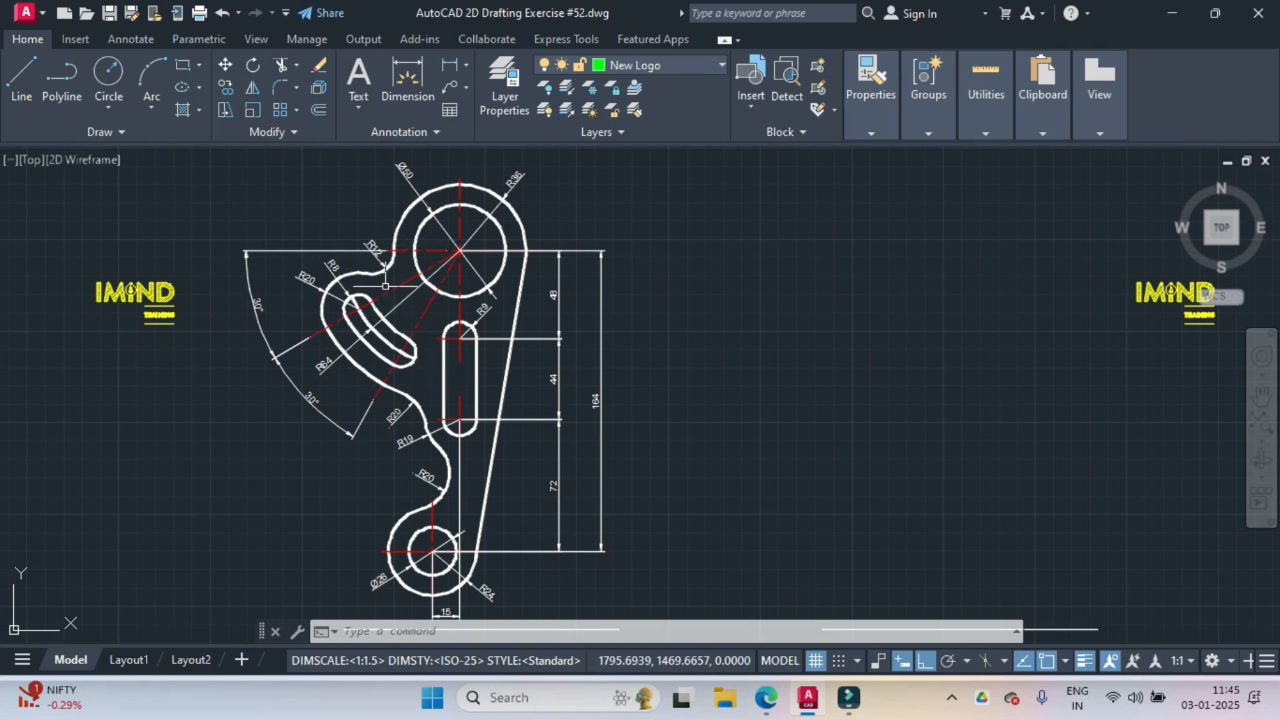
# - Examine the sample drawing's radii, diameters, angles and vertical distances, from the upper ring and slots down to the lower ring
pyautogui.scroll(3, 367, 270)
pyautogui.scroll(-6, 369, 266)
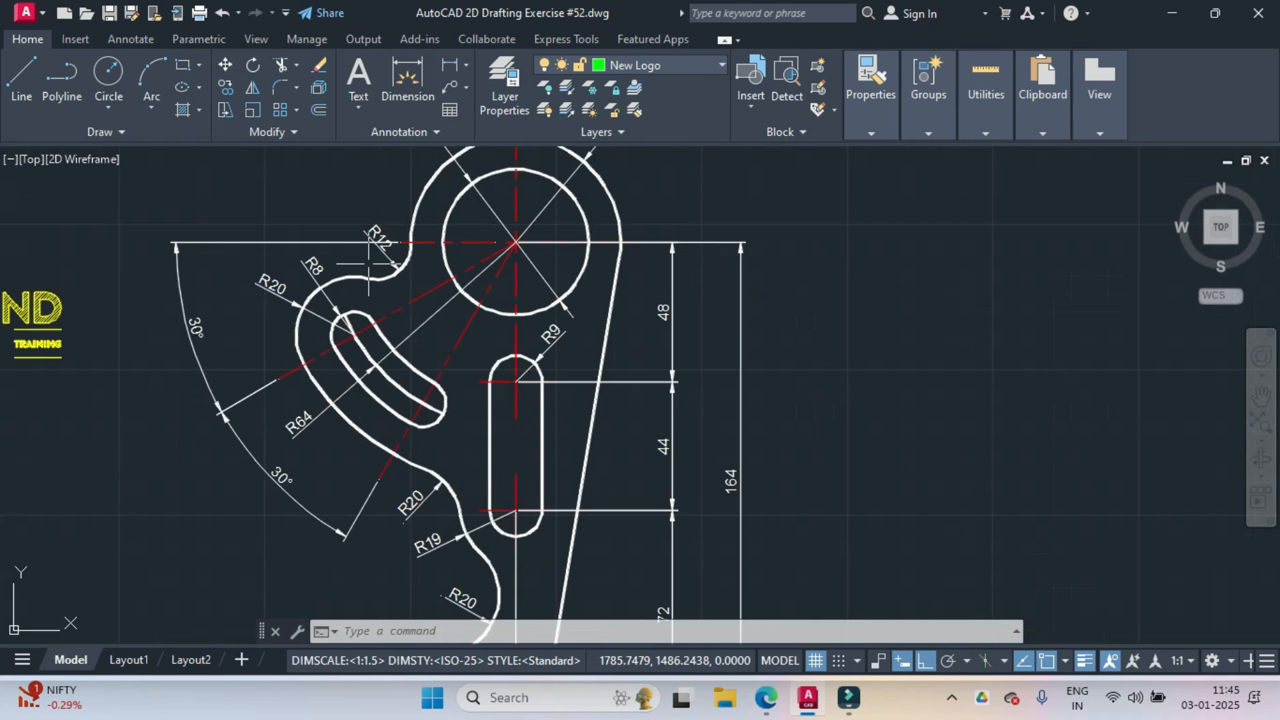
pyautogui.scroll(2, 369, 265)
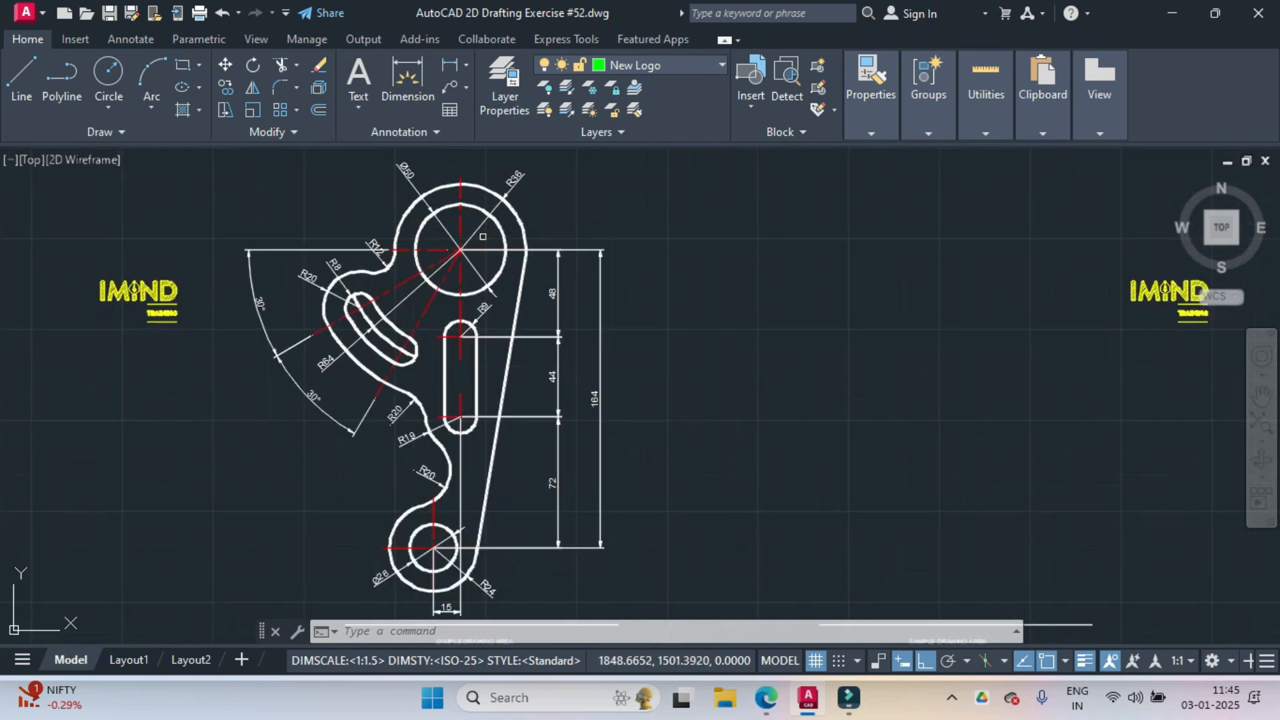
pyautogui.scroll(2, 457, 310)
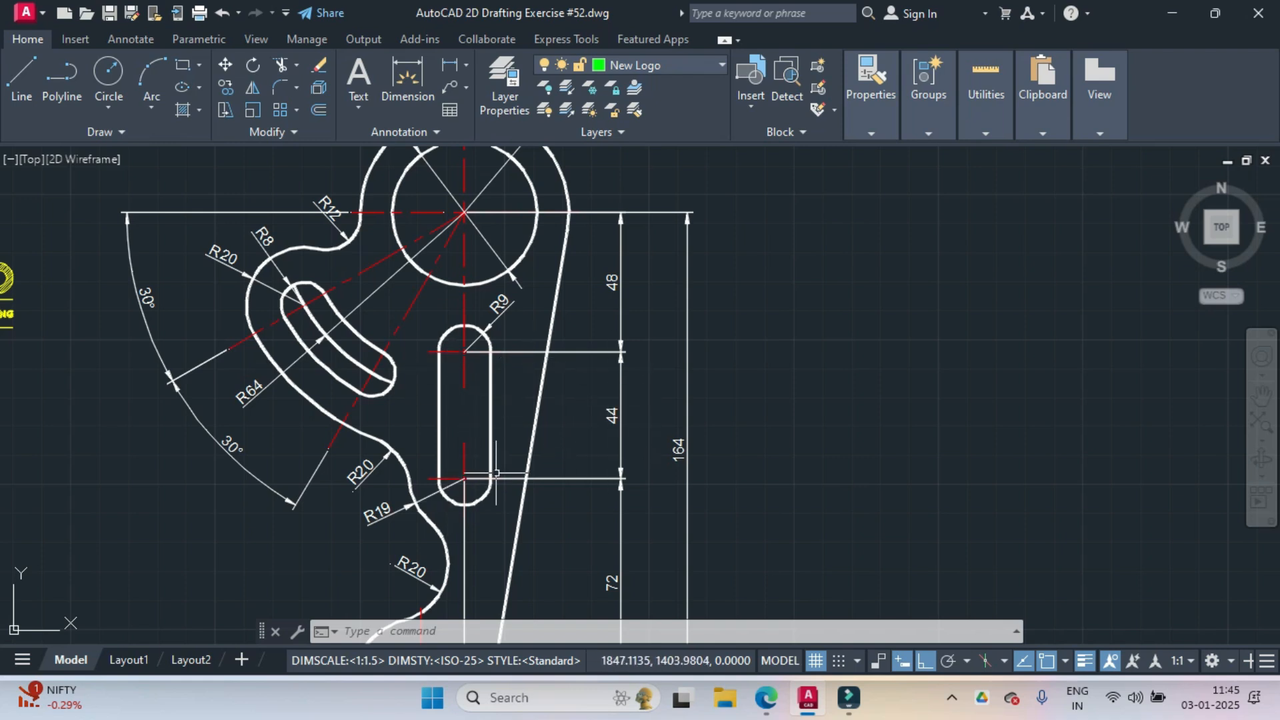
pyautogui.moveTo(496, 470); pyautogui.dragTo(597, 253, button='middle')
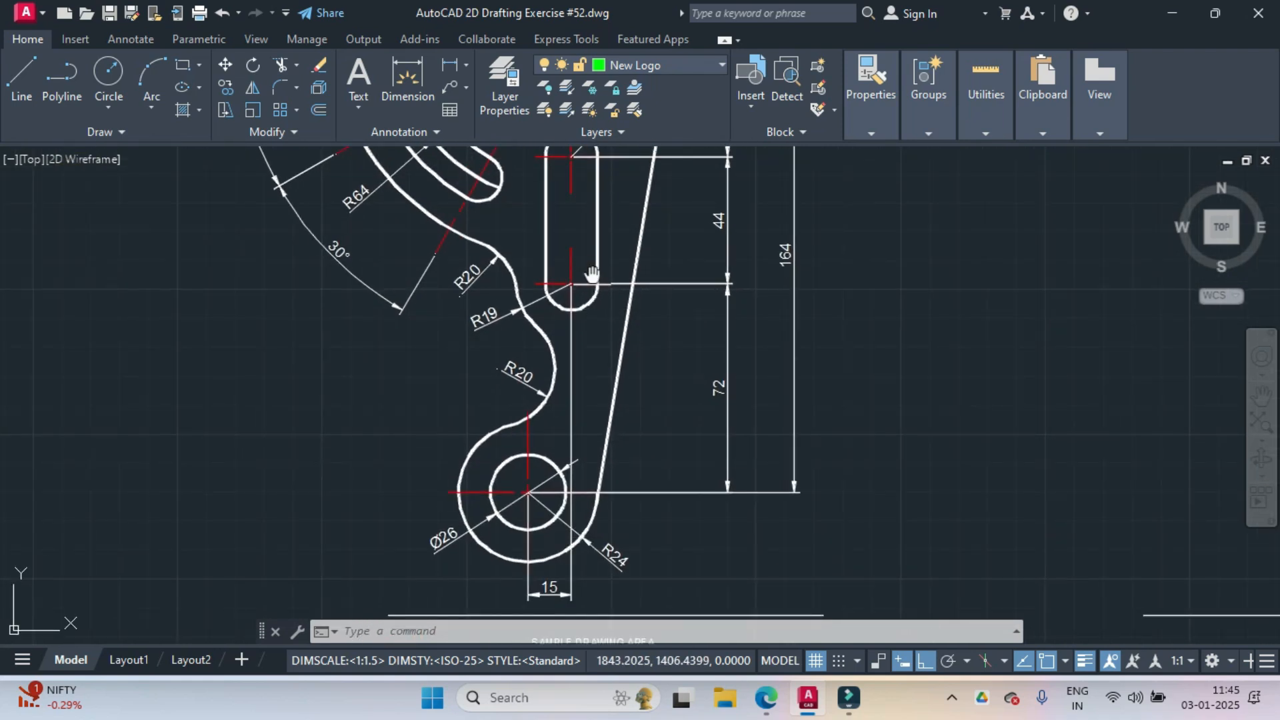
pyautogui.moveTo(592, 270); pyautogui.dragTo(592, 313, button='middle')
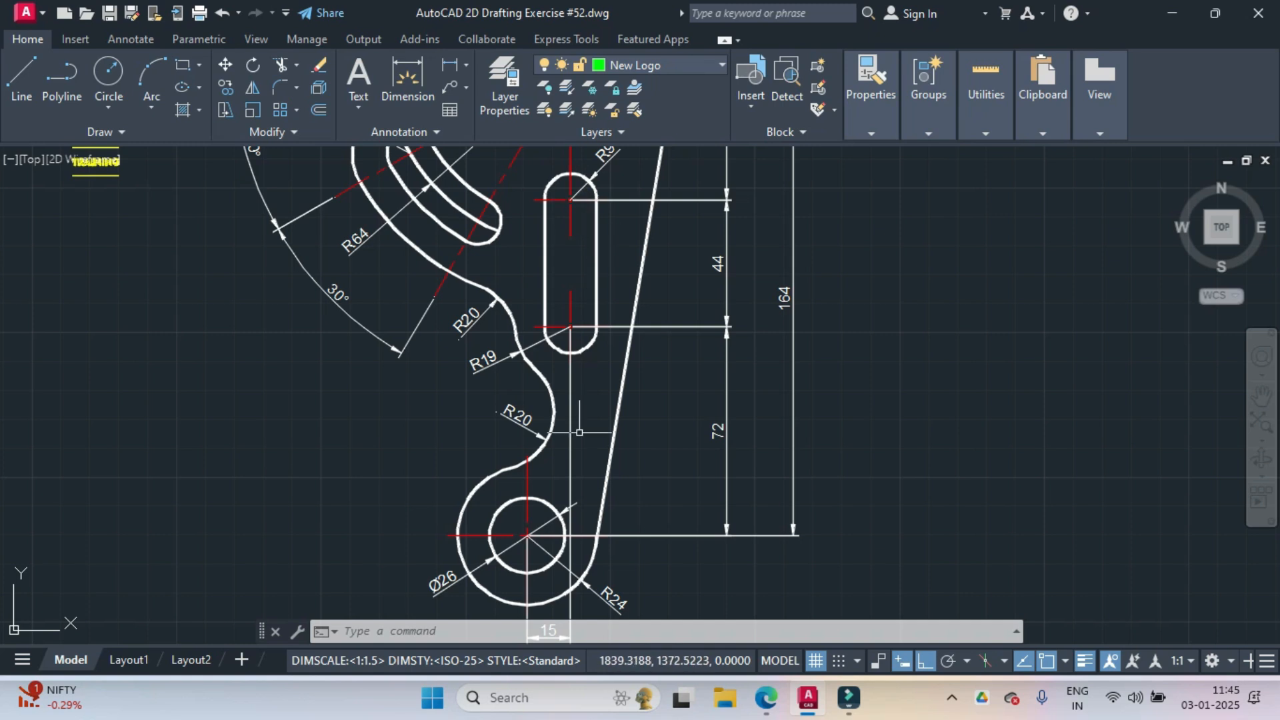
pyautogui.moveTo(669, 350)
pyautogui.mouseDown(button='middle')
pyautogui.moveTo(641, 468)
pyautogui.moveTo(684, 340)
pyautogui.mouseUp(button='middle')
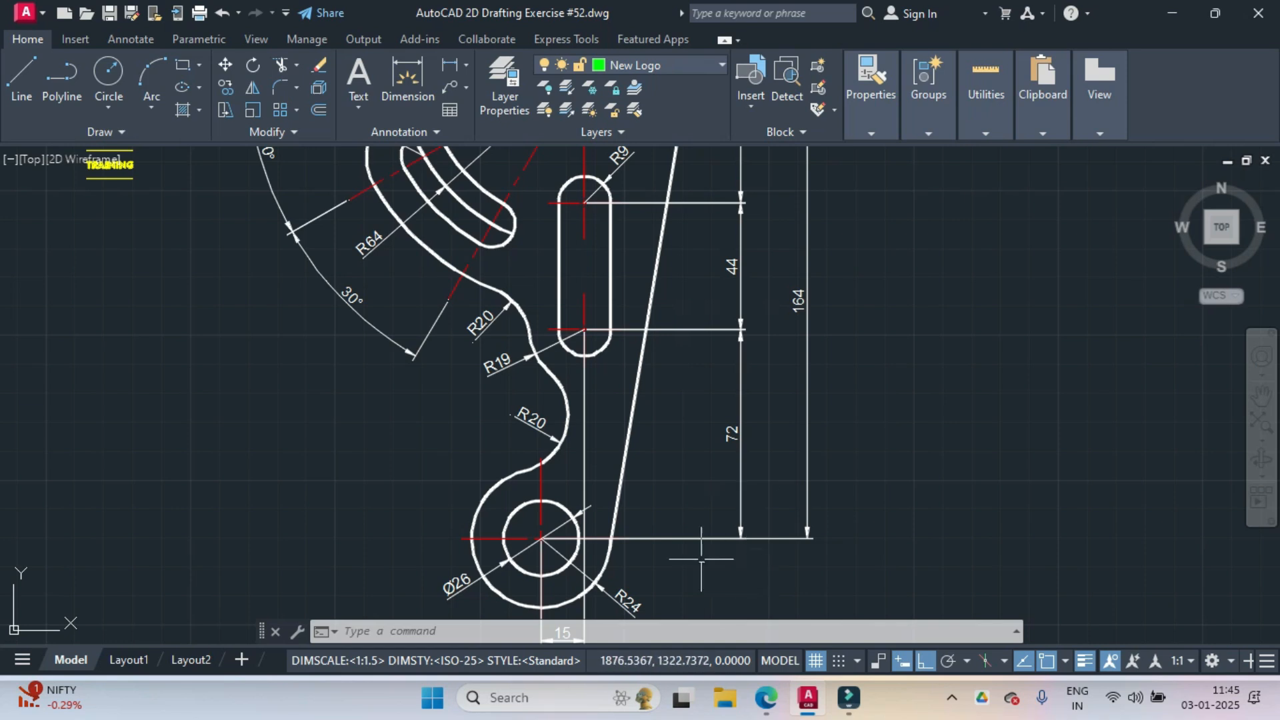
pyautogui.scroll(-3, 555, 540)
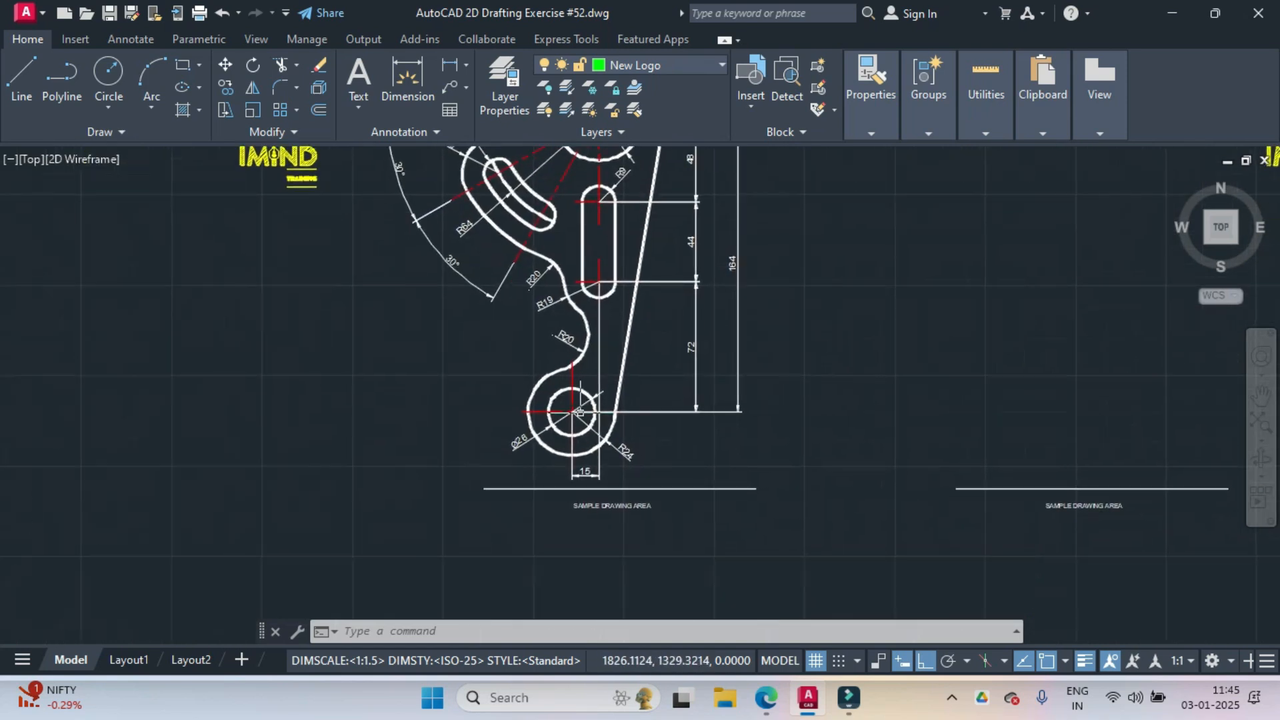
pyautogui.scroll(3, 531, 405)
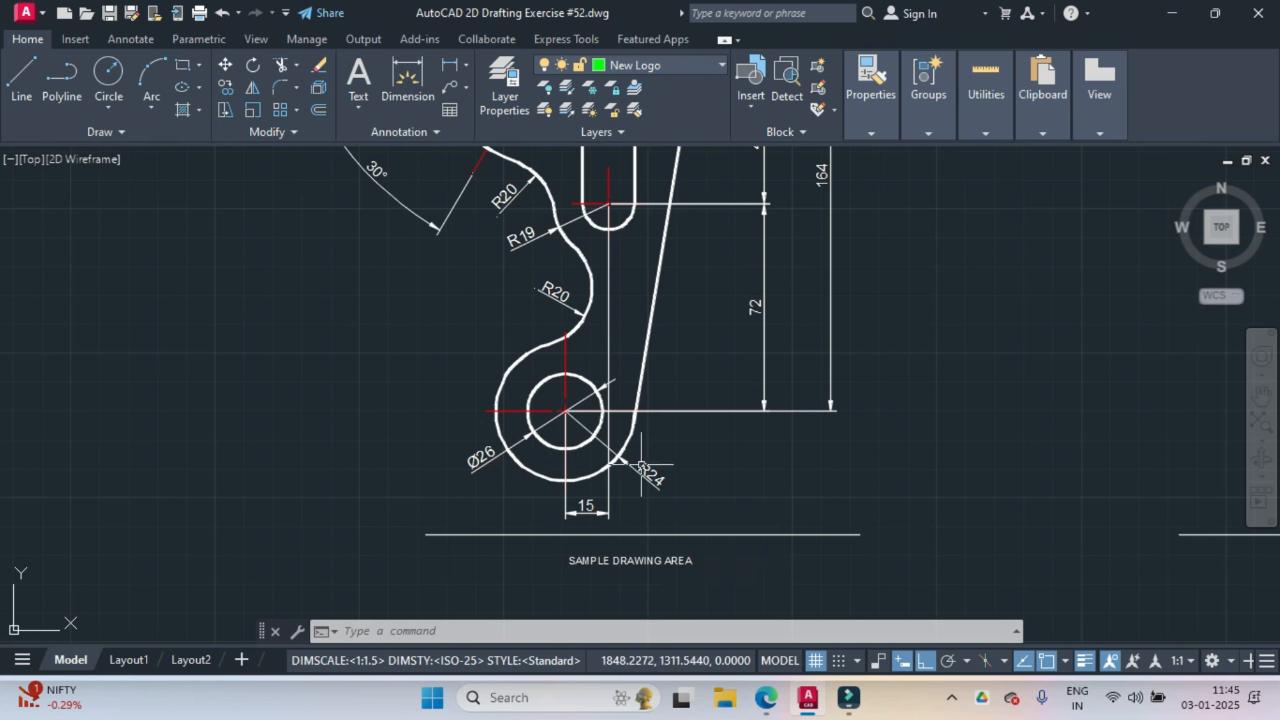
pyautogui.moveTo(654, 377); pyautogui.dragTo(624, 540, button='middle')
pyautogui.scroll(1, 682, 204)
pyautogui.moveTo(685, 207); pyautogui.dragTo(936, 7, button='middle')
pyautogui.moveTo(688, 394); pyautogui.dragTo(634, 521, button='middle')
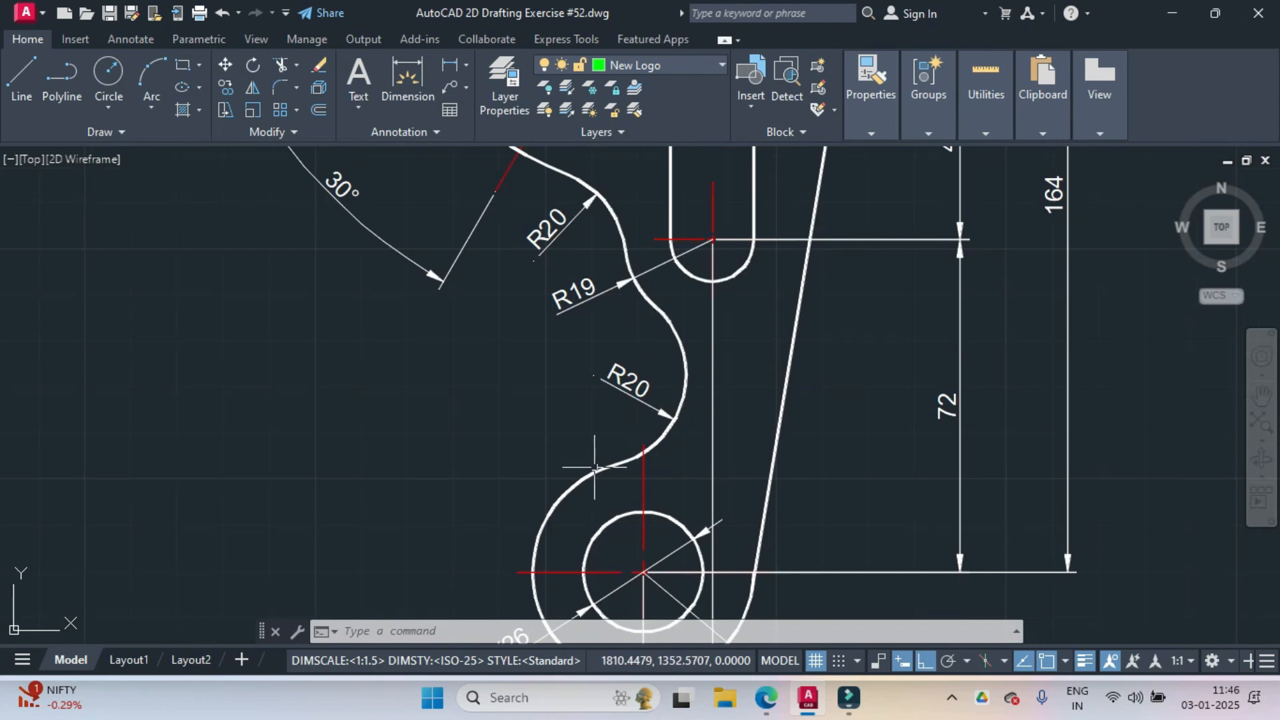
pyautogui.moveTo(664, 386); pyautogui.dragTo(656, 518, button='middle')
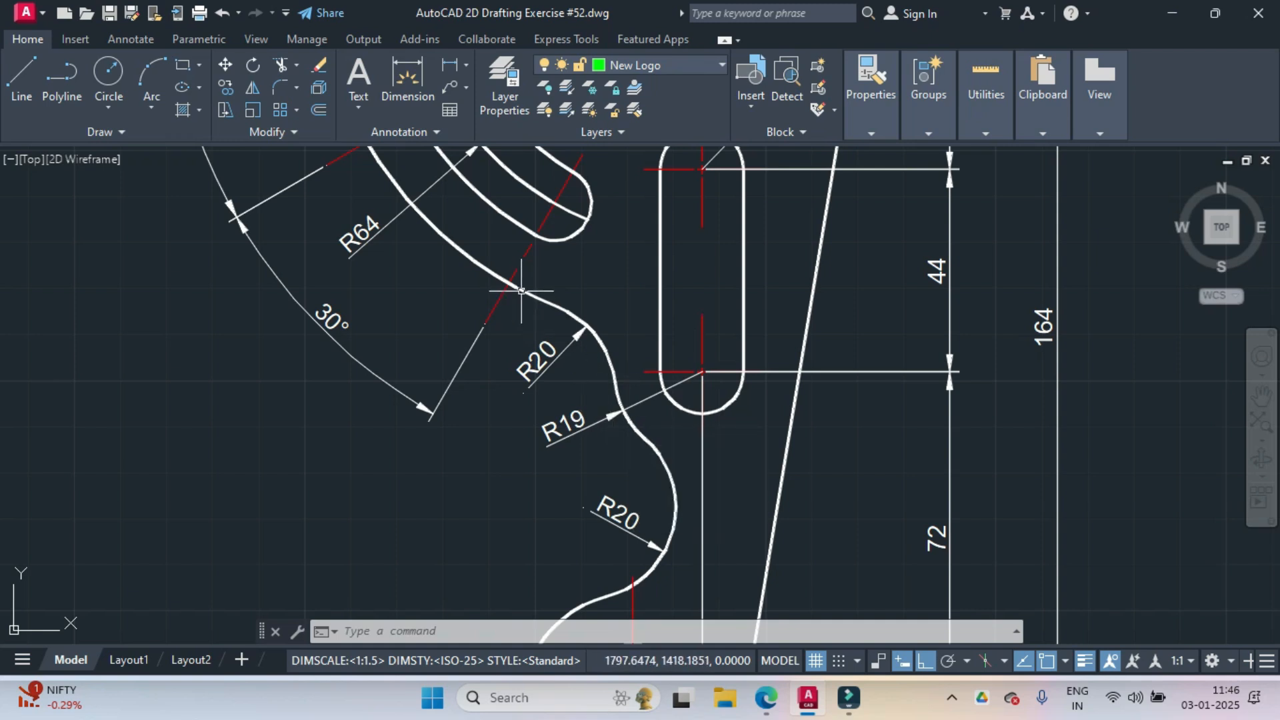
pyautogui.moveTo(644, 339); pyautogui.dragTo(612, 484, button='middle')
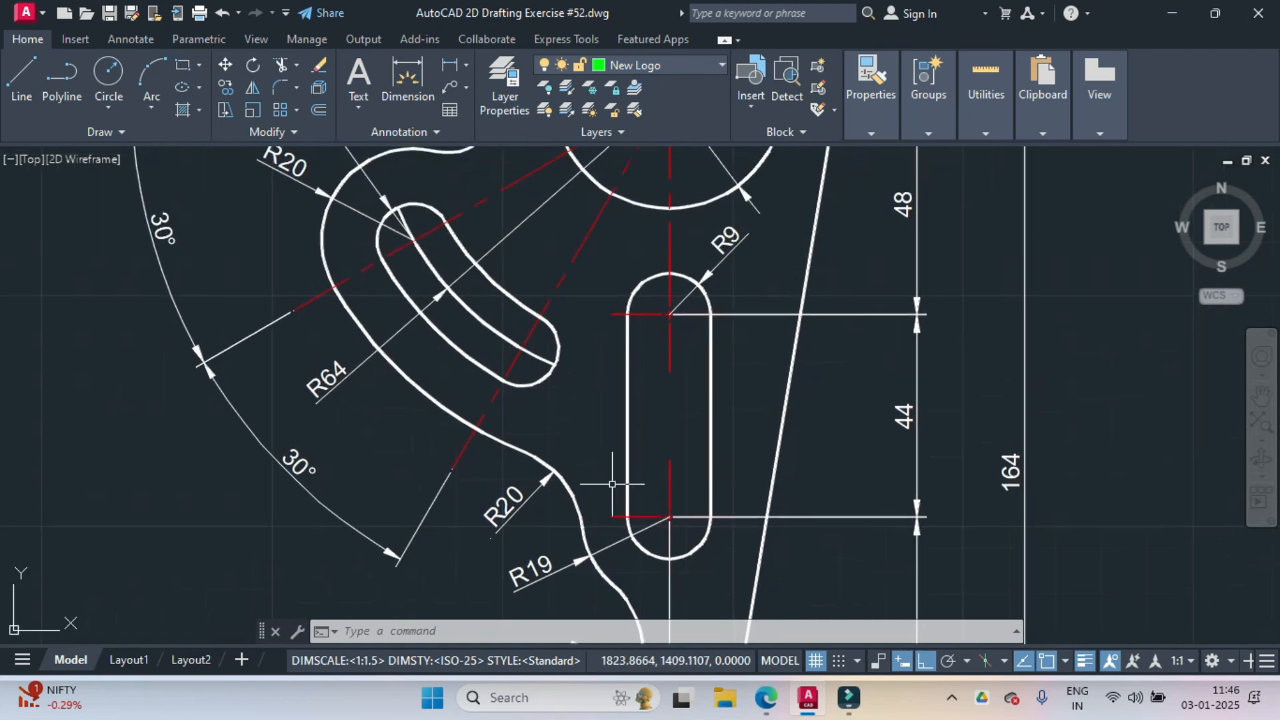
pyautogui.scroll(-2, 636, 430)
pyautogui.scroll(-2, 635, 430)
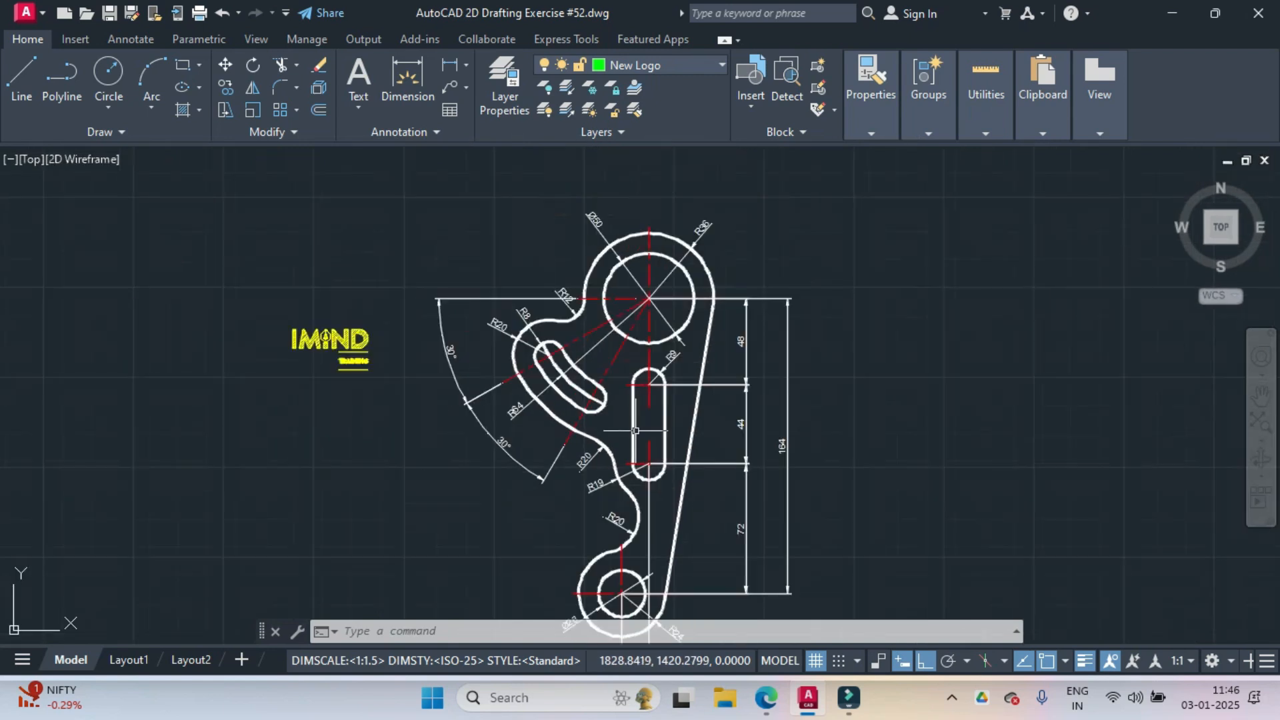
pyautogui.moveTo(635, 430); pyautogui.dragTo(458, 398, button='middle')
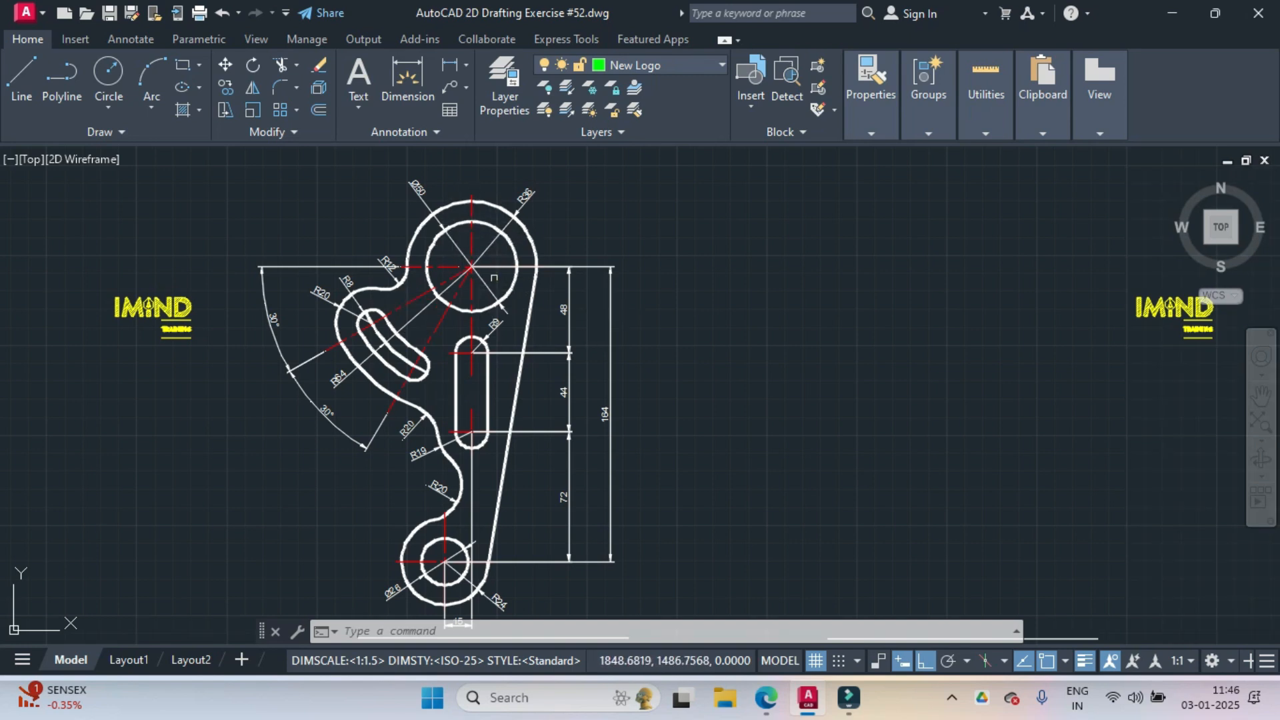
# - Draw a 50-diameter circle in the empty area beside the sample, horizontally aligned with the centre of its upper ring
pyautogui.scroll(2, 448, 221)
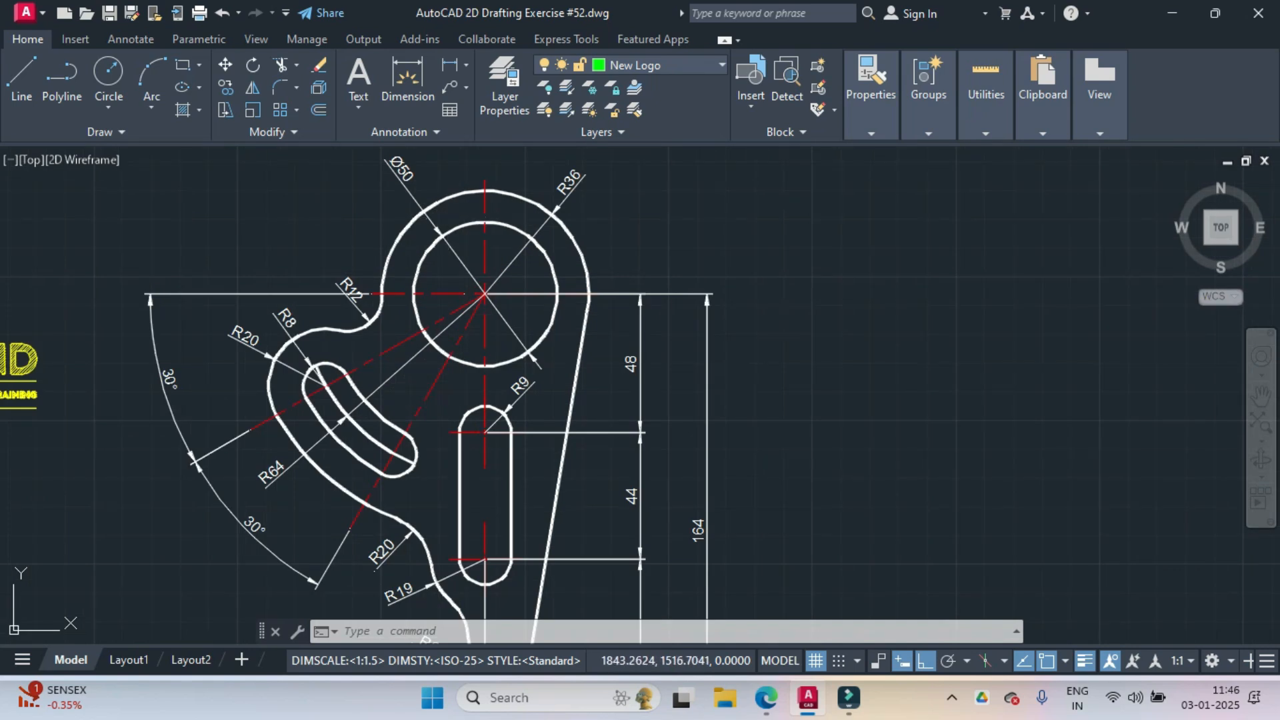
pyautogui.click(105, 108)
pyautogui.click(108, 183)
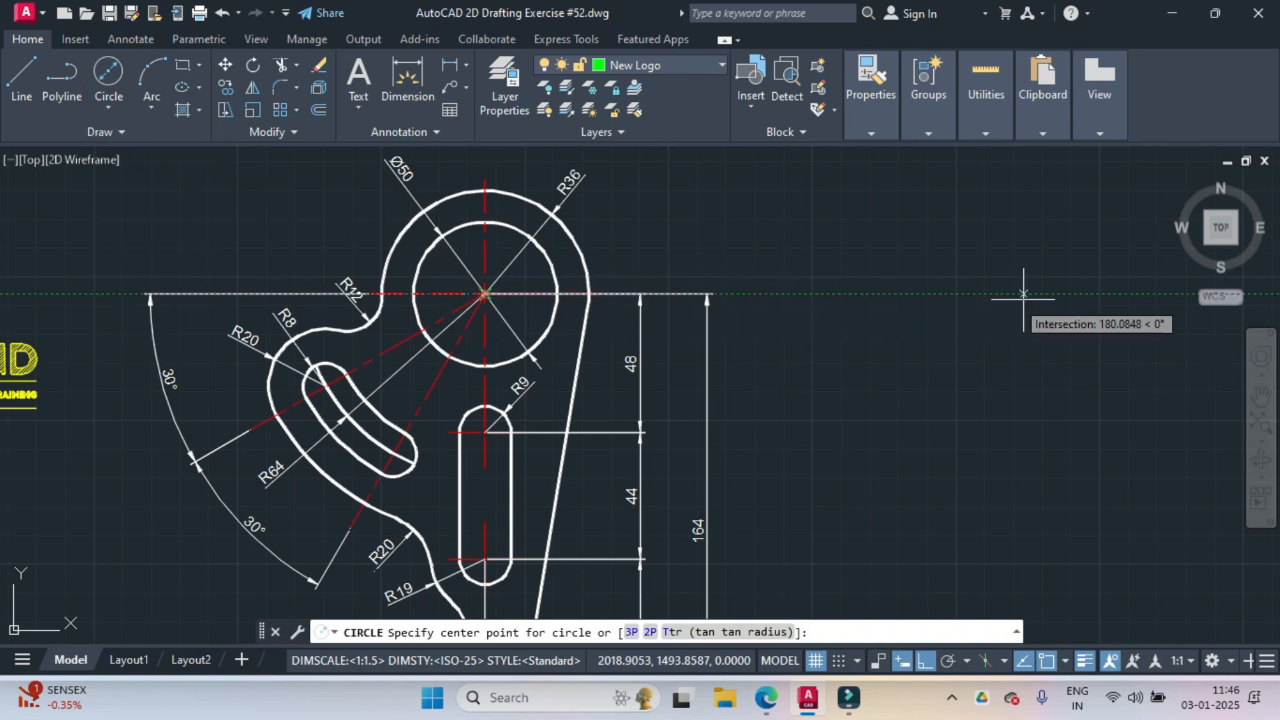
pyautogui.click(1097, 294)
pyautogui.write('d')
pyautogui.press('Return')
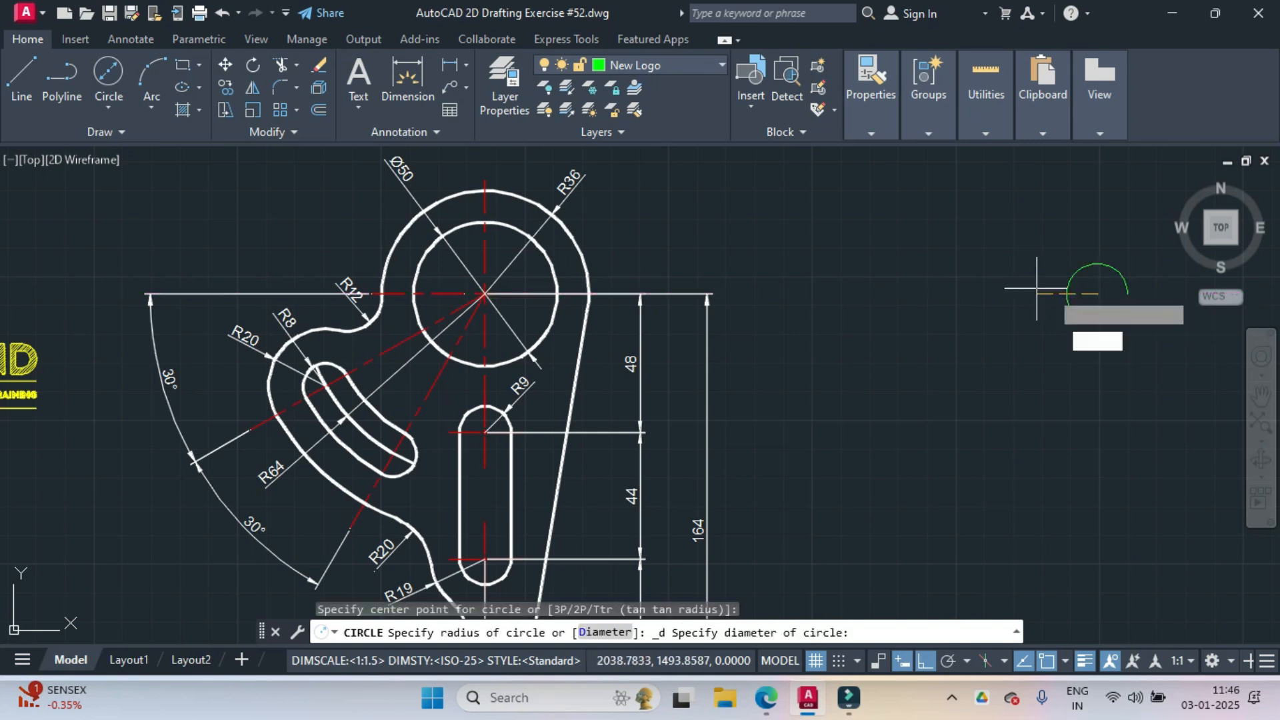
pyautogui.write('50')
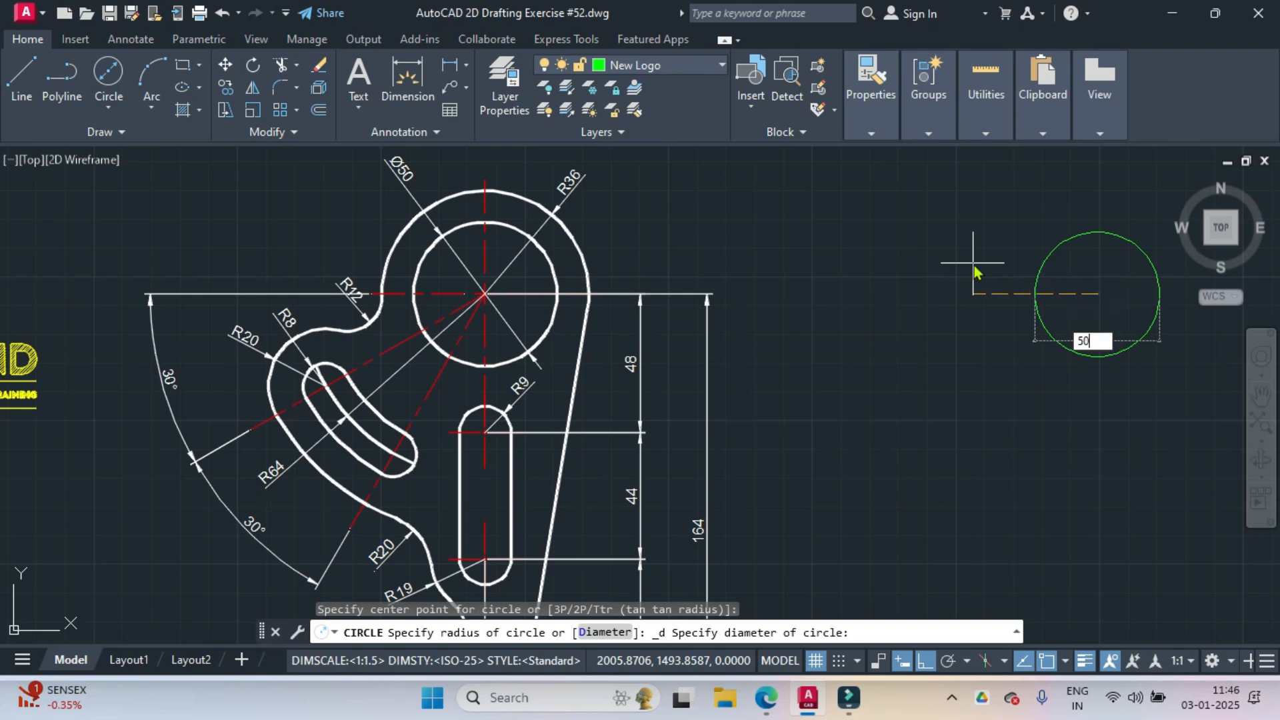
pyautogui.press('Return')
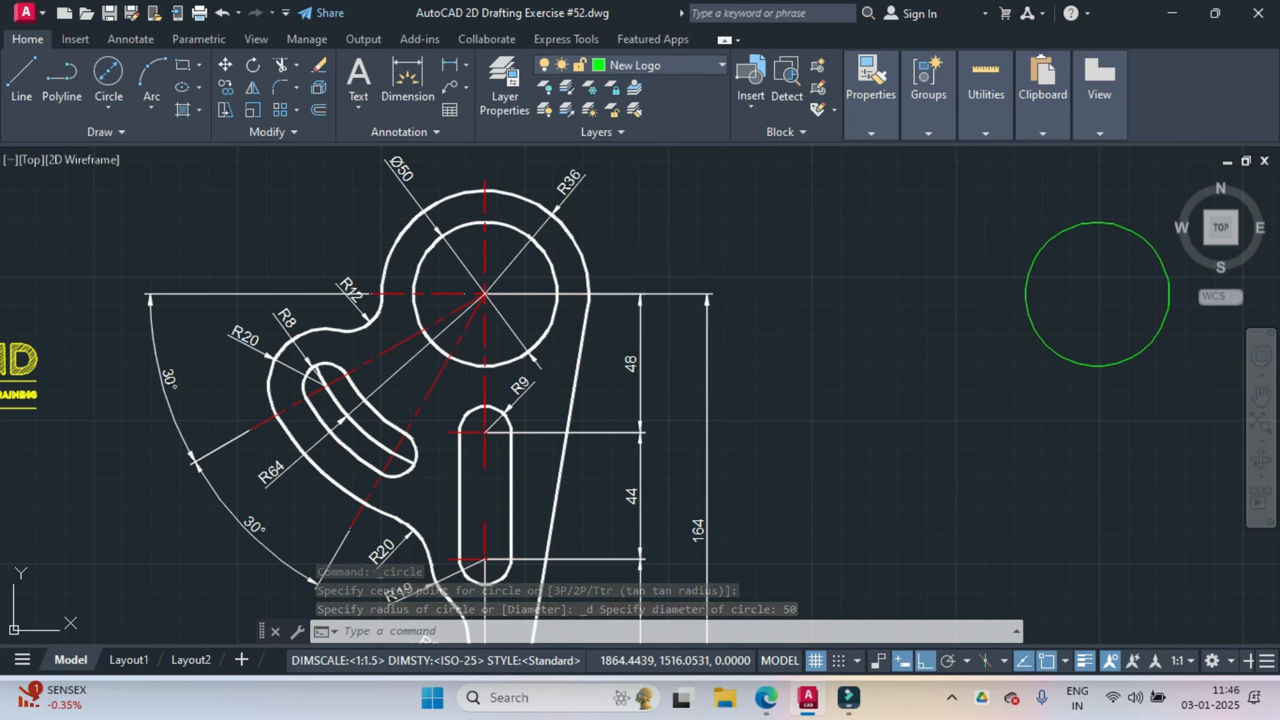
# - Draw a circle of radius 36 concentric with the 50-diameter circle
pyautogui.click(105, 109)
pyautogui.click(132, 153)
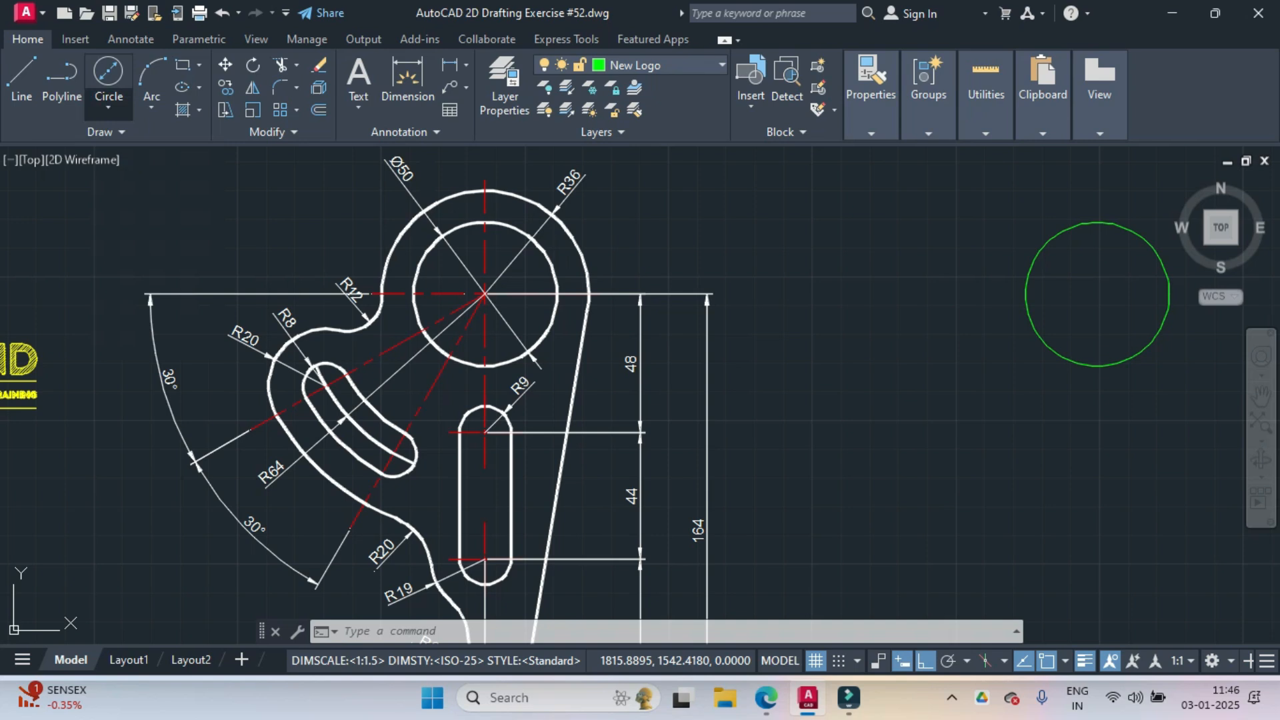
pyautogui.click(1098, 293)
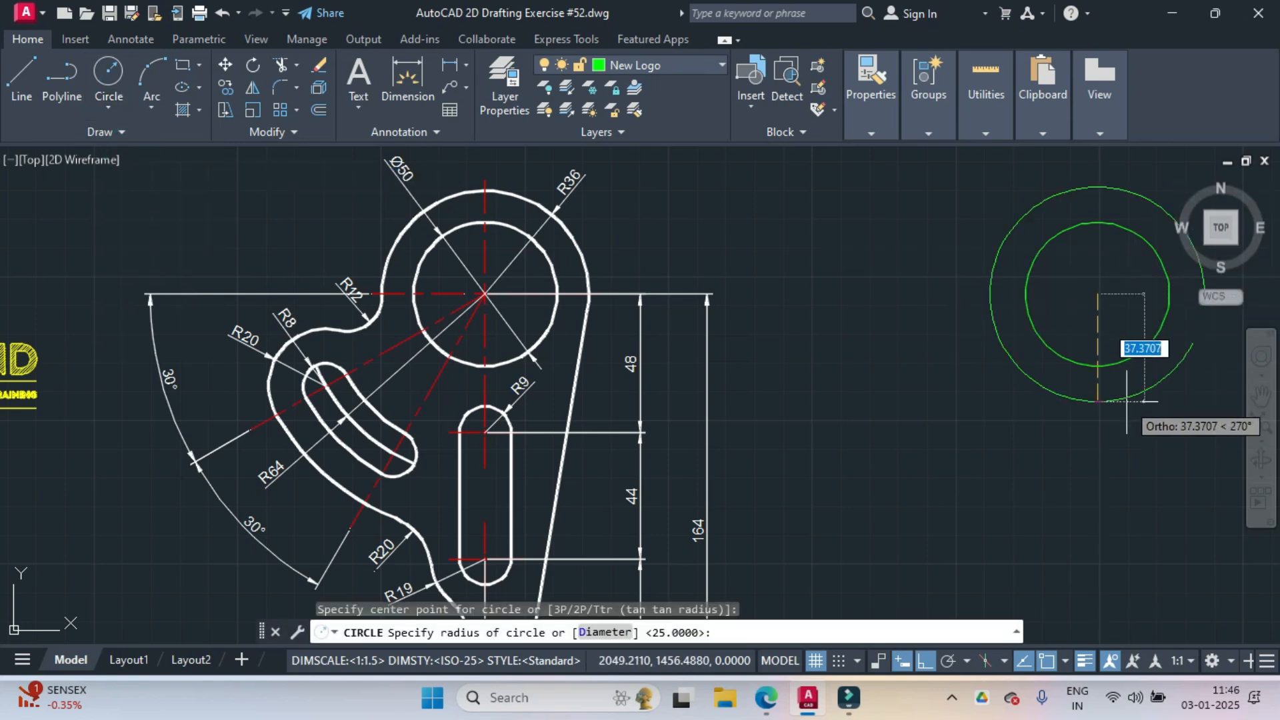
pyautogui.write('36')
pyautogui.press('Return')
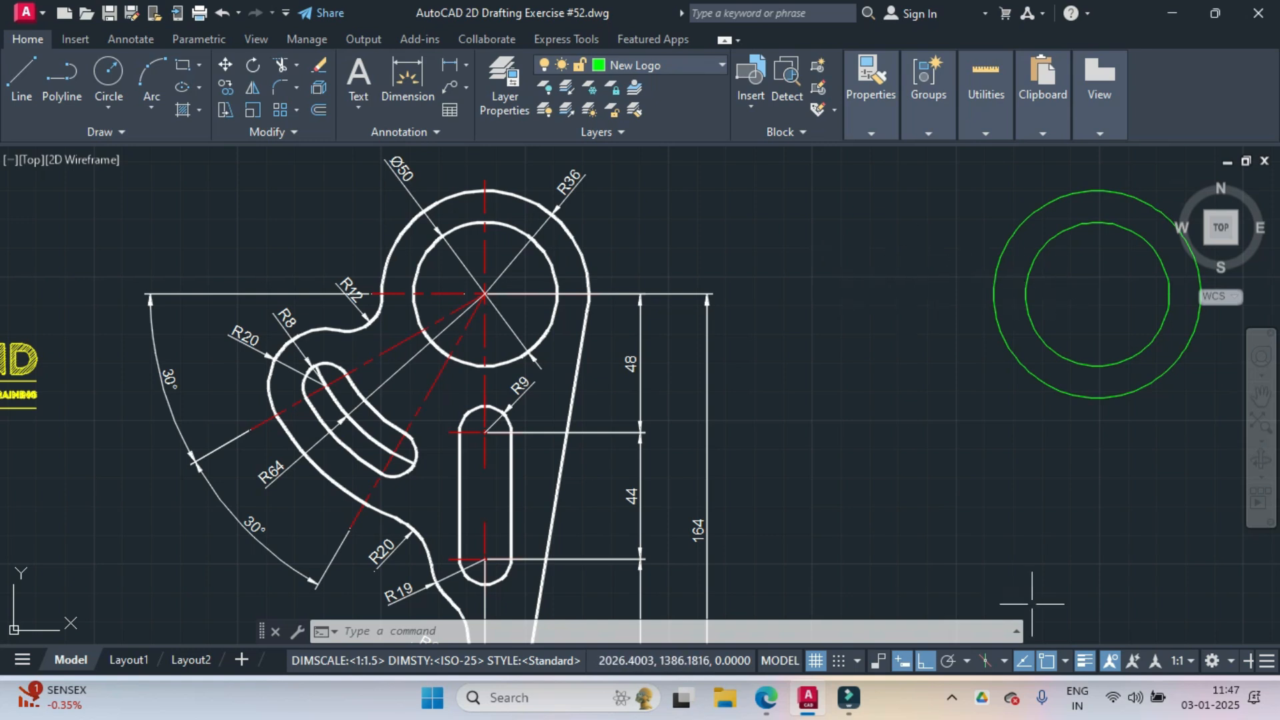
# - Draw a circle of radius 64 from the same centre as the two concentric circles
pyautogui.click(106, 120)
pyautogui.click(121, 136)
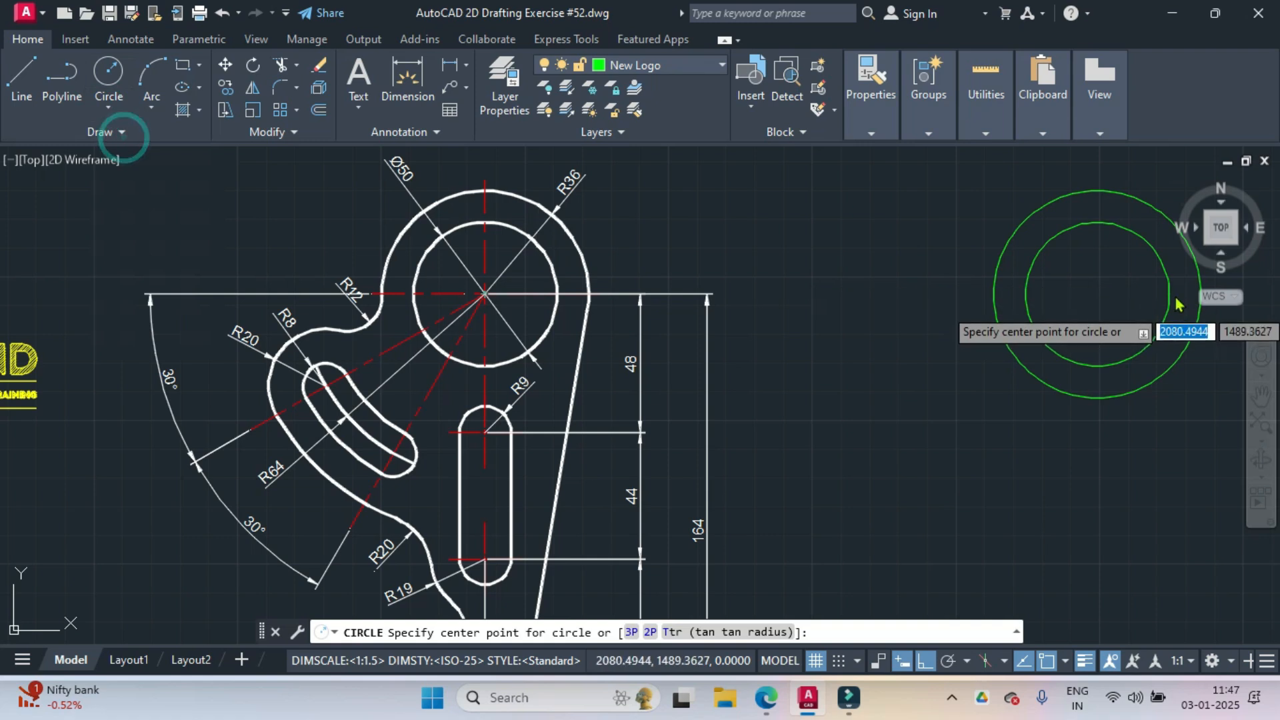
pyautogui.click(1097, 293)
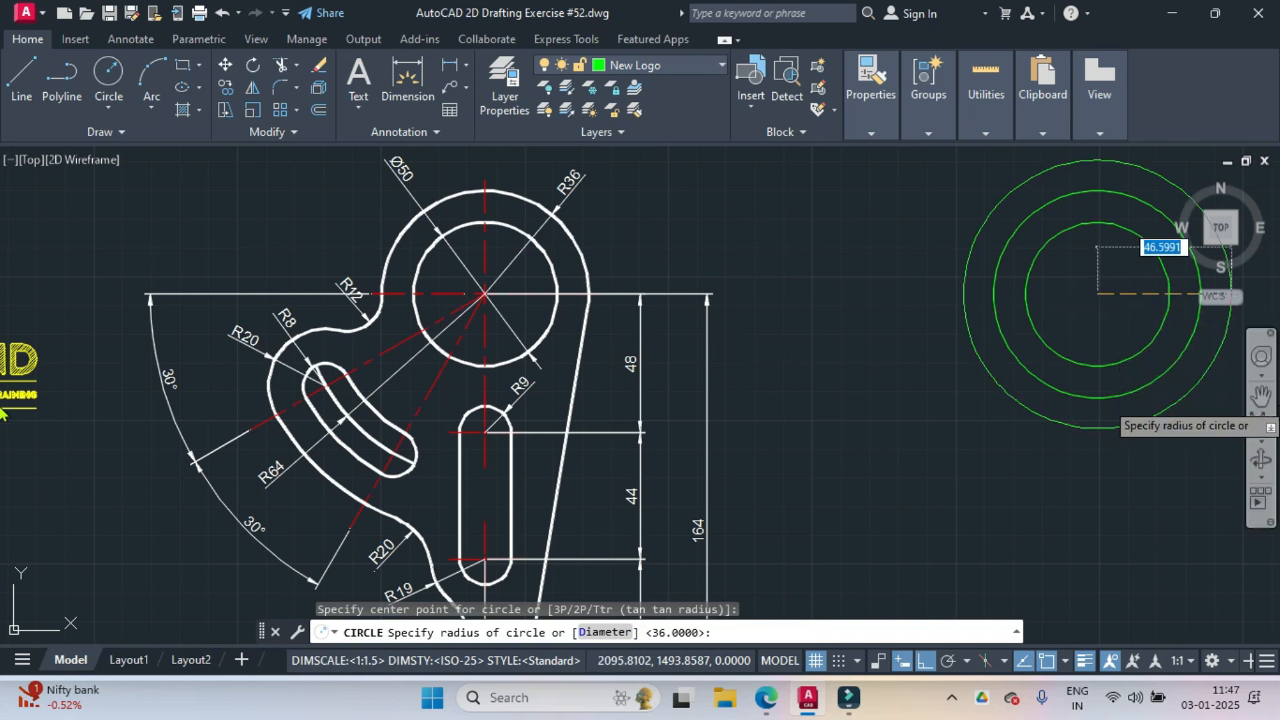
pyautogui.write('64')
pyautogui.press('Return')
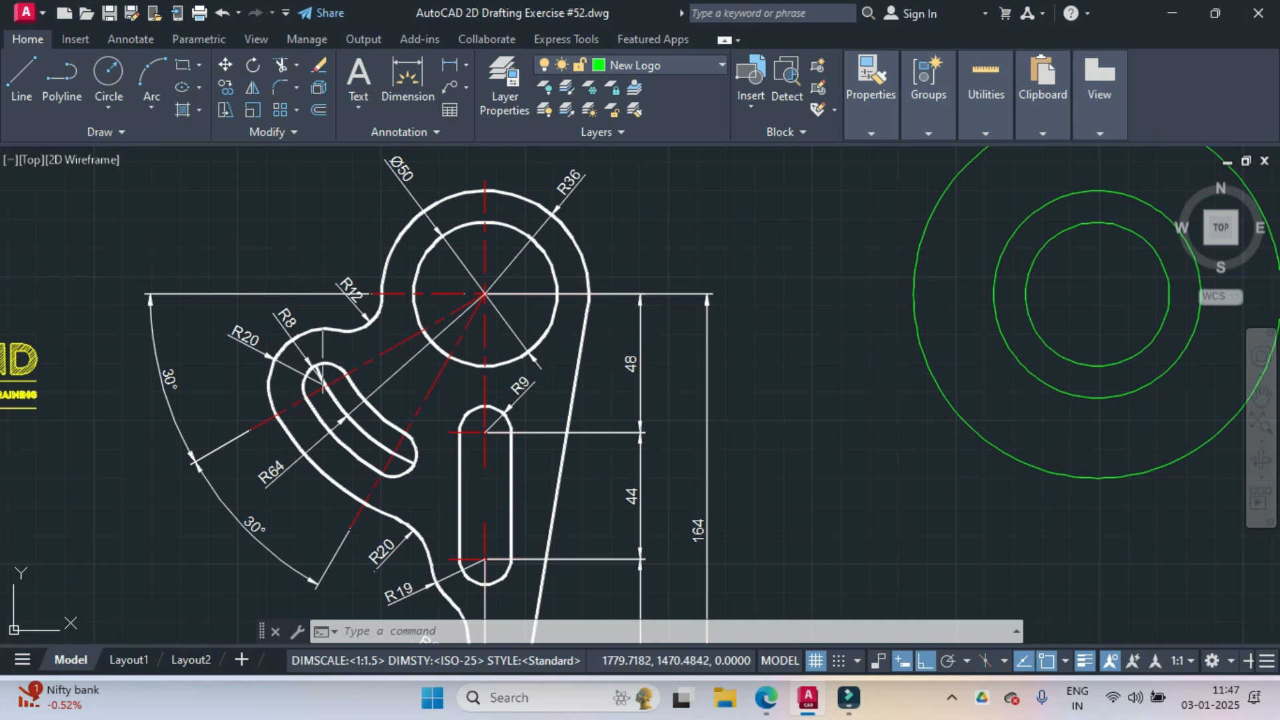
# - Draw a circle of radius 8 centred on the left quadrant of the radius-64 circle
pyautogui.click(104, 113)
pyautogui.click(107, 103)
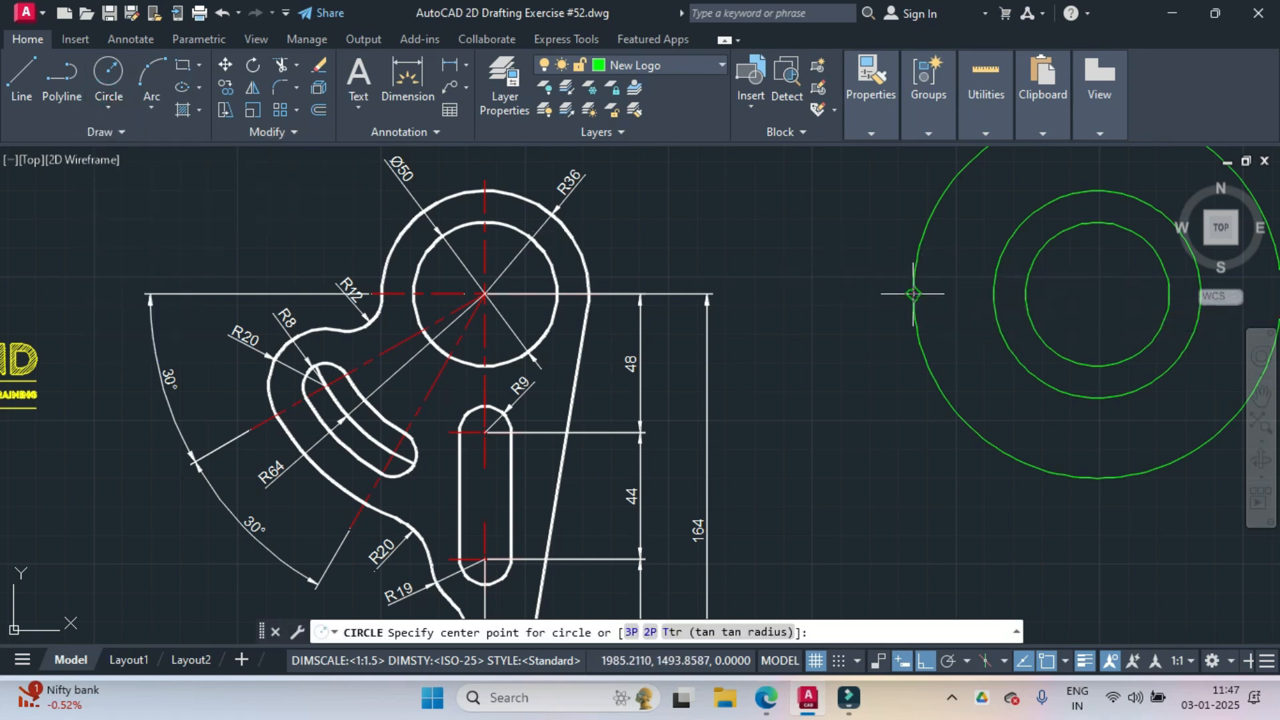
pyautogui.click(912, 295)
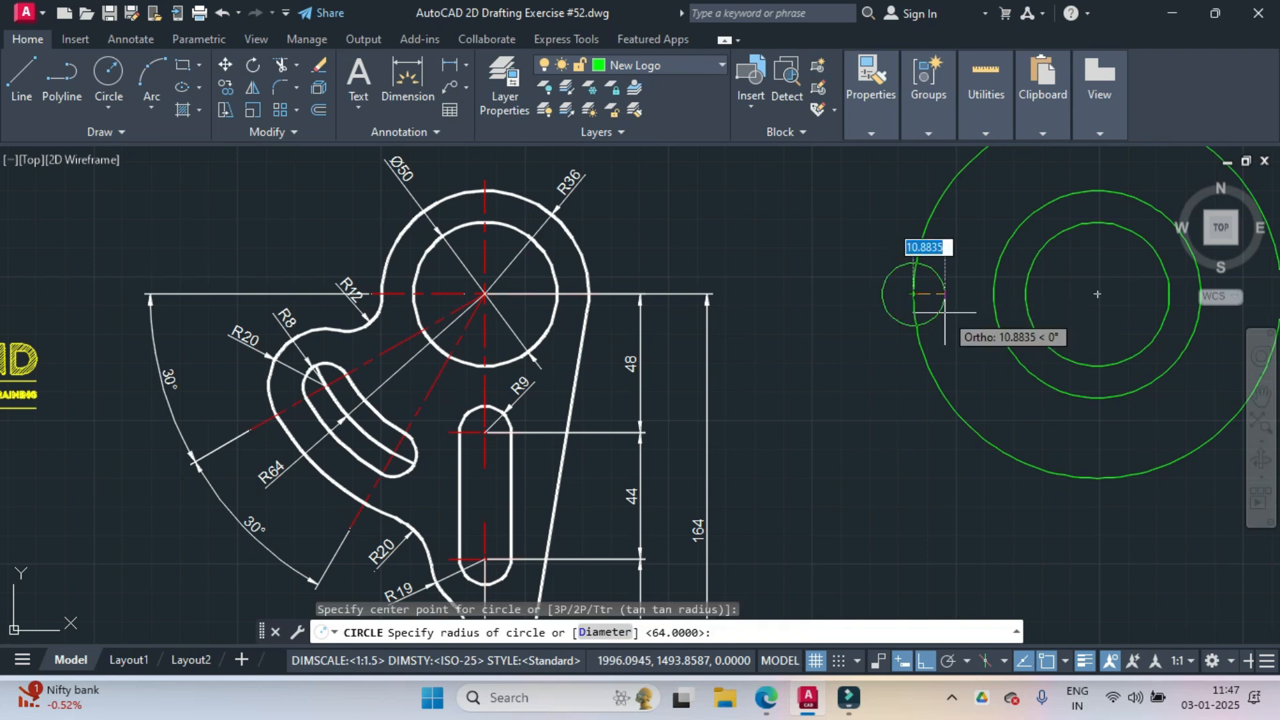
pyautogui.write('8')
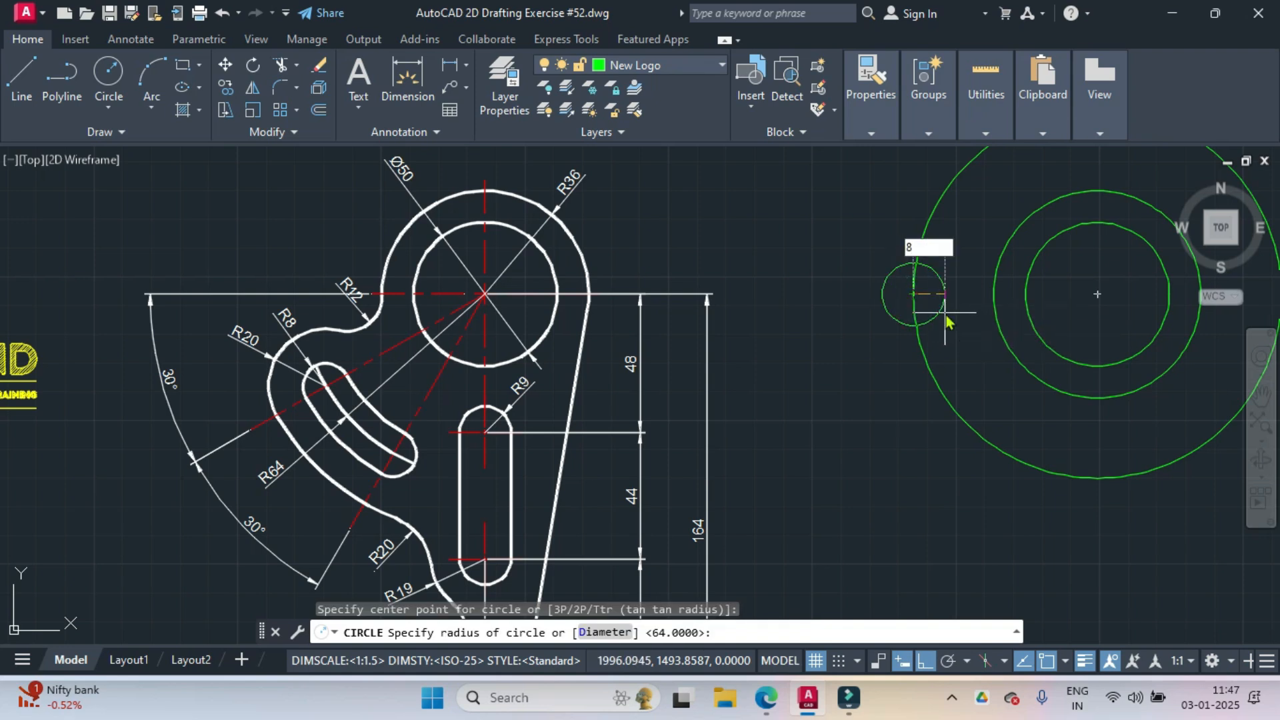
pyautogui.press('Return')
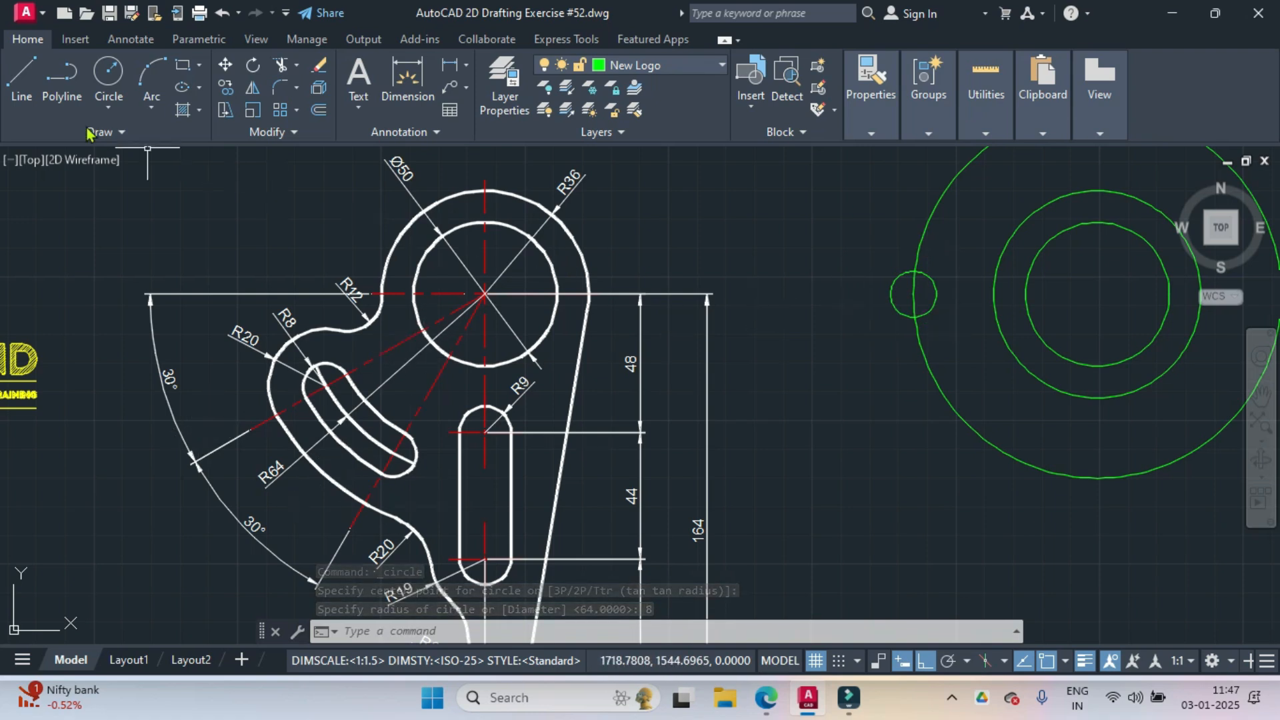
# - With ortho off, draw a line about 88 units long from the common centre toward the lower left, with an angle value of 150°
pyautogui.click(20, 81)
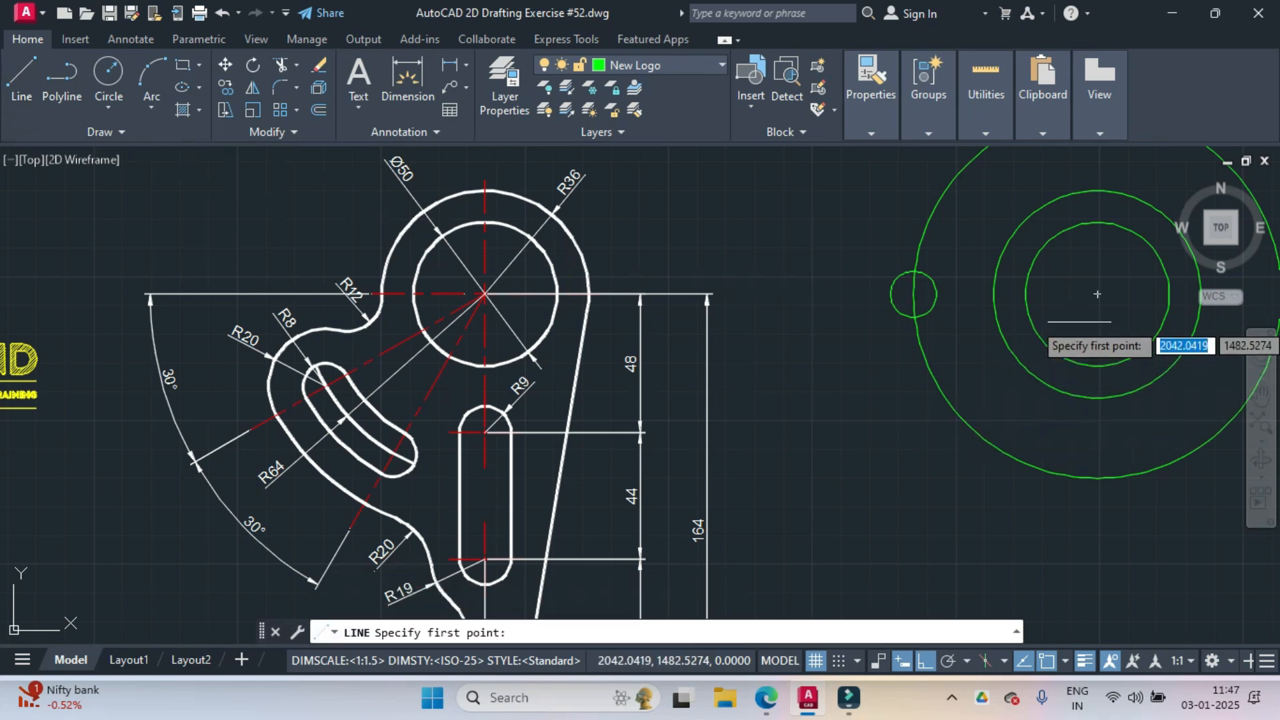
pyautogui.click(1099, 293)
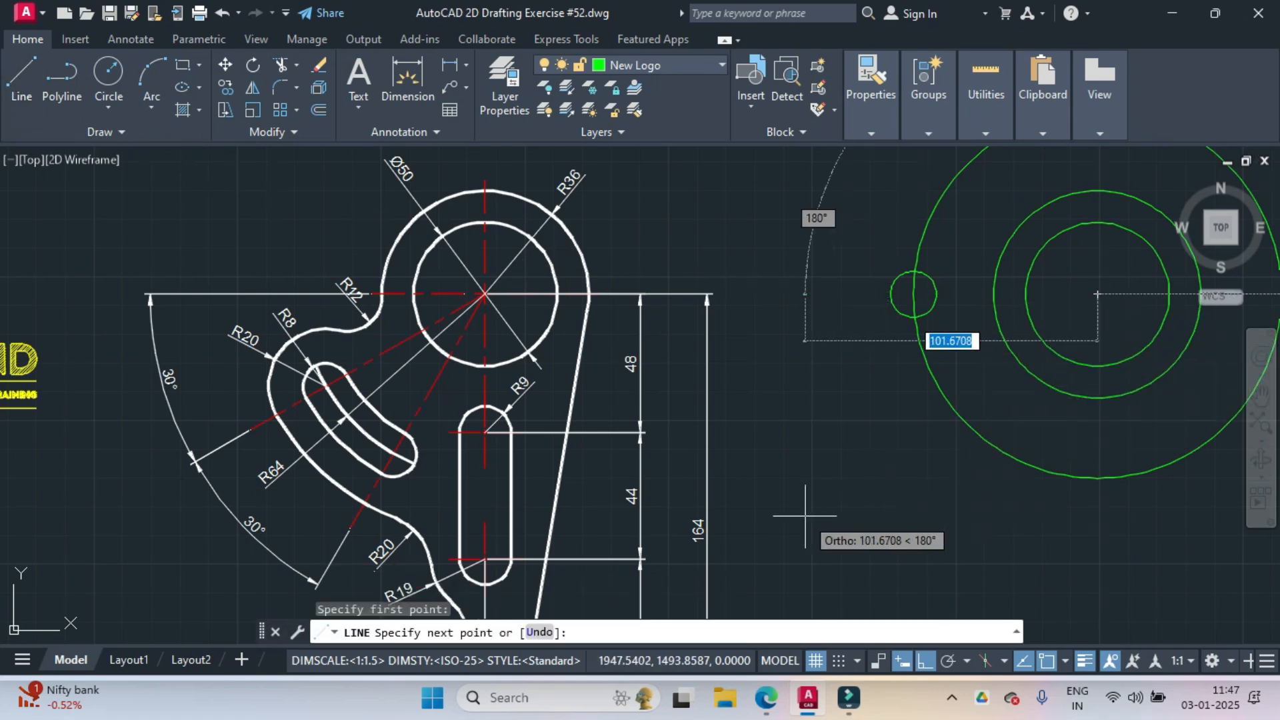
pyautogui.click(926, 662)
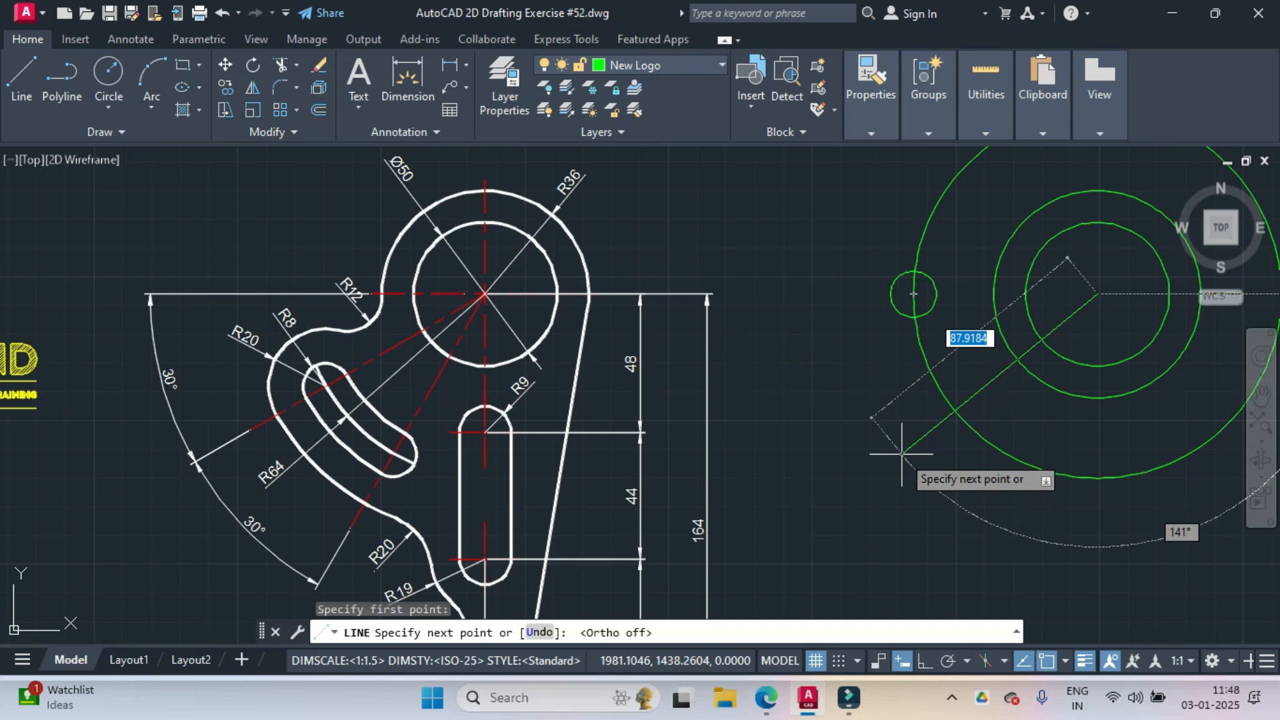
pyautogui.press('Tab')
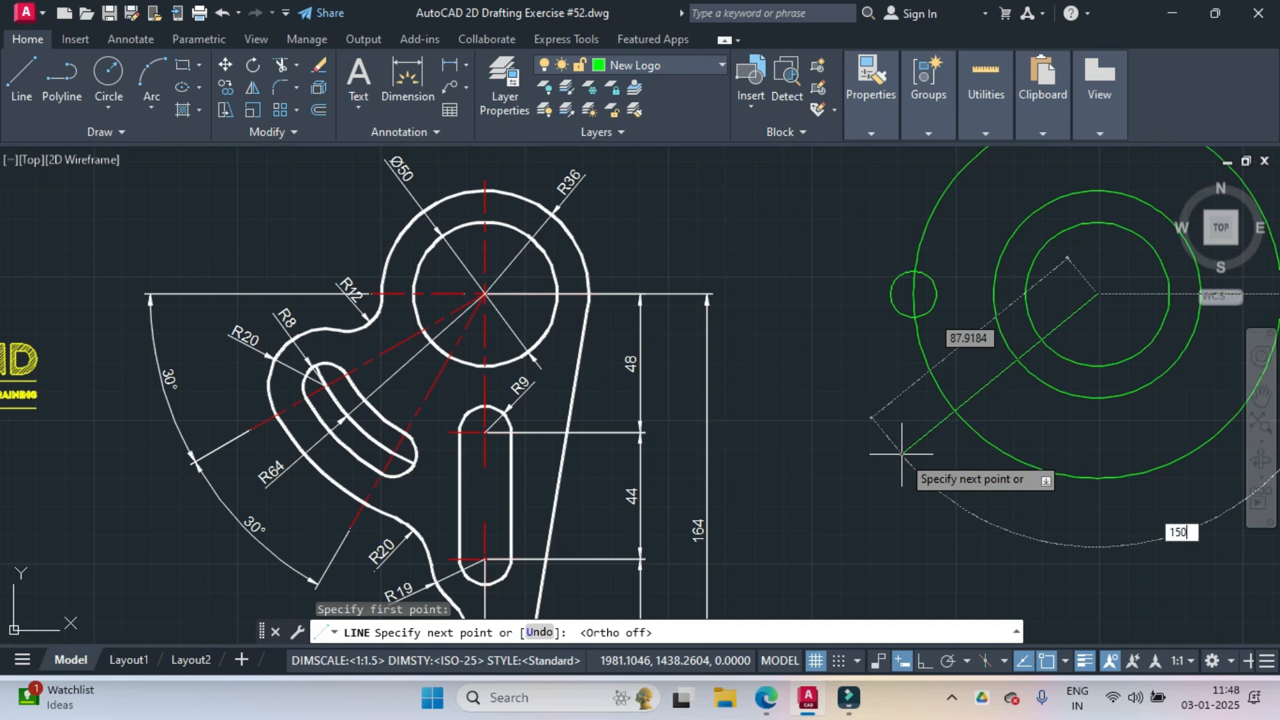
pyautogui.write('150')
pyautogui.press('Return')
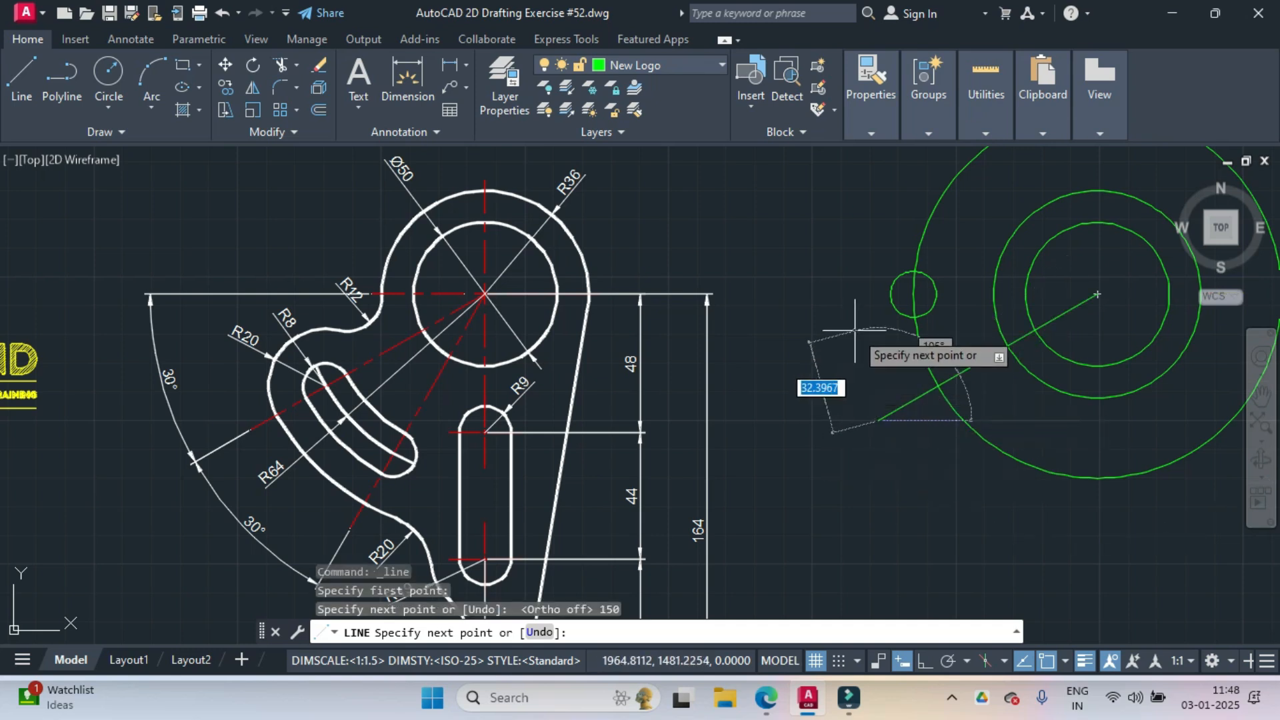
pyautogui.press('Return')
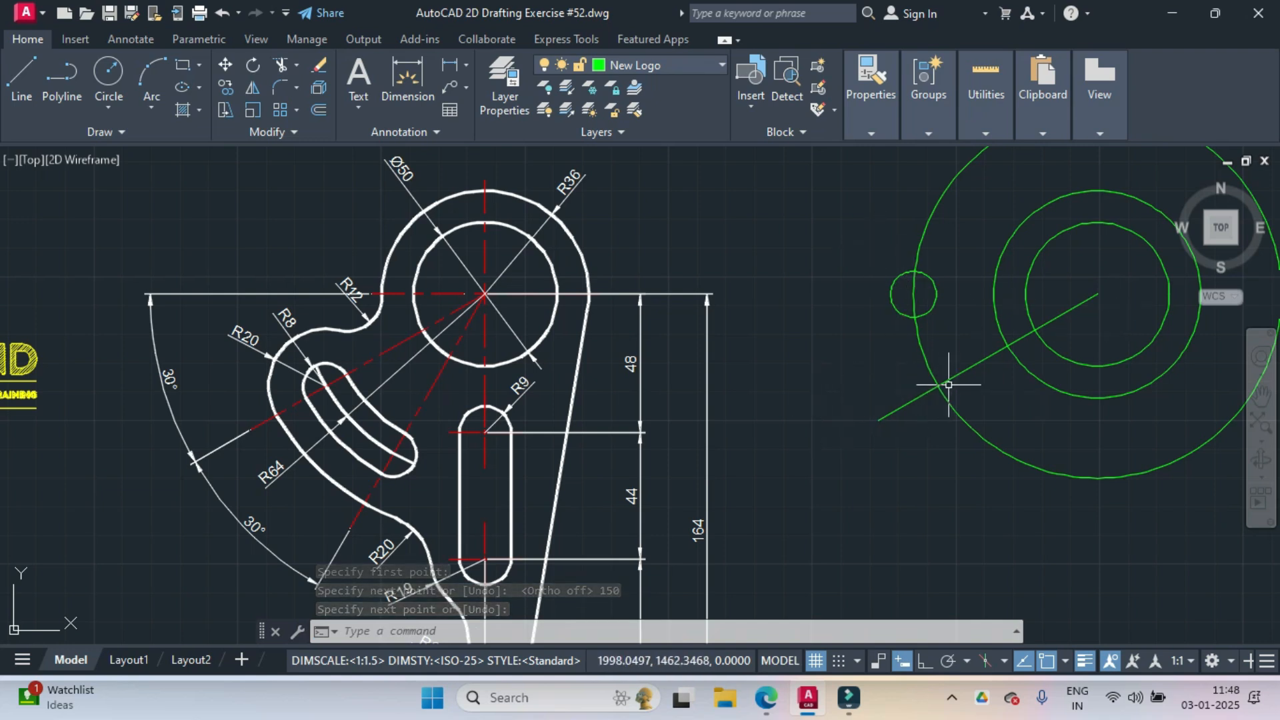
# - Draw a radius-8 circle centred where the angled line crosses the radius-64 circle
pyautogui.click(112, 114)
pyautogui.click(117, 115)
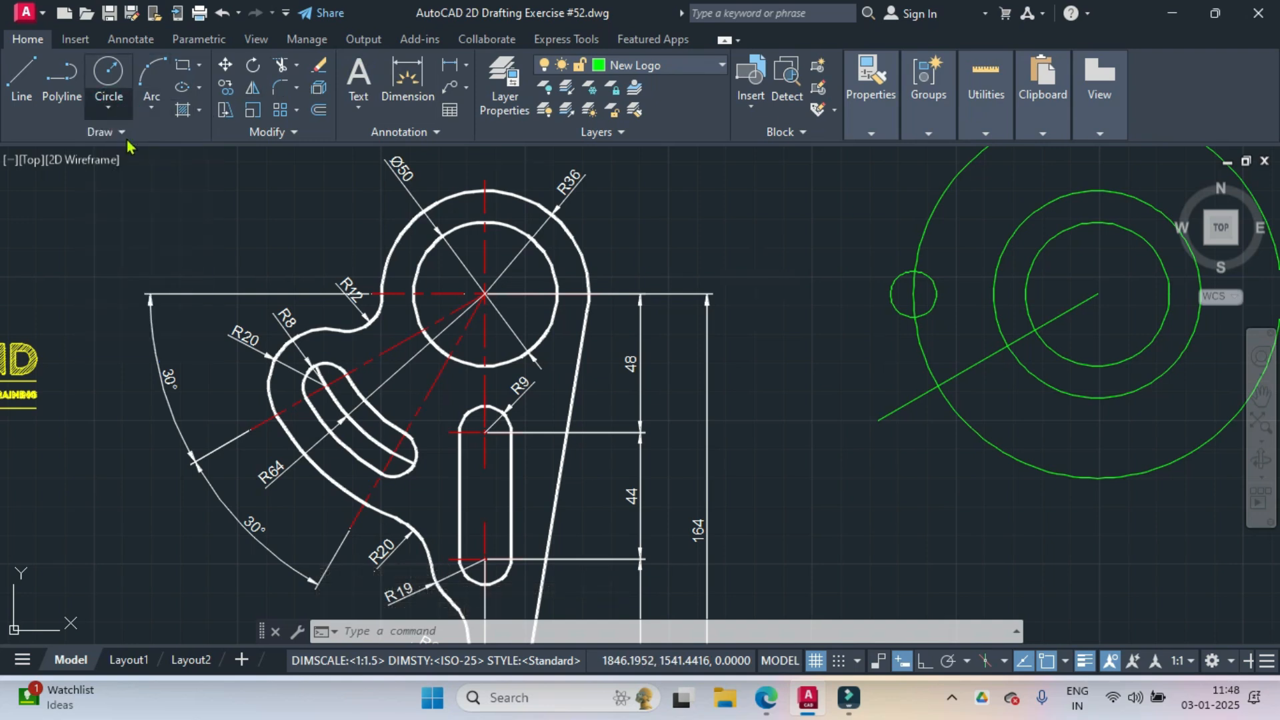
pyautogui.click(939, 386)
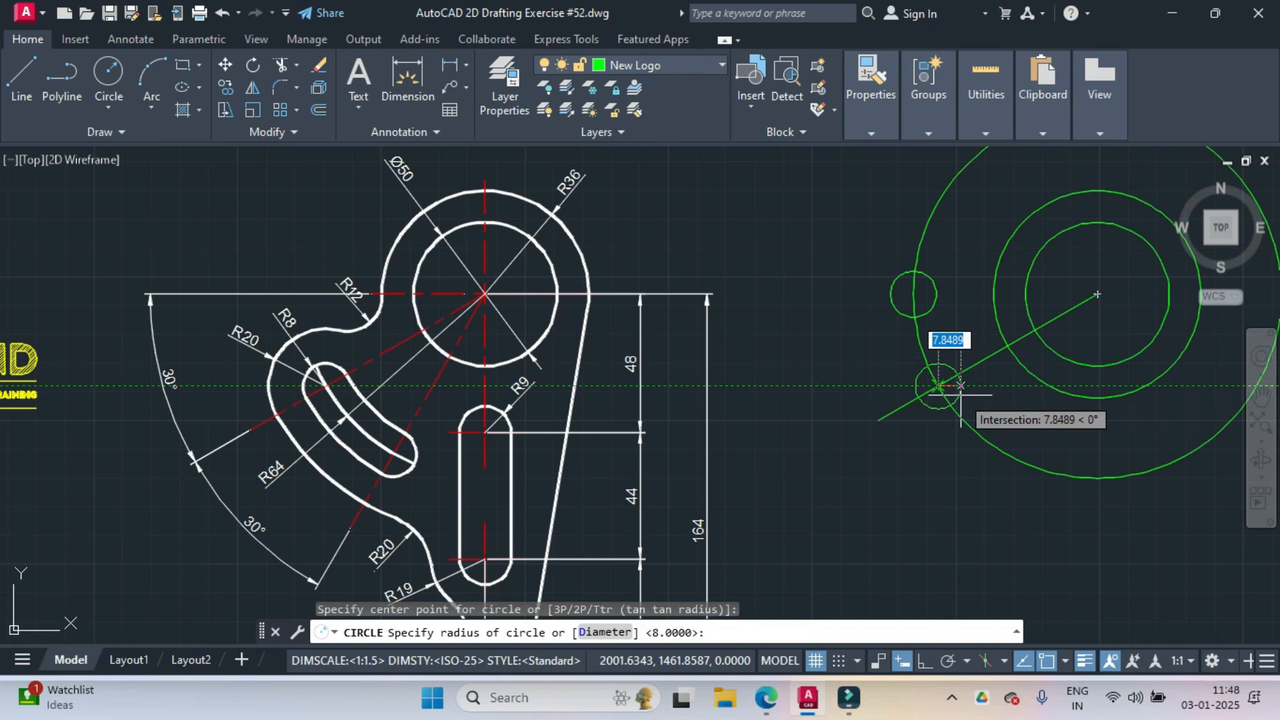
pyautogui.click(960, 387)
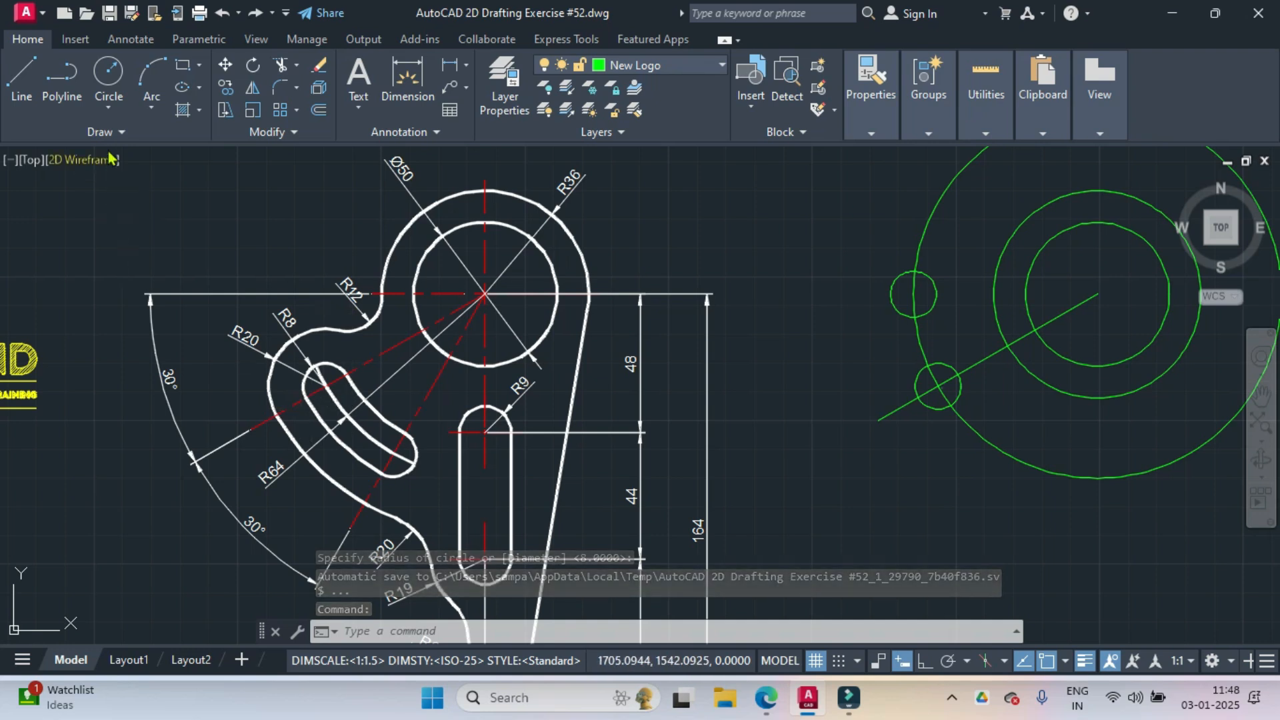
# - Draw a radius-56 circle from the common centre through the inner quadrant of the small circle on the horizontal axis
pyautogui.click(108, 108)
pyautogui.click(130, 147)
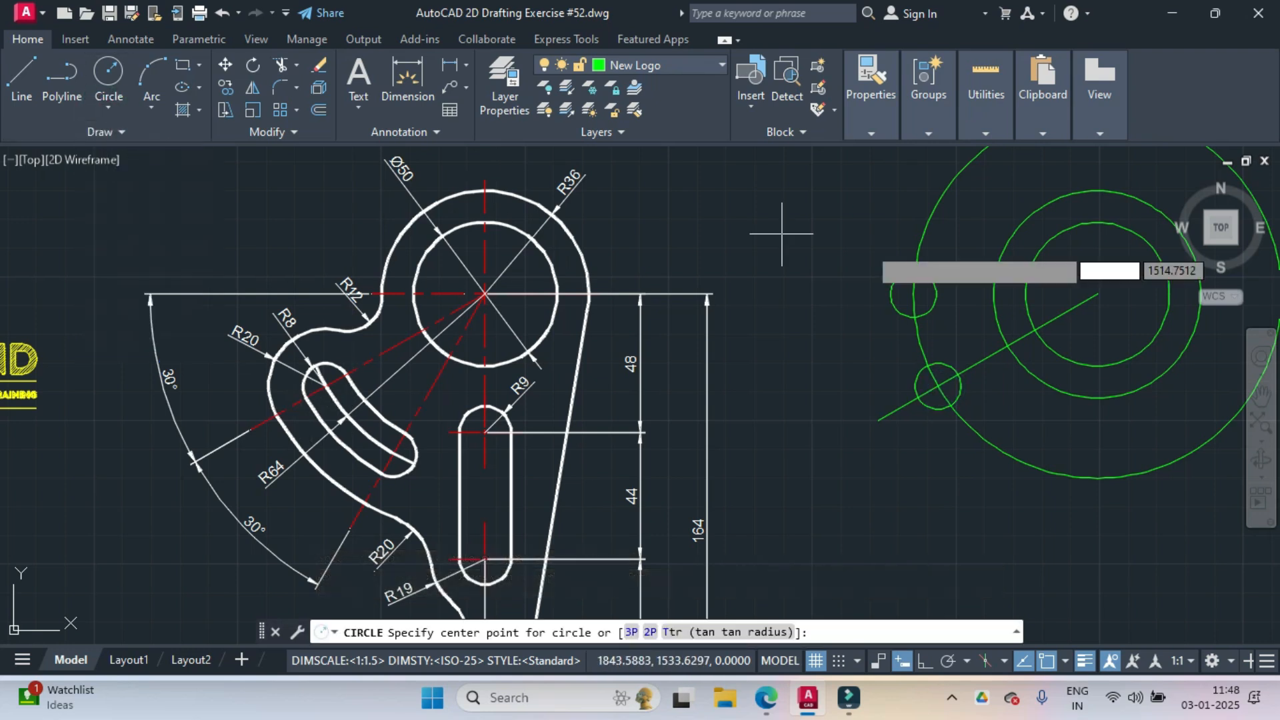
pyautogui.click(1097, 294)
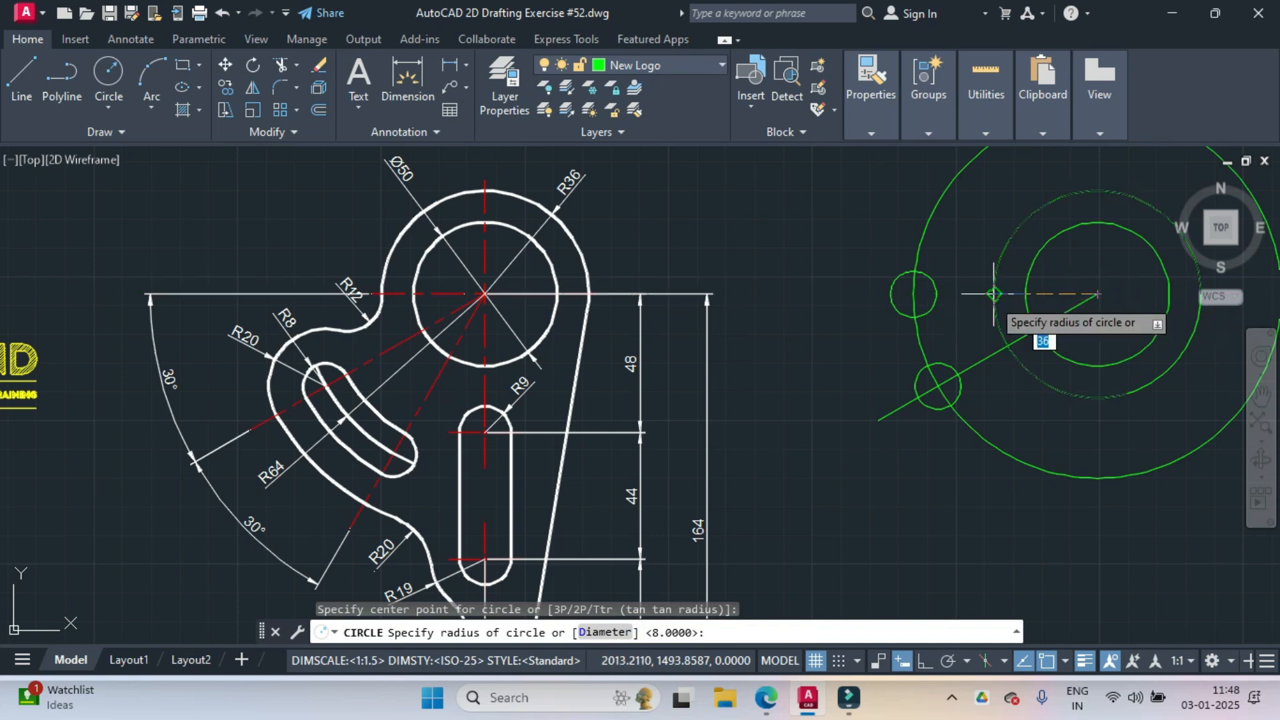
pyautogui.click(936, 294)
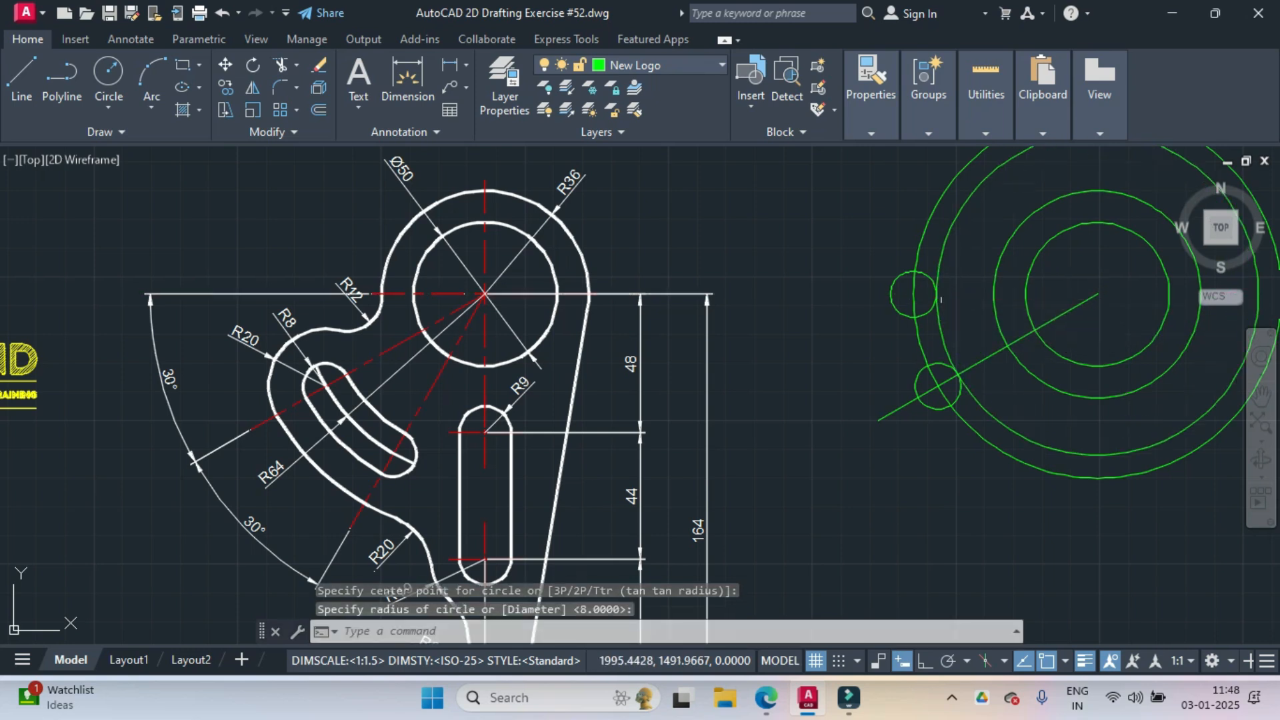
# - Draw a radius-72 circle from the common centre through the outer quadrant of the small circle on the horizontal axis
pyautogui.click(108, 108)
pyautogui.click(134, 138)
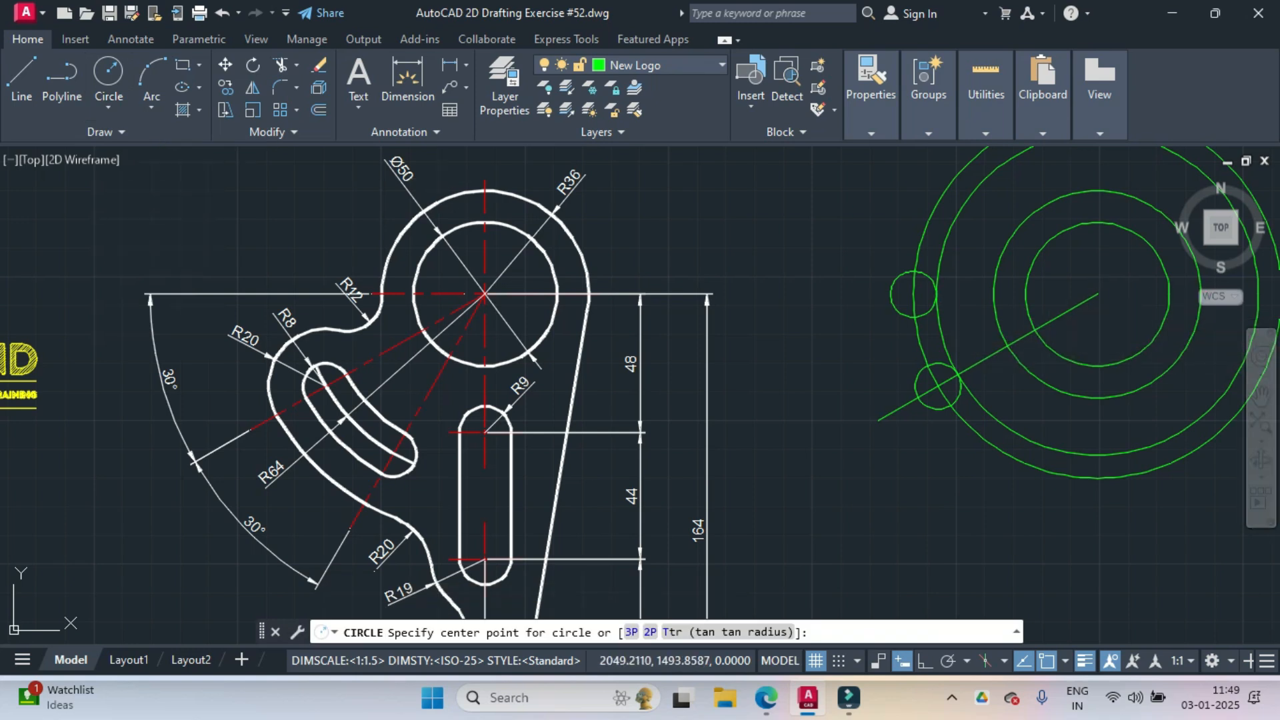
pyautogui.click(1097, 294)
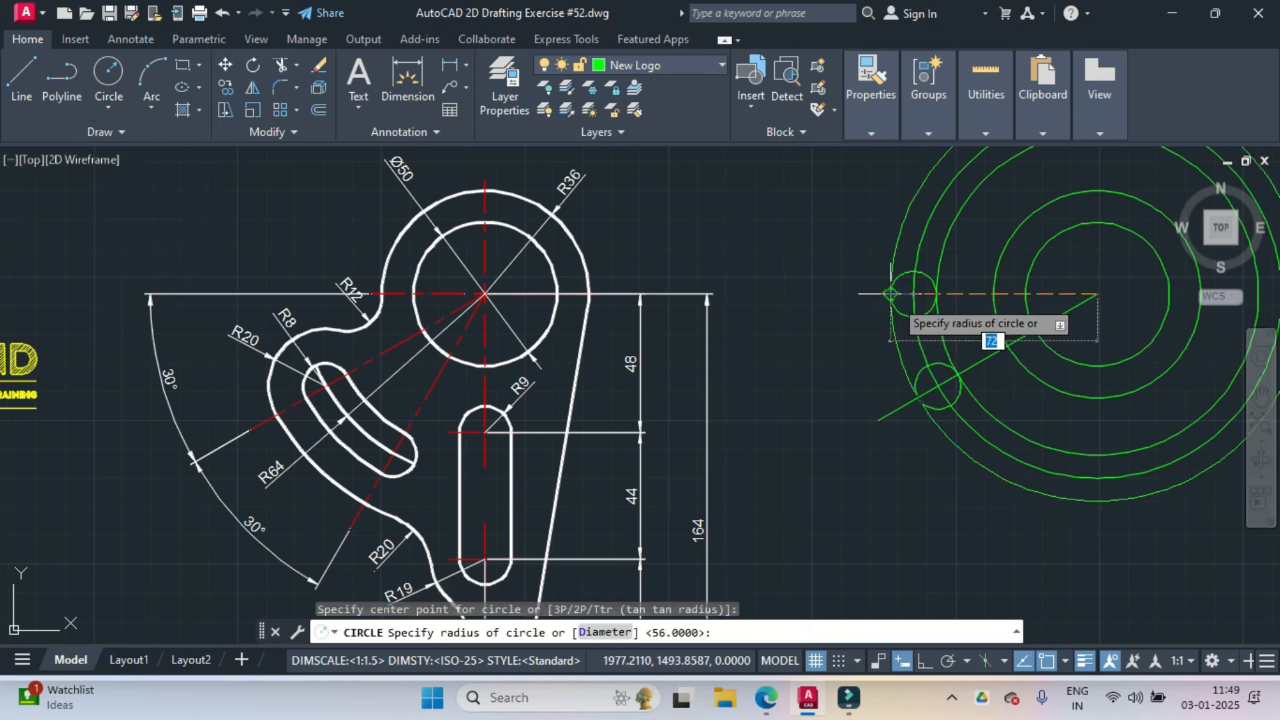
pyautogui.click(893, 295)
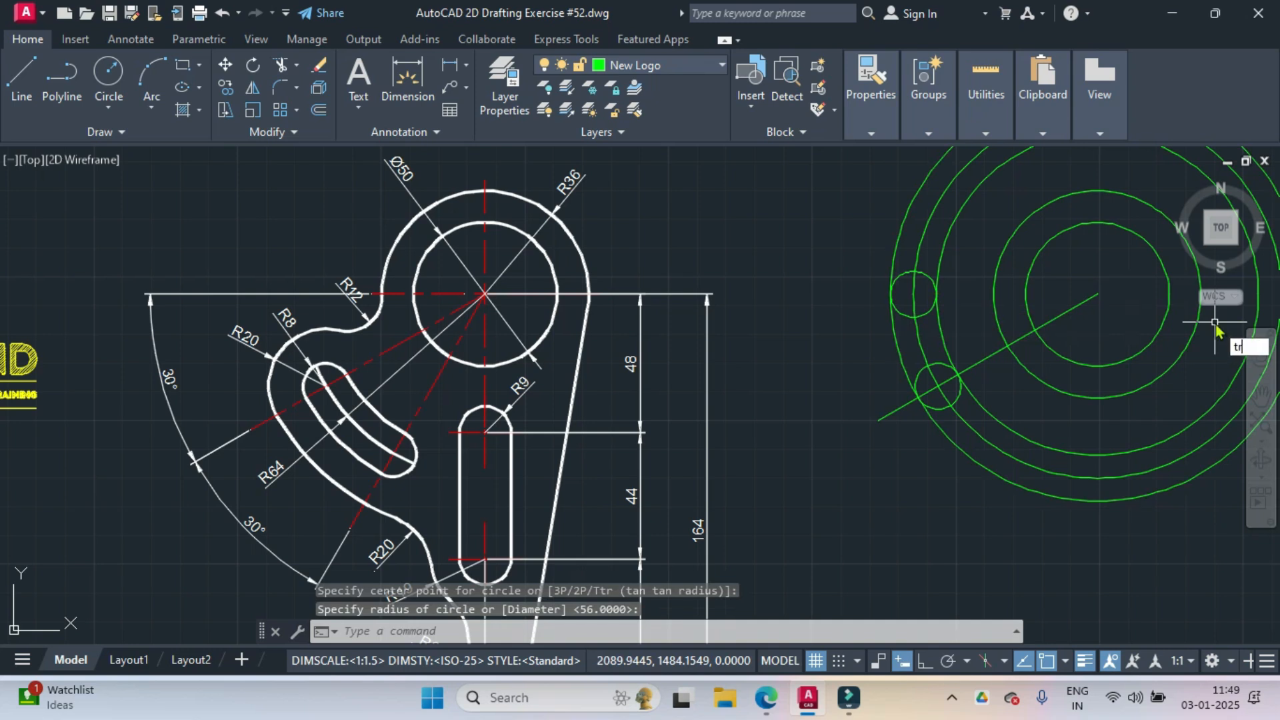
# - Trim the radius 56, 64 and 72 circles so only their arcs between the two radius-8 circles remain
pyautogui.write('tr')
pyautogui.press('Return')
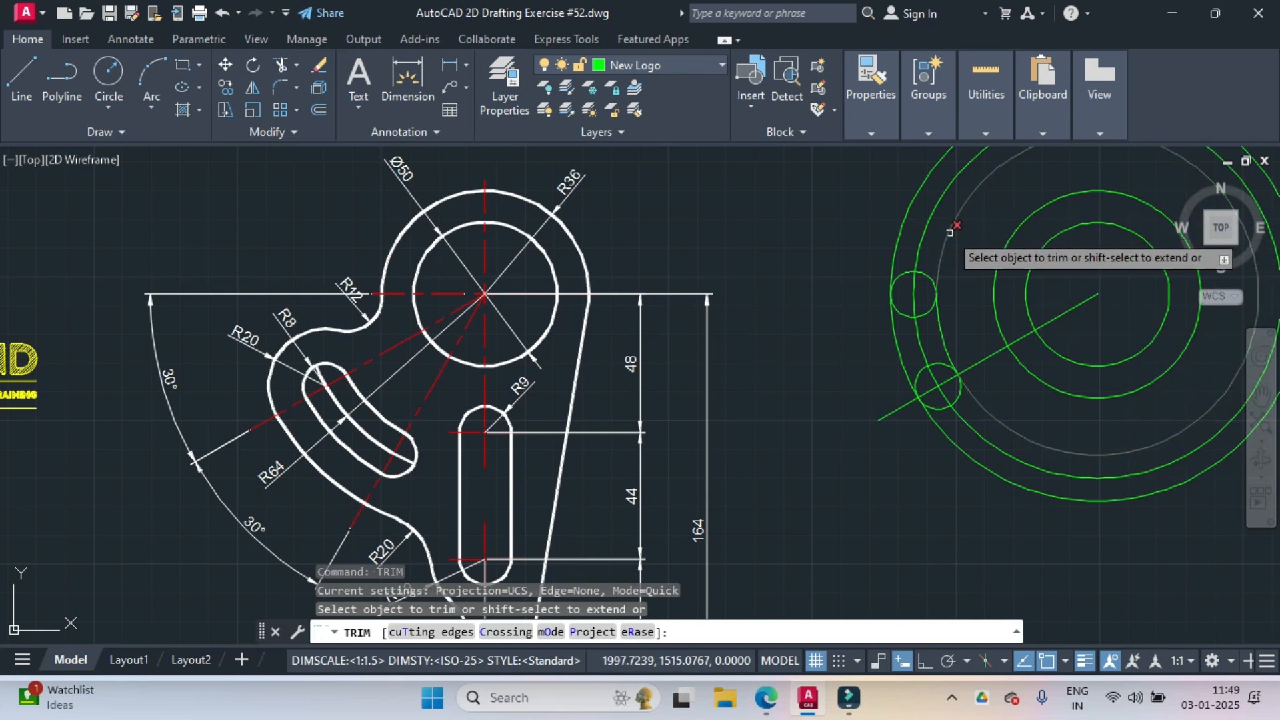
pyautogui.click(929, 228)
pyautogui.click(928, 228)
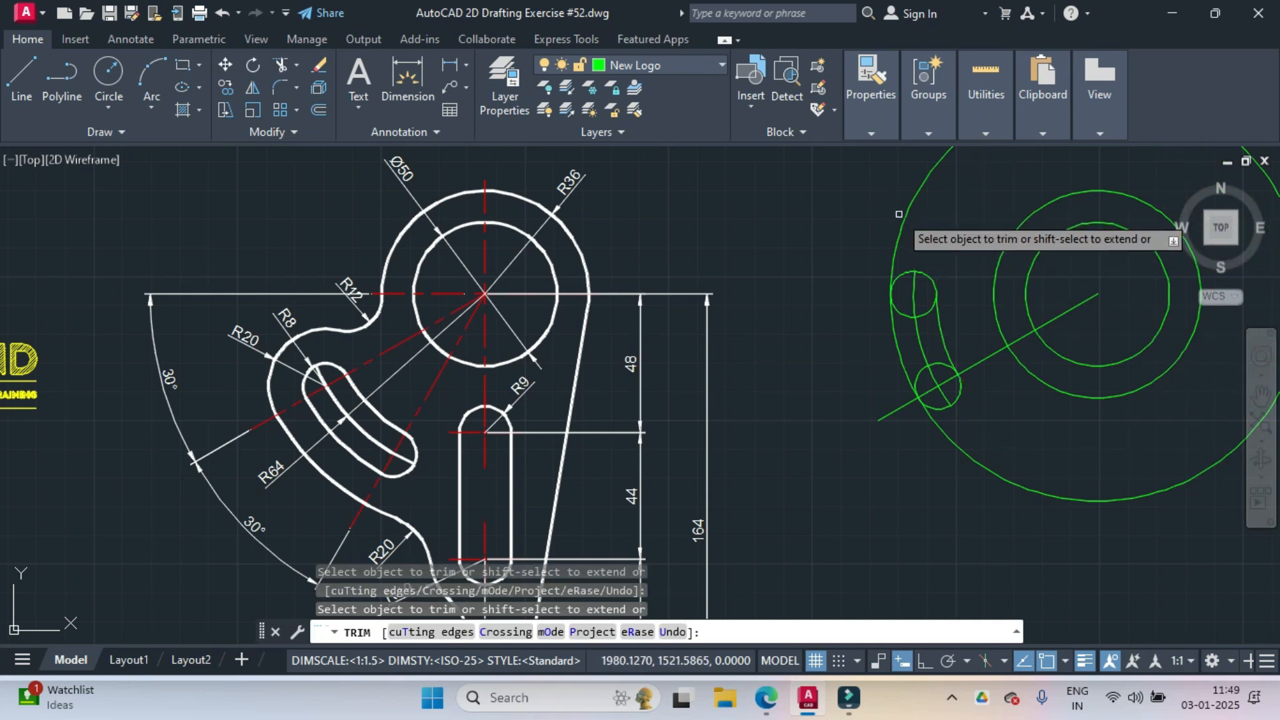
pyautogui.click(902, 216)
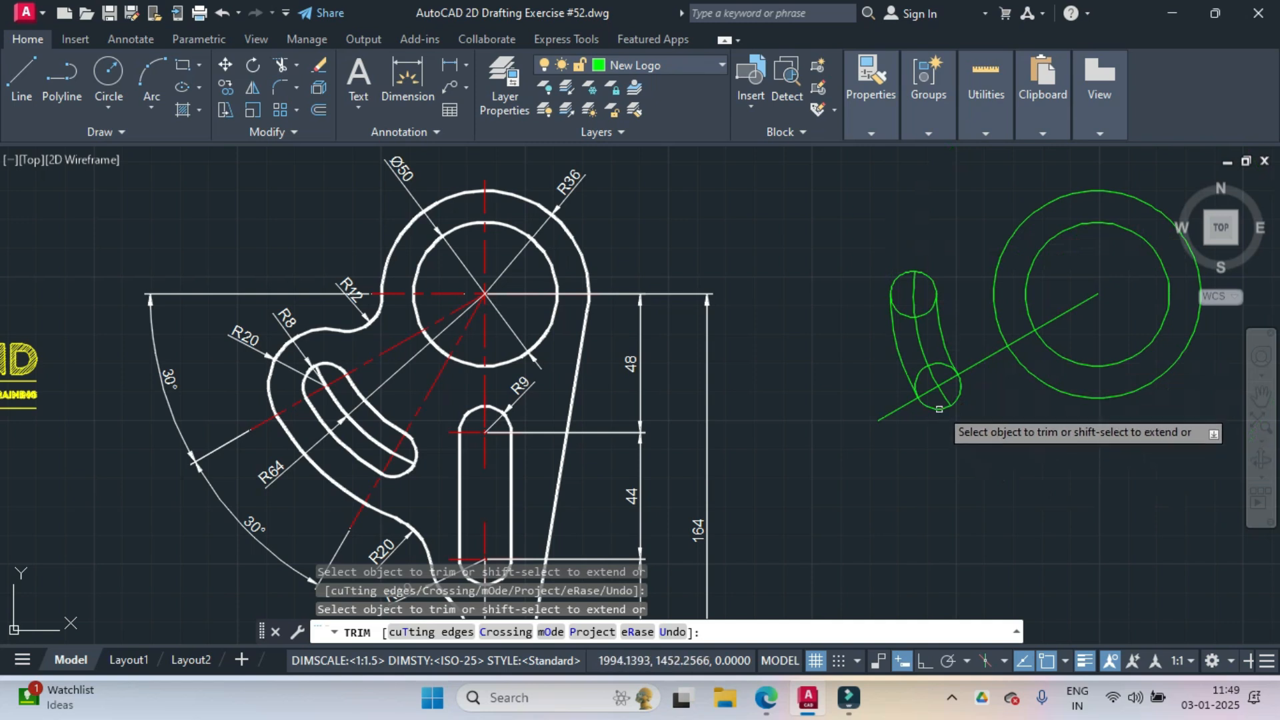
# - Trim the inner halves of the two radius-8 circles to leave a curved slot with rounded ends
pyautogui.click(918, 374)
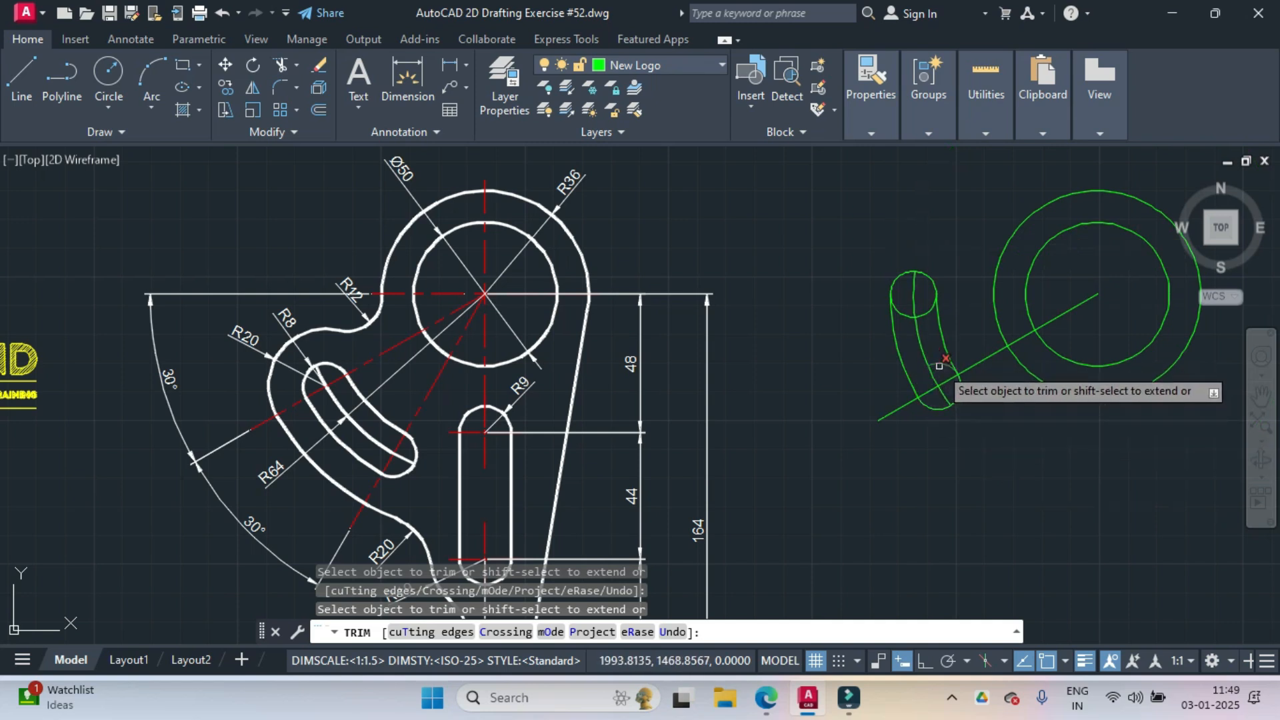
pyautogui.click(940, 366)
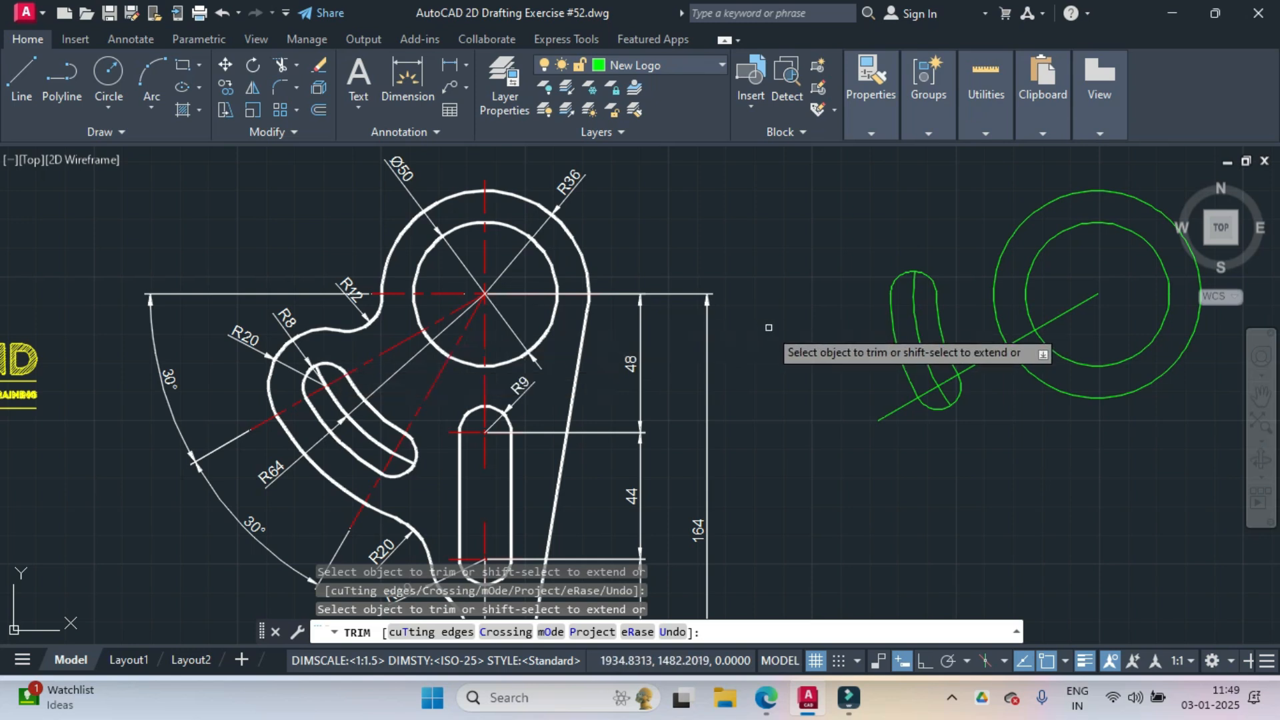
pyautogui.press('Escape')
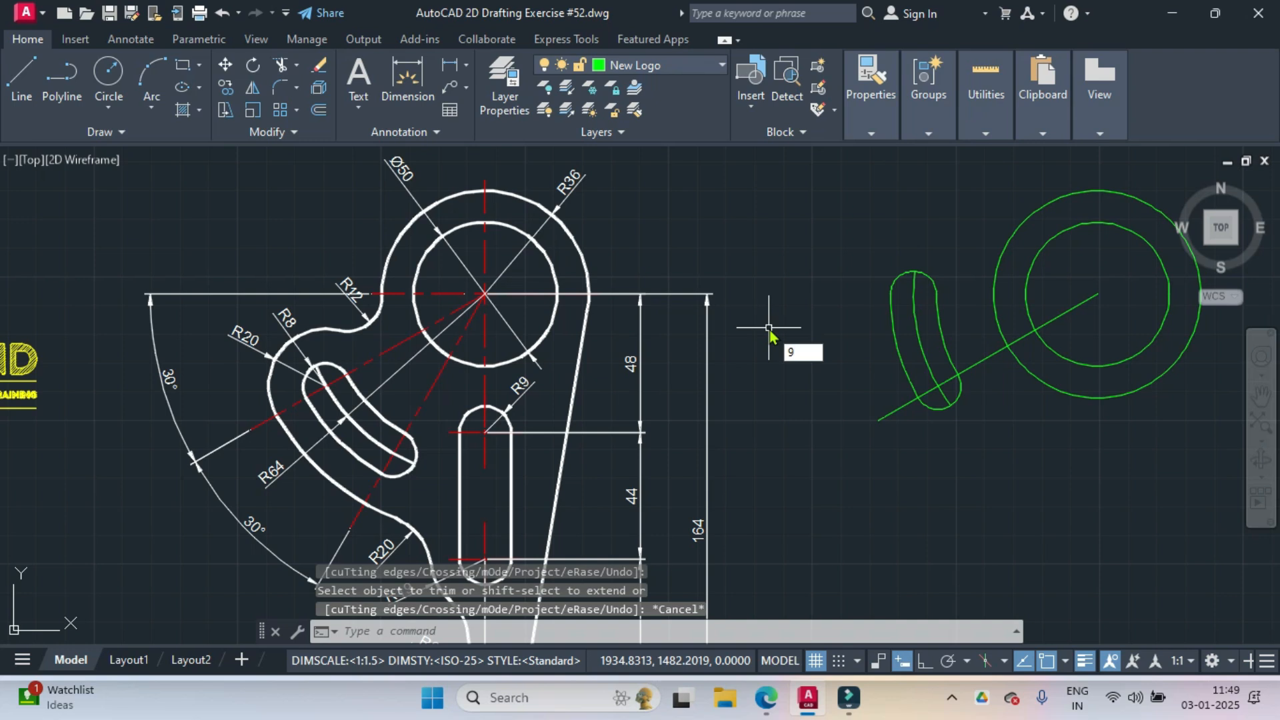
pyautogui.press('Escape')
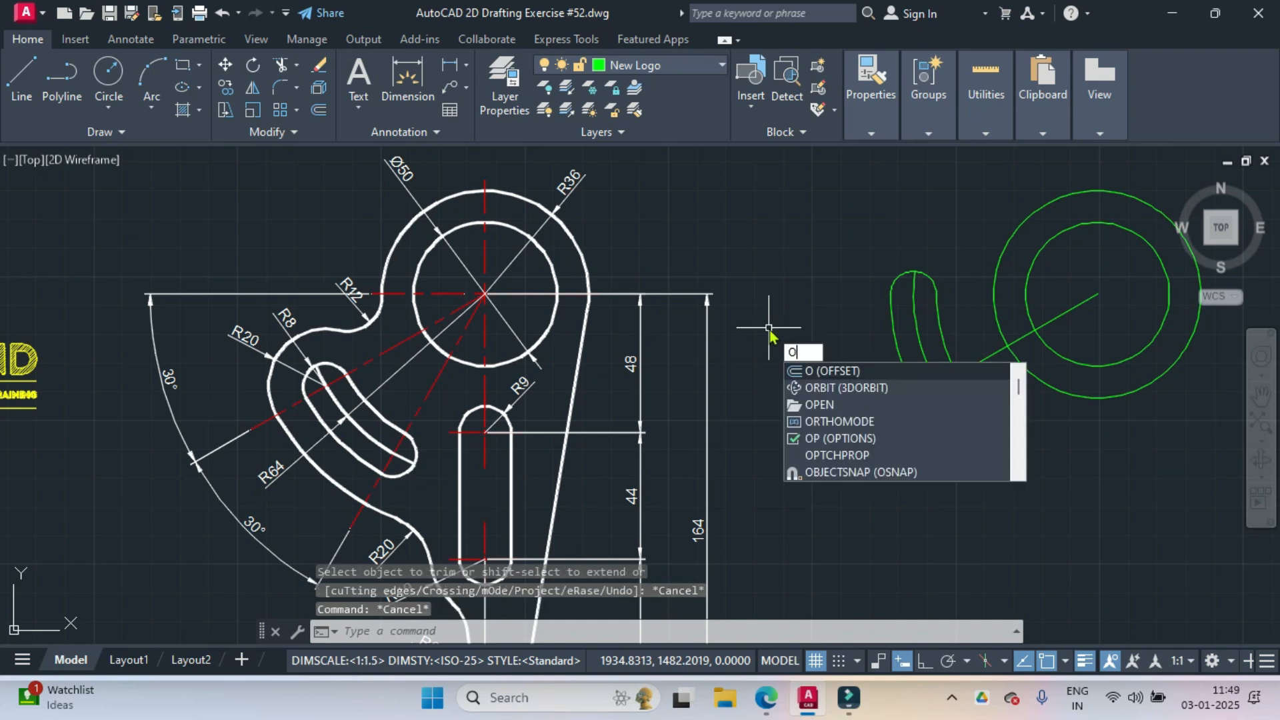
pyautogui.press('Return')
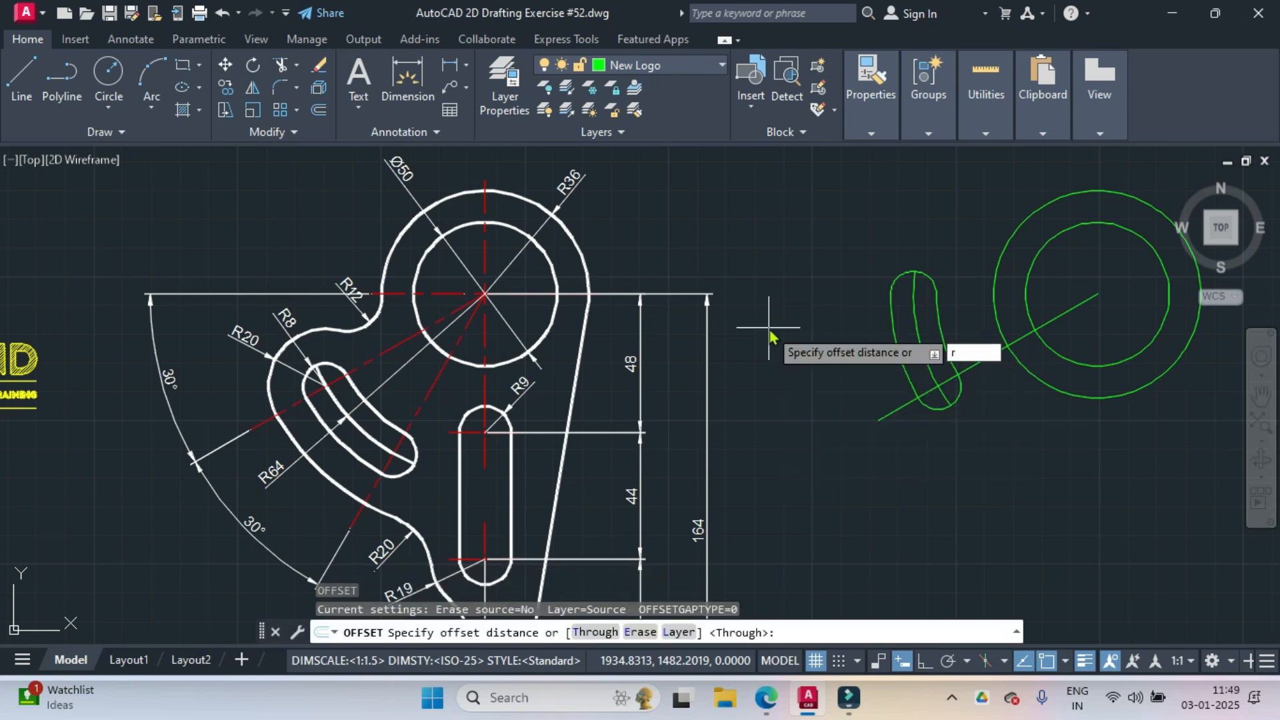
pyautogui.press('Return')
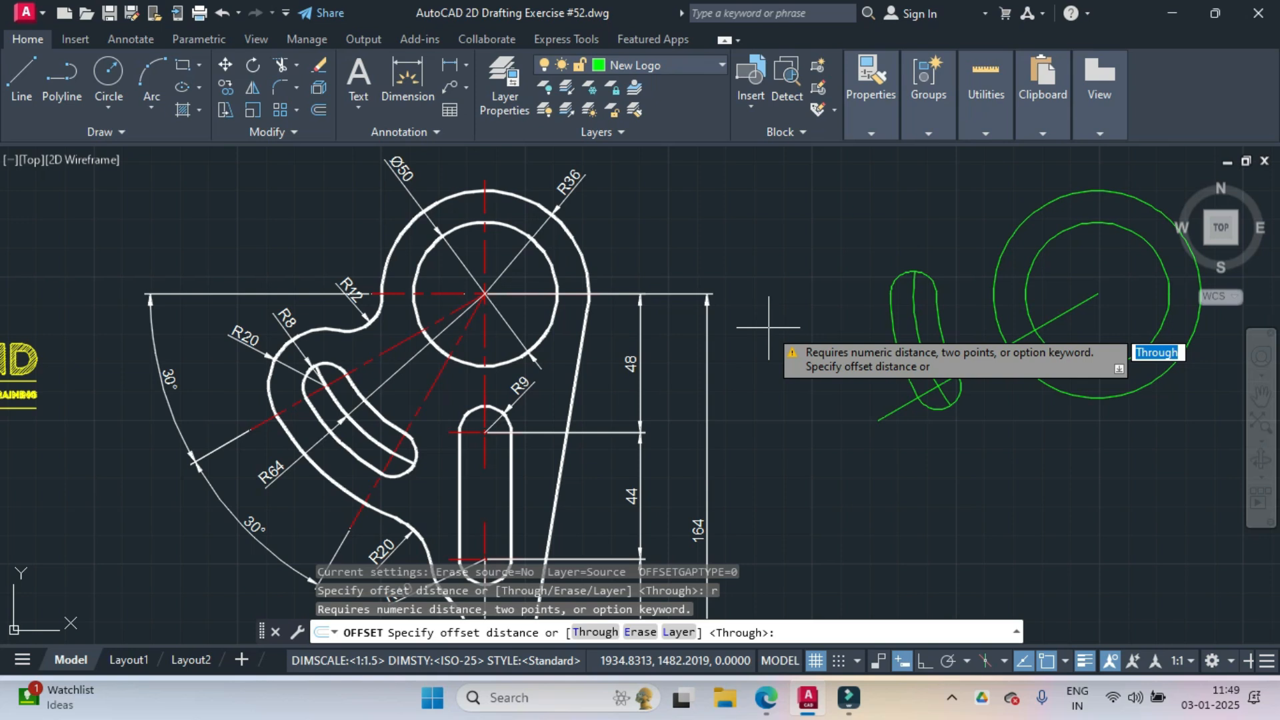
pyautogui.press('Escape')
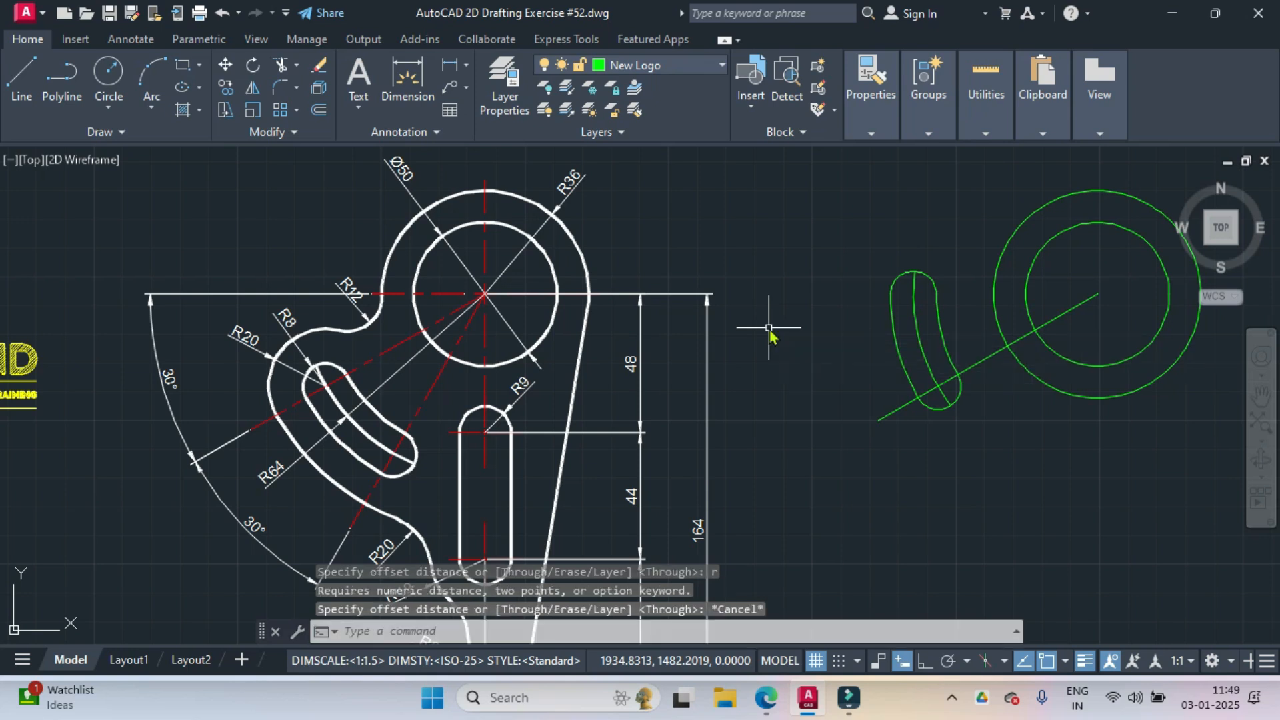
# - Offset the slot's upper end arc and its outer side arc outward by 12
pyautogui.press('Return')
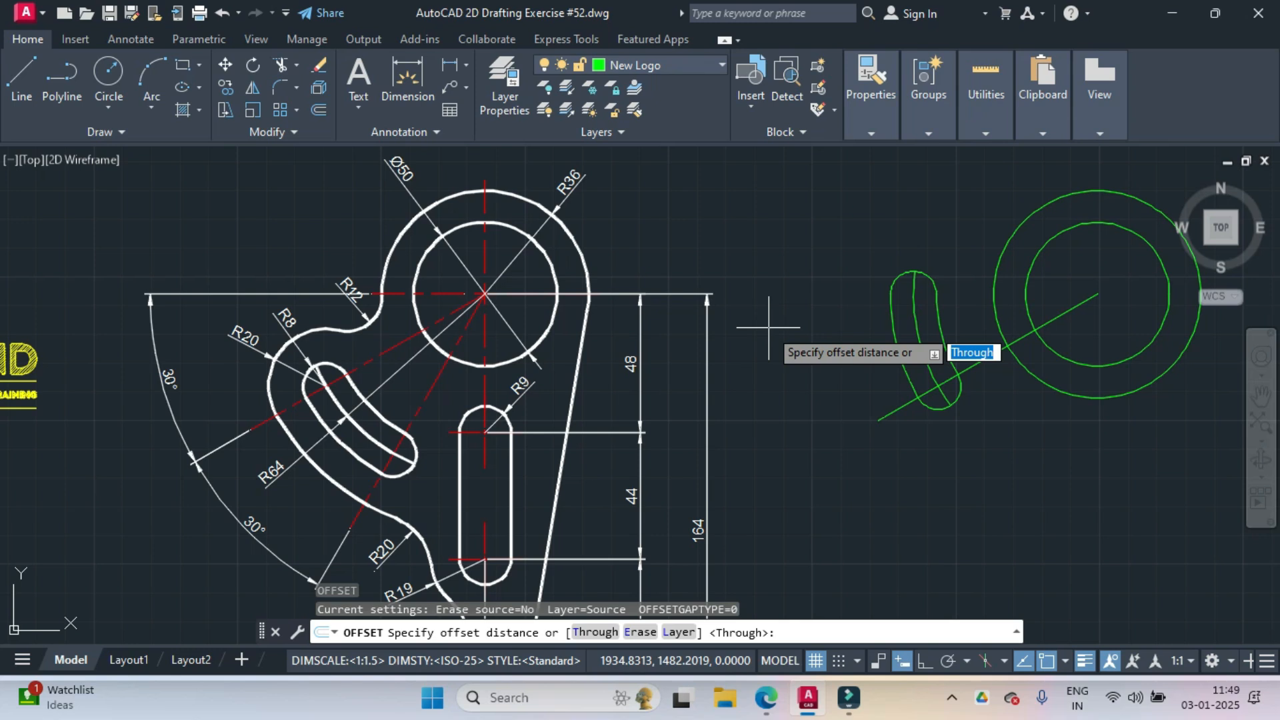
pyautogui.press('Return')
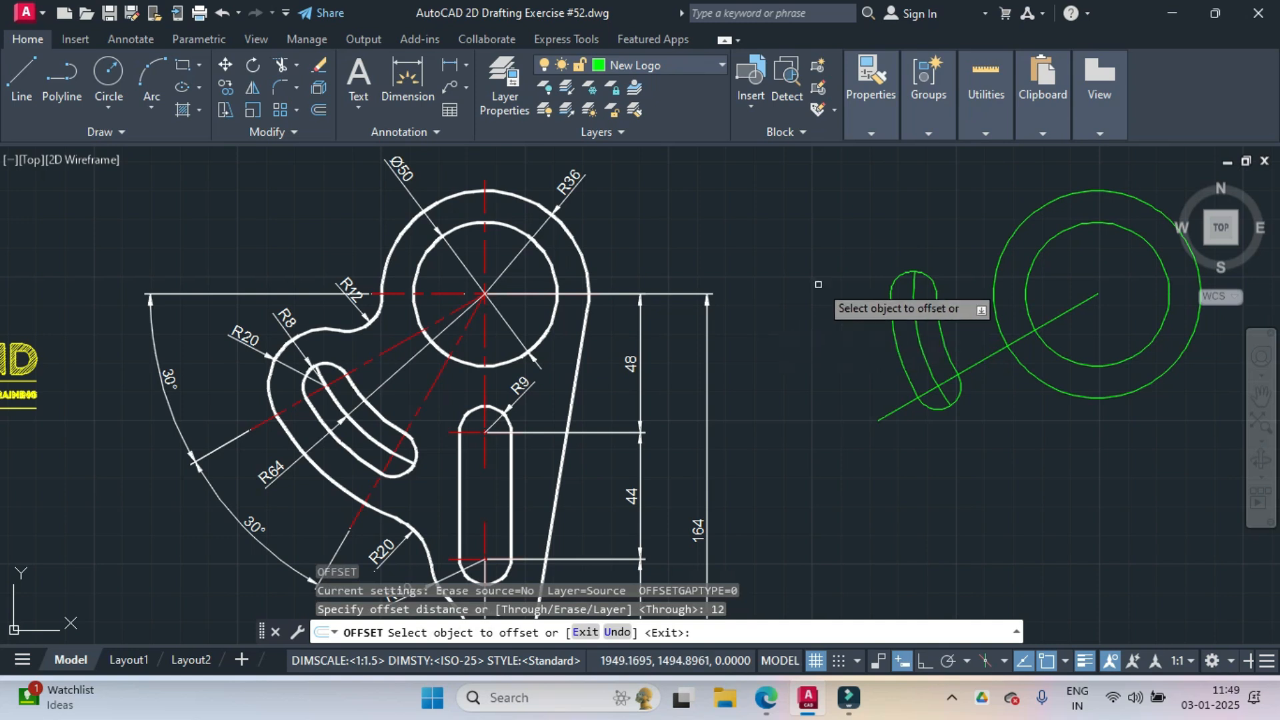
pyautogui.click(901, 274)
pyautogui.click(863, 257)
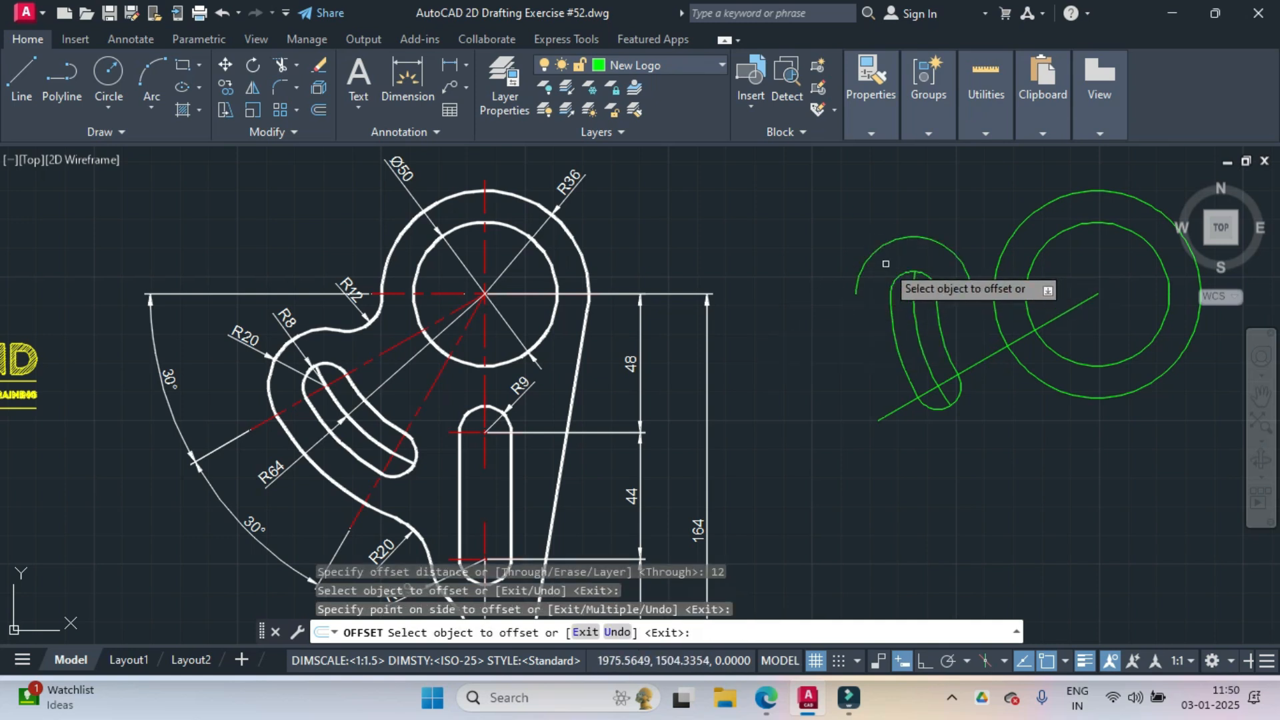
pyautogui.click(894, 330)
pyautogui.click(876, 337)
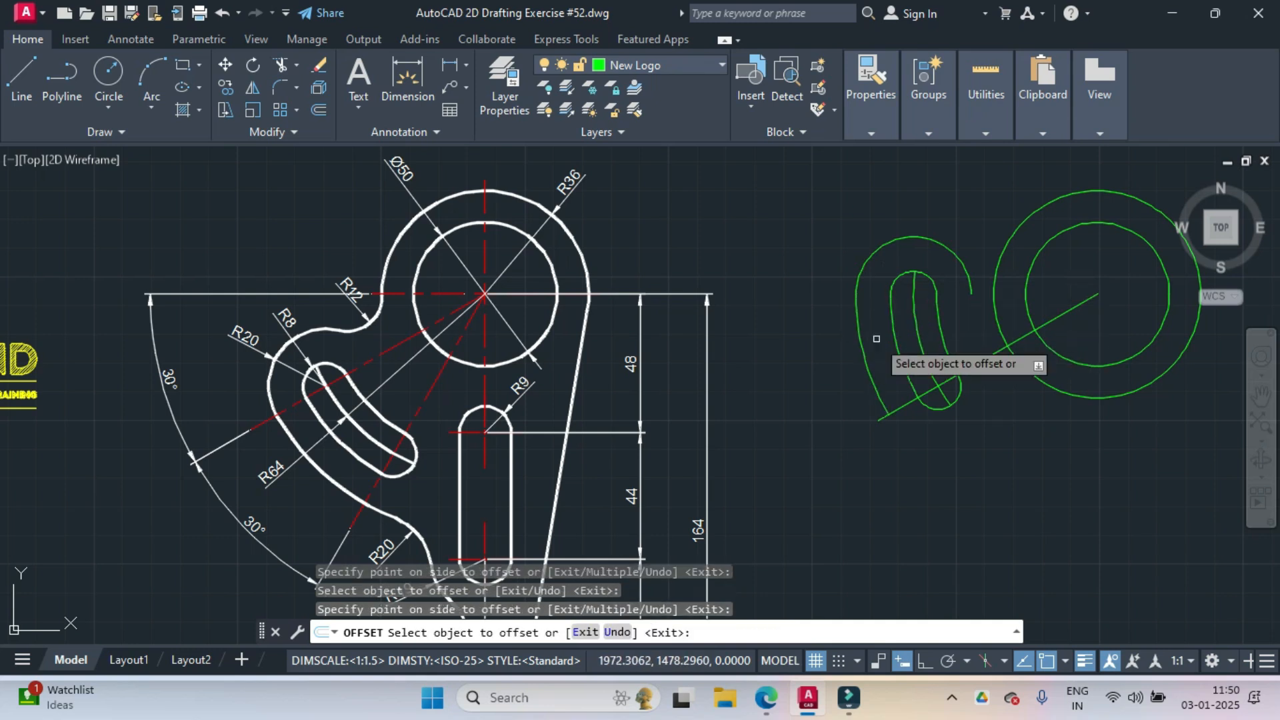
pyautogui.rightClick(917, 352)
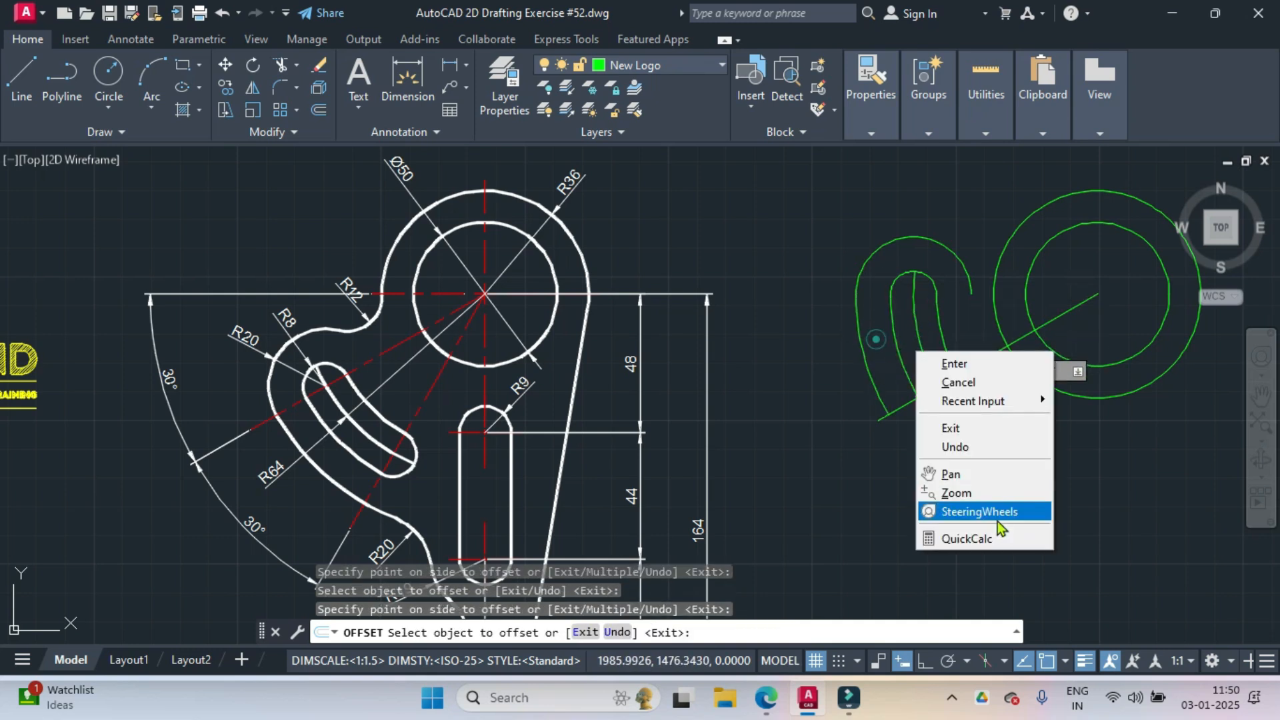
pyautogui.click(1148, 501)
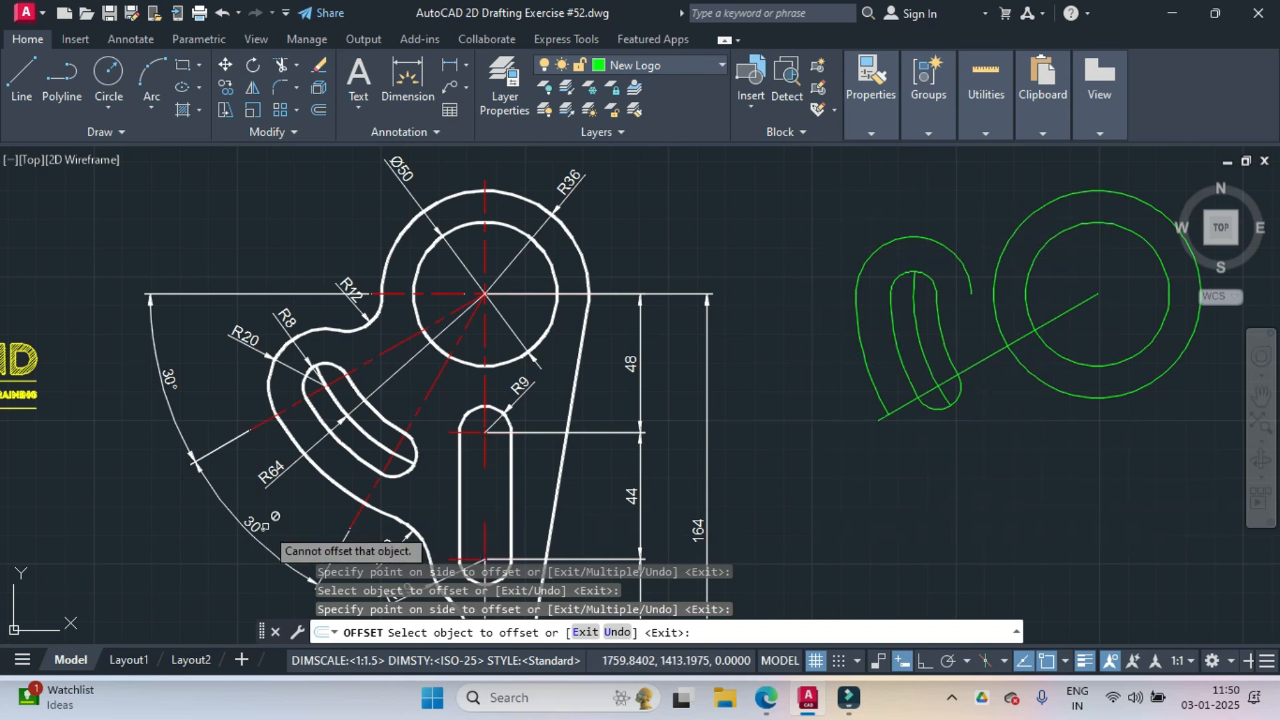
pyautogui.click(803, 205)
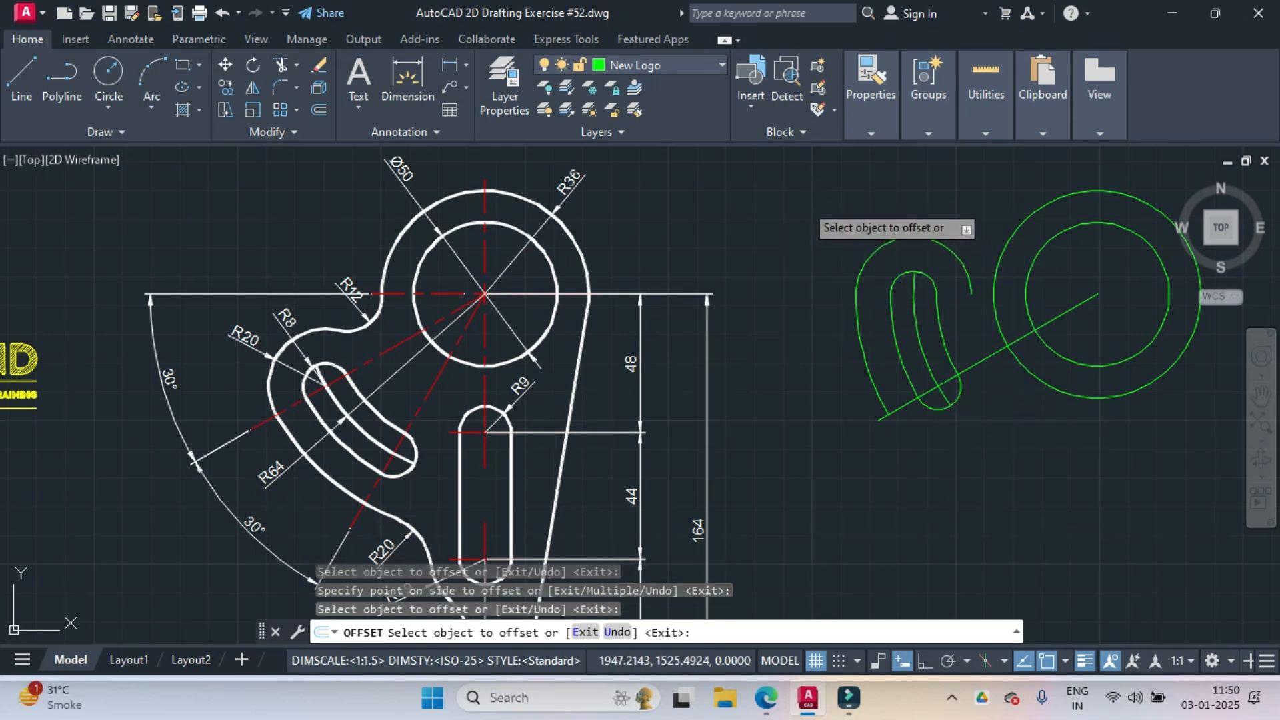
pyautogui.click(809, 203)
pyautogui.press('Escape')
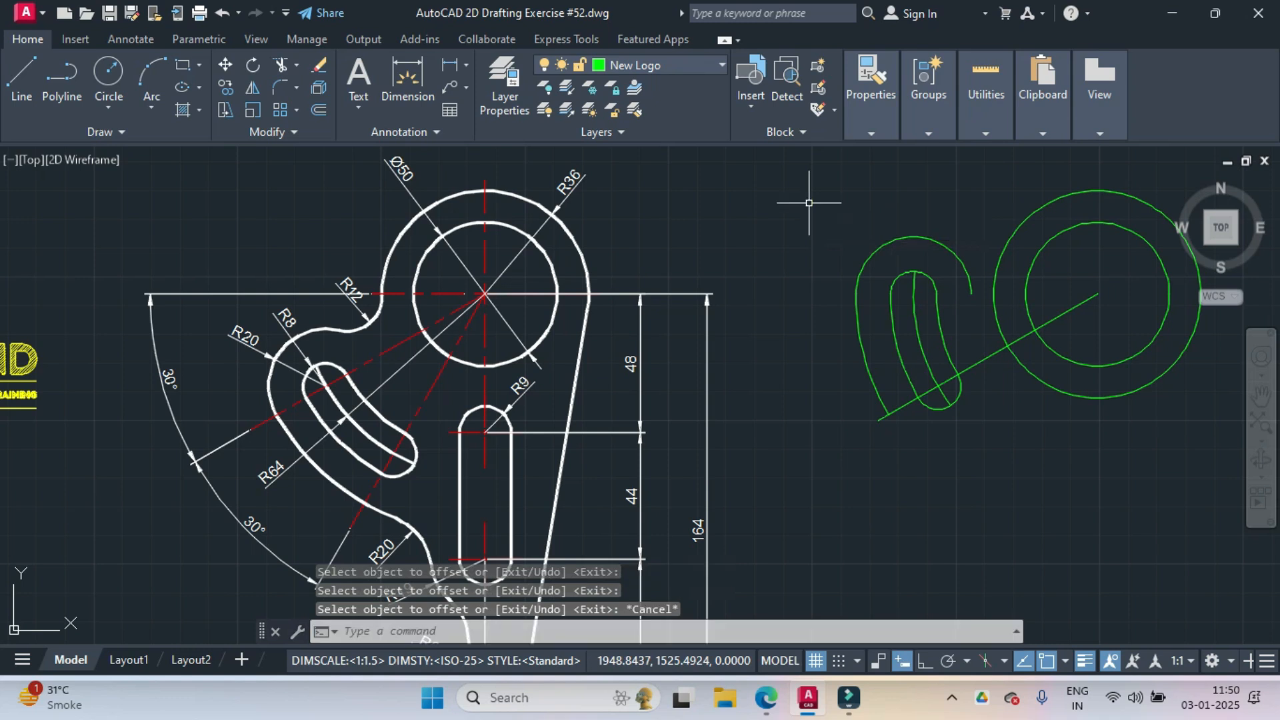
# - Rotate the curved slot, its centre arc and the two offset arcs 30° about the centre of the ring circles
pyautogui.click(809, 203)
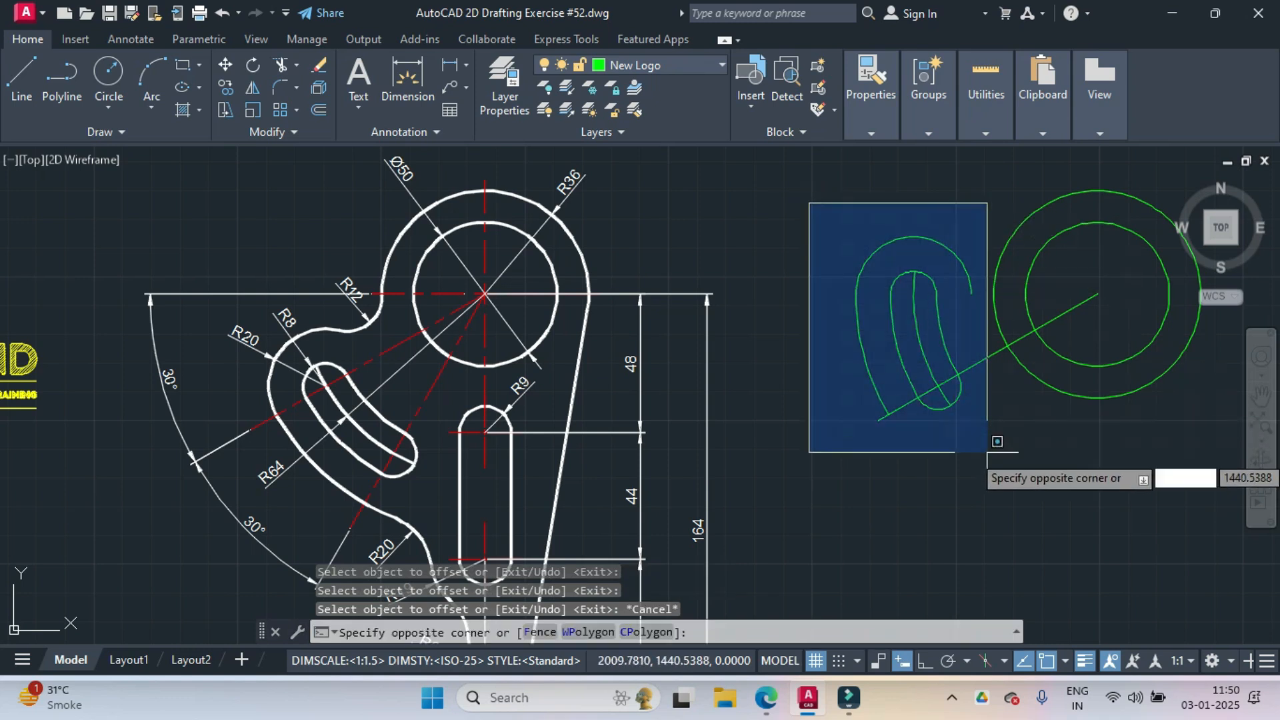
pyautogui.click(976, 479)
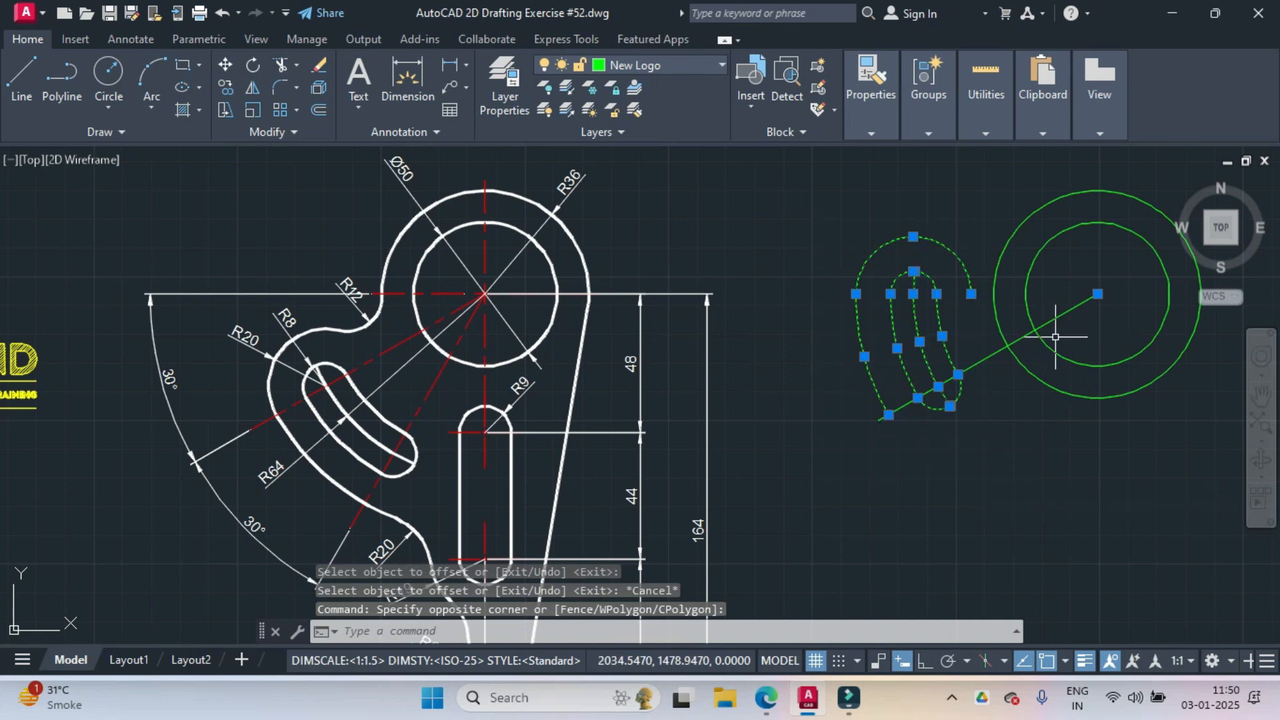
pyautogui.write('Ro')
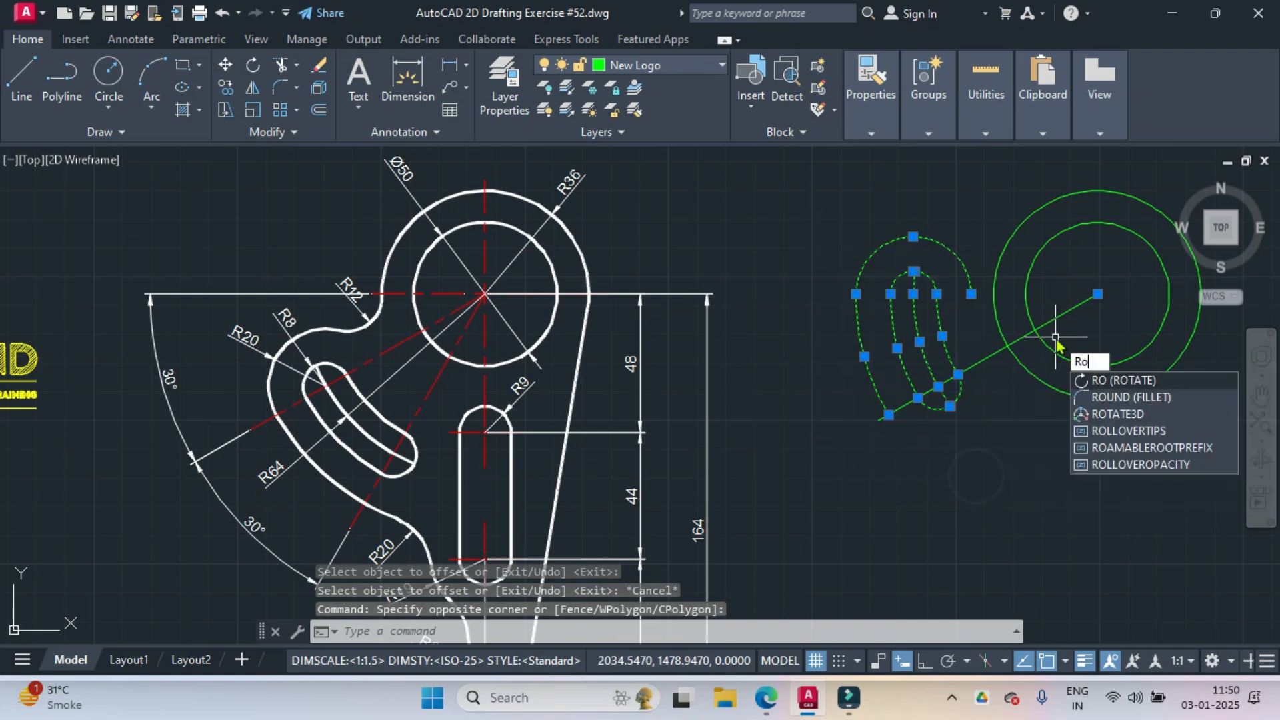
pyautogui.press('Return')
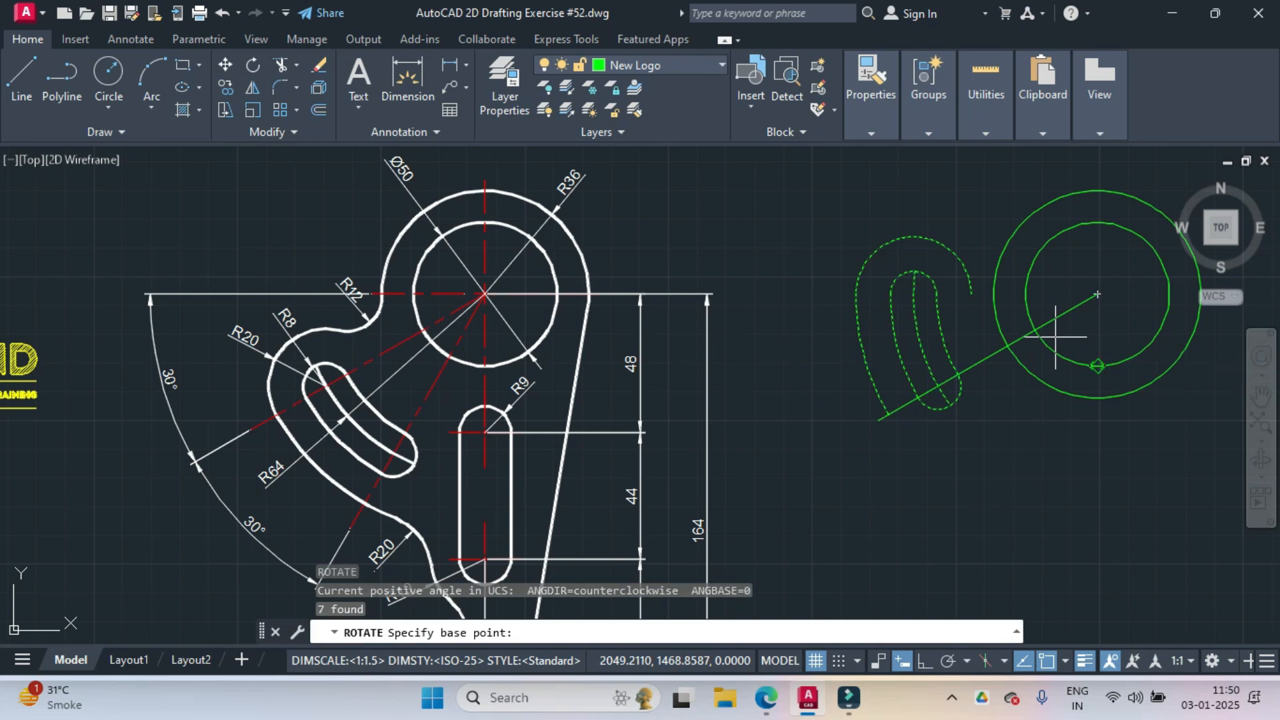
pyautogui.click(1097, 294)
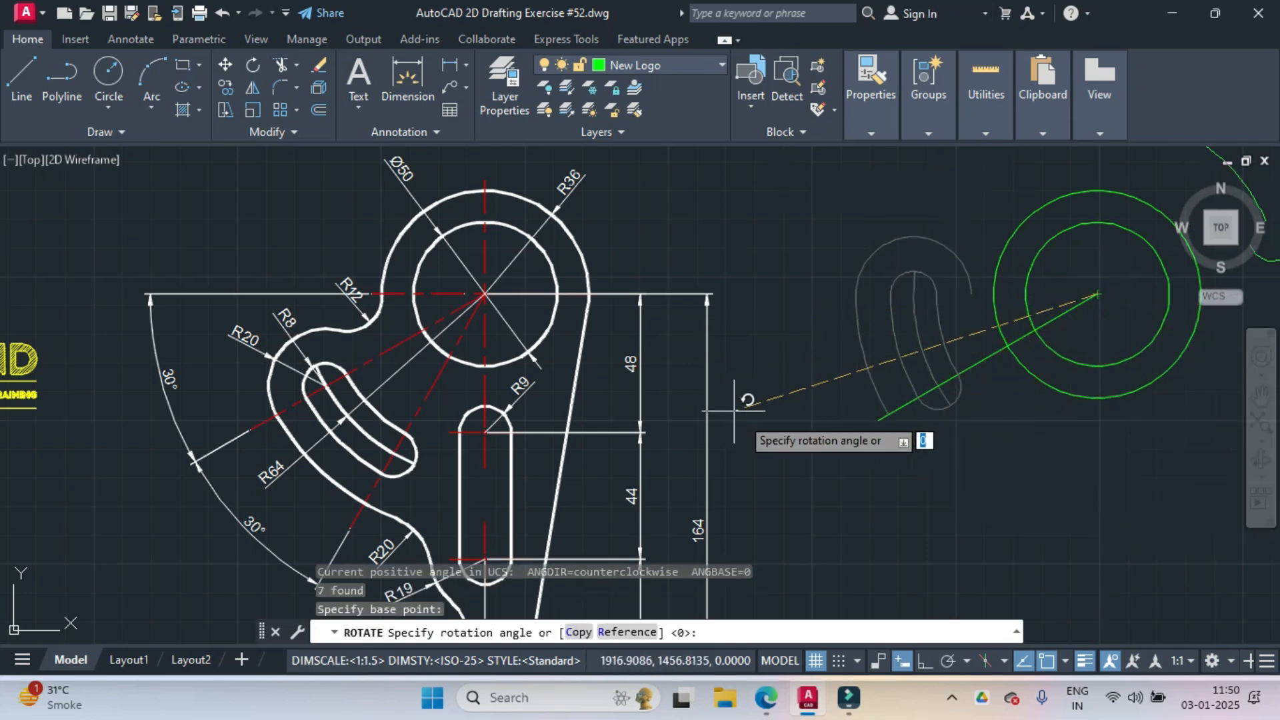
pyautogui.scroll(-4, 1107, 420)
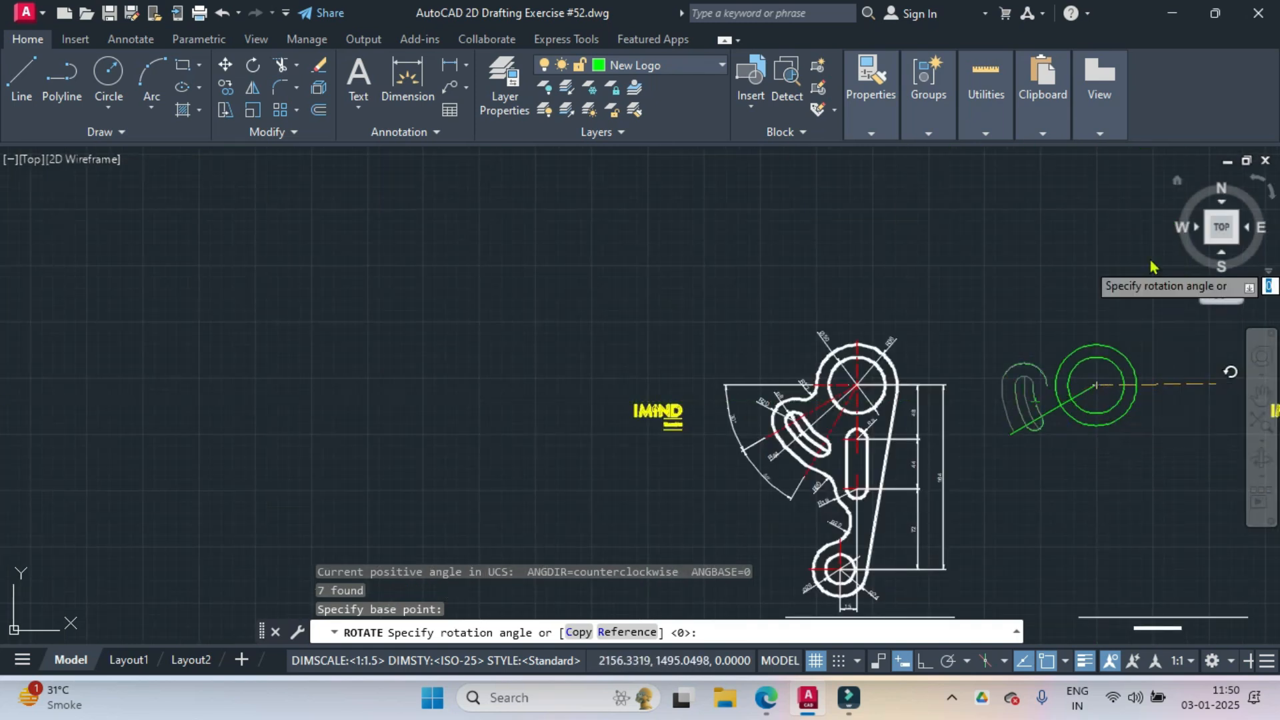
pyautogui.write('30')
pyautogui.press('Return')
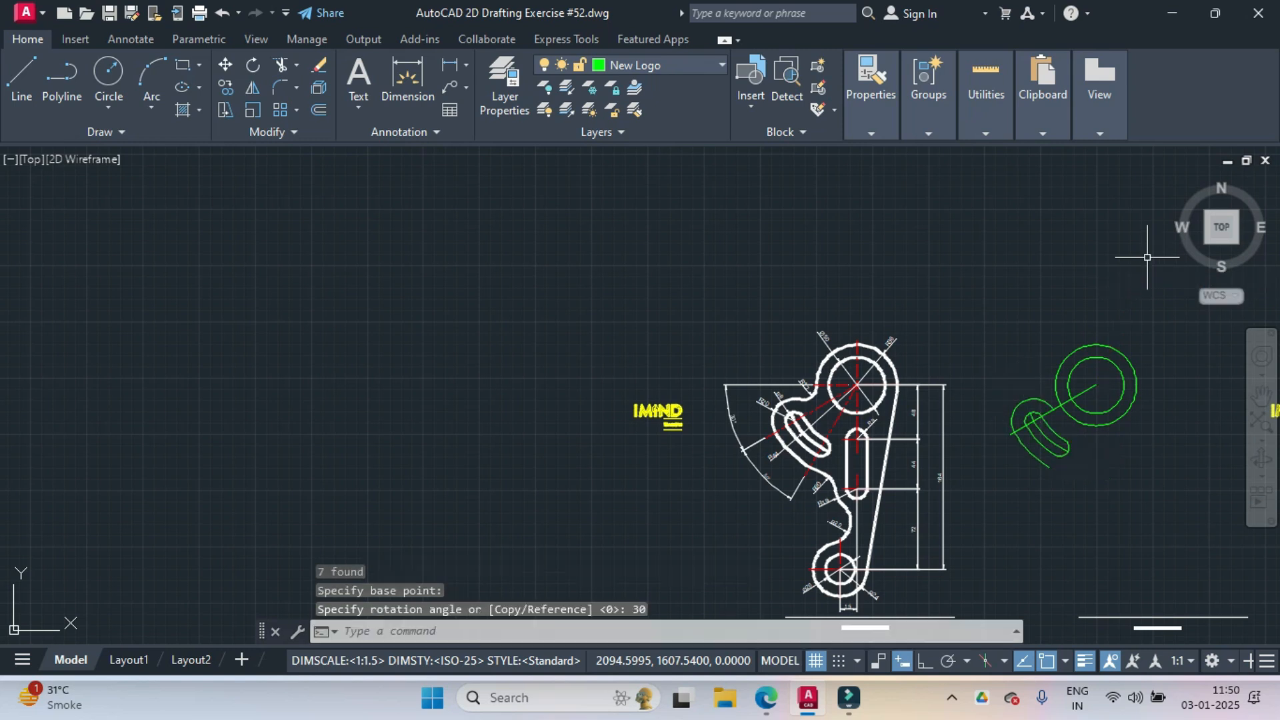
pyautogui.scroll(6, 1026, 439)
pyautogui.scroll(-2, 1023, 414)
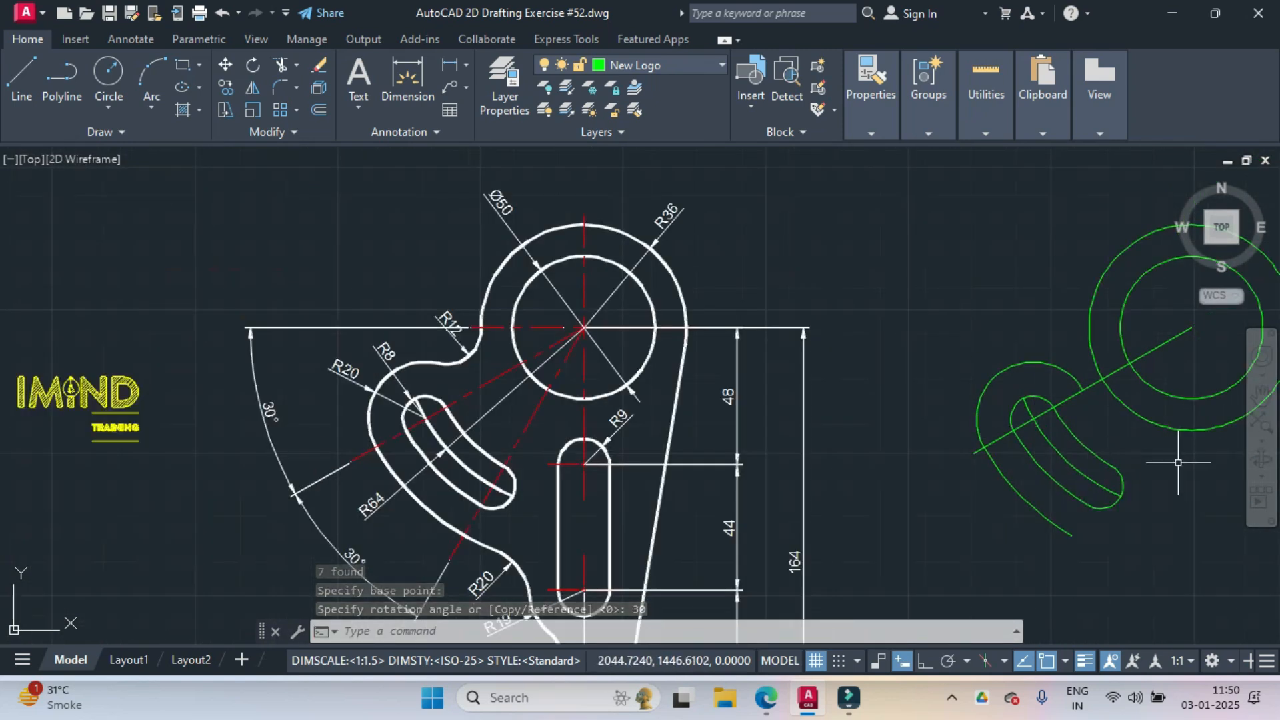
# - Draw a line from the centre of the ring circles to the centre of the curved slot's lower end arc
pyautogui.moveTo(1171, 463)
pyautogui.mouseDown(button='middle')
pyautogui.moveTo(1059, 436)
pyautogui.moveTo(1089, 440)
pyautogui.mouseUp(button='middle')
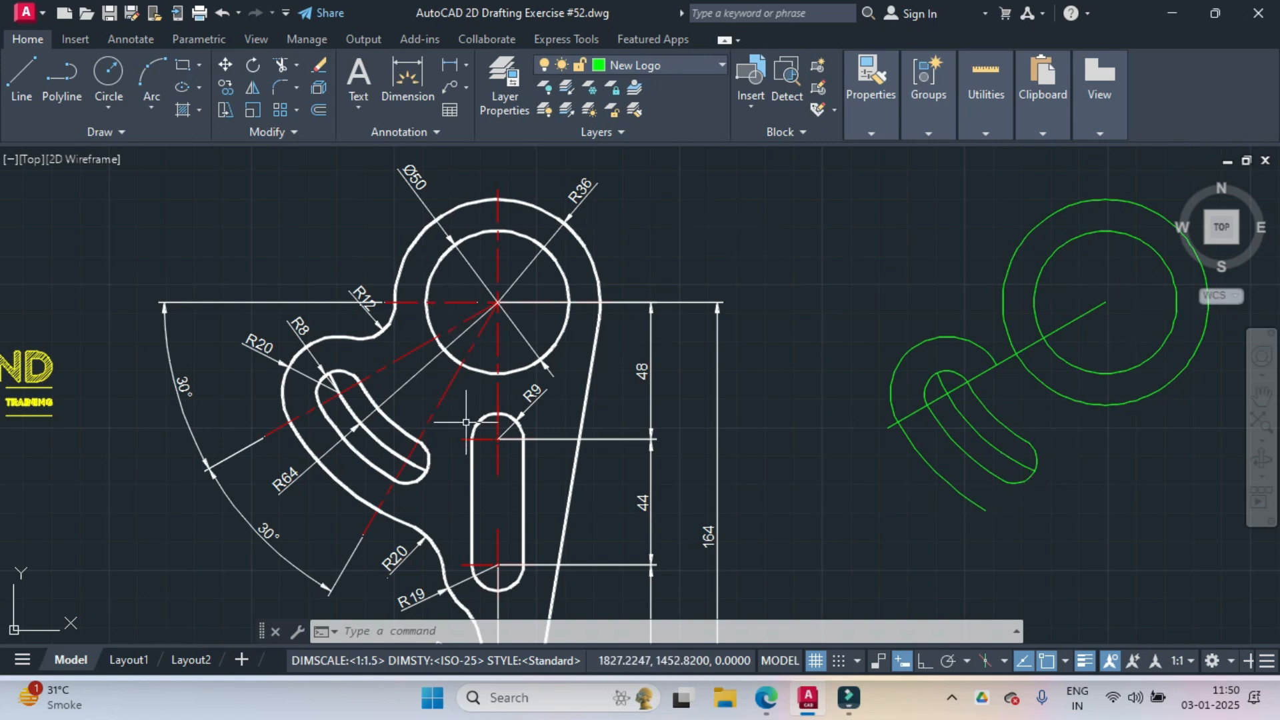
pyautogui.click(26, 100)
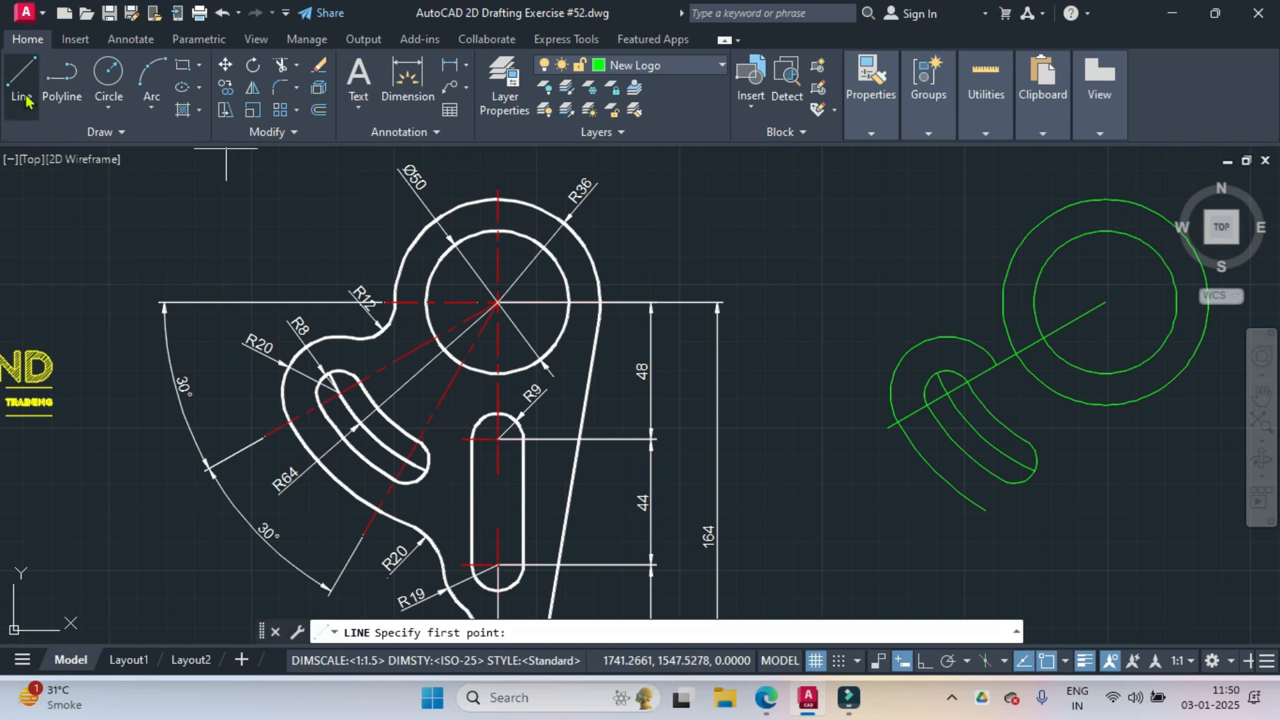
pyautogui.click(1105, 302)
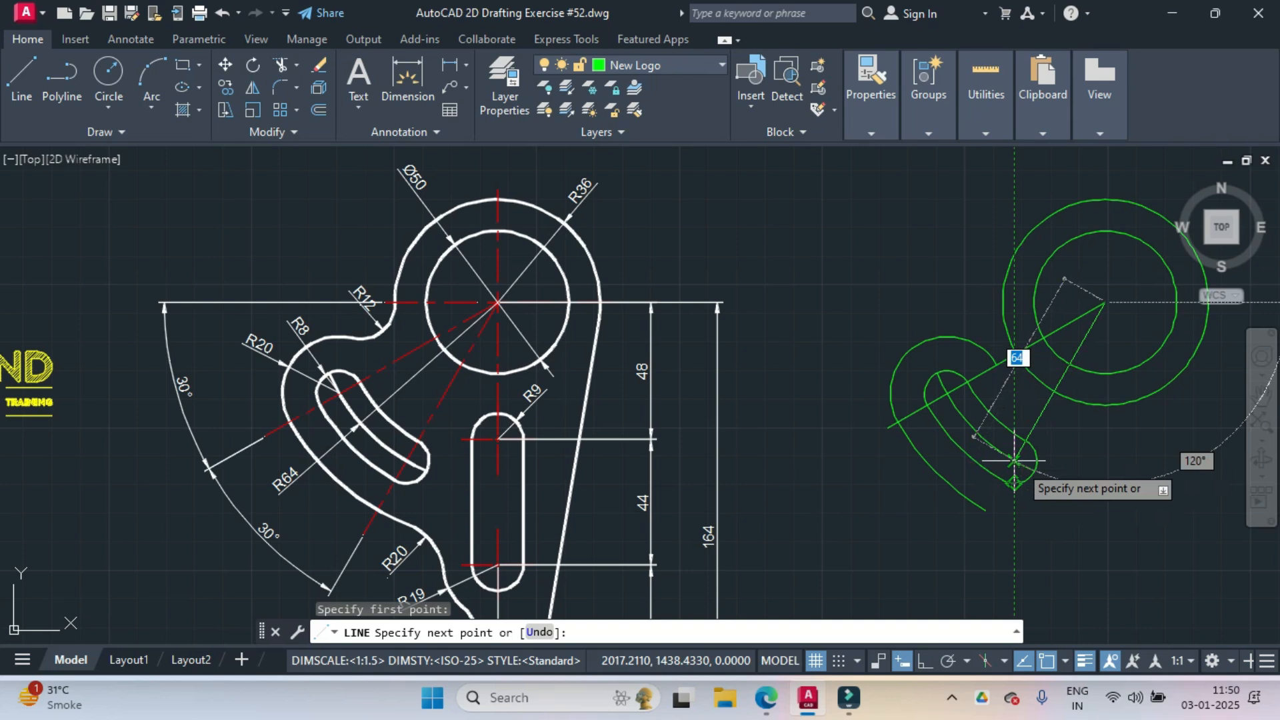
pyautogui.click(1014, 460)
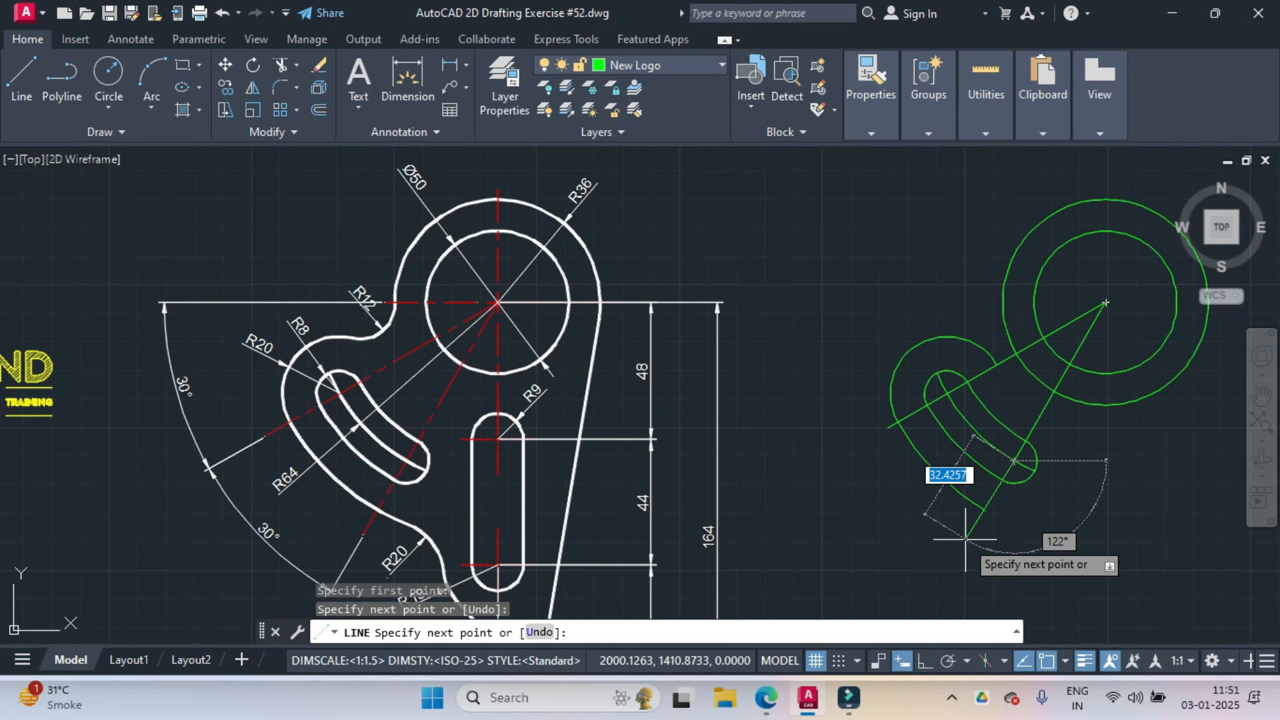
pyautogui.press('Escape')
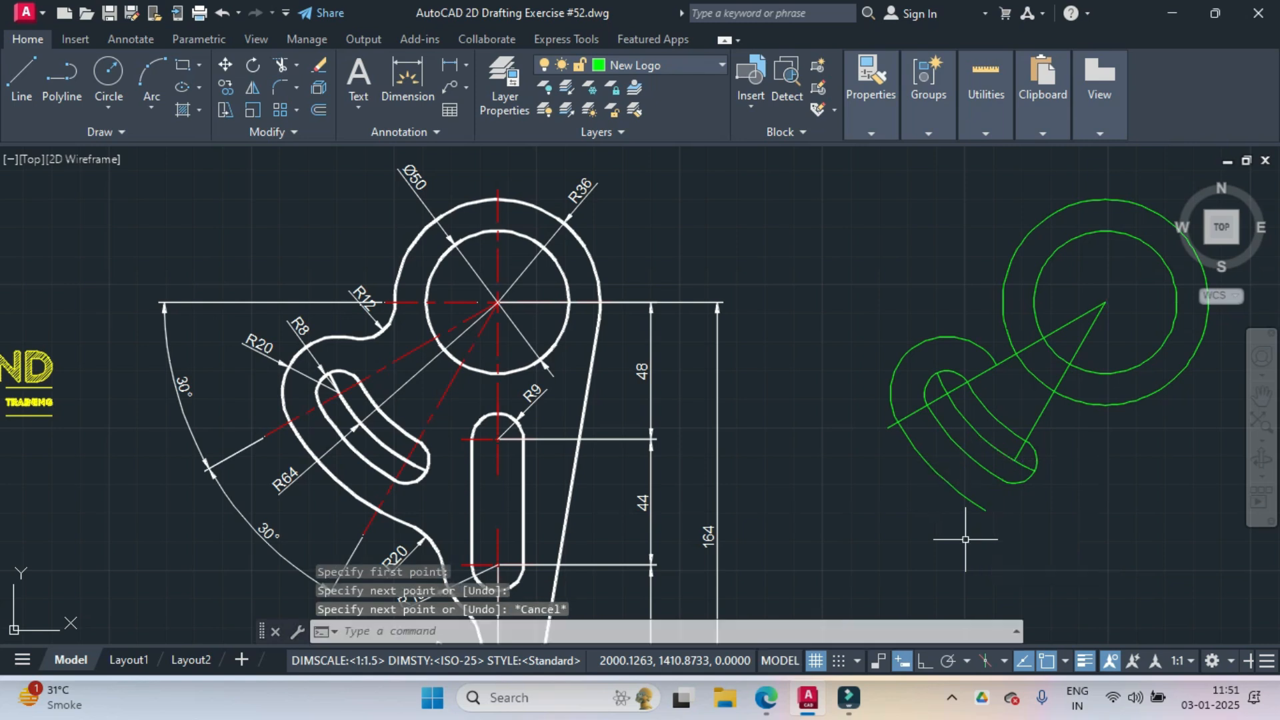
# - Extend the new line through the slot's lower end out to the outer offset arc
pyautogui.write('end')
pyautogui.press('Return')
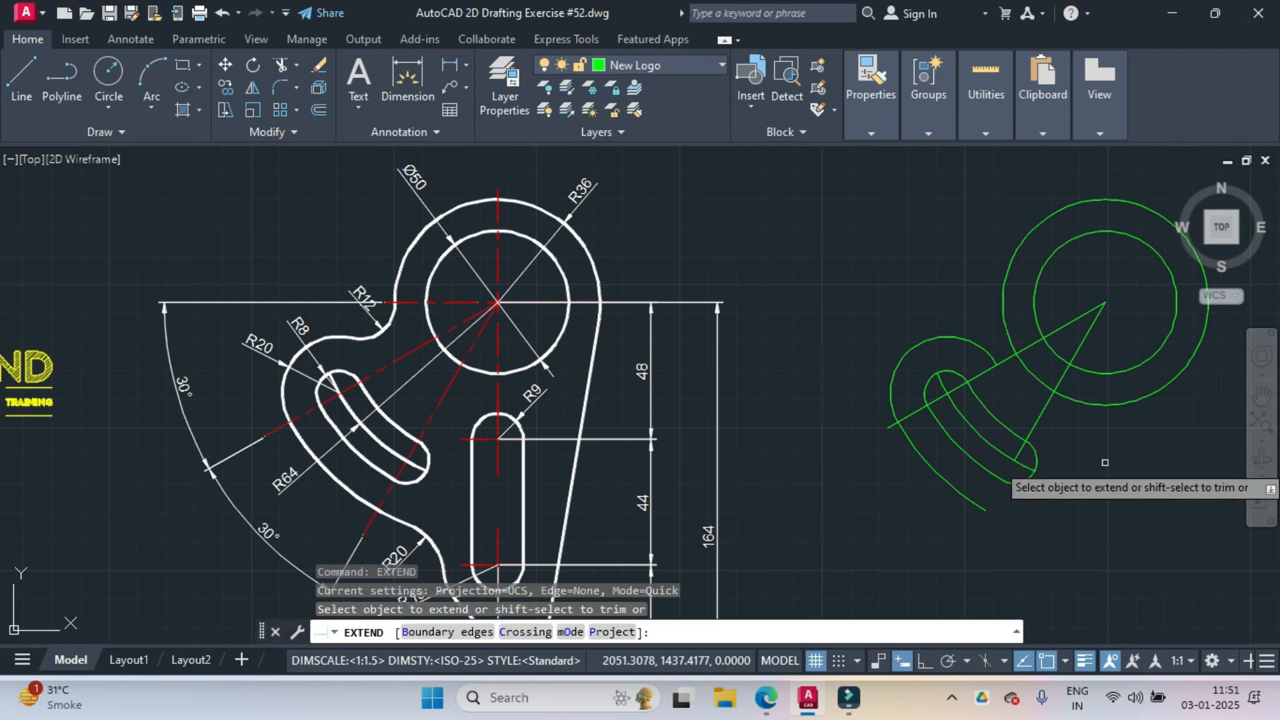
pyautogui.click(1019, 452)
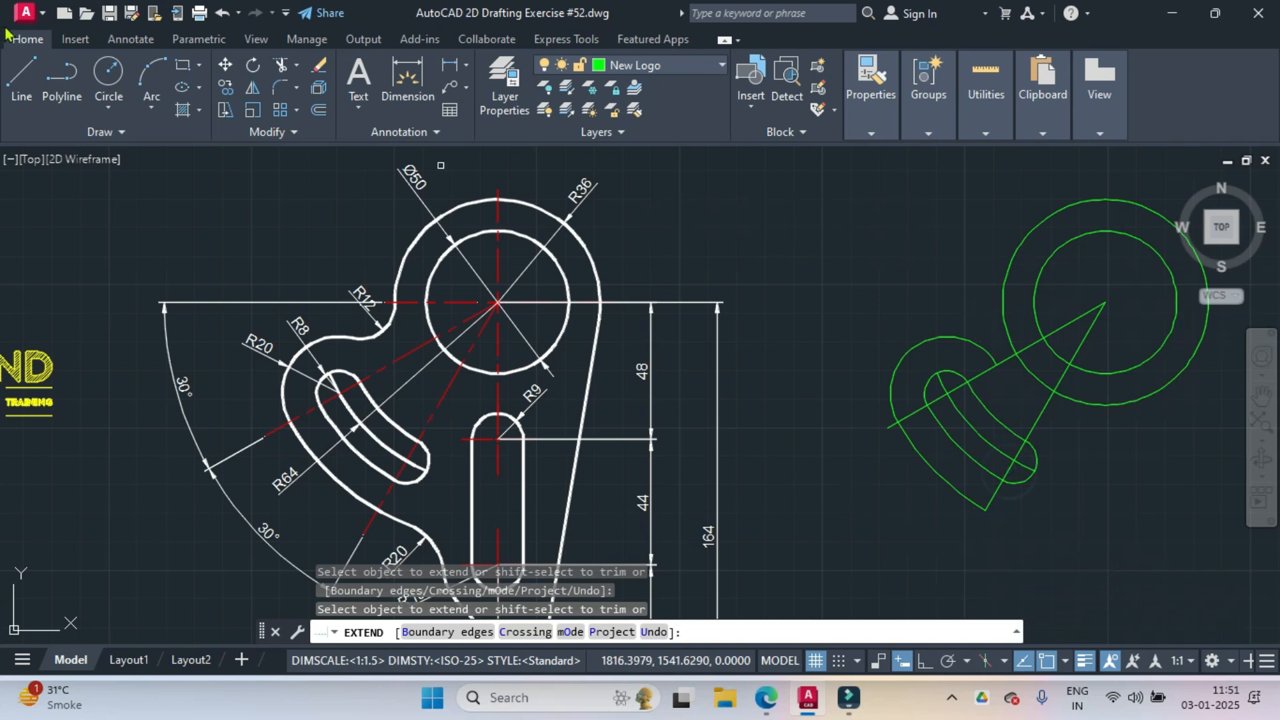
pyautogui.press('Escape')
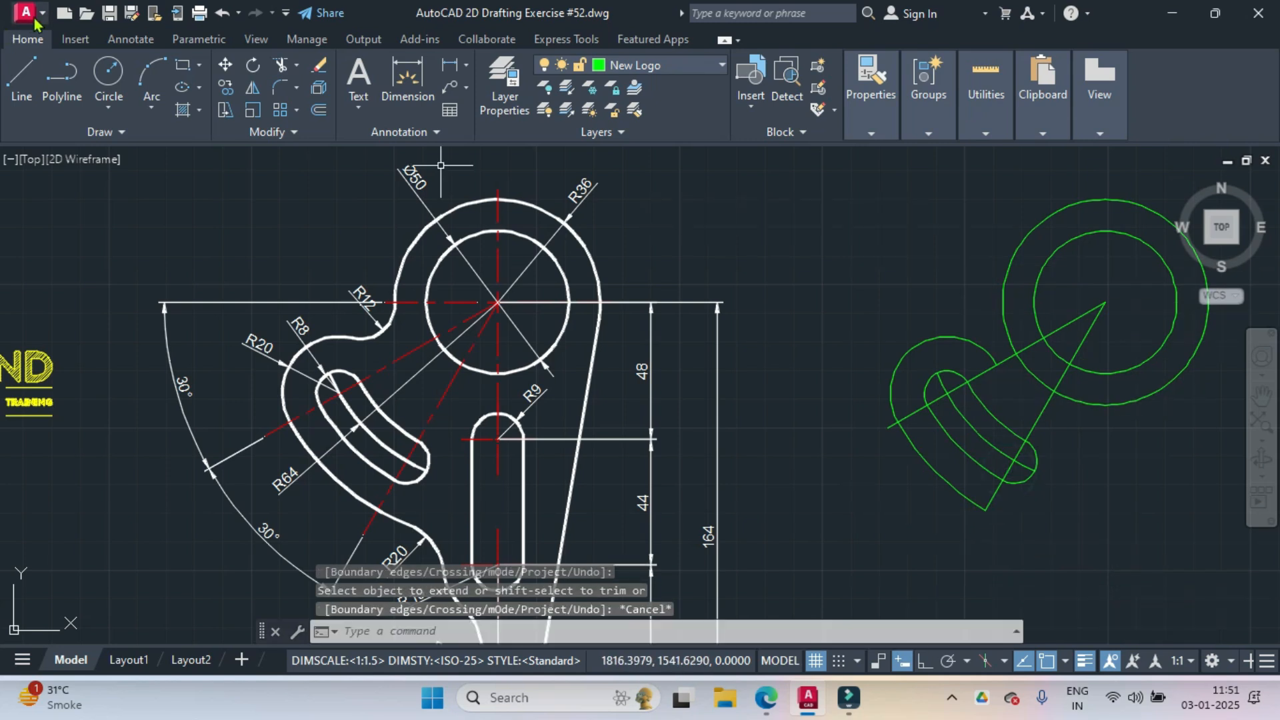
# - Draw a construction circle of radius about 97.5 centred on the ring circles, enclosing the curved slot's outline
pyautogui.click(108, 108)
pyautogui.click(133, 134)
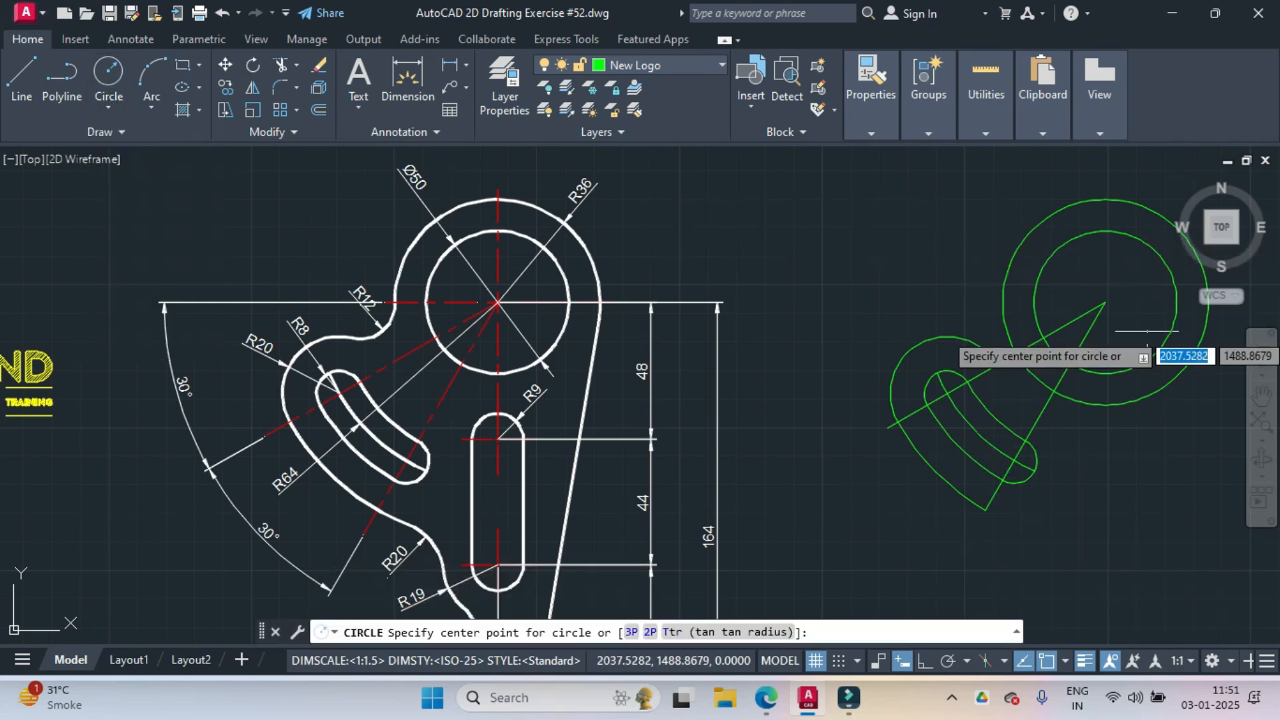
pyautogui.click(1106, 307)
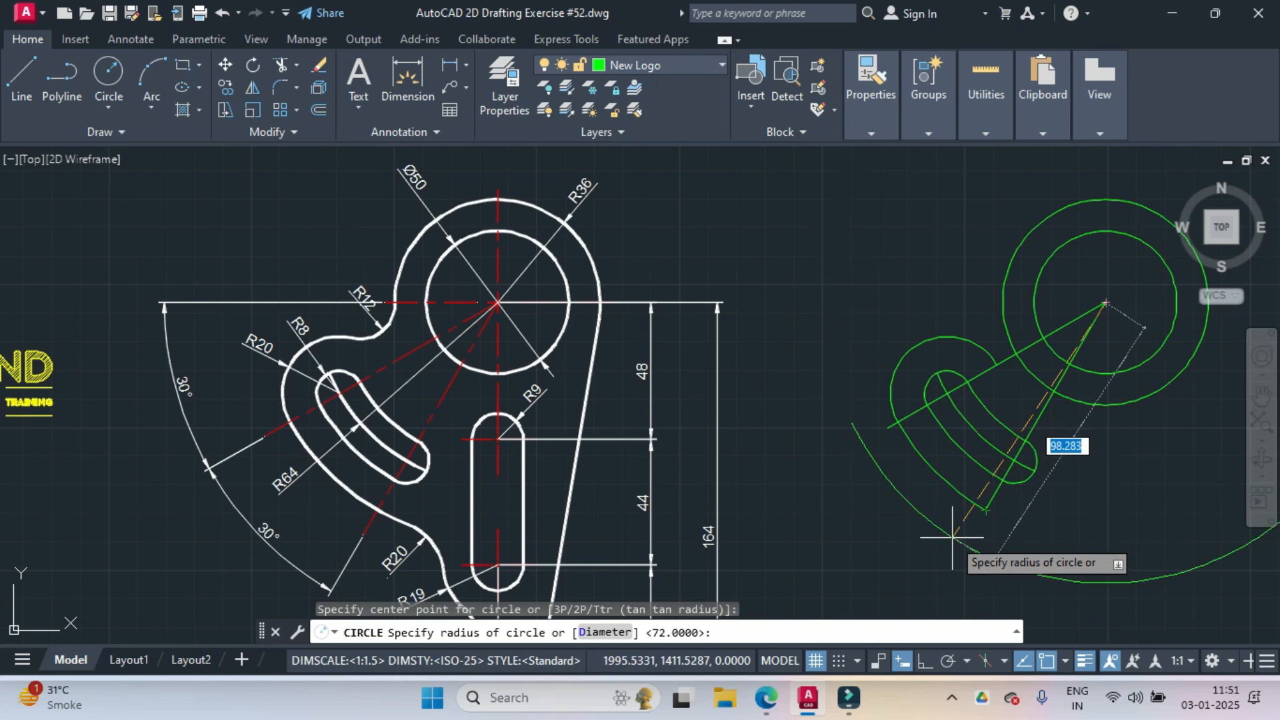
pyautogui.click(953, 534)
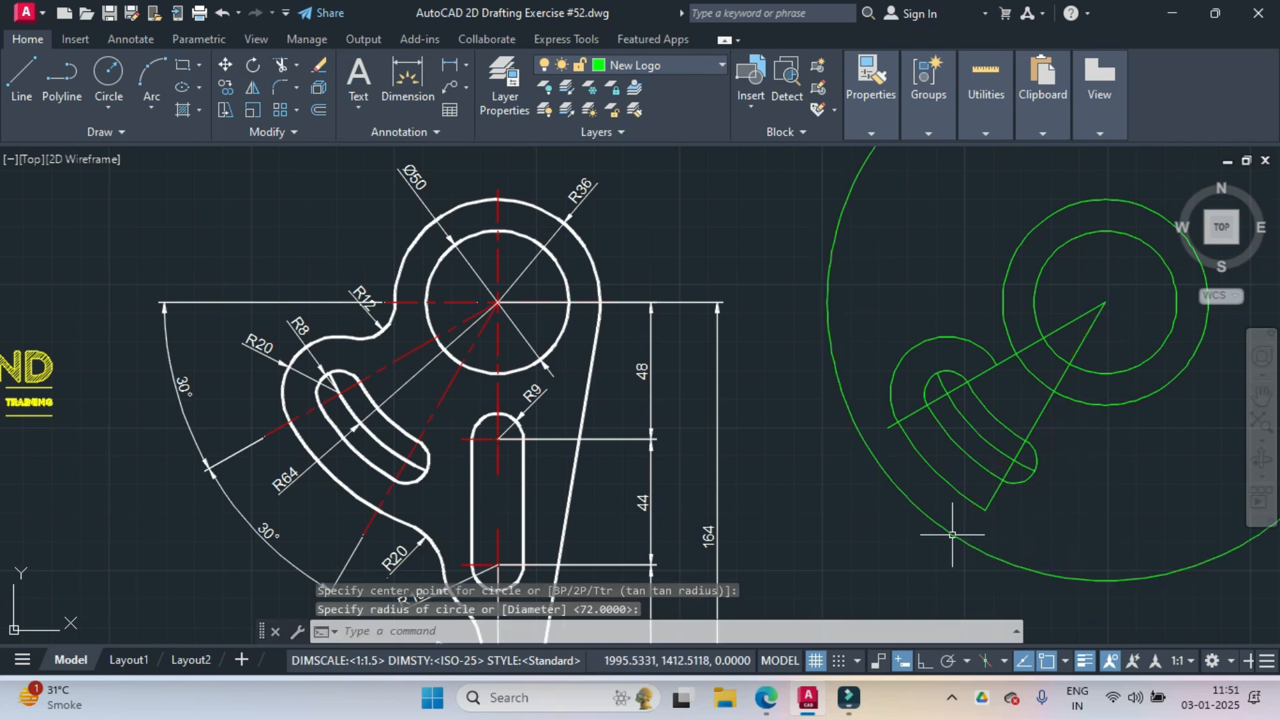
pyautogui.press('Escape')
# - Extend both angled centre lines outward to the large construction circle
pyautogui.write('extend')
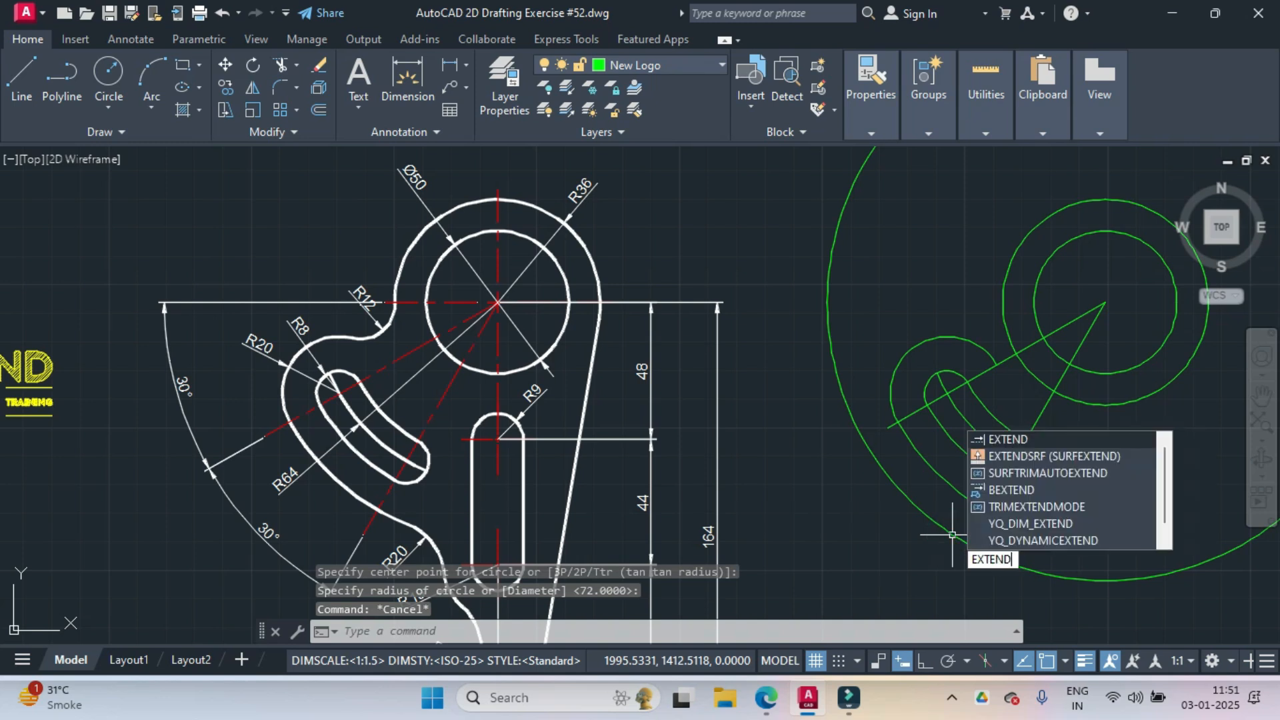
pyautogui.press('Return')
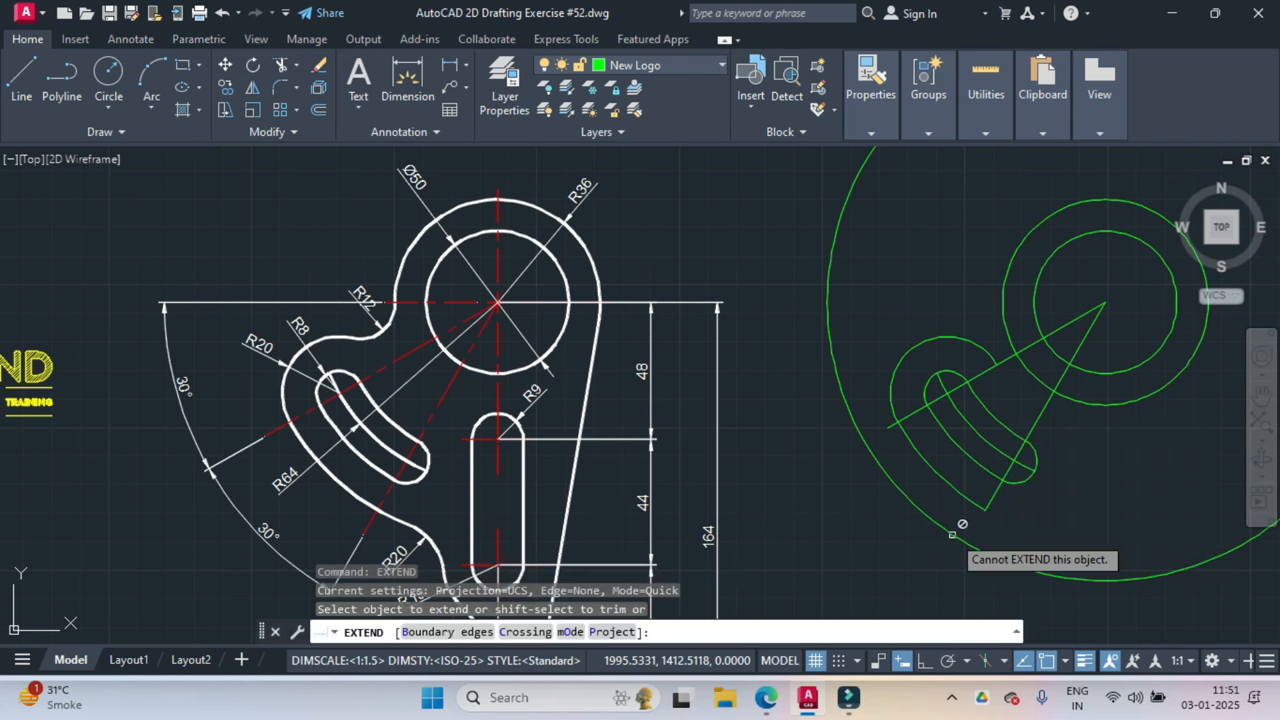
pyautogui.click(994, 495)
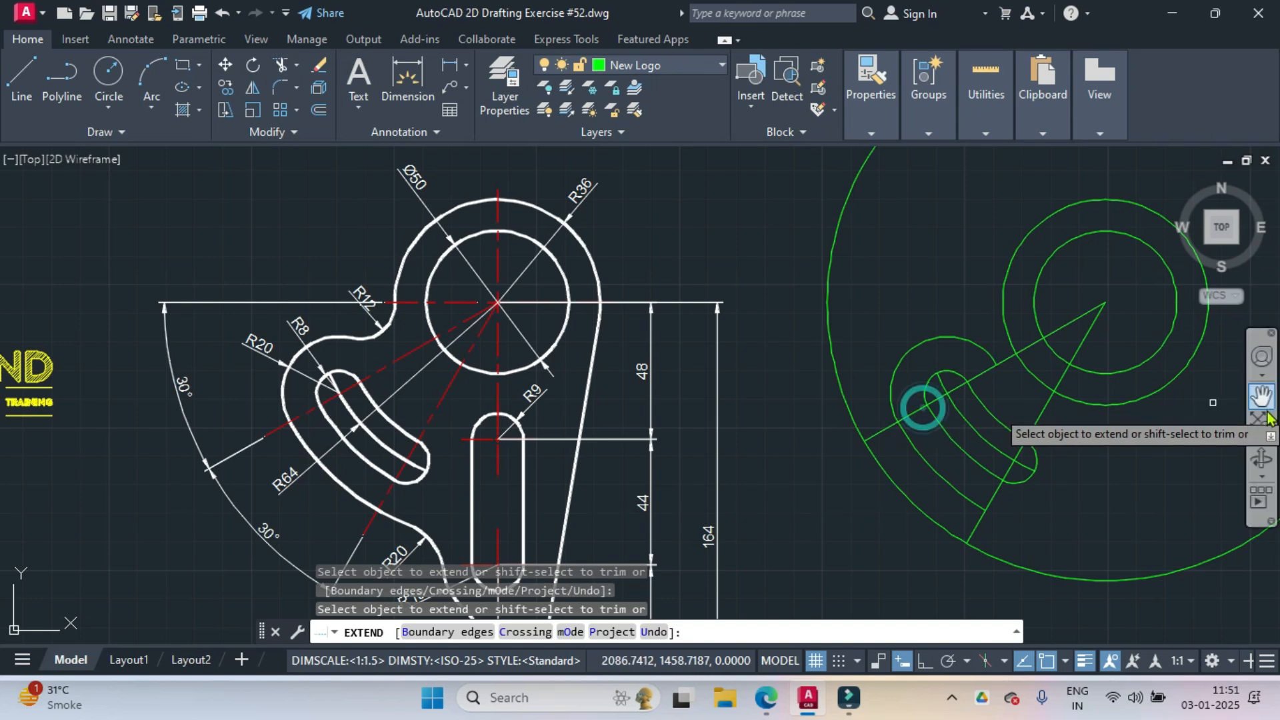
pyautogui.press('Escape')
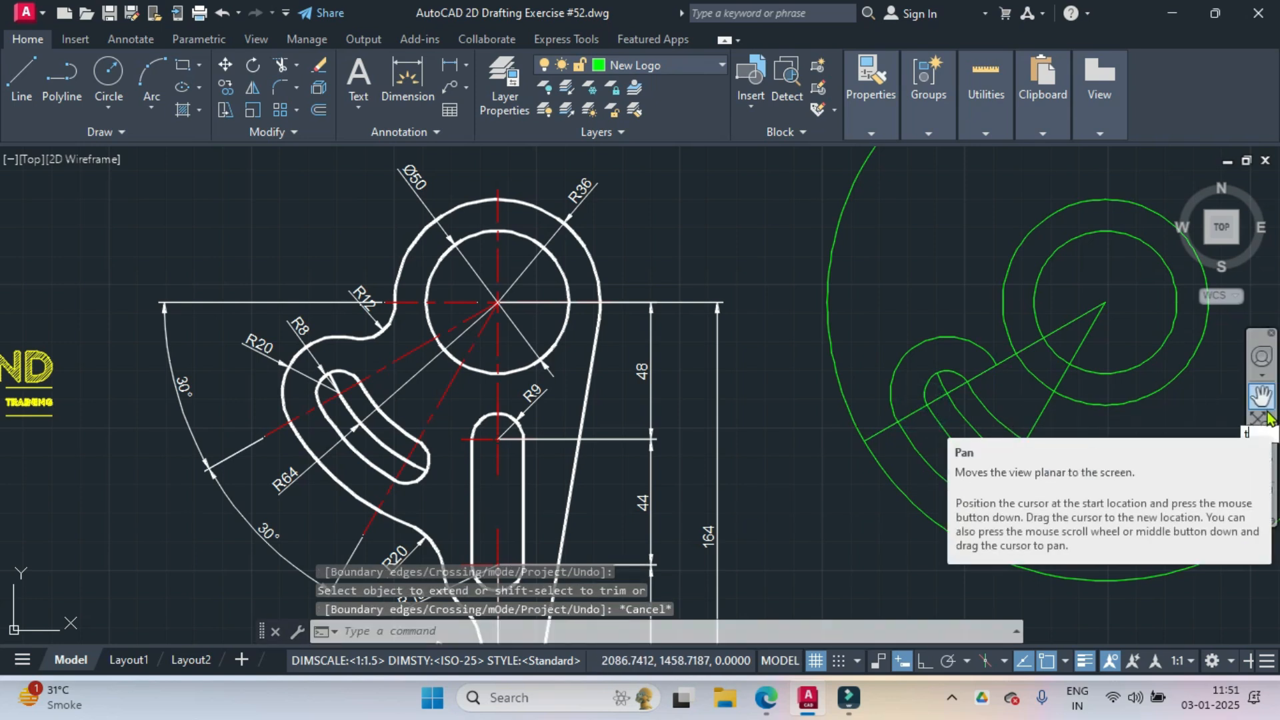
# - Erase the large construction circle around the ring and the curved slot
pyautogui.press('Escape')
pyautogui.write('e')
pyautogui.press('Return')
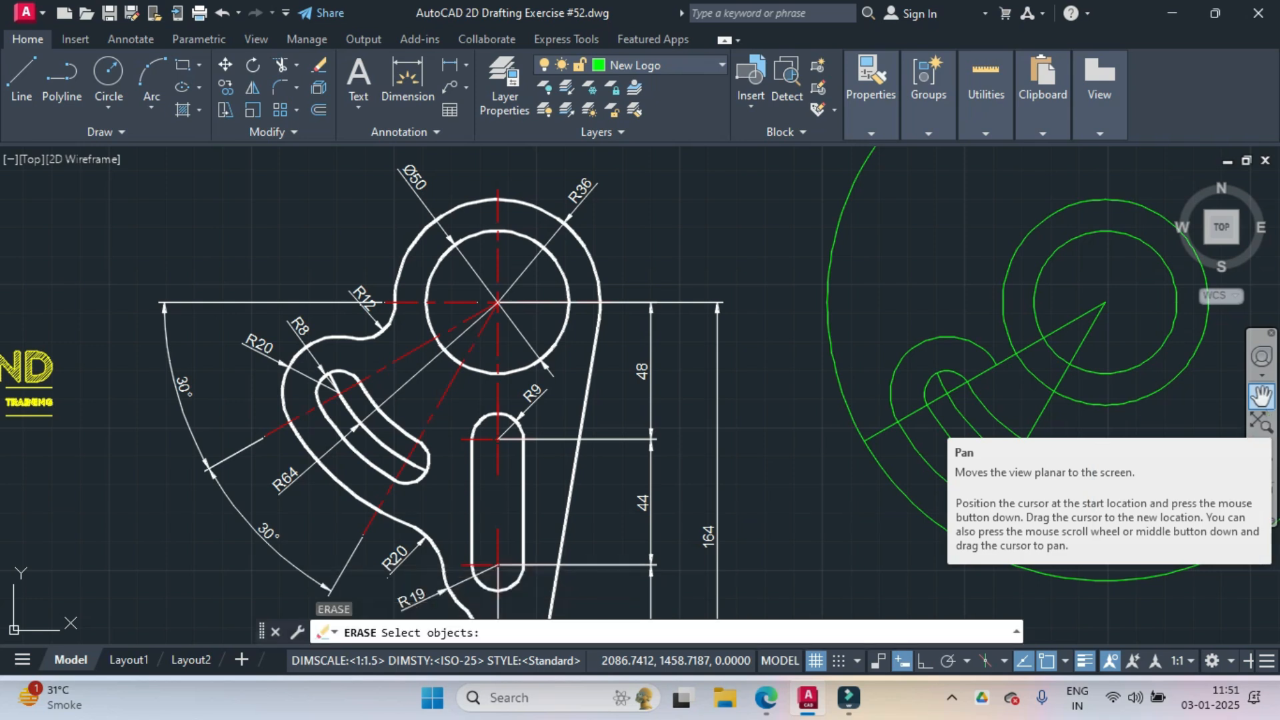
pyautogui.click(827, 338)
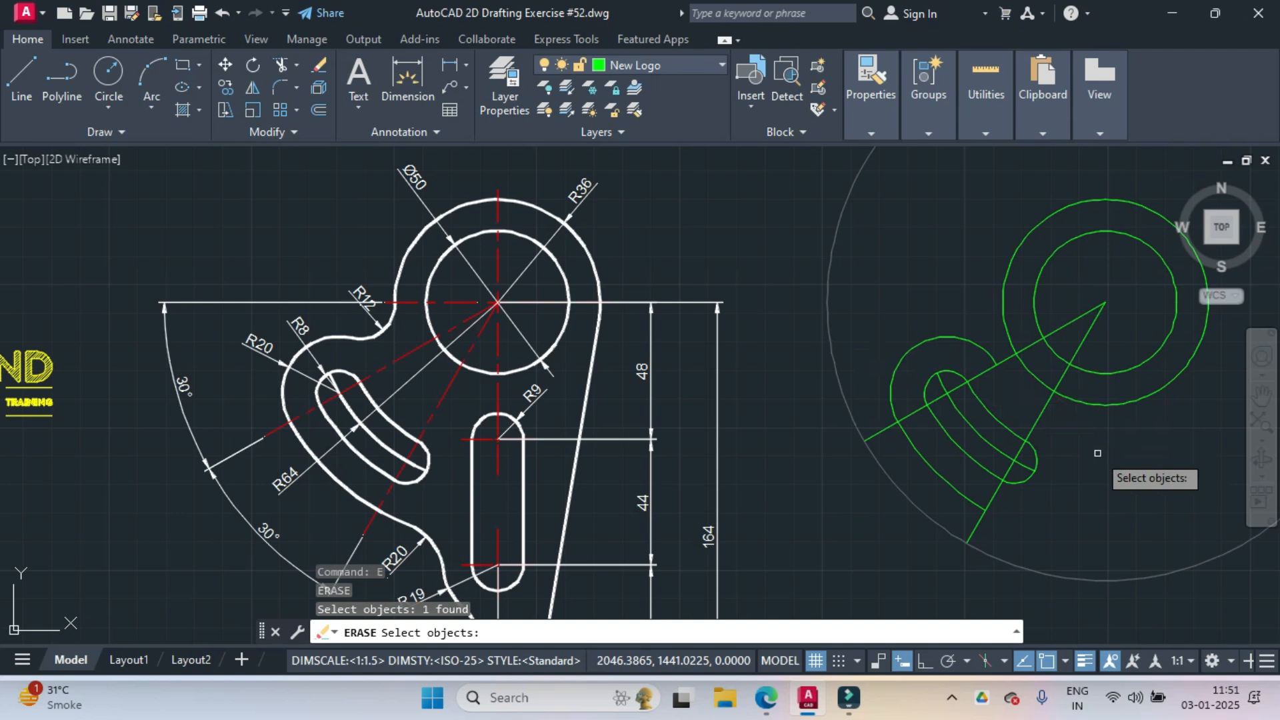
pyautogui.press('Return')
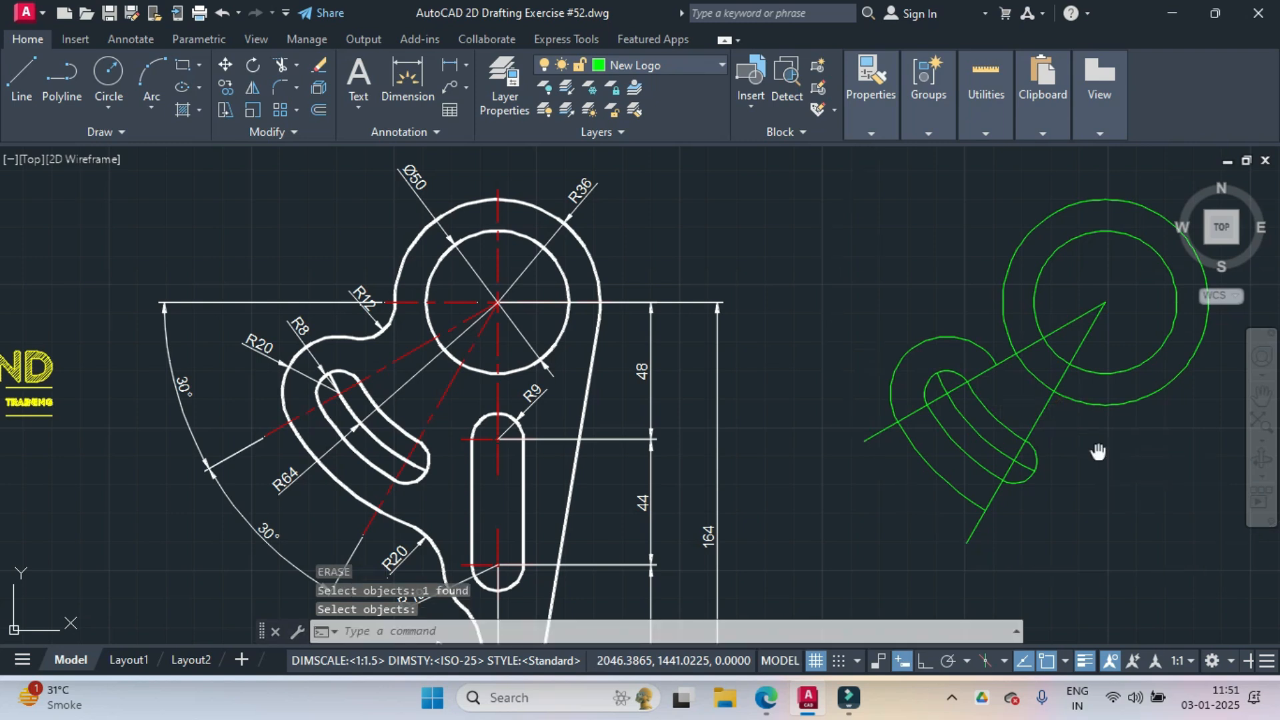
# - Fillet the outer arc around the slot's upper end and the ring's outer circle with radius 12
pyautogui.moveTo(1098, 452); pyautogui.dragTo(1078, 452, button='middle')
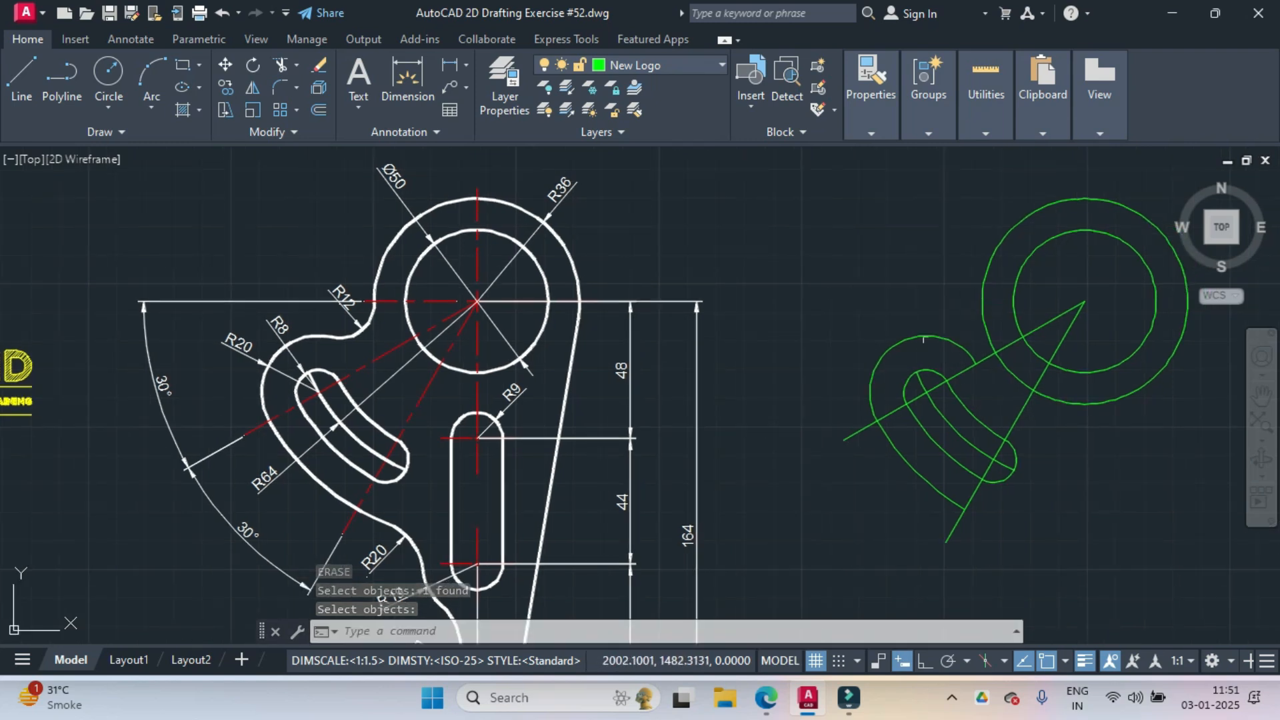
pyautogui.scroll(3, 328, 300)
pyautogui.scroll(-3, 327, 299)
pyautogui.scroll(-2, 327, 300)
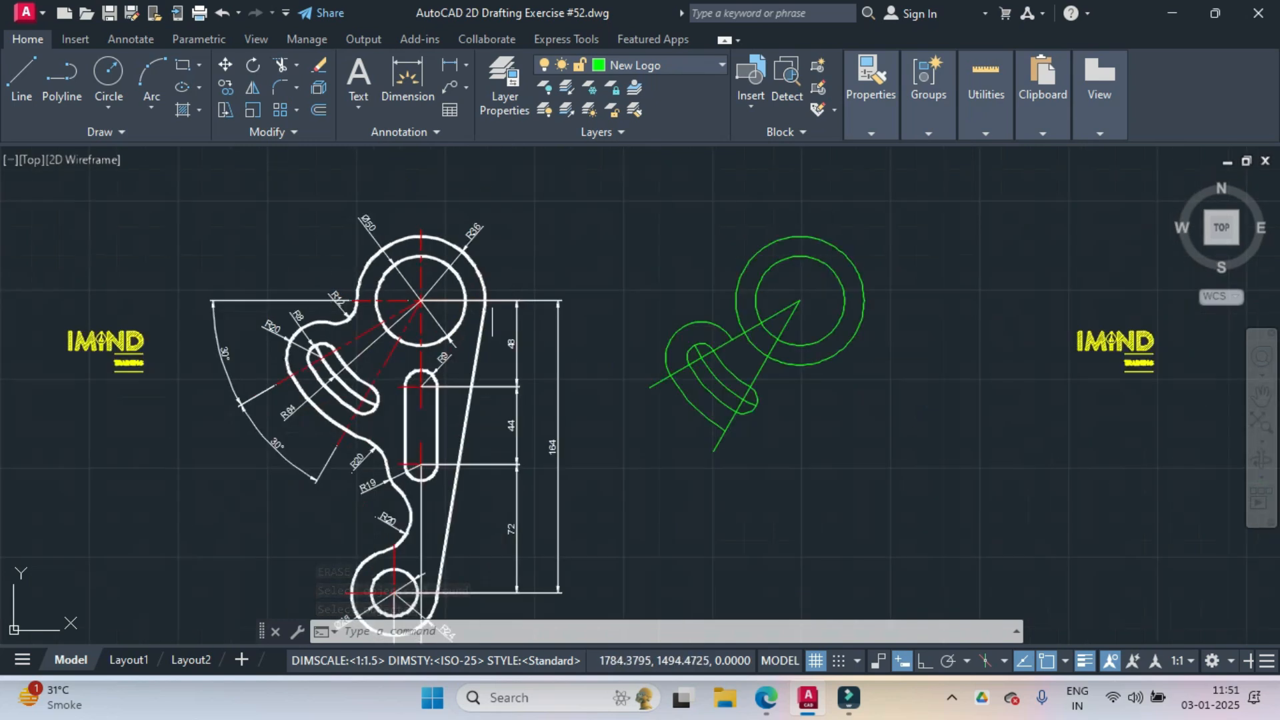
pyautogui.scroll(3, 734, 340)
pyautogui.scroll(-3, 736, 322)
pyautogui.scroll(2, 753, 377)
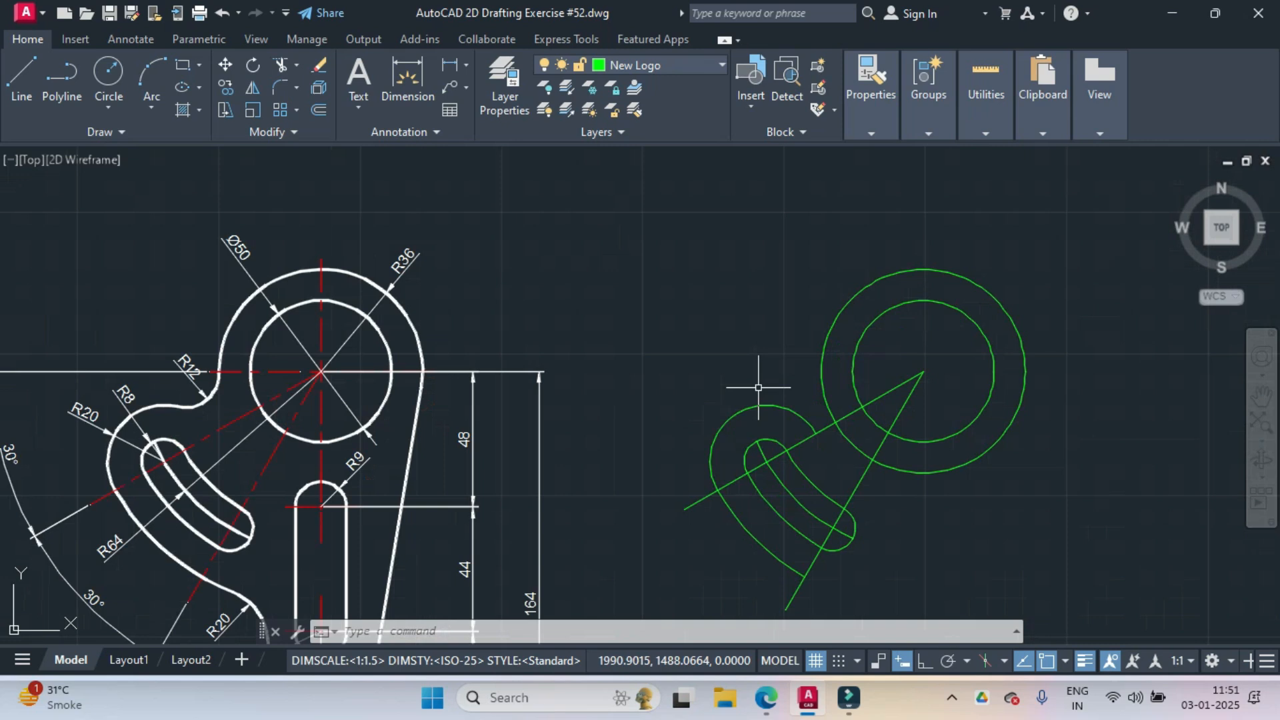
pyautogui.write('F')
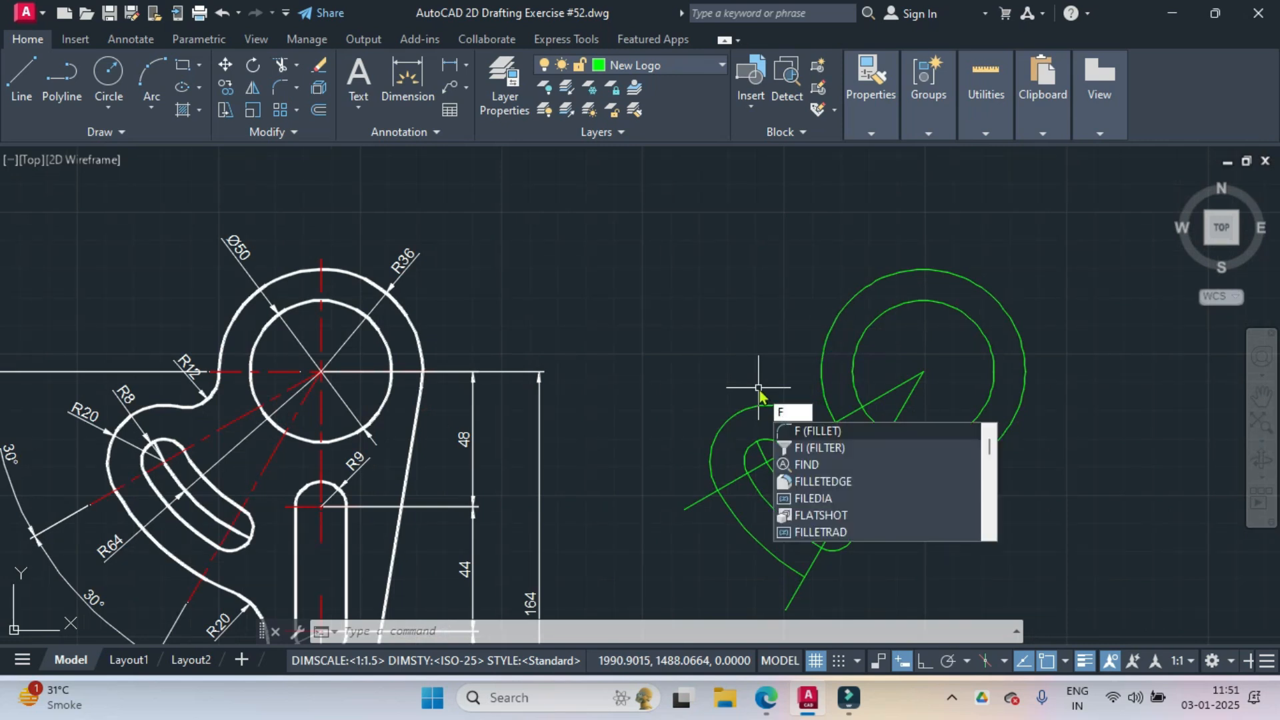
pyautogui.press('Return')
pyautogui.write('r')
pyautogui.press('Return')
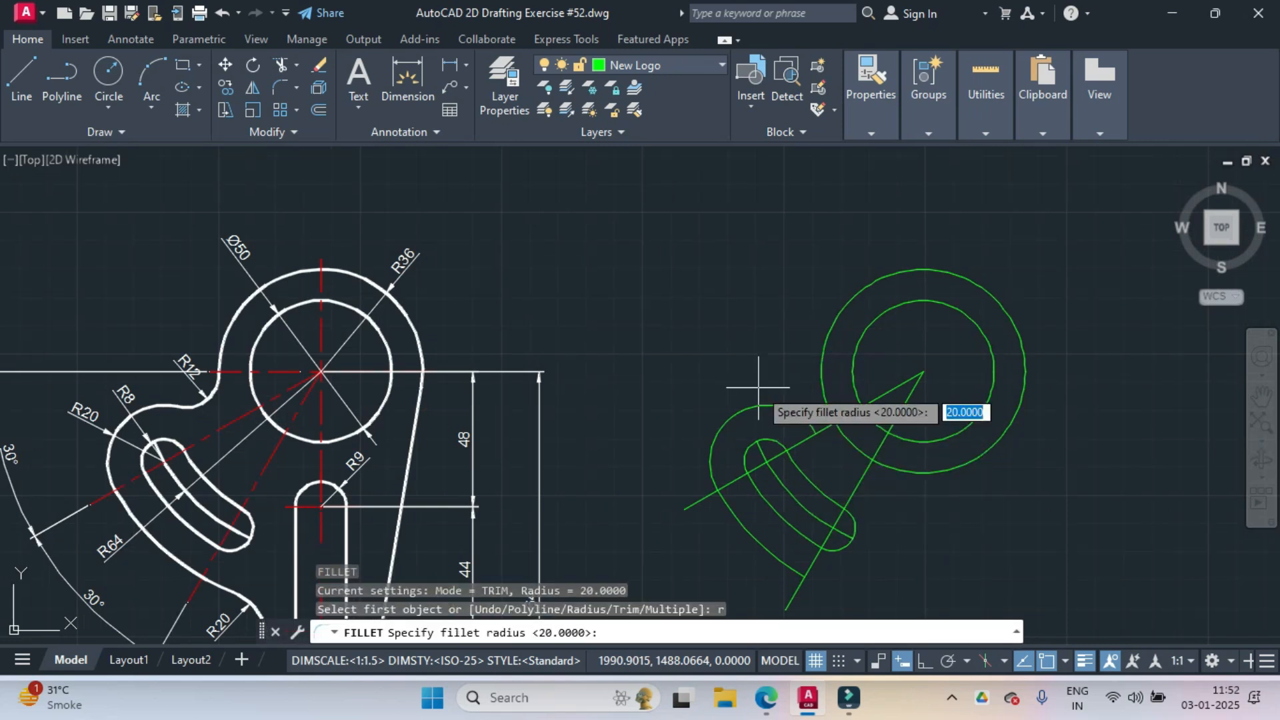
pyautogui.press('Return')
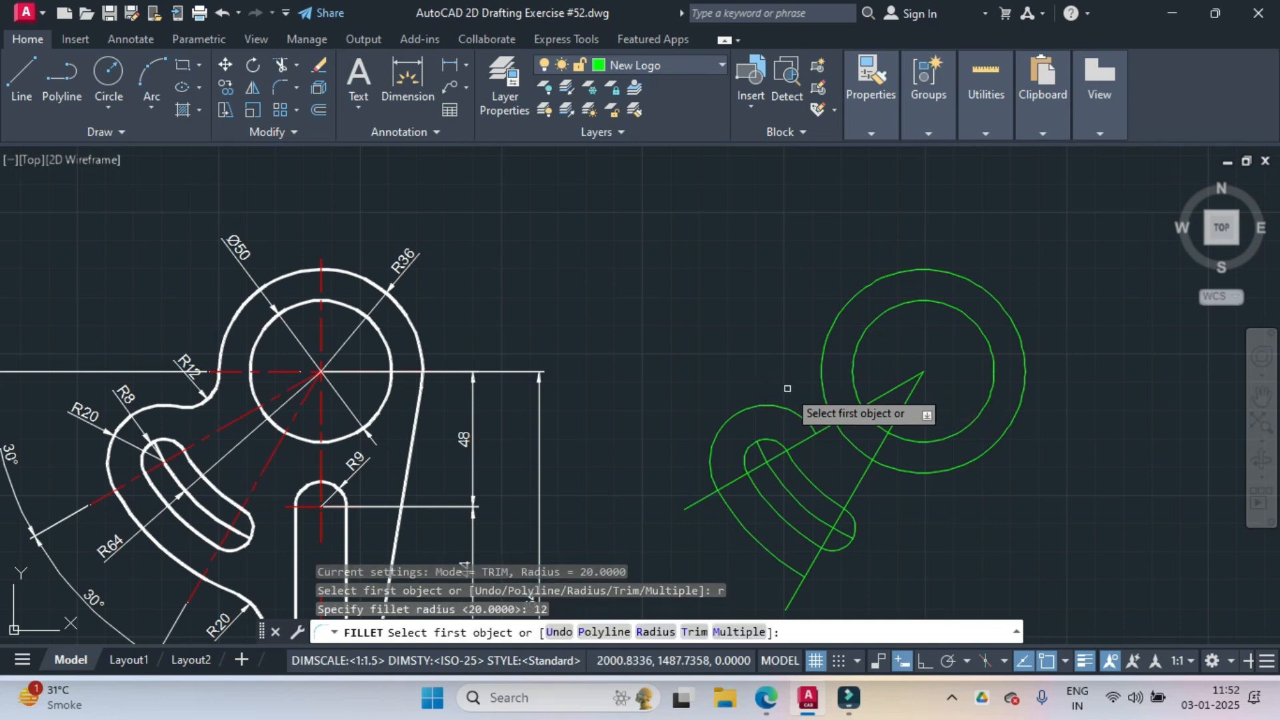
pyautogui.click(797, 417)
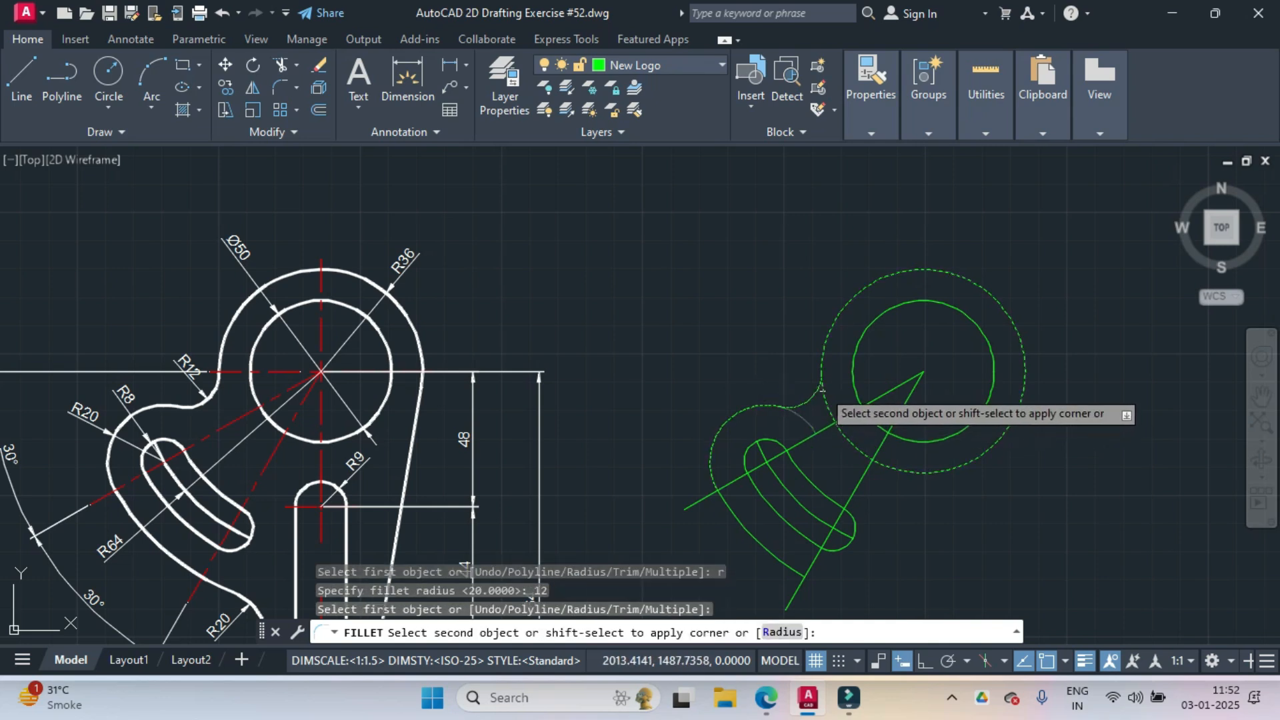
pyautogui.click(830, 405)
# - Draw a circle of radius 9 at the centre of the ring circles
pyautogui.scroll(1, 838, 490)
pyautogui.moveTo(838, 491)
pyautogui.mouseDown(button='middle')
pyautogui.moveTo(839, 454)
pyautogui.moveTo(879, 381)
pyautogui.mouseUp(button='middle')
pyautogui.scroll(-2, 839, 454)
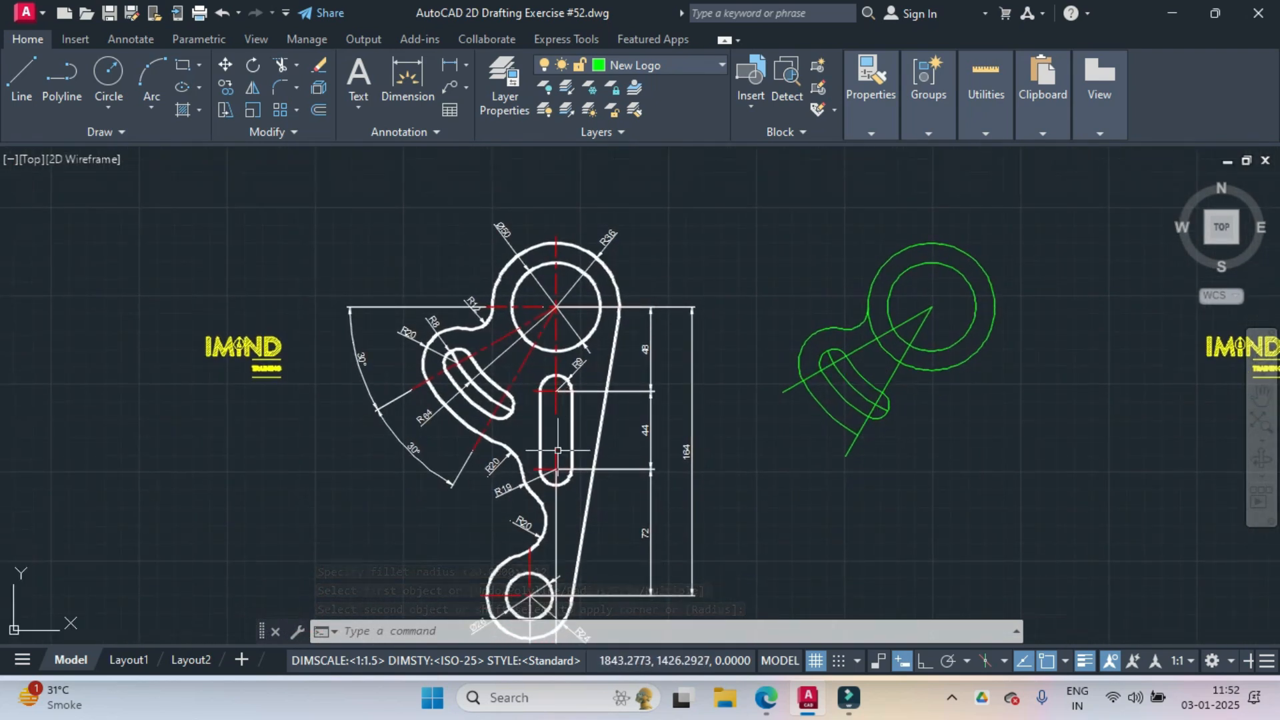
pyautogui.scroll(2, 564, 393)
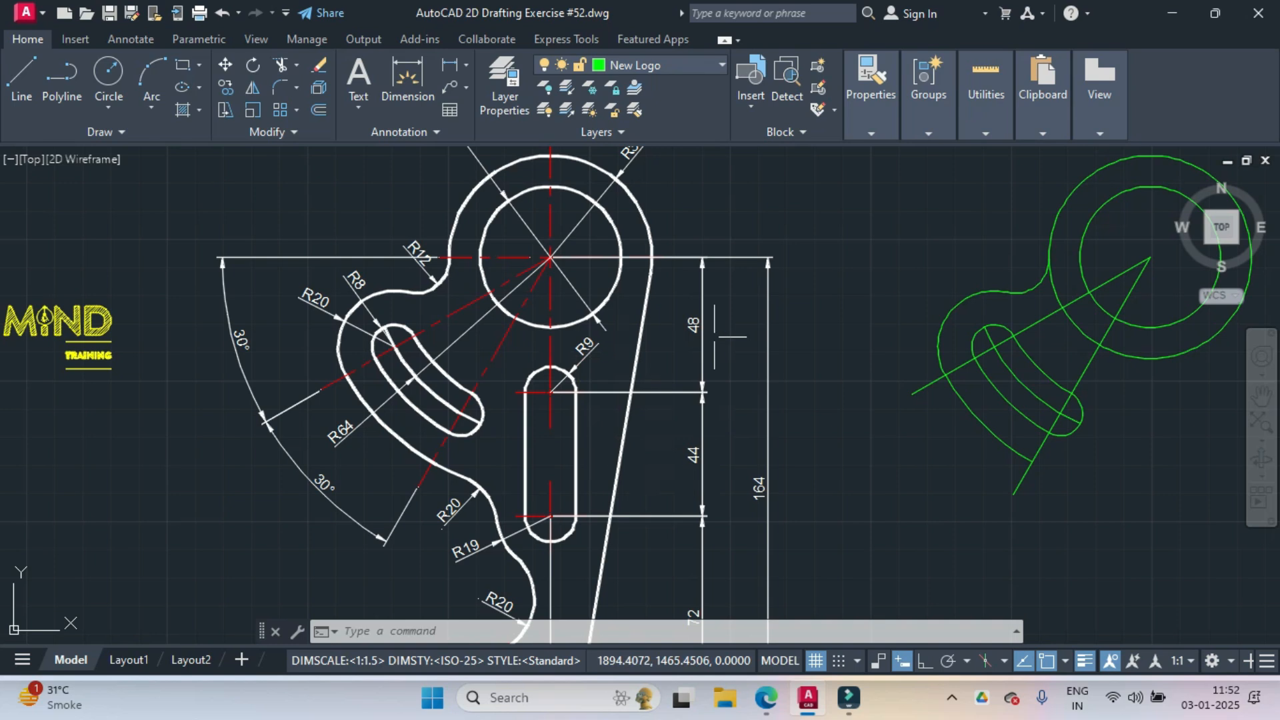
pyautogui.scroll(1, 728, 364)
pyautogui.moveTo(727, 363); pyautogui.dragTo(671, 366, button='middle')
pyautogui.scroll(-1, 671, 366)
pyautogui.moveTo(860, 343); pyautogui.dragTo(755, 371, button='middle')
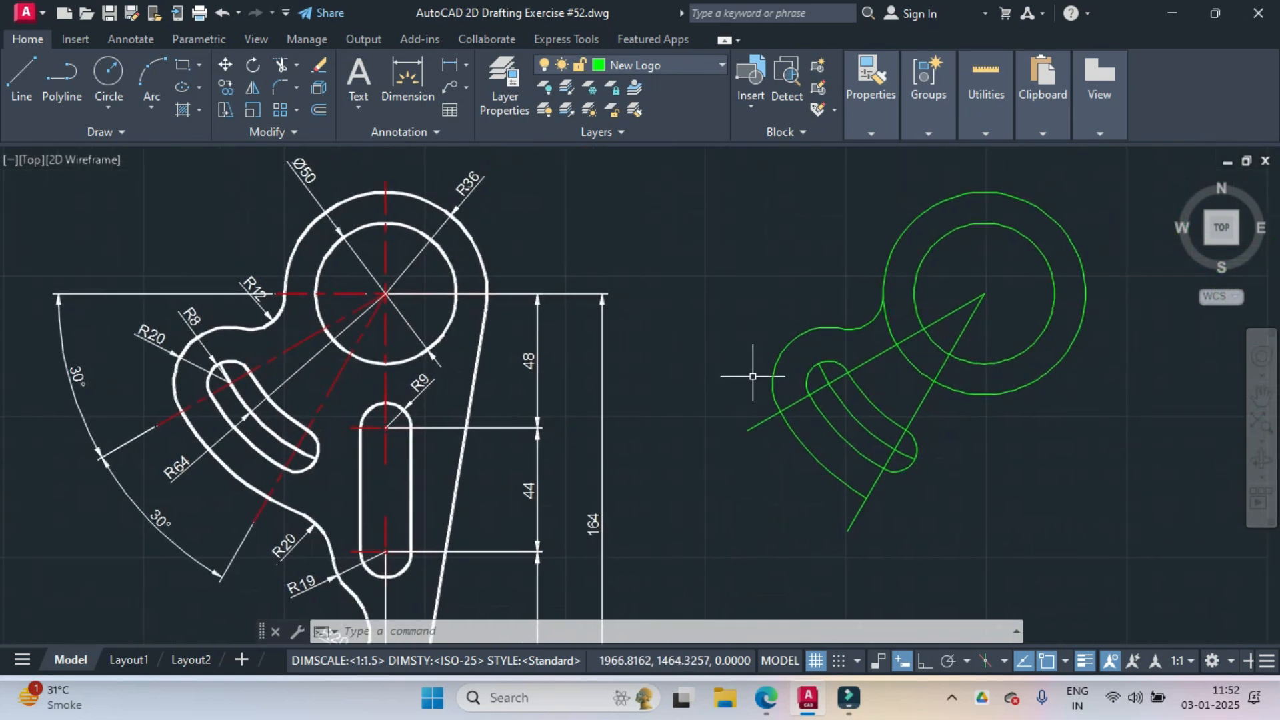
pyautogui.click(108, 109)
pyautogui.click(125, 132)
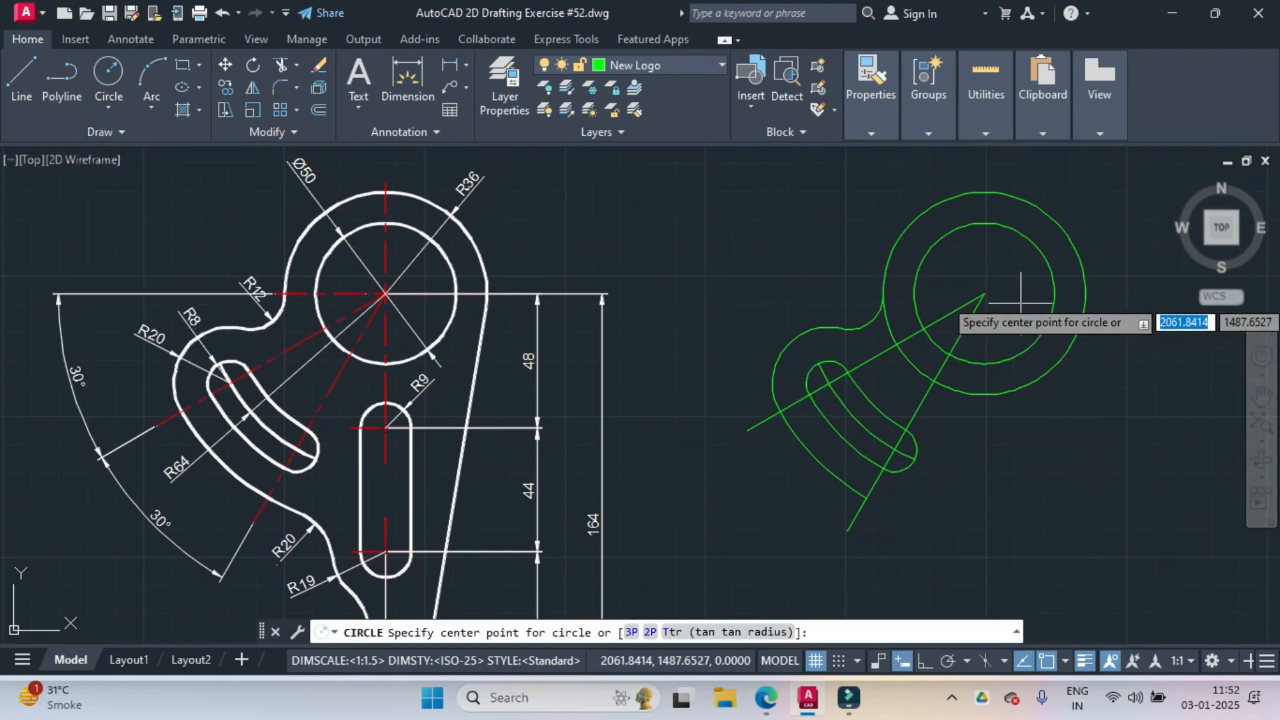
pyautogui.click(984, 294)
pyautogui.write('9')
pyautogui.press('Return')
# - Turn on Ortho and move the radius-9 circle 48 straight down from the ring centre
pyautogui.write('move')
pyautogui.press('Return')
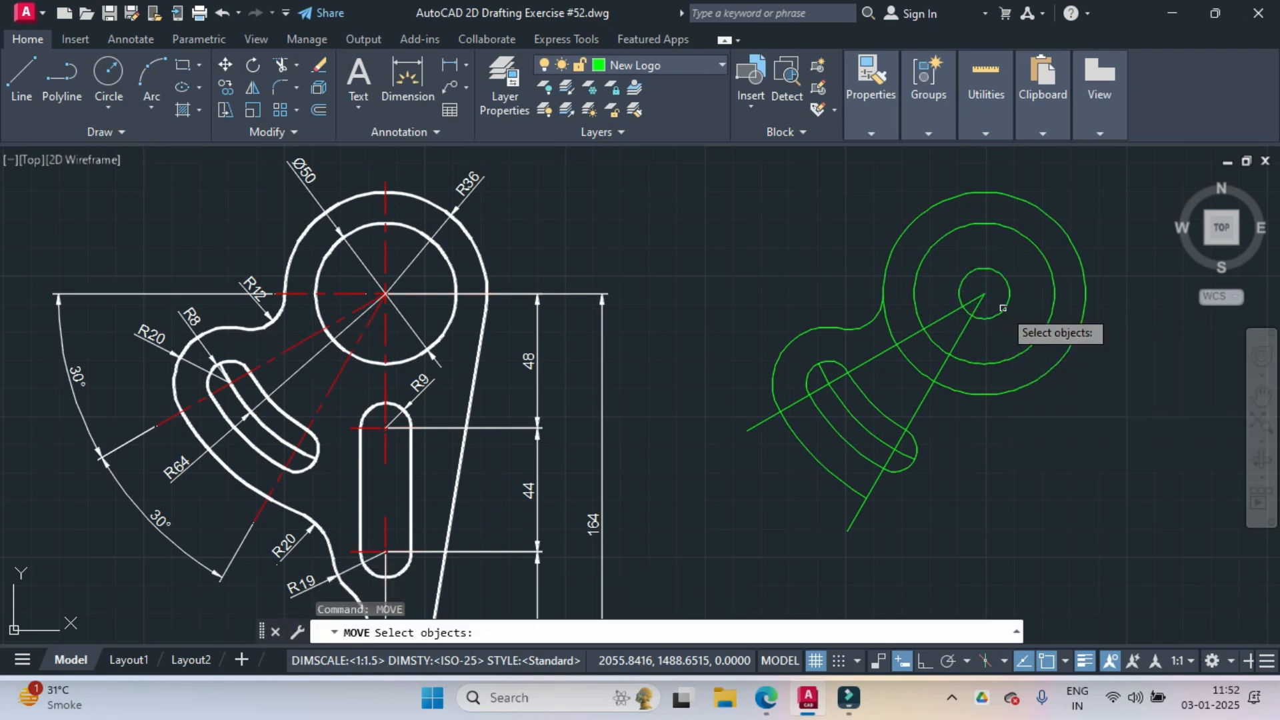
pyautogui.click(1003, 308)
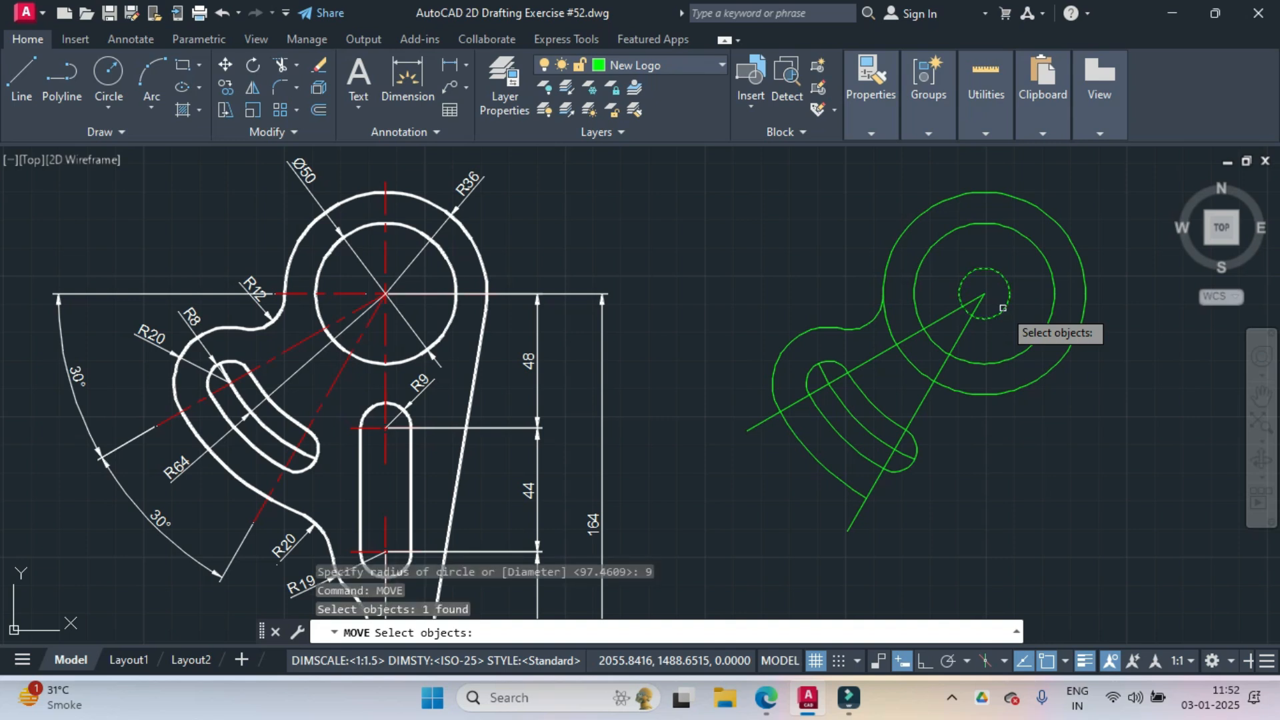
pyautogui.press('Return')
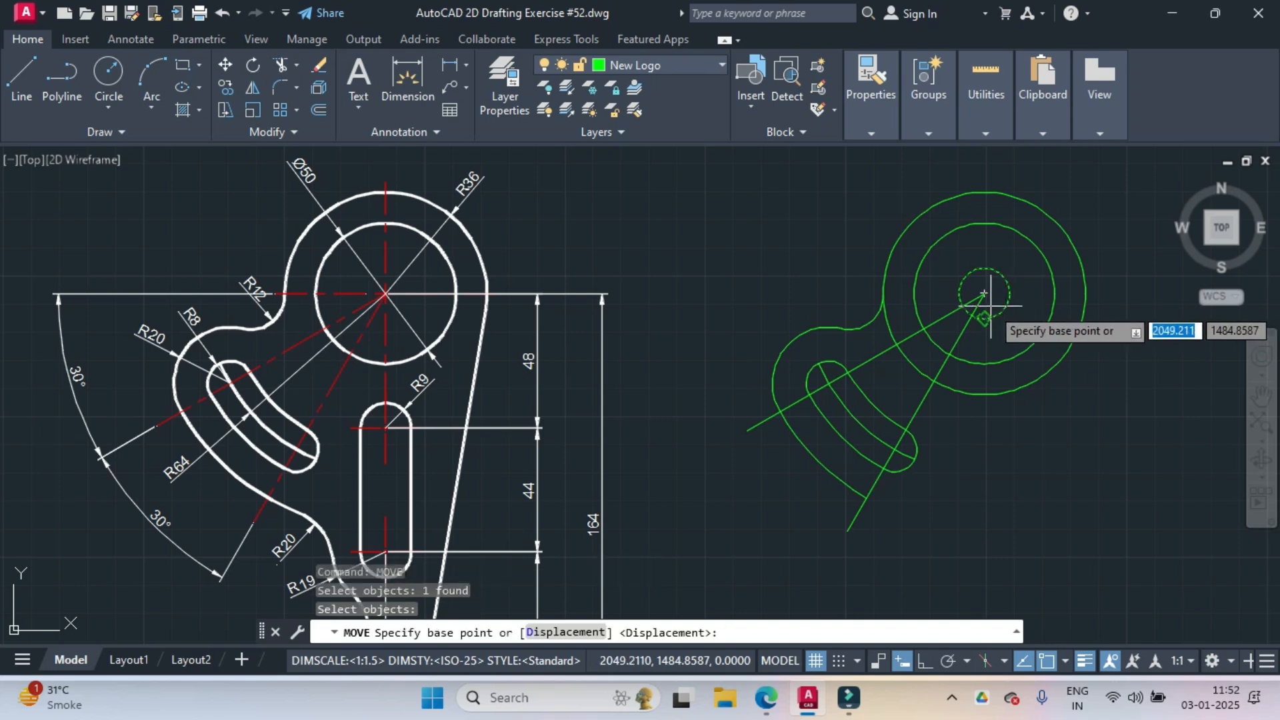
pyautogui.click(990, 304)
pyautogui.moveTo(849, 698)
pyautogui.click(925, 662)
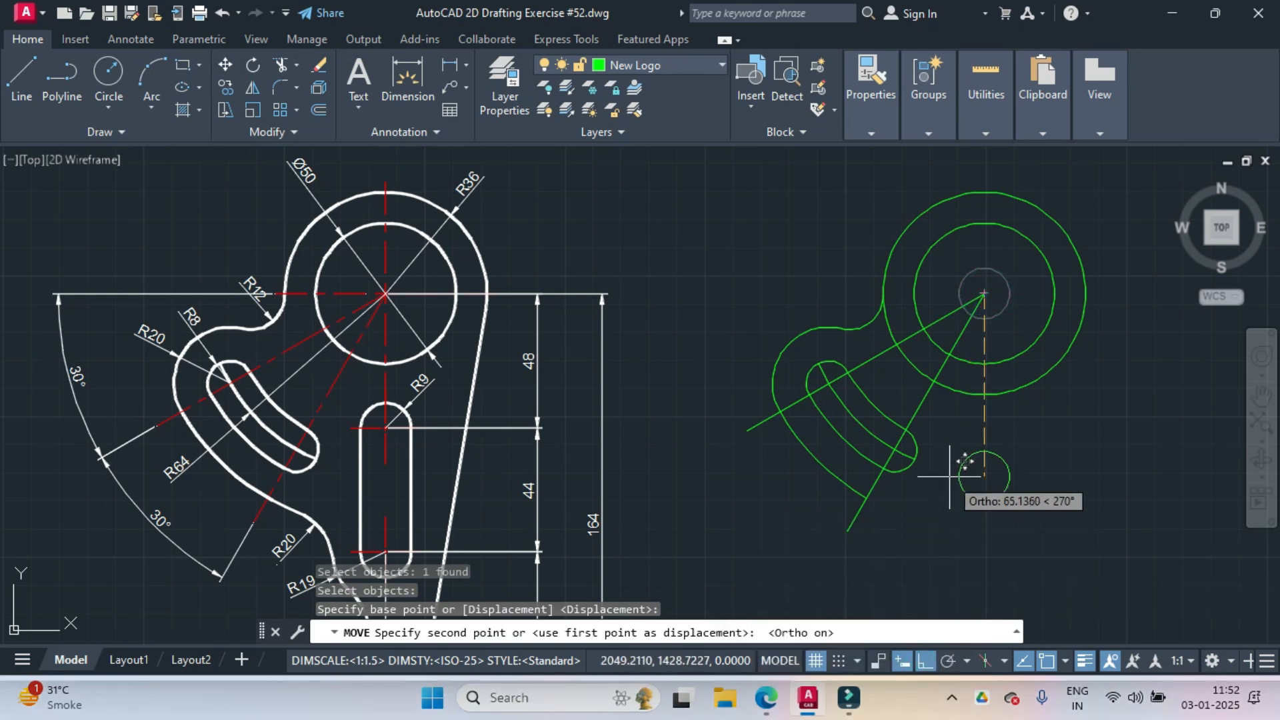
pyautogui.write('48')
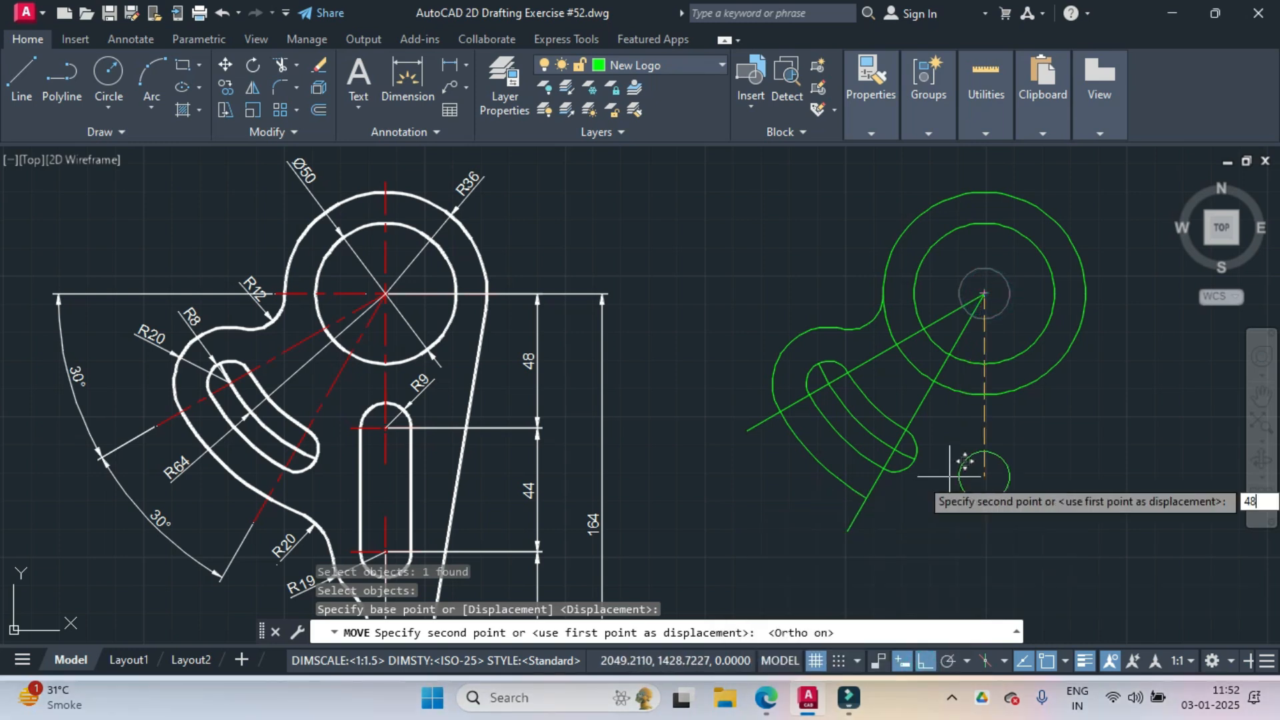
pyautogui.press('Return')
pyautogui.moveTo(950, 476); pyautogui.dragTo(955, 399, button='middle')
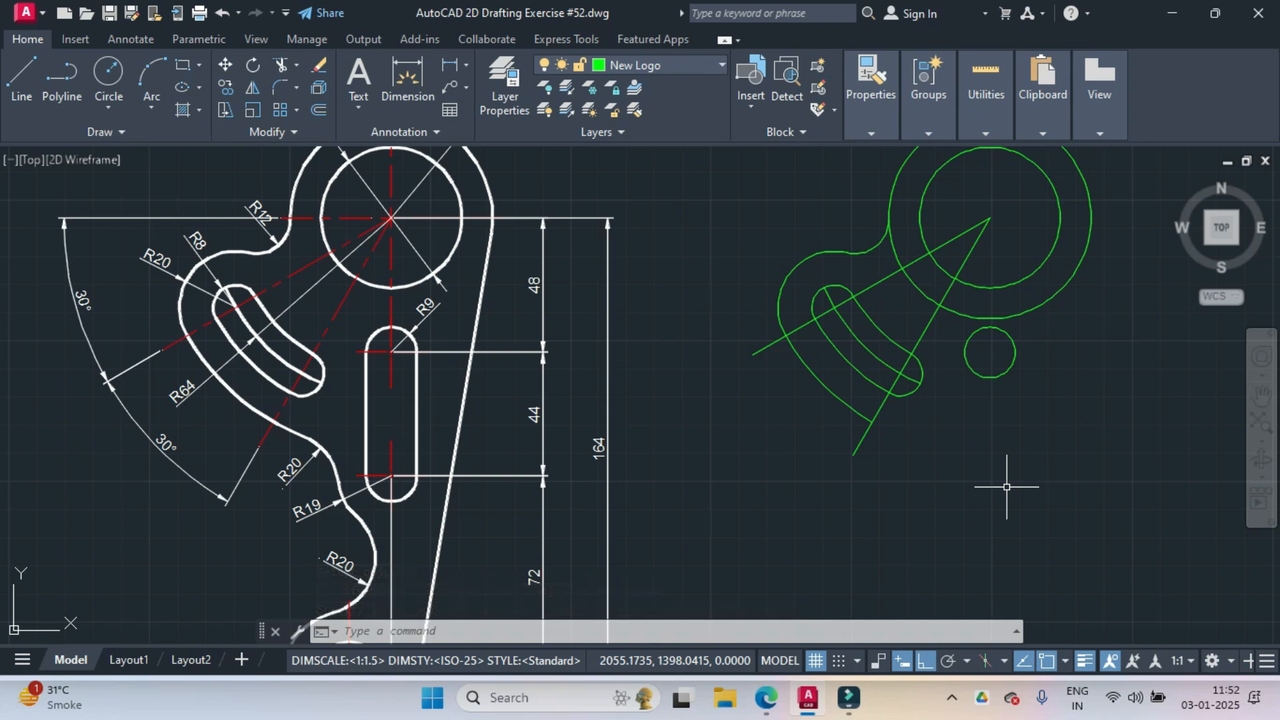
# - Copy the radius-9 circle from its centre 44 straight down
pyautogui.write('co')
pyautogui.press('Return')
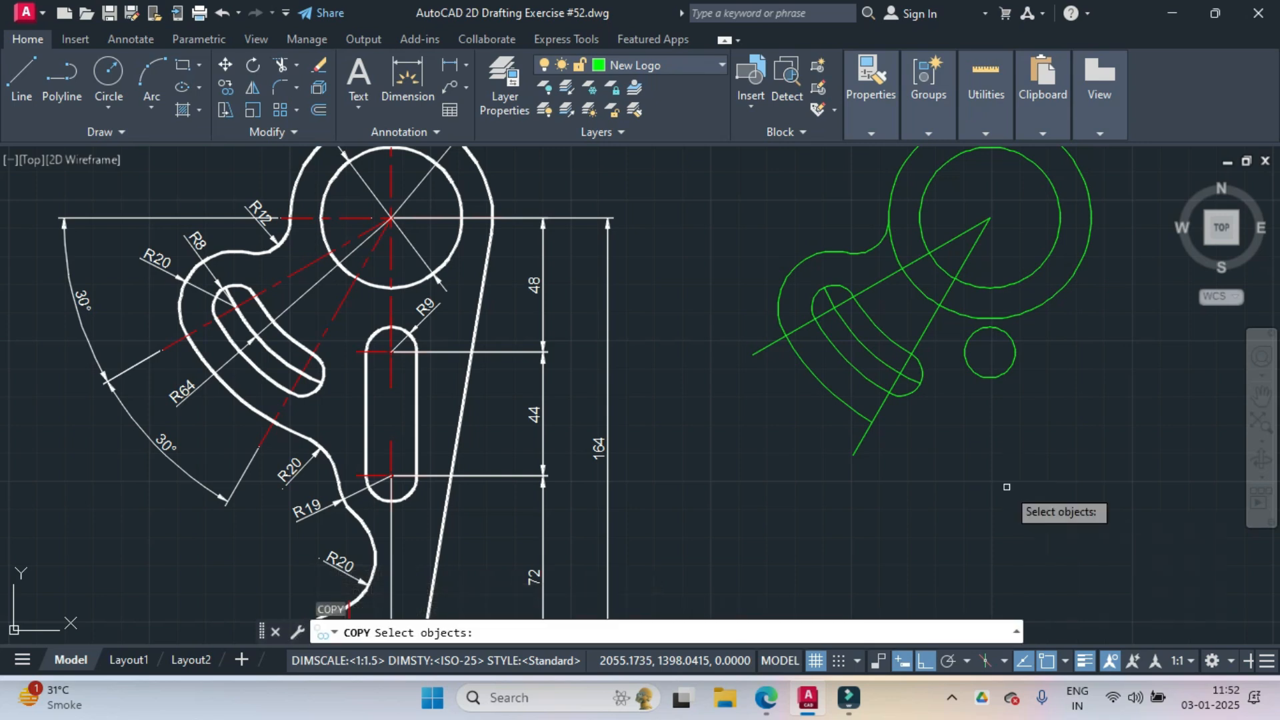
pyautogui.click(984, 378)
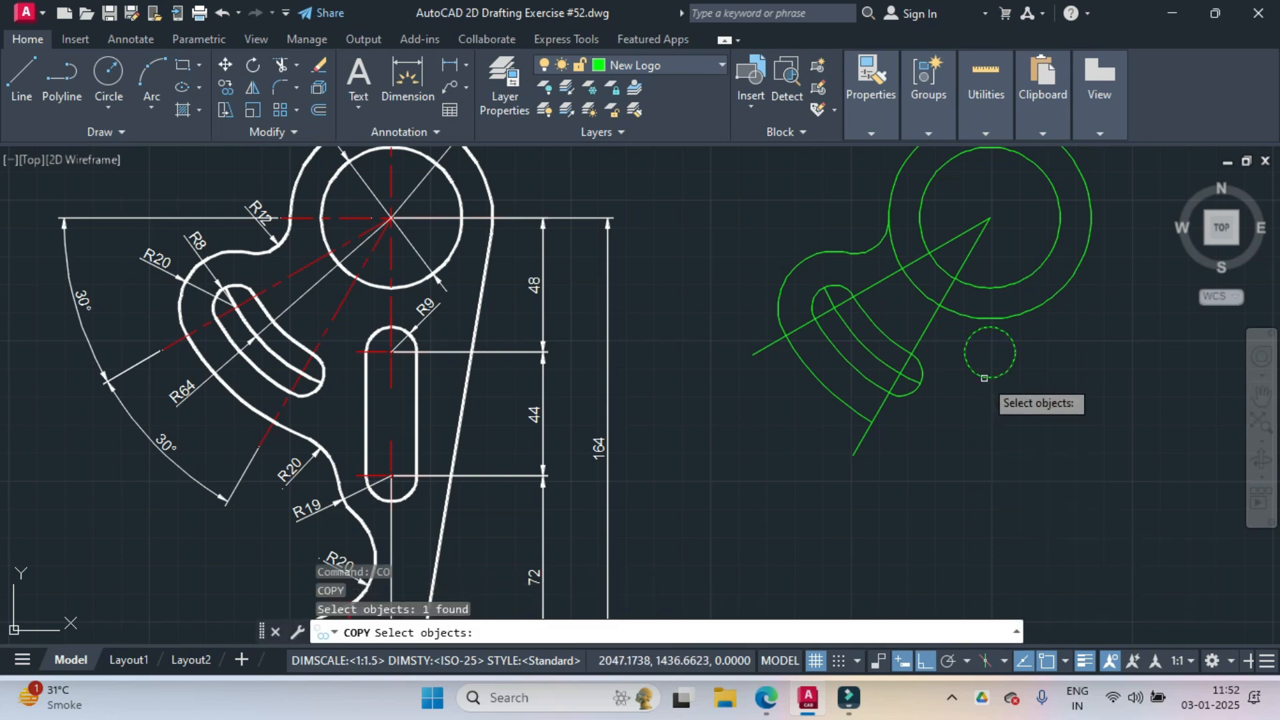
pyautogui.press('Return')
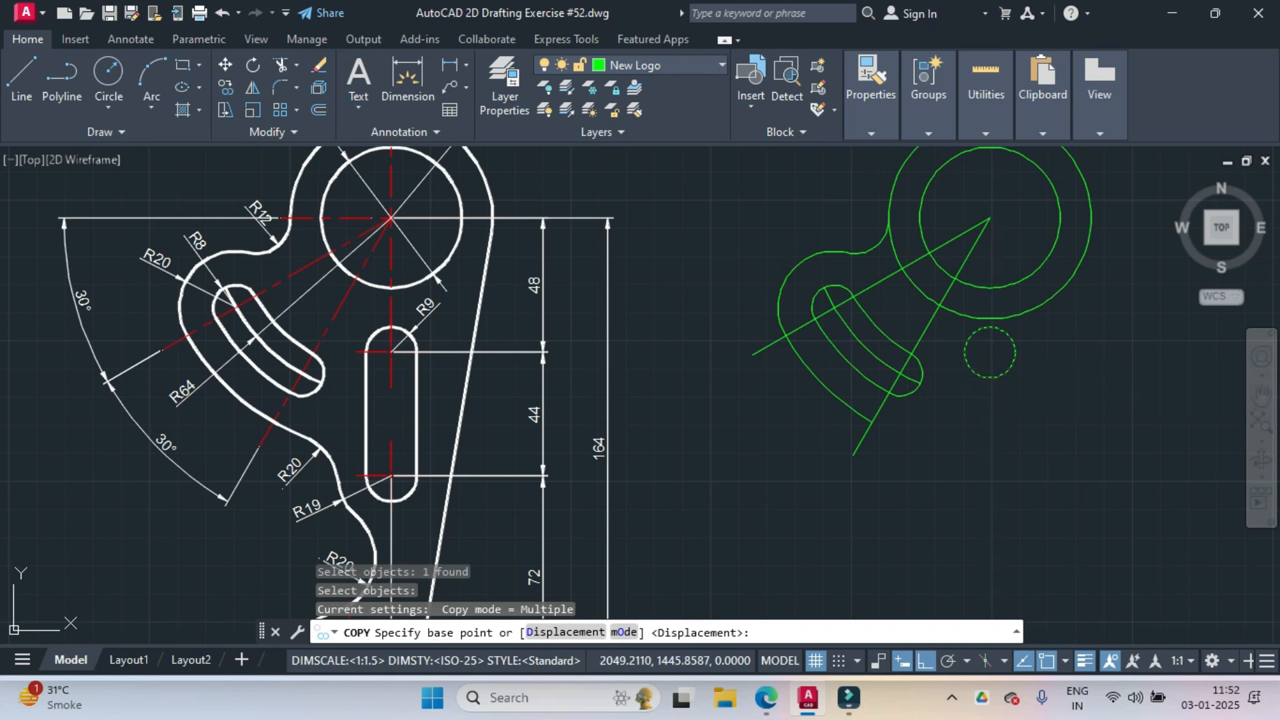
pyautogui.click(990, 352)
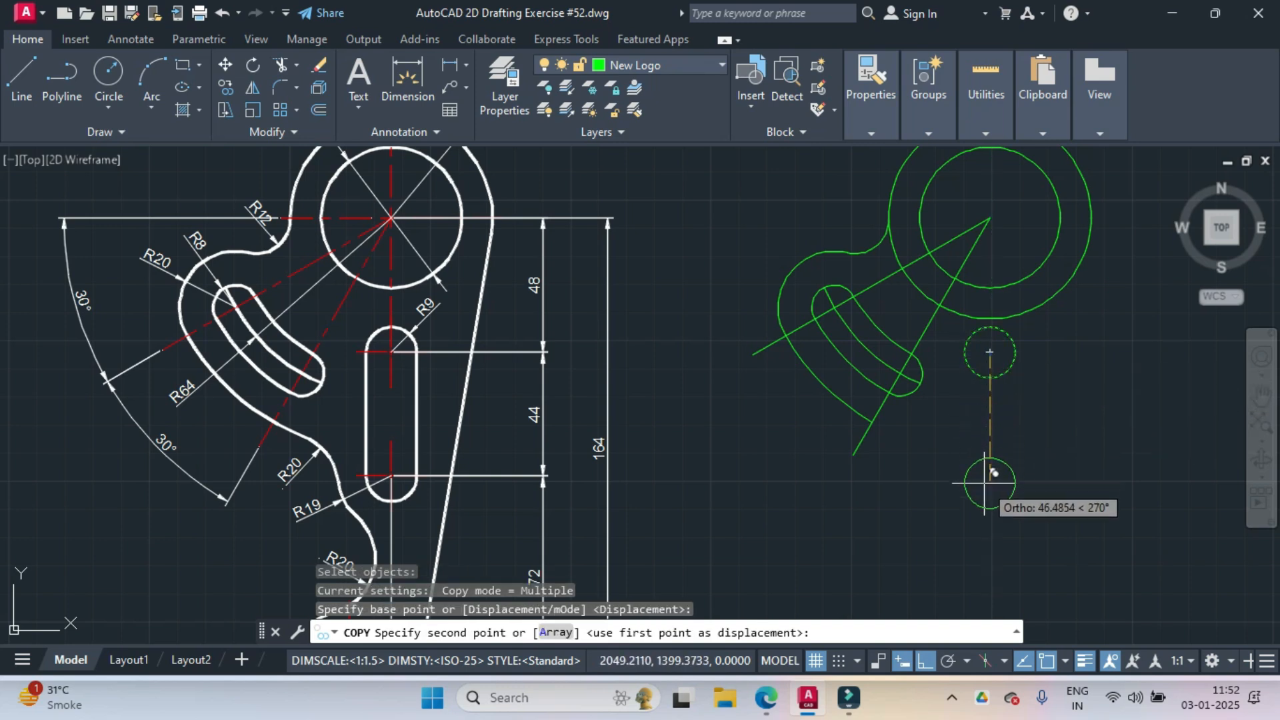
pyautogui.write('44')
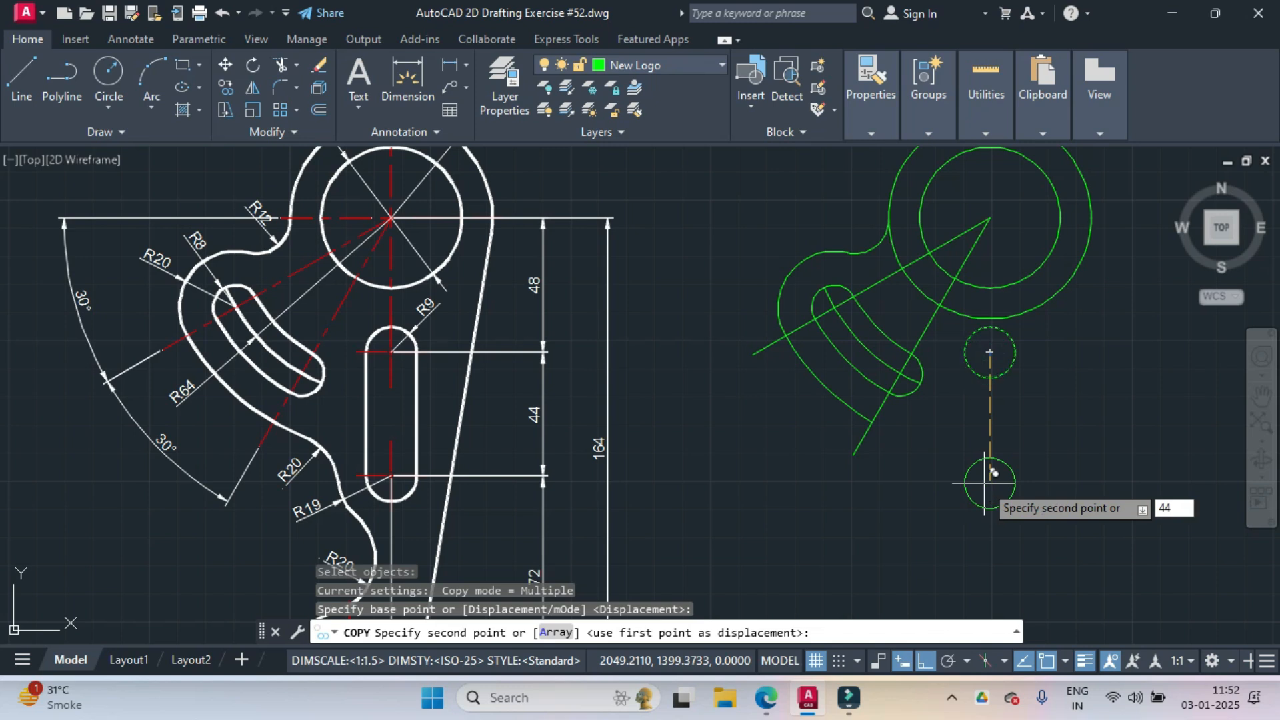
pyautogui.press('Return')
pyautogui.press('Escape')
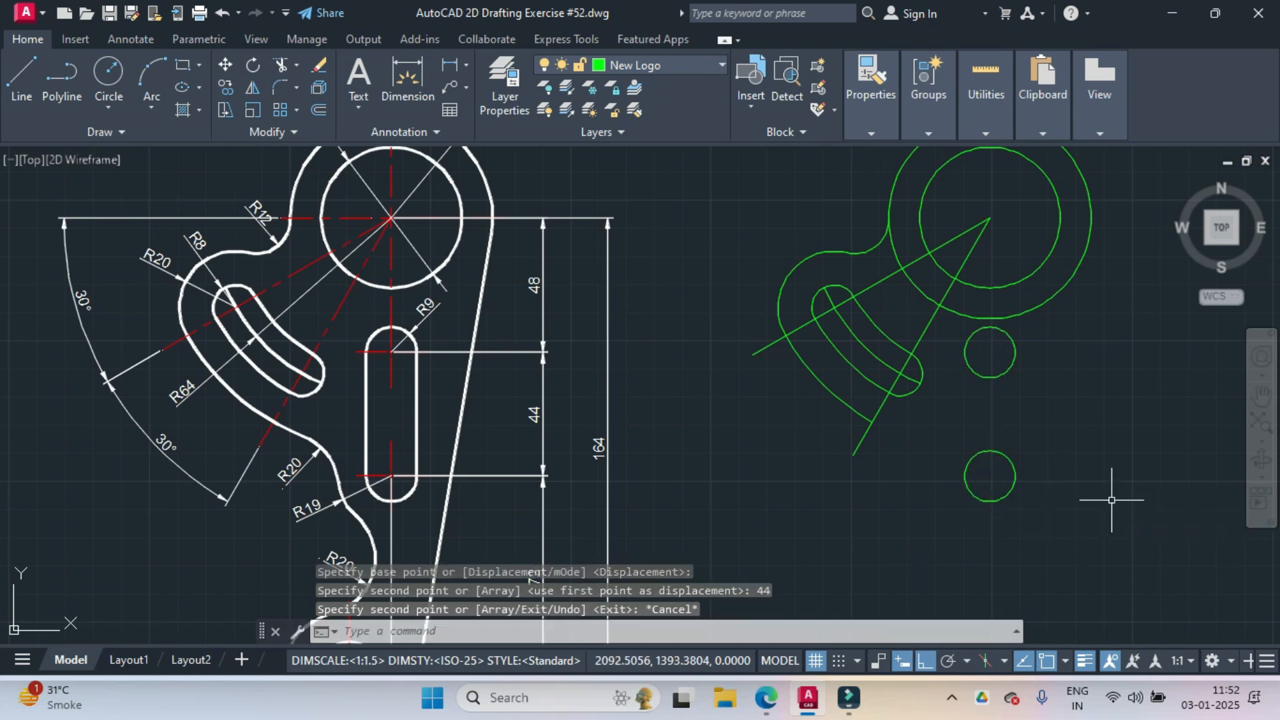
# - Draw a vertical line tangent to both radius-9 circles along their right side
pyautogui.write('l')
pyautogui.press('Return')
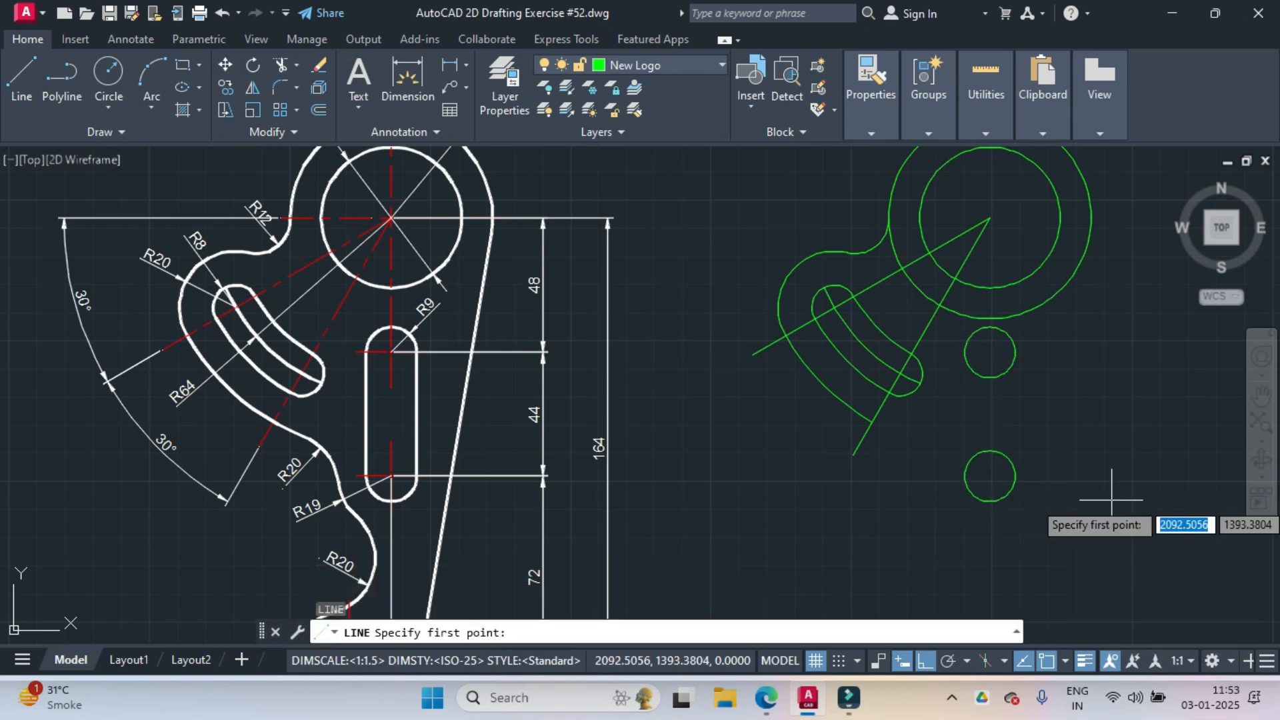
pyautogui.write('tan')
pyautogui.press('Return')
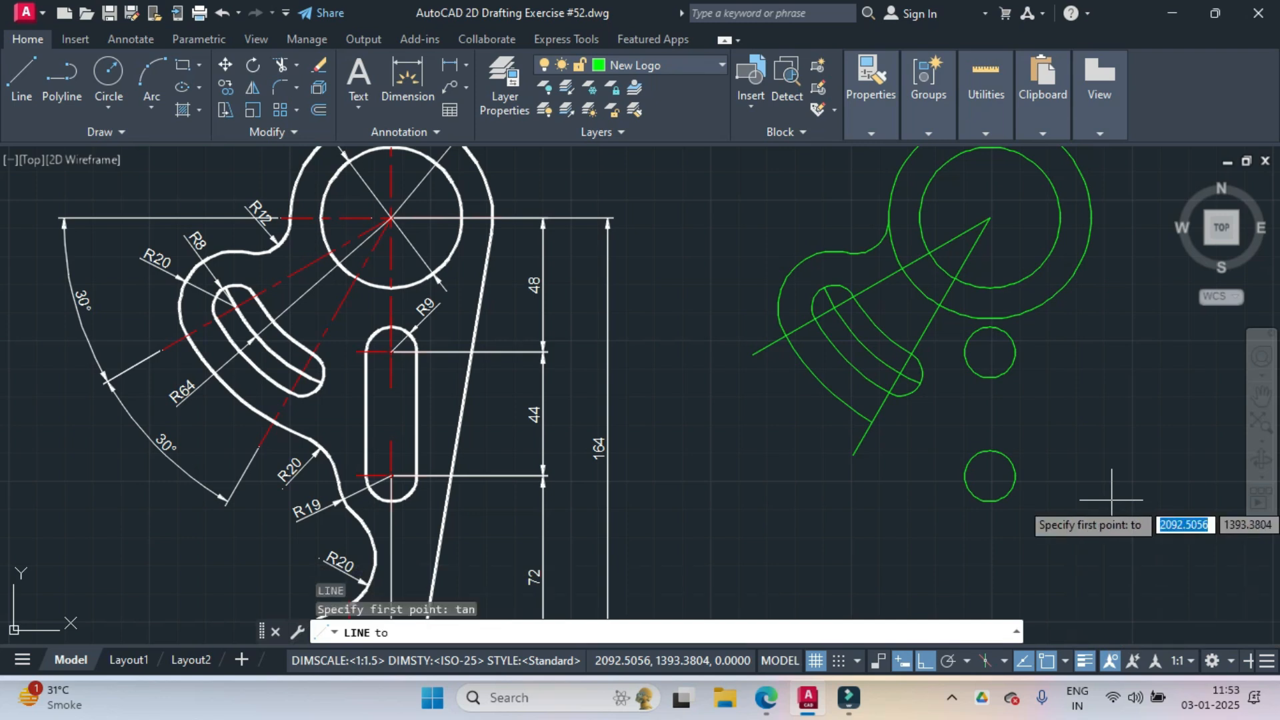
pyautogui.click(1014, 357)
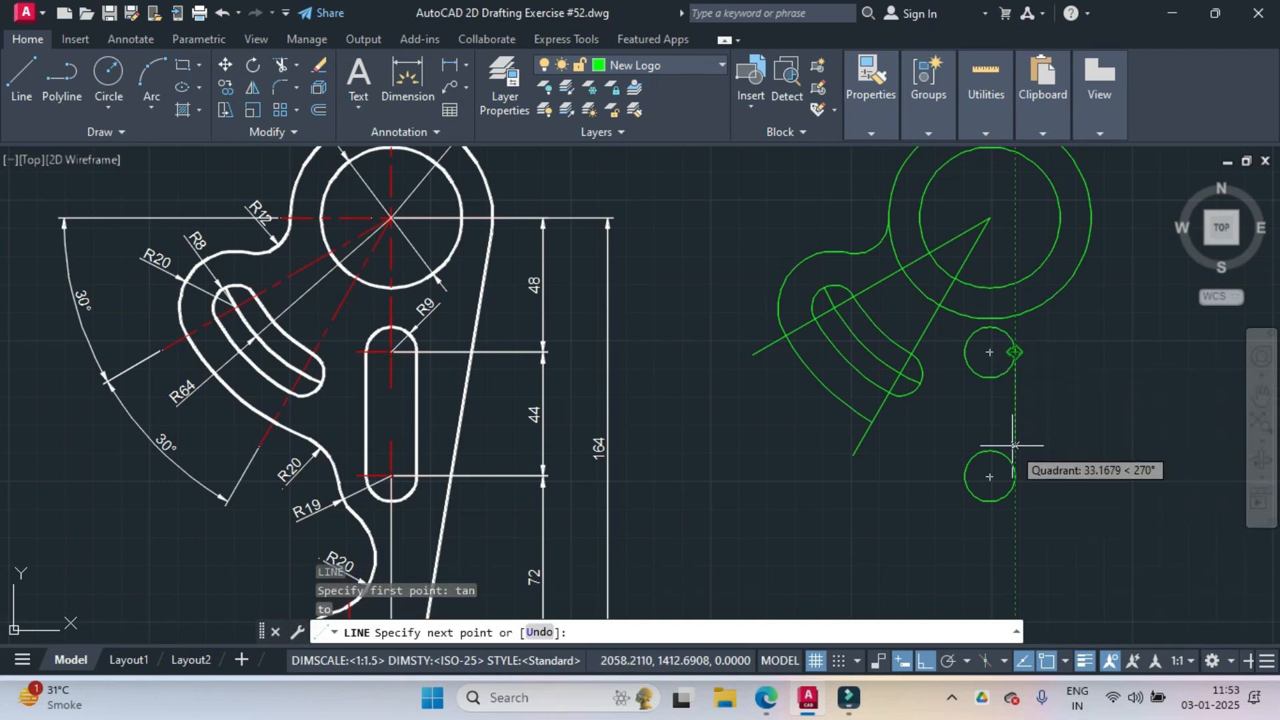
pyautogui.write('tan')
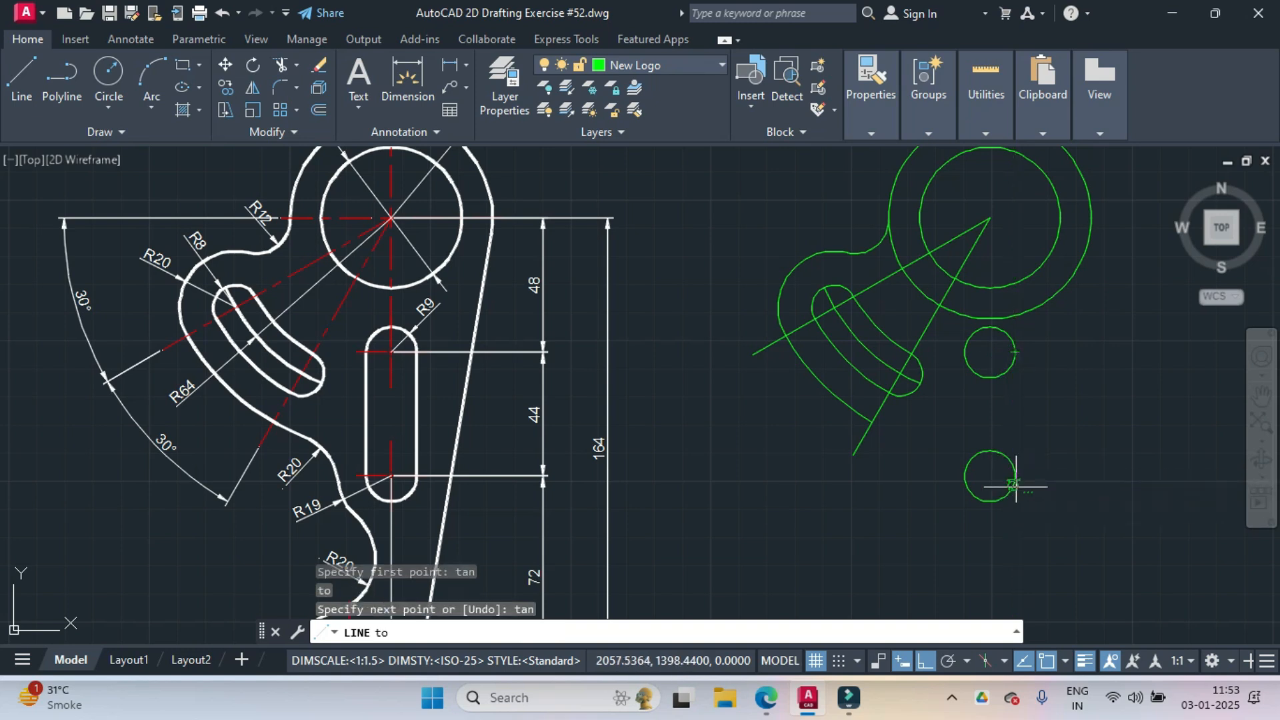
pyautogui.press('Return')
pyautogui.click(1085, 476)
pyautogui.press('Return')
# - Draw a matching tangent line between the two radius-9 circles along their left side
pyautogui.press('Return')
pyautogui.write('tan')
pyautogui.press('Return')
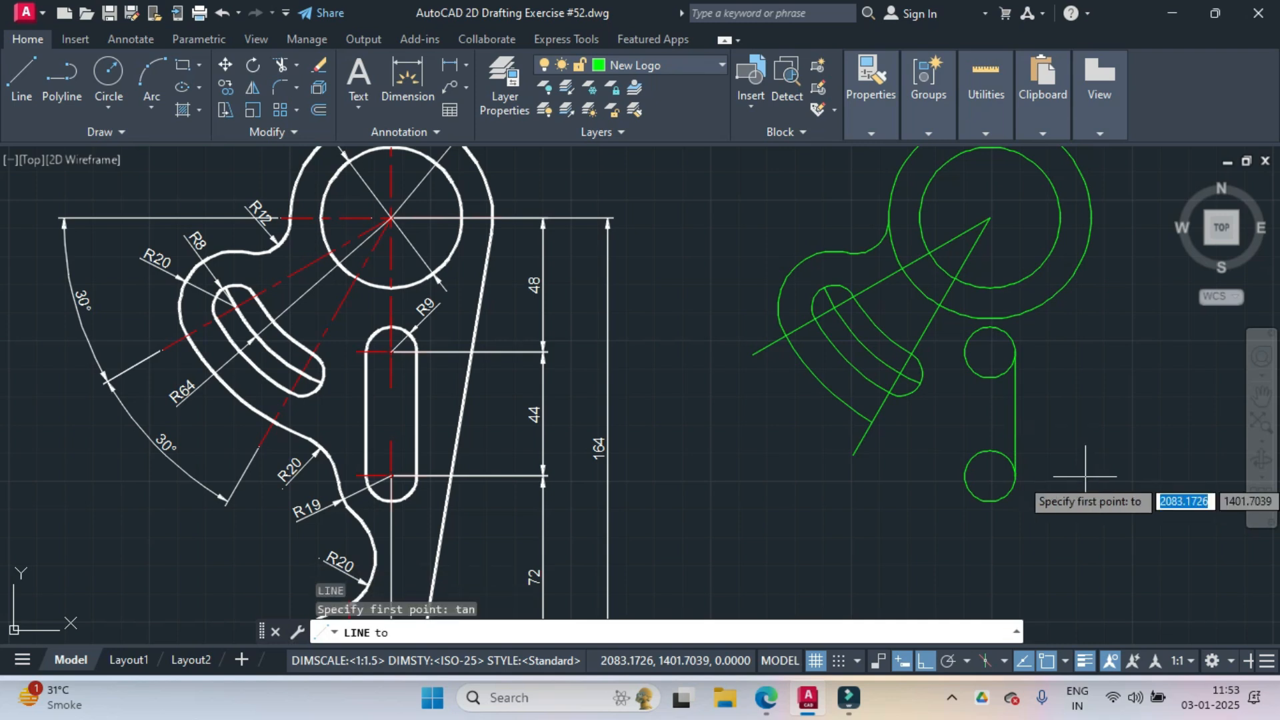
pyautogui.click(961, 353)
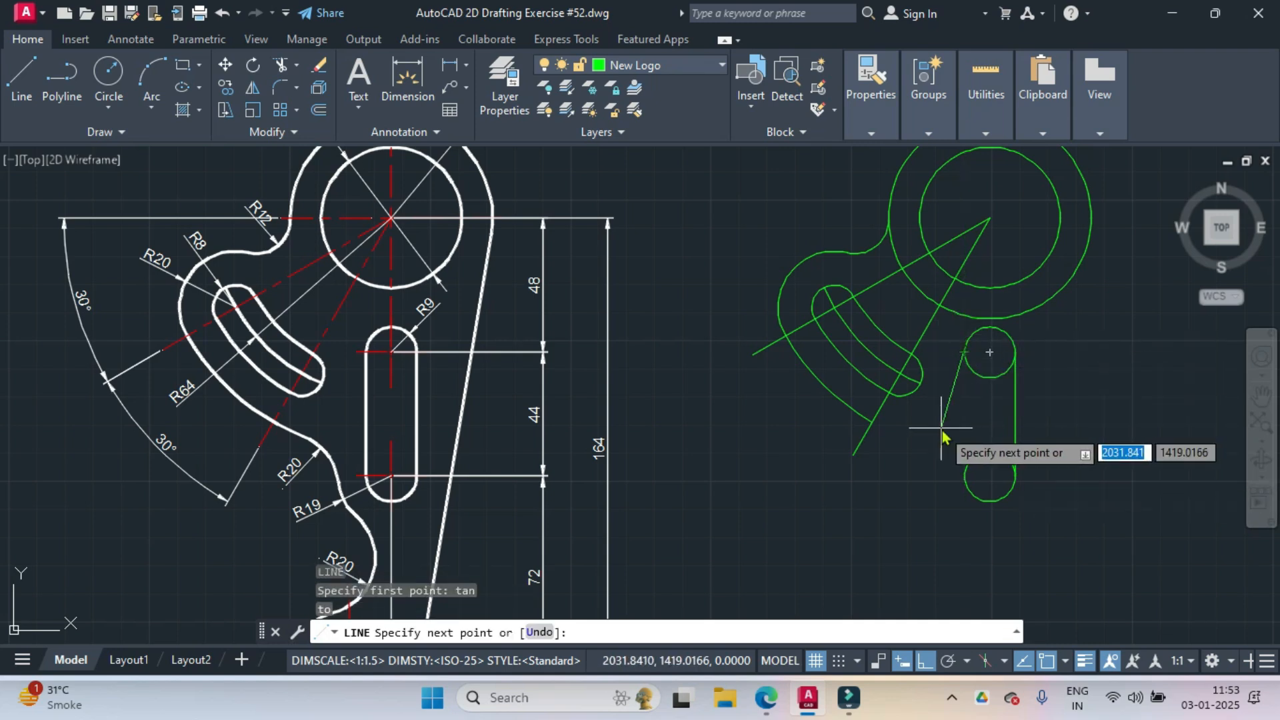
pyautogui.write('tan')
pyautogui.press('Return')
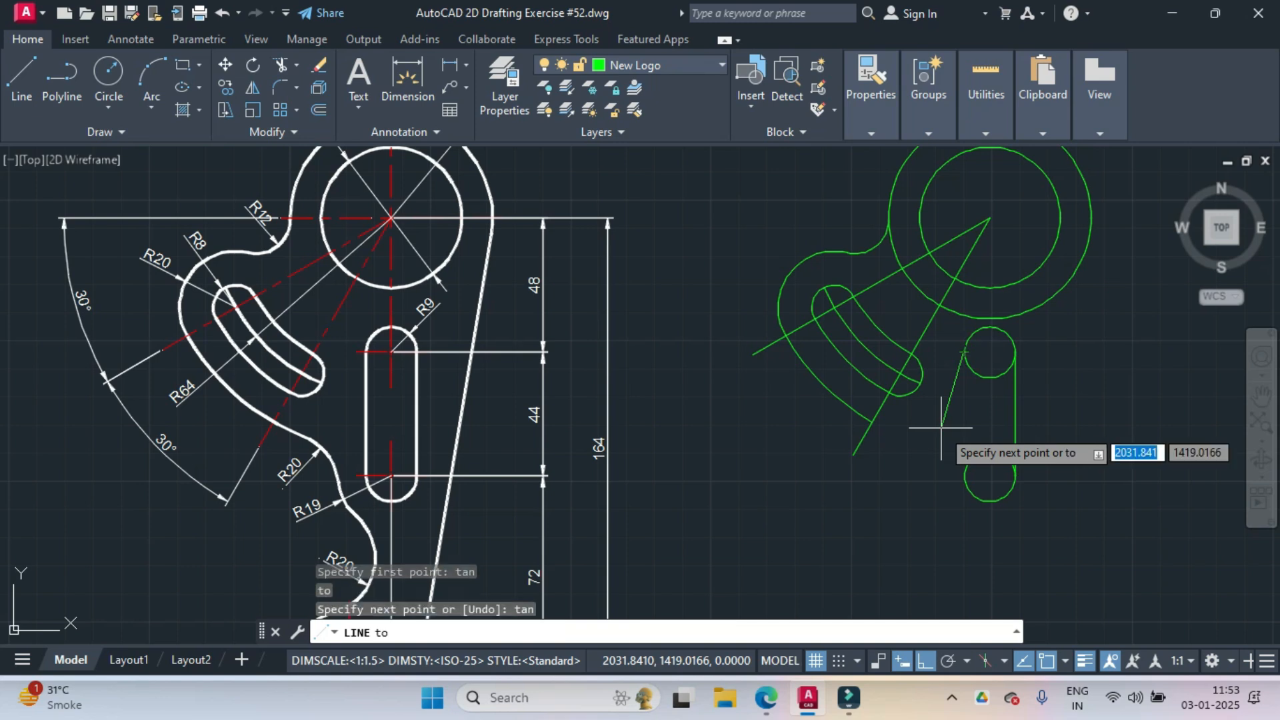
pyautogui.click(964, 475)
pyautogui.press('Return')
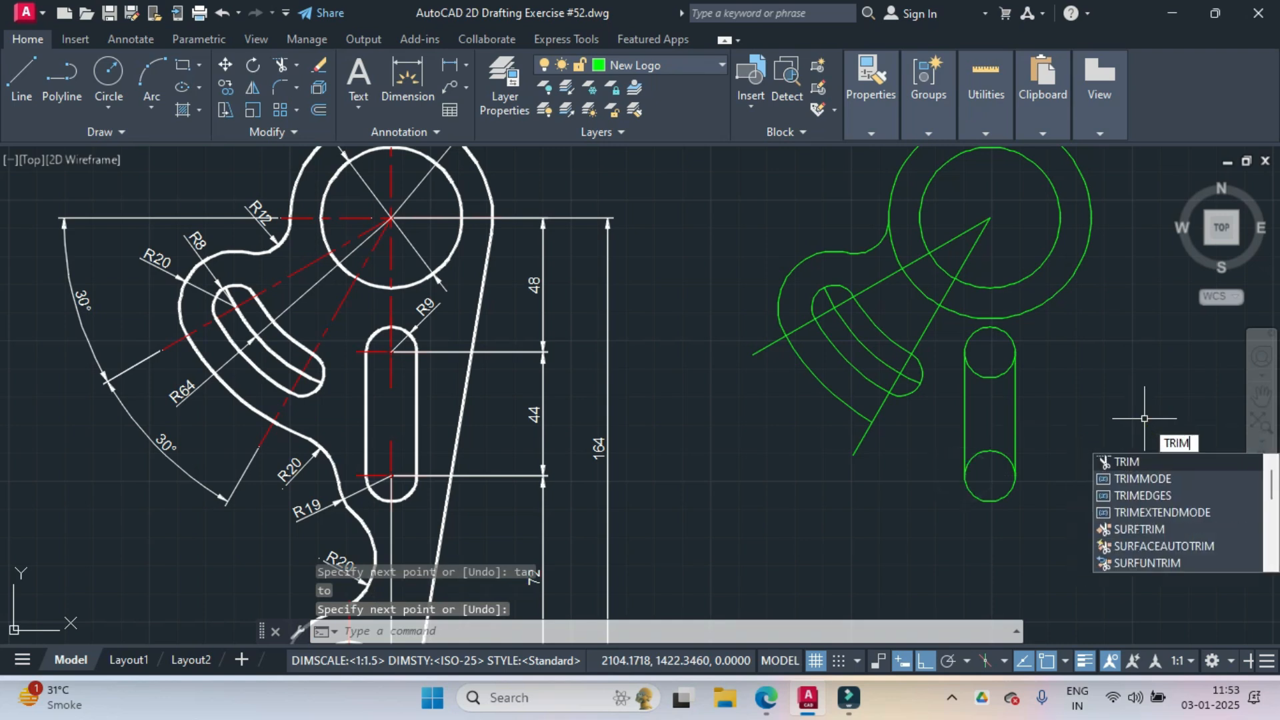
# - Trim the inner halves of the two radius-9 circles to leave the outline of the straight slot
pyautogui.press('Return')
pyautogui.click(999, 379)
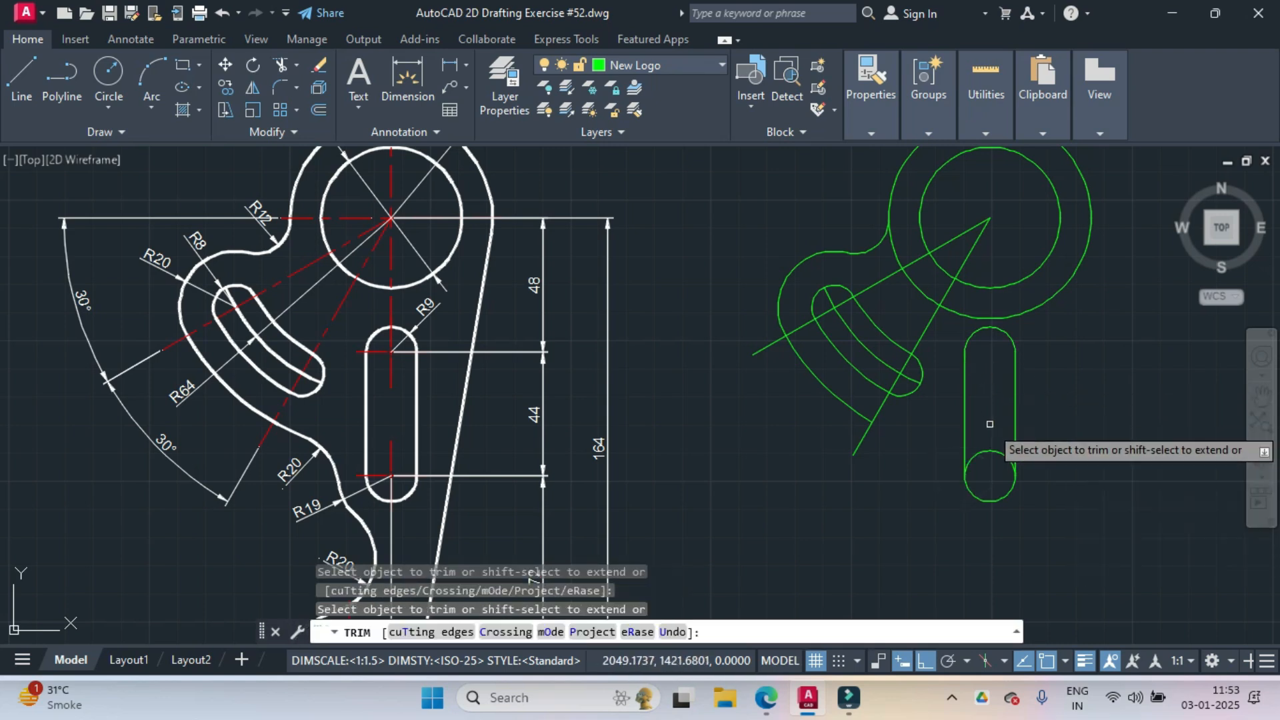
pyautogui.click(1006, 462)
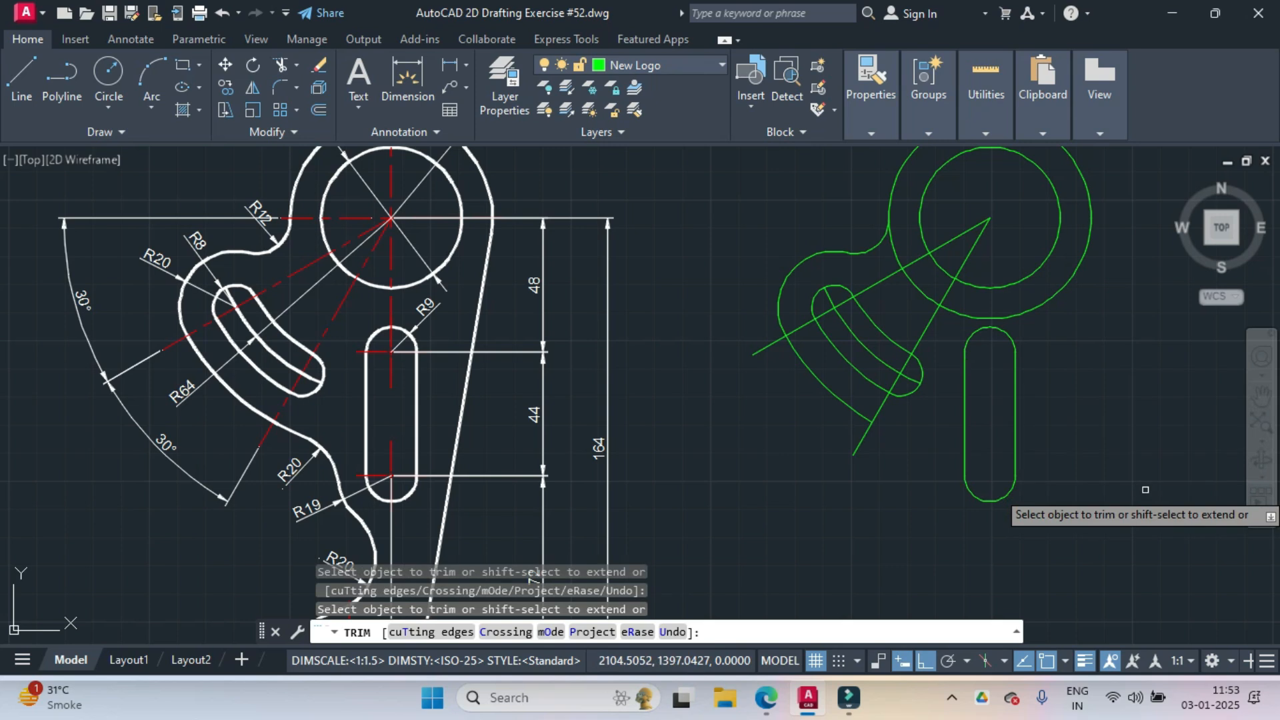
pyautogui.scroll(-2, 1135, 482)
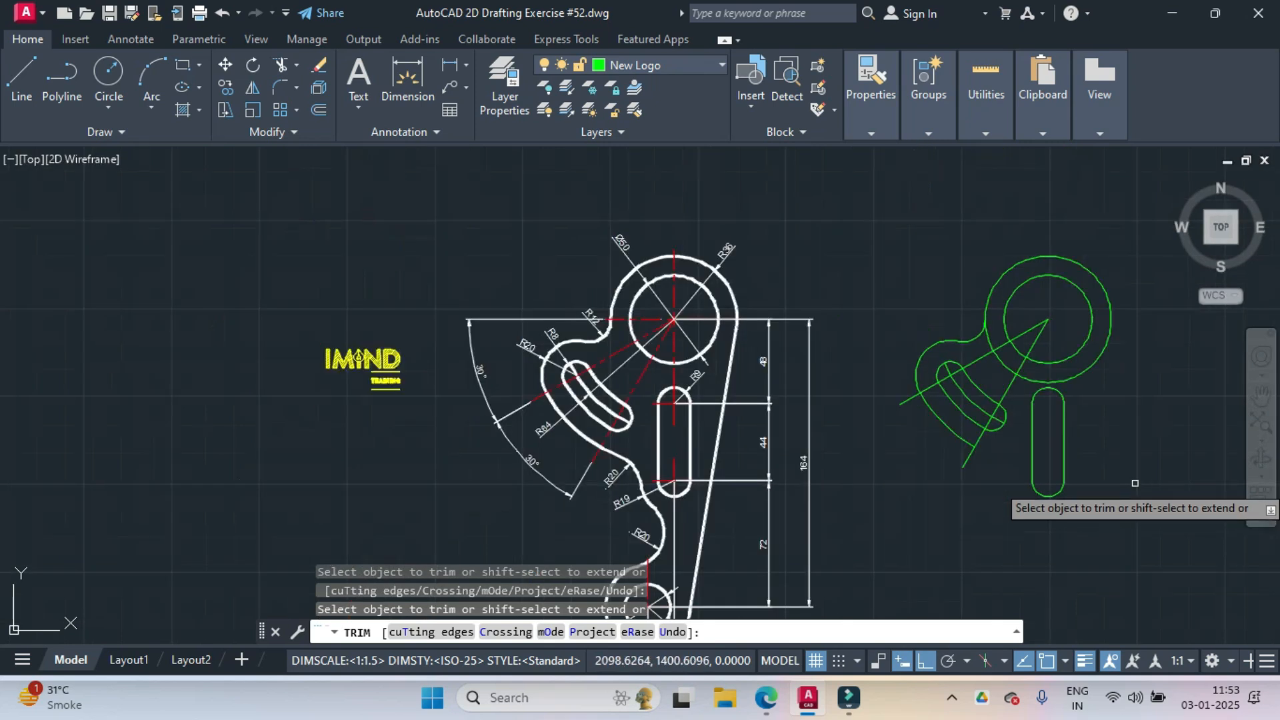
pyautogui.press('Escape')
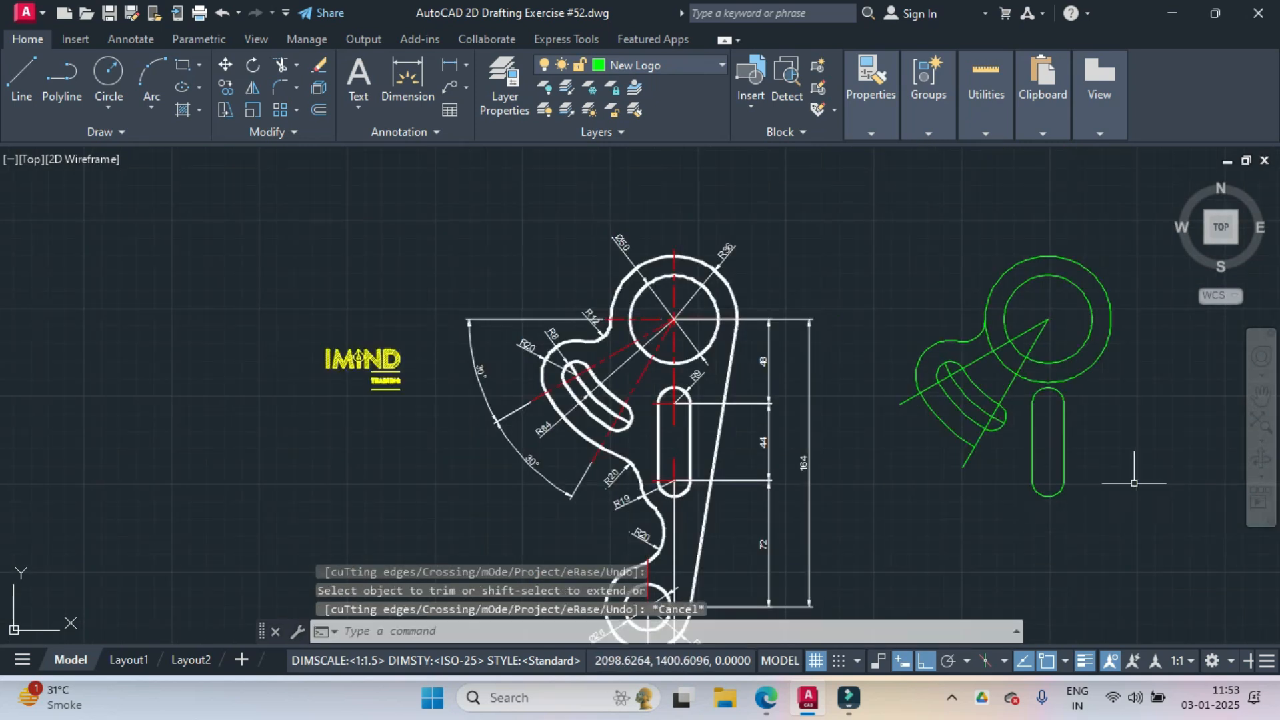
# - Draw construction lines from the centre of the straight slot's lower arc, 72 straight down and 15 to the left
pyautogui.moveTo(1130, 483); pyautogui.dragTo(1104, 391, button='middle')
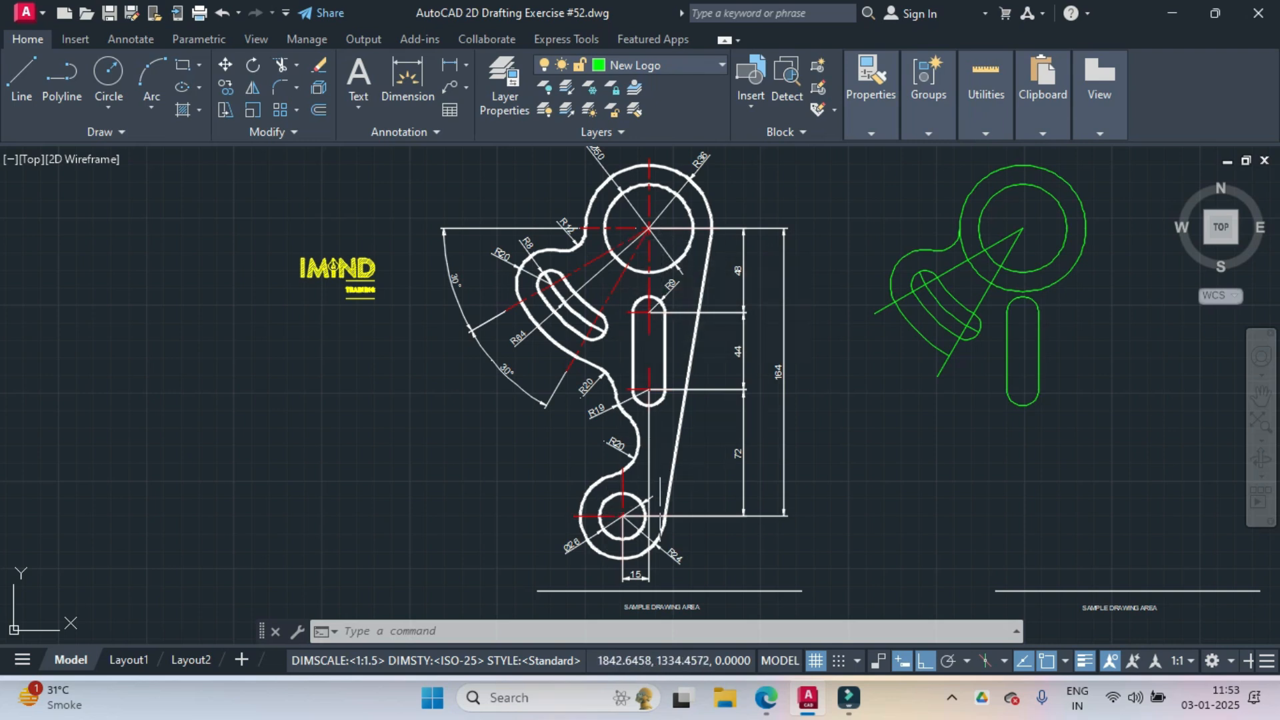
pyautogui.scroll(2, 660, 511)
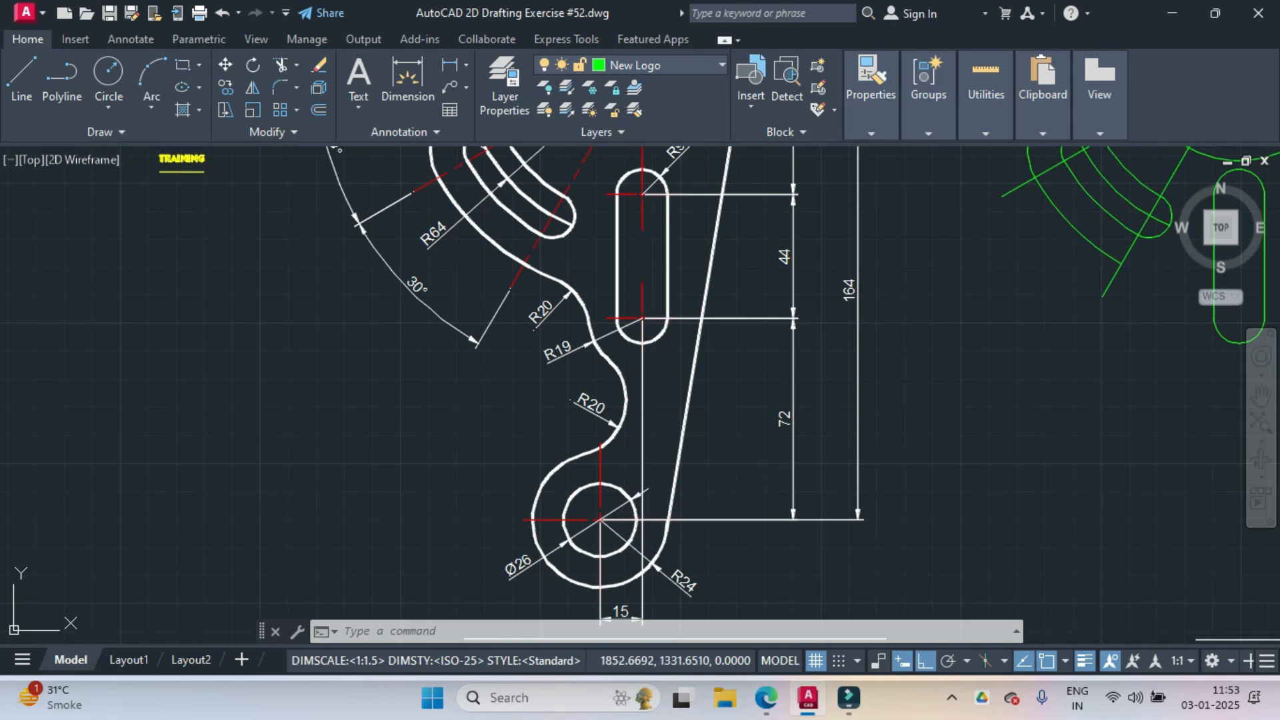
pyautogui.scroll(-2, 780, 502)
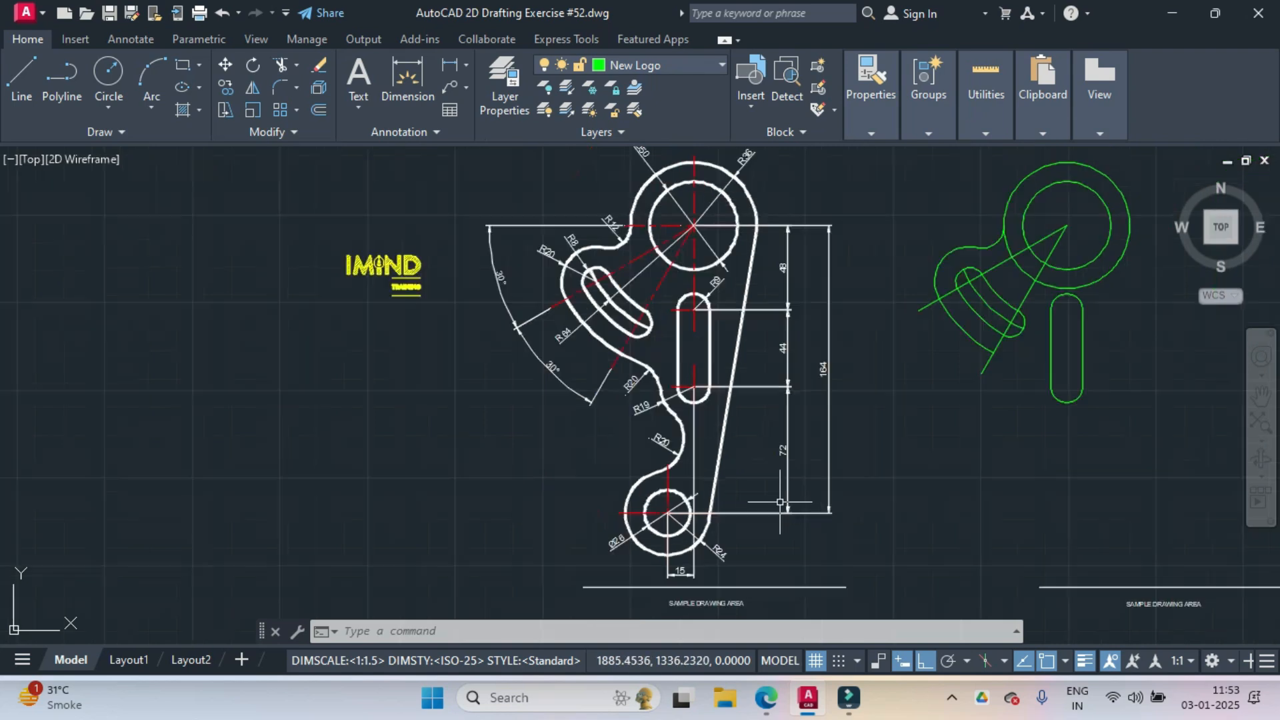
pyautogui.moveTo(780, 500); pyautogui.dragTo(742, 508, button='middle')
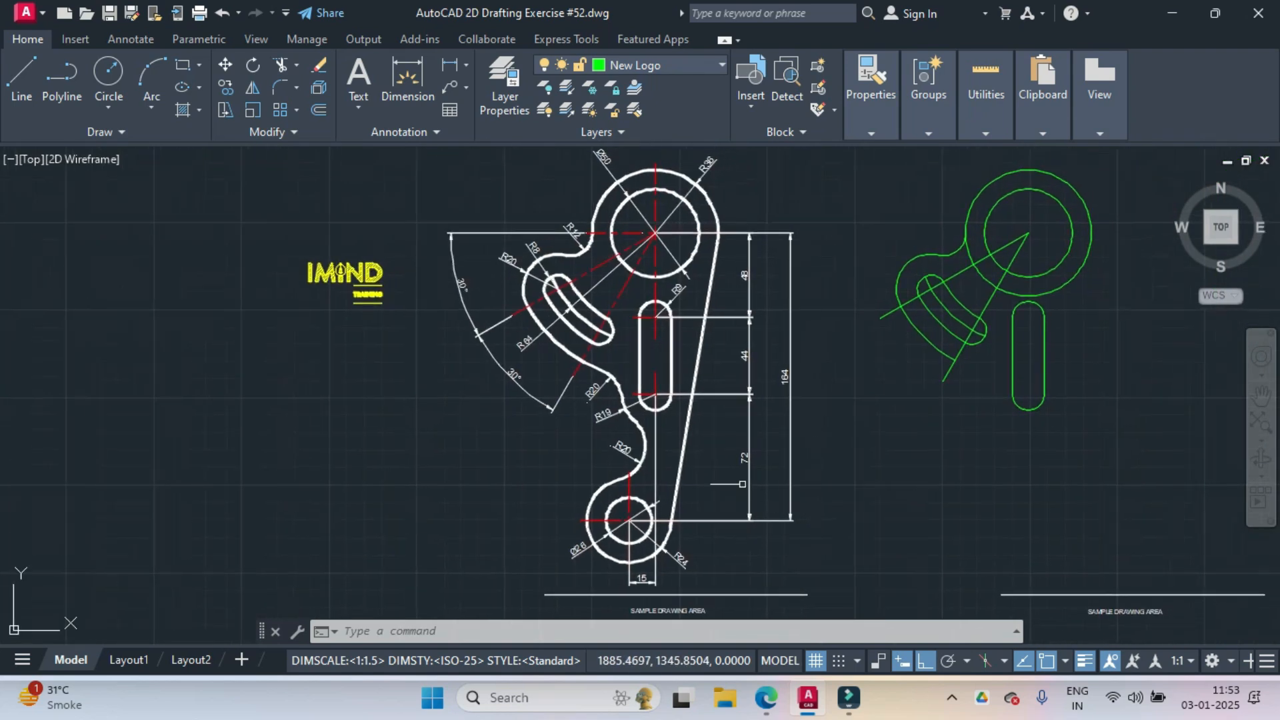
pyautogui.click(22, 79)
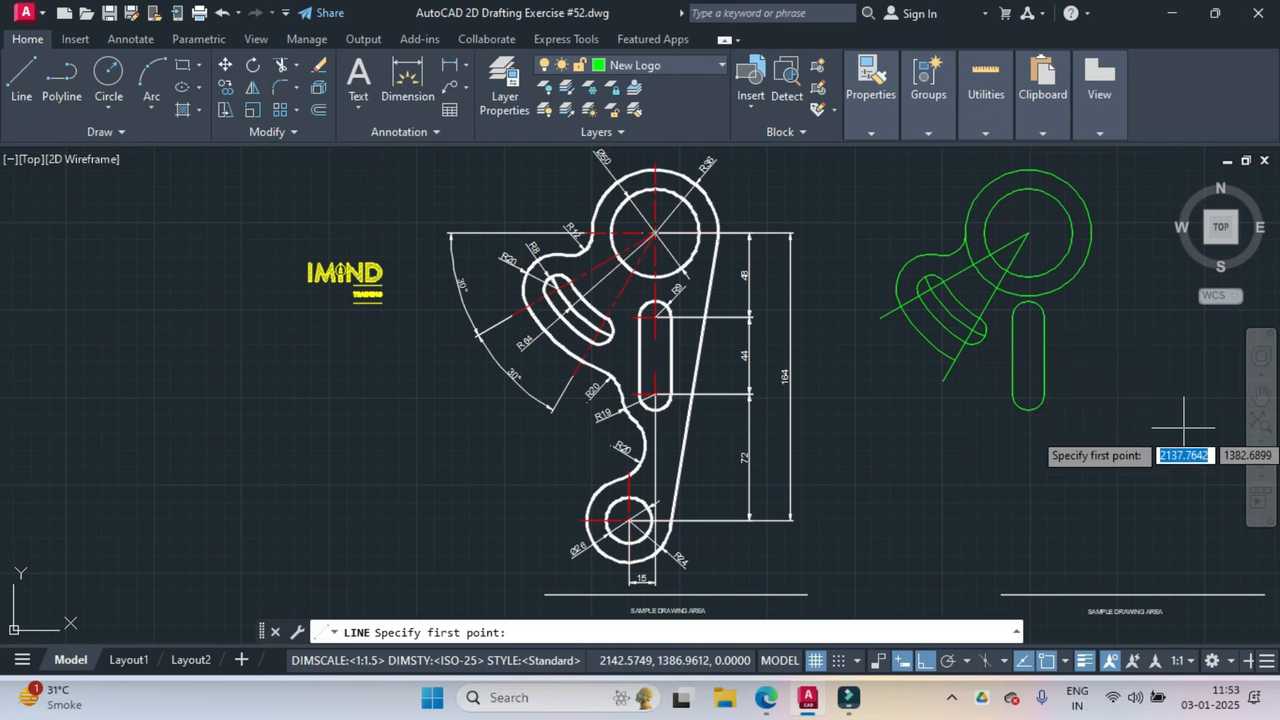
pyautogui.click(1029, 394)
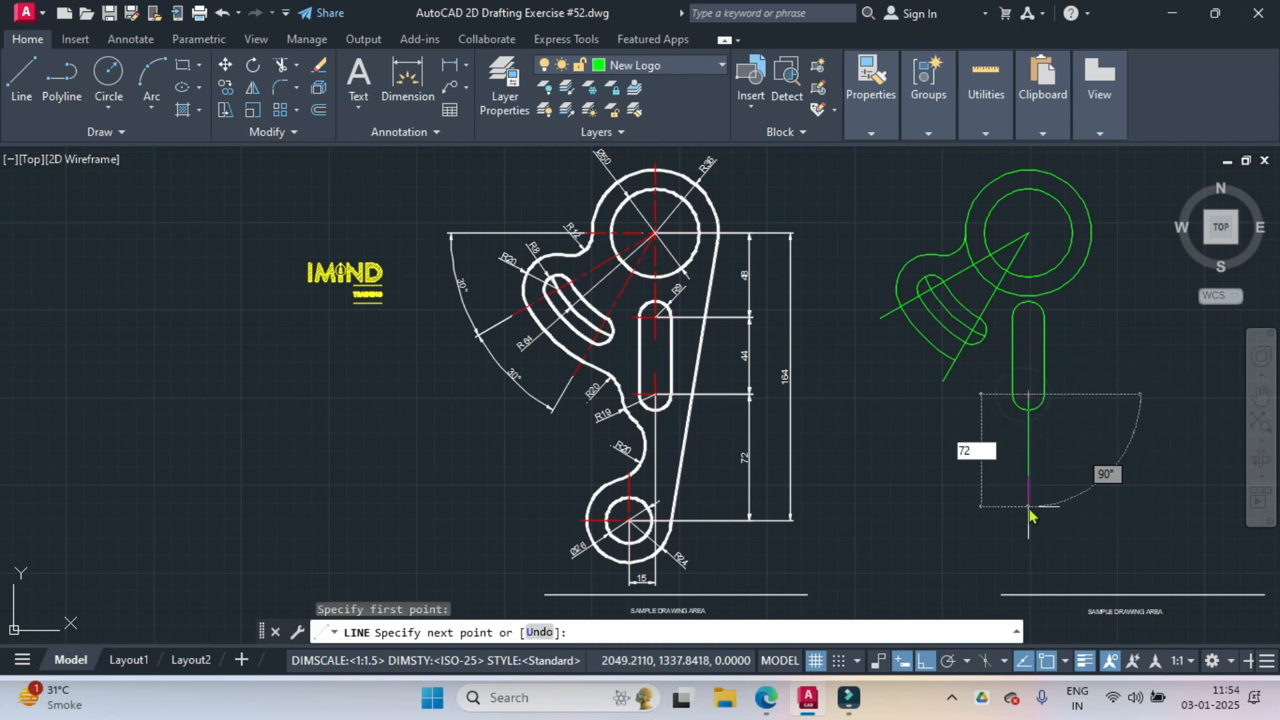
pyautogui.press('Return')
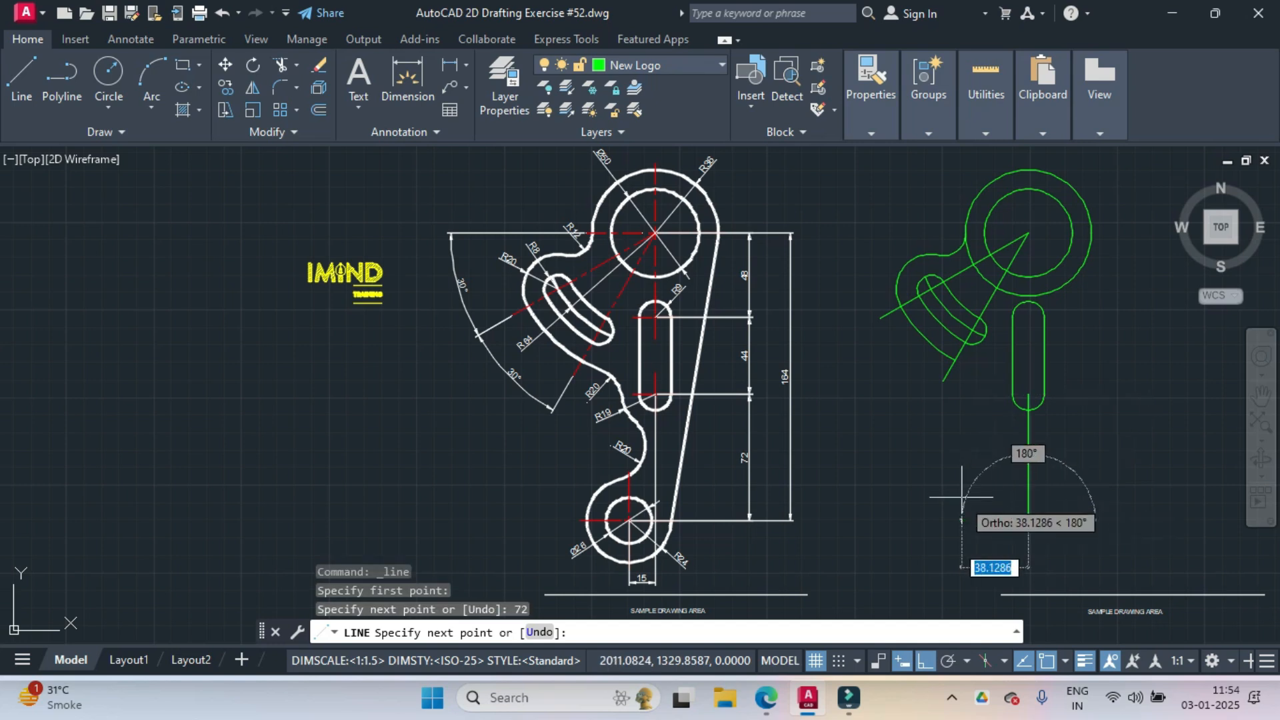
pyautogui.write('15')
pyautogui.press('Return')
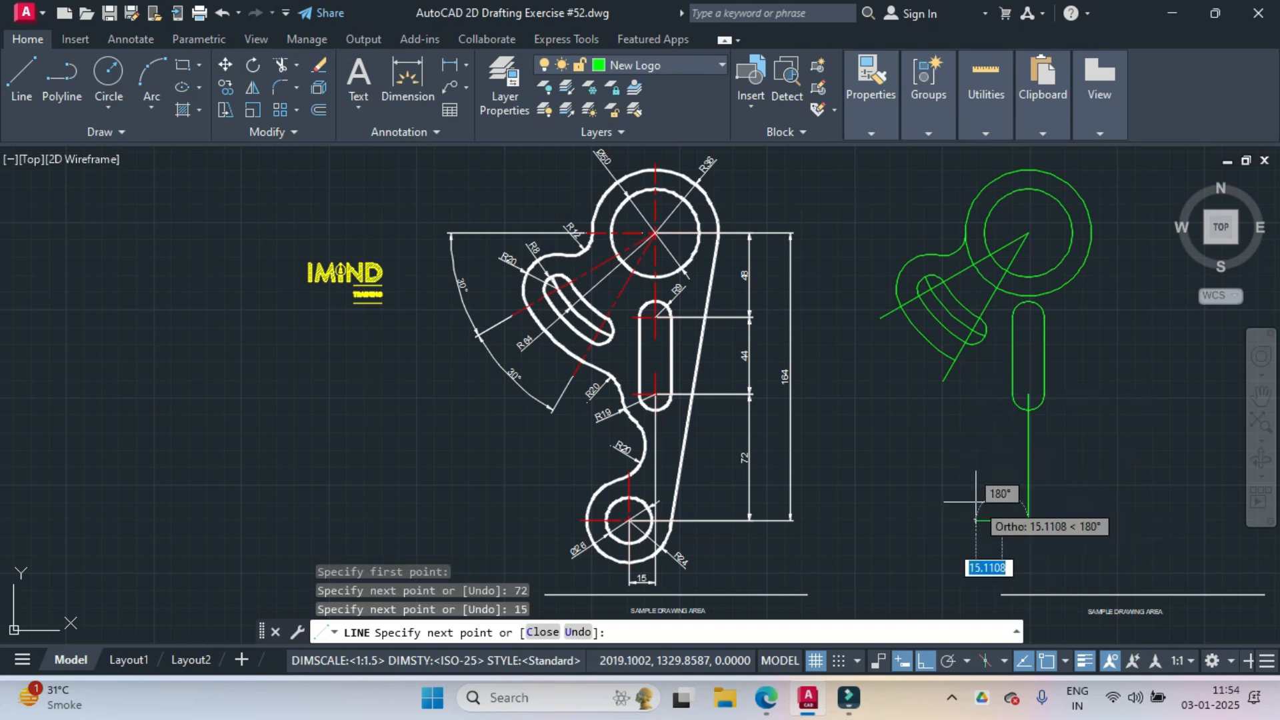
pyautogui.press('Return')
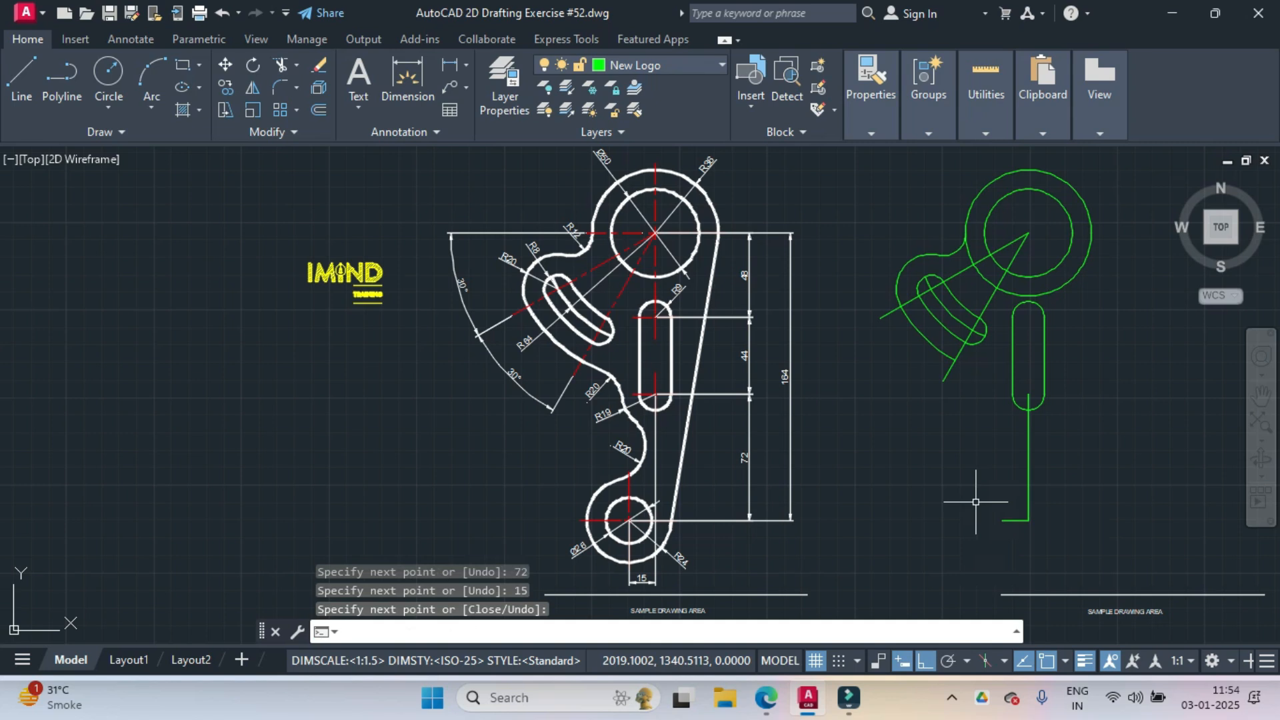
# - Draw a circle of diameter 26 centred on the free end of the 15-long construction line
pyautogui.scroll(4, 821, 520)
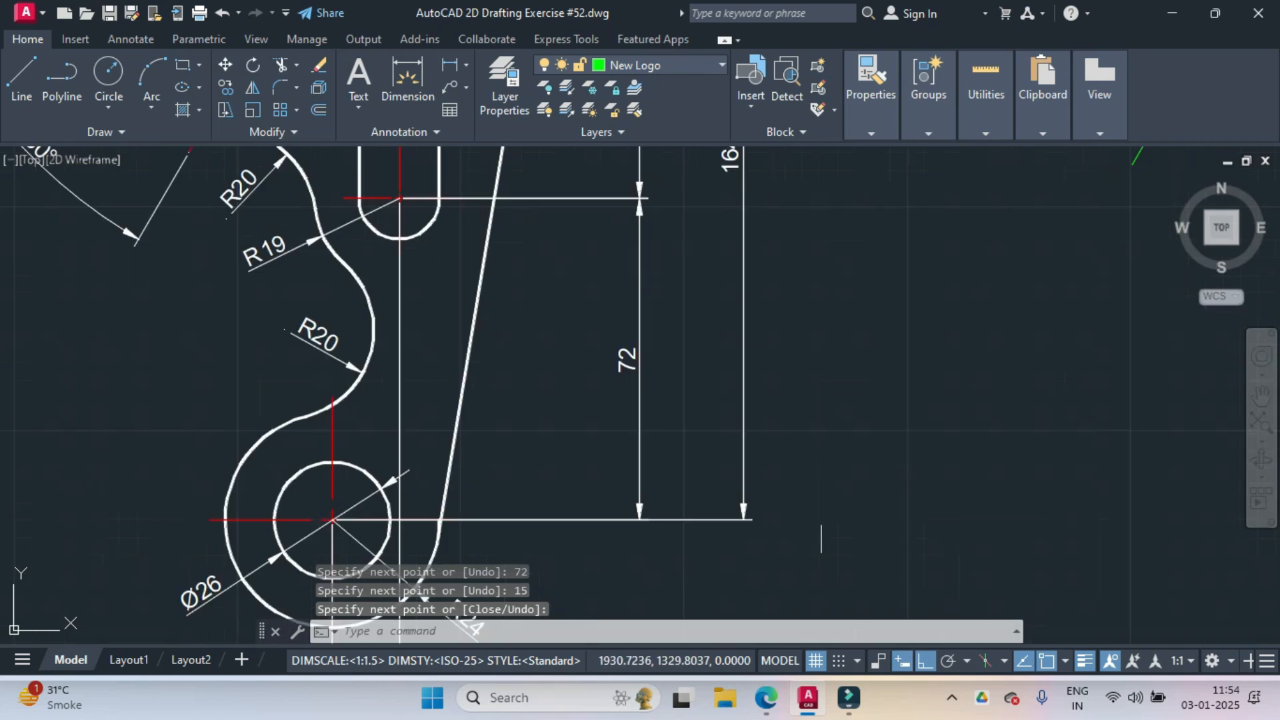
pyautogui.scroll(-2, 821, 521)
pyautogui.moveTo(822, 520); pyautogui.dragTo(794, 434, button='middle')
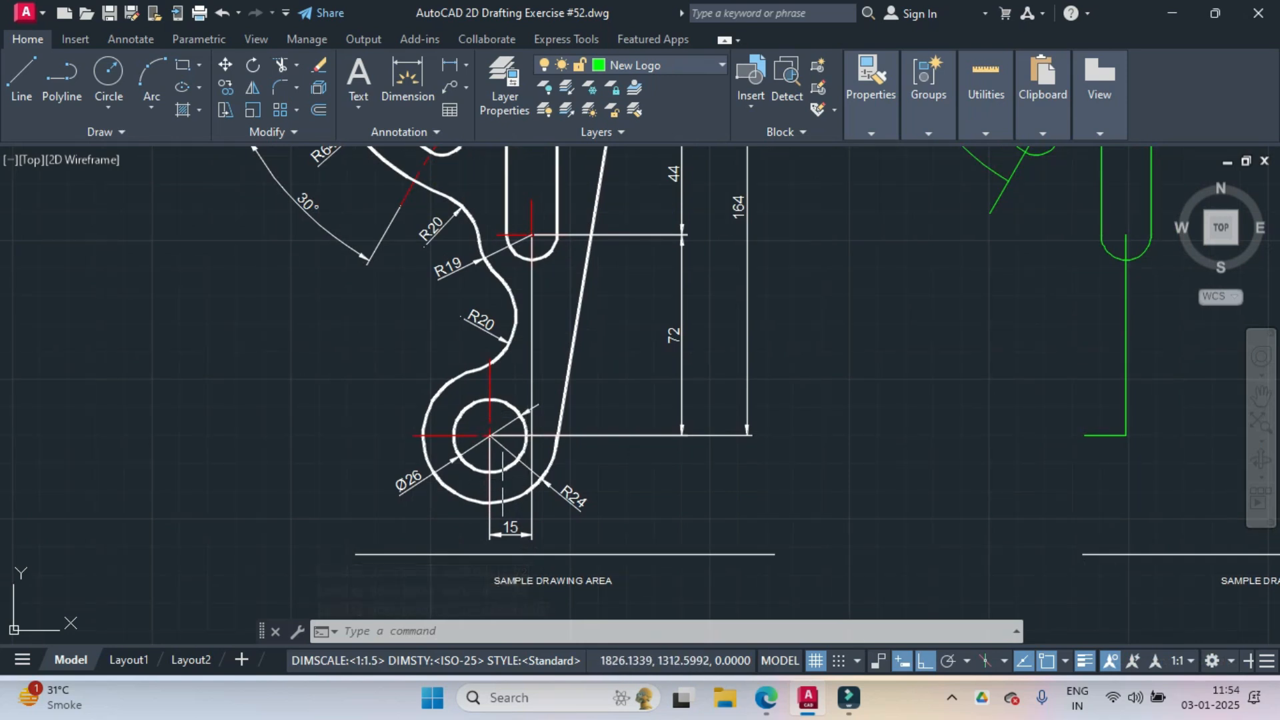
pyautogui.click(109, 103)
pyautogui.click(147, 174)
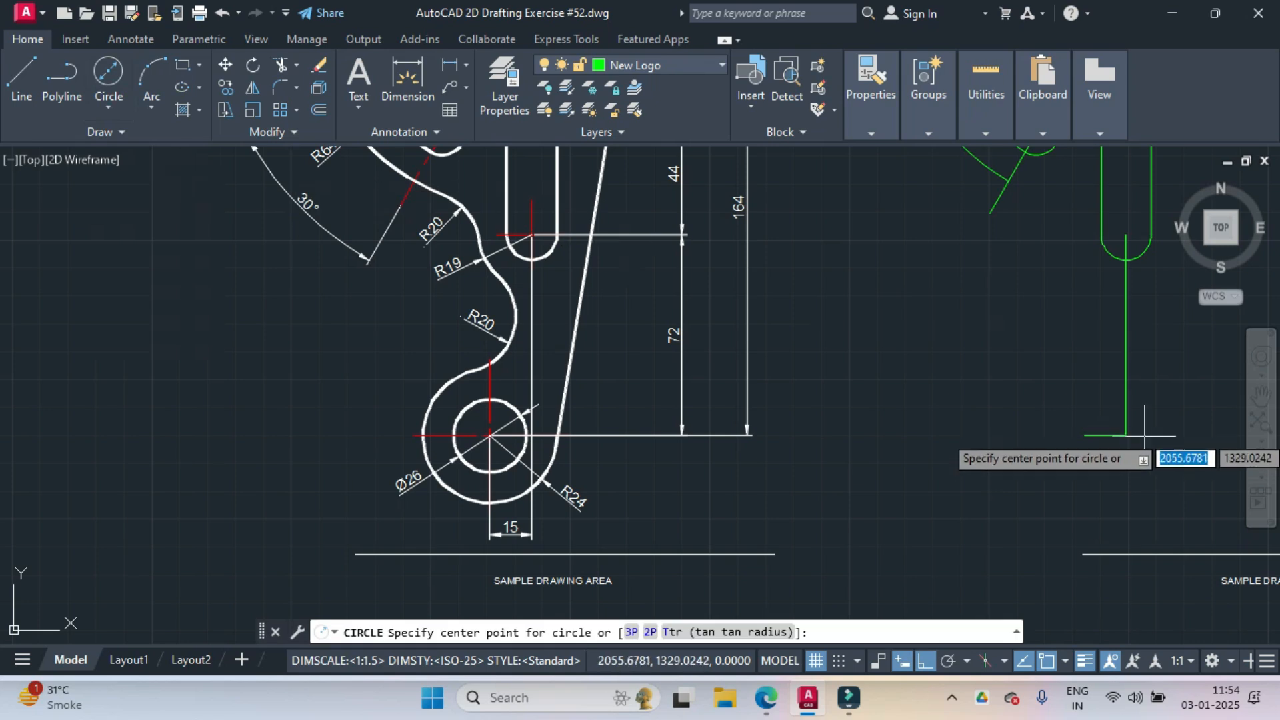
pyautogui.click(1085, 437)
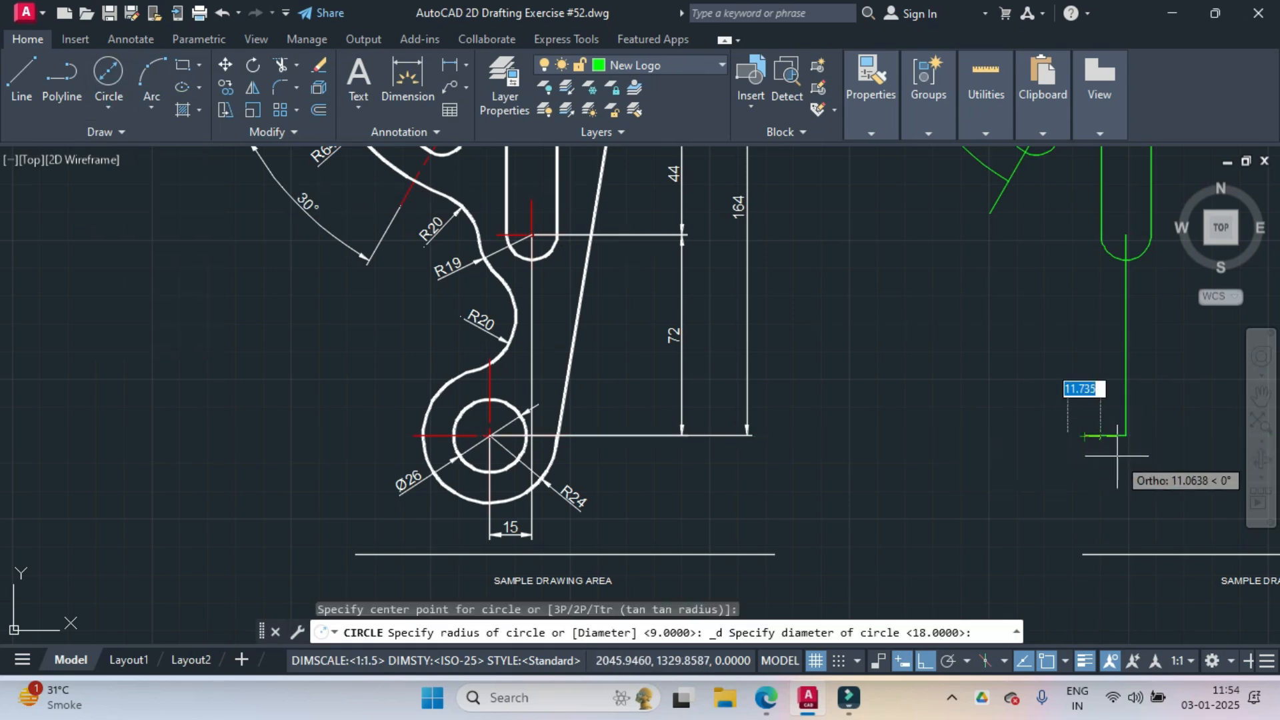
pyautogui.write('26')
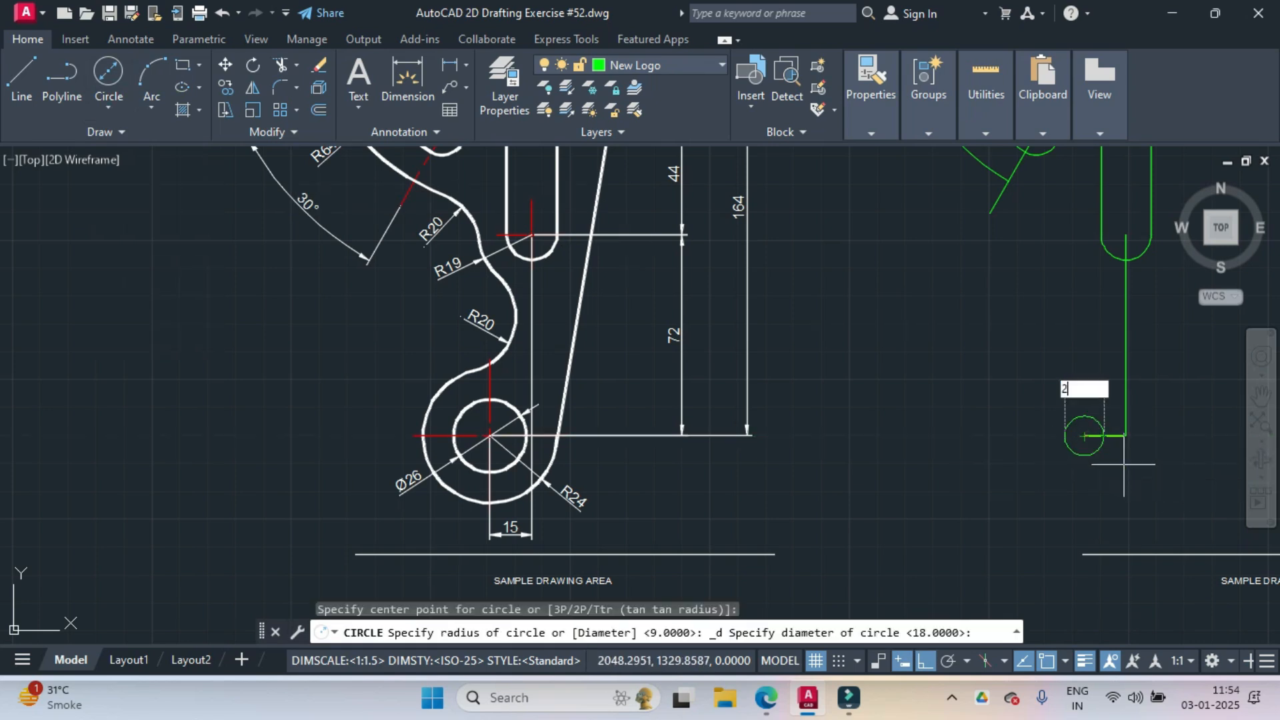
pyautogui.press('Return')
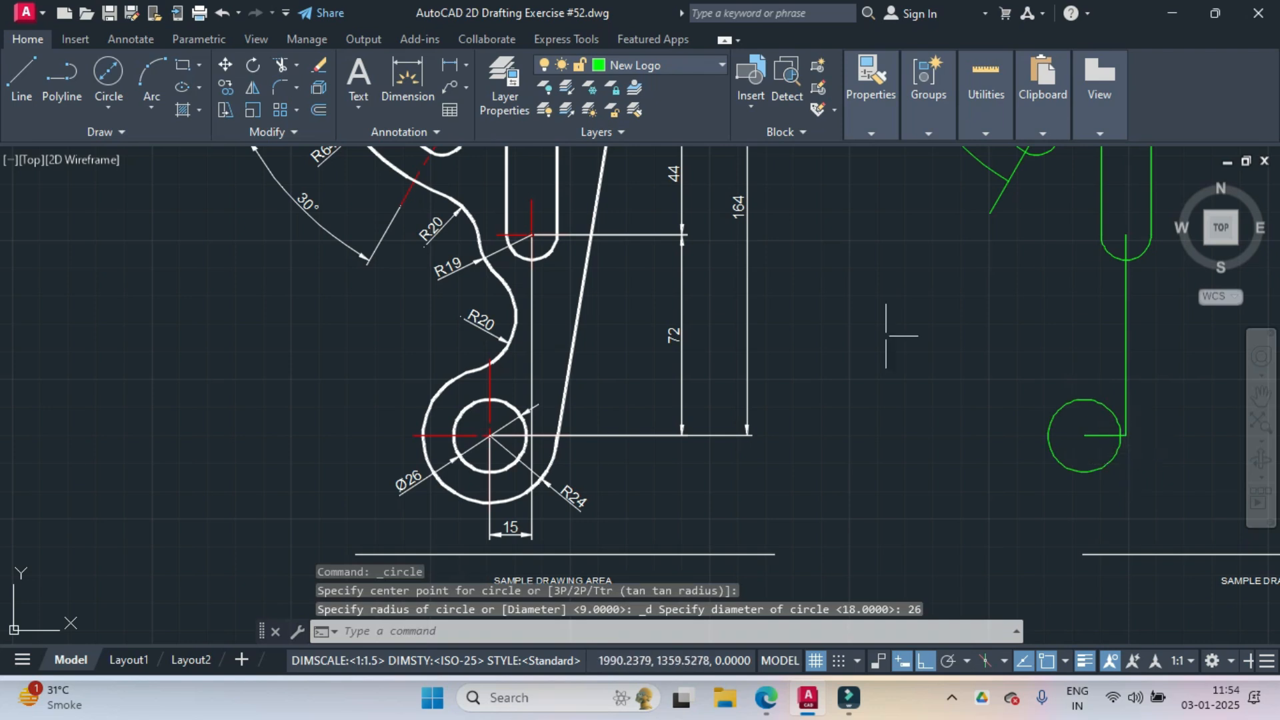
# - Draw a circle of radius 24 concentric with the diameter-26 circle at the bracket's lower end
pyautogui.click(114, 117)
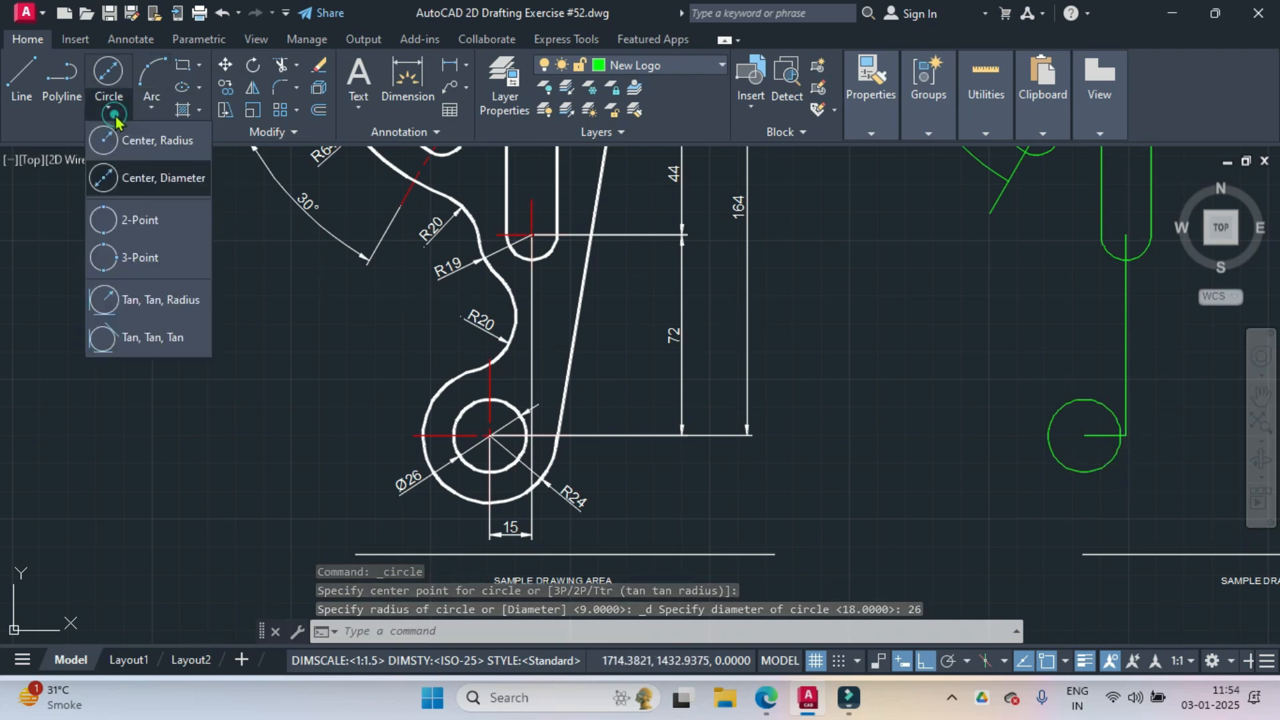
pyautogui.click(136, 132)
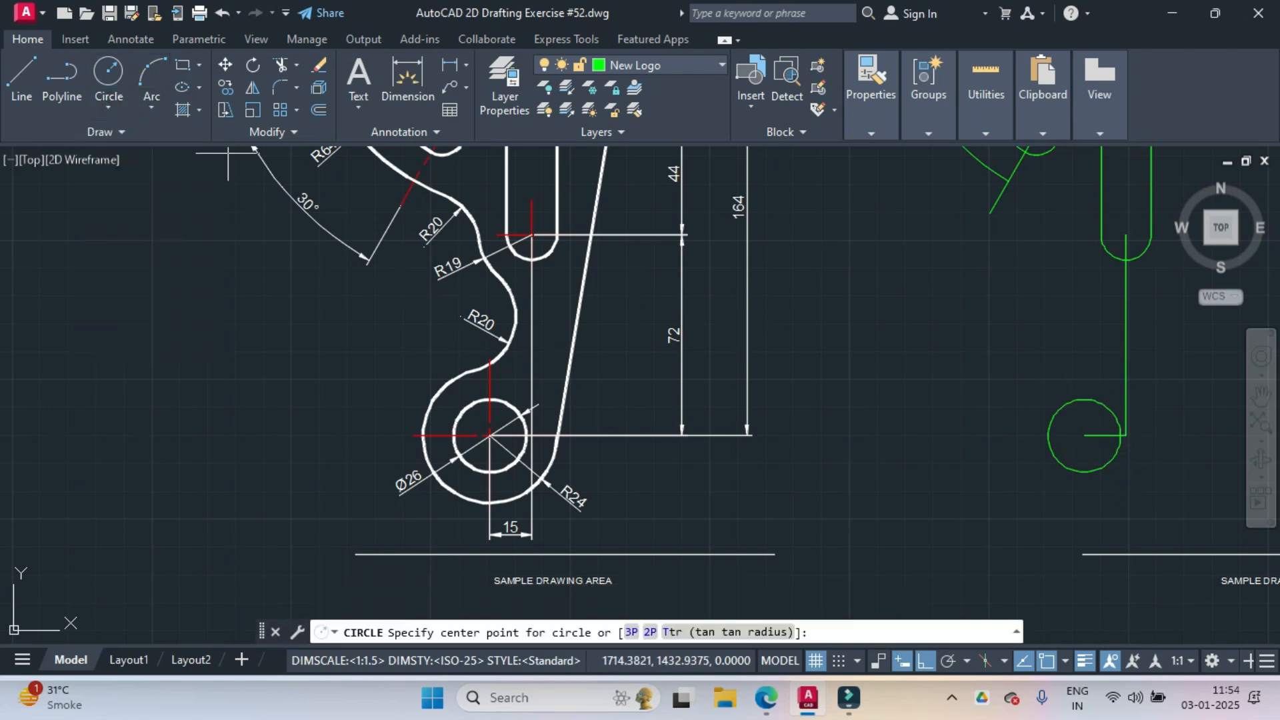
pyautogui.click(1085, 435)
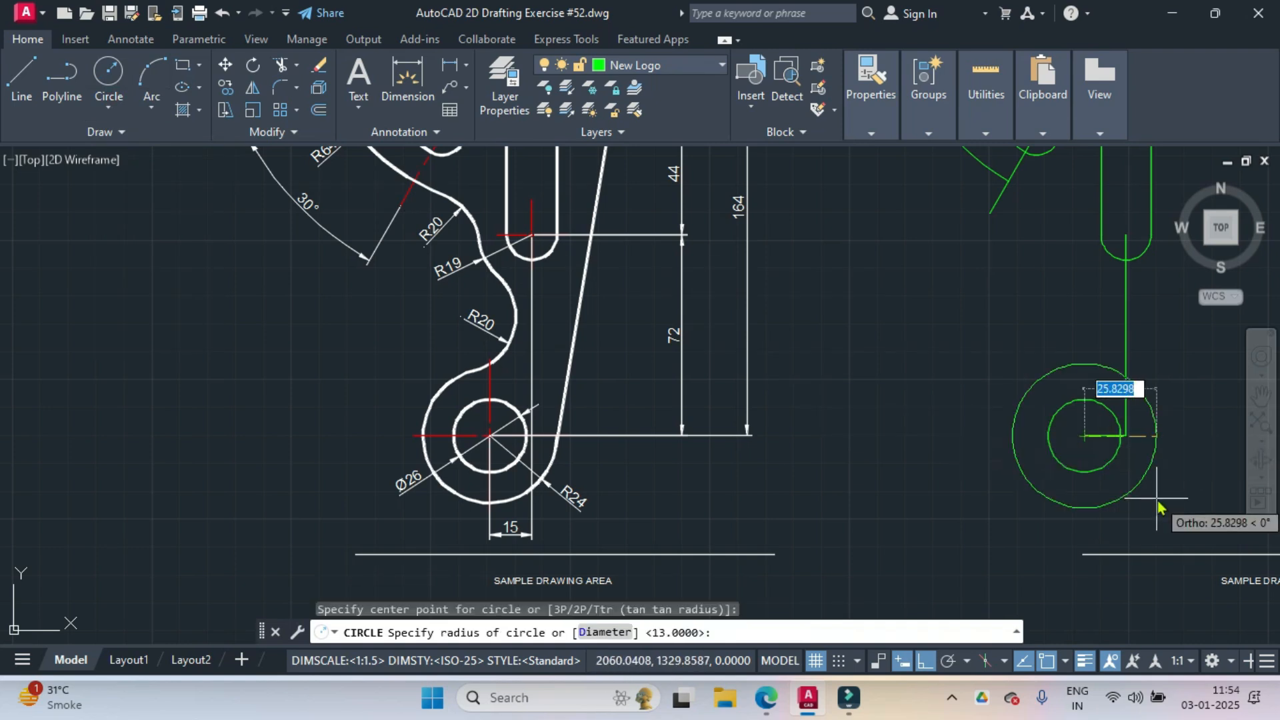
pyautogui.write('24')
pyautogui.press('Return')
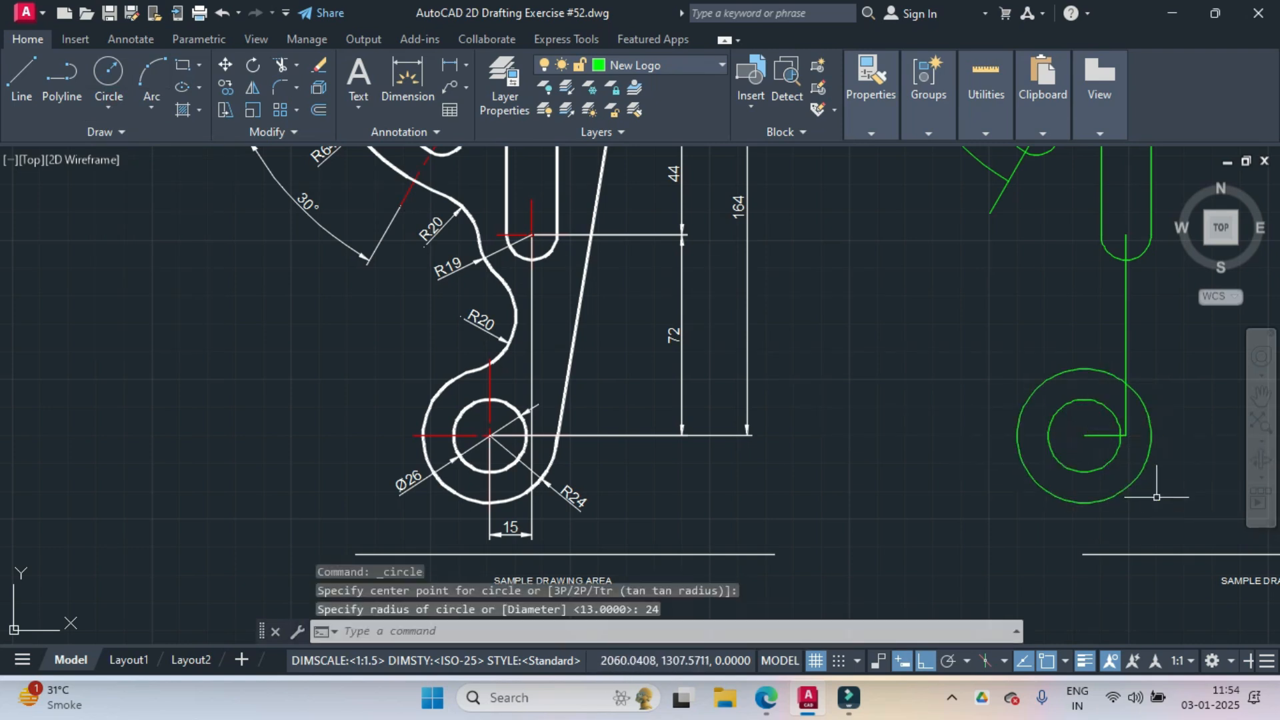
# - Erase the vertical and horizontal construction lines between the straight slot and the lower ring
pyautogui.scroll(-2, 1157, 497)
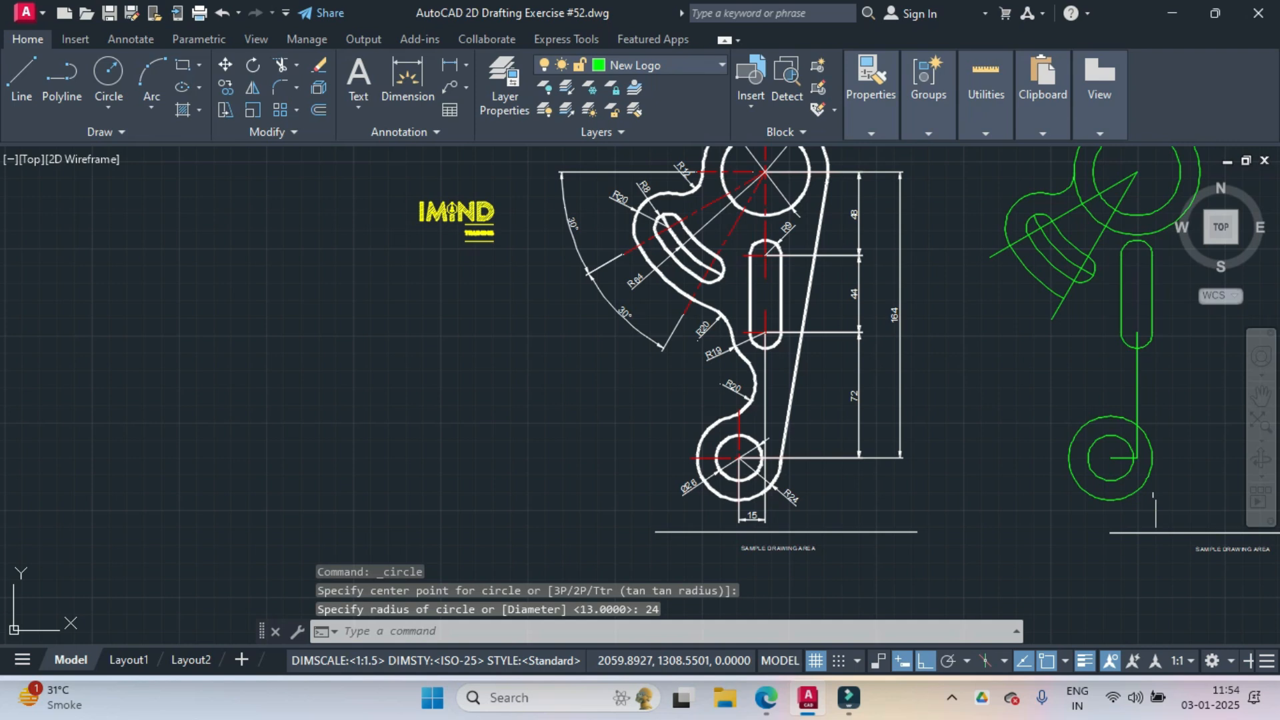
pyautogui.press('Return')
pyautogui.click(1140, 381)
pyautogui.click(1125, 458)
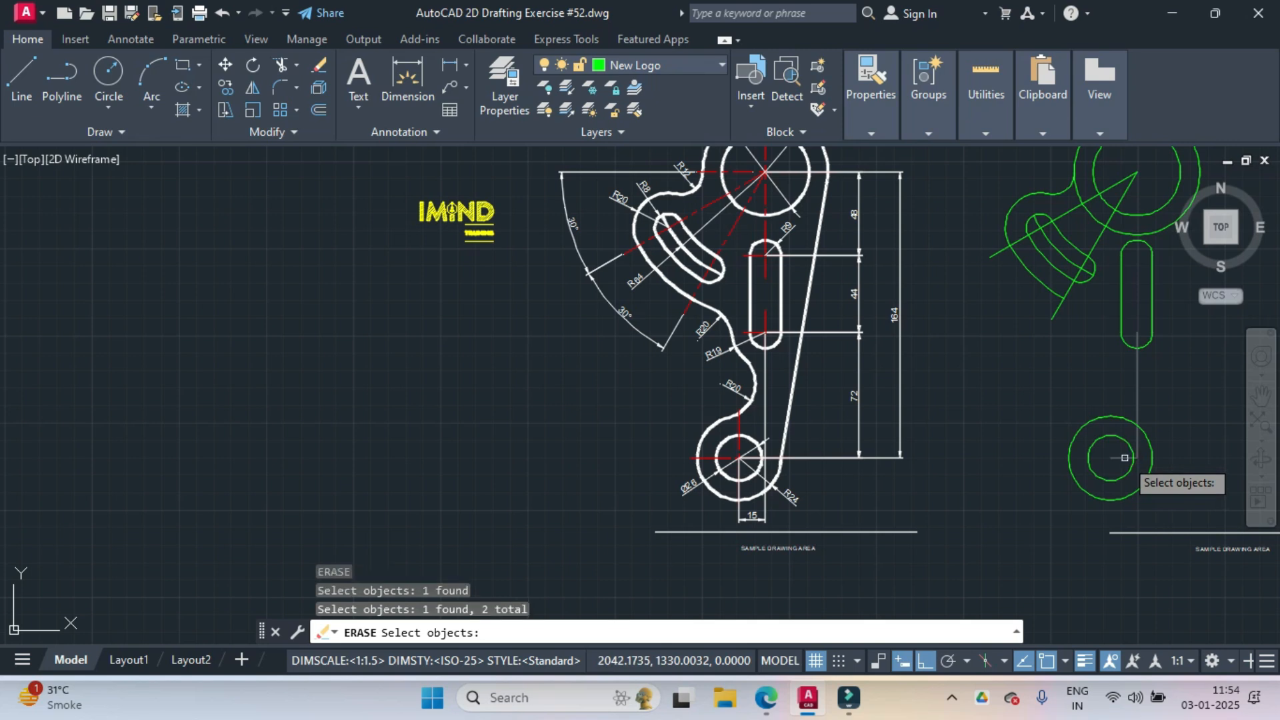
pyautogui.press('Return')
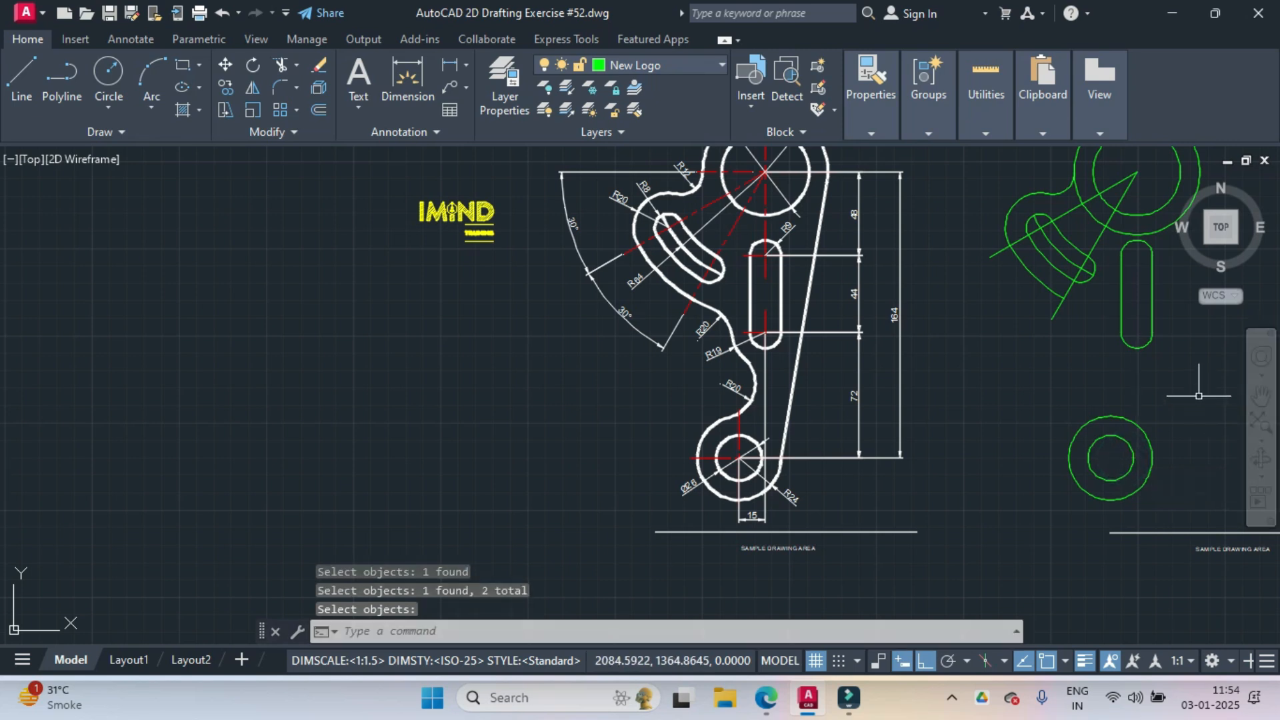
# - Draw a line tangent to the upper ring's outer circle and the lower radius-24 circle along the bracket's right side
pyautogui.moveTo(1187, 394); pyautogui.dragTo(970, 448, button='middle')
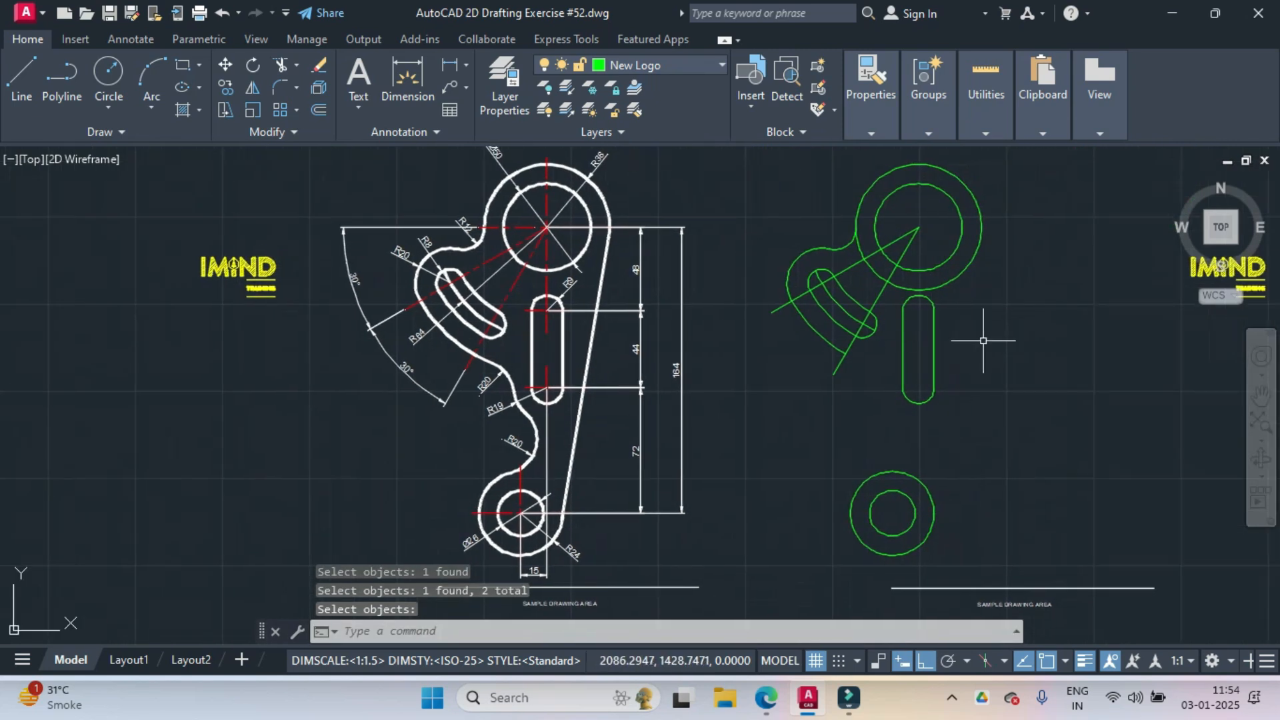
pyautogui.write('l')
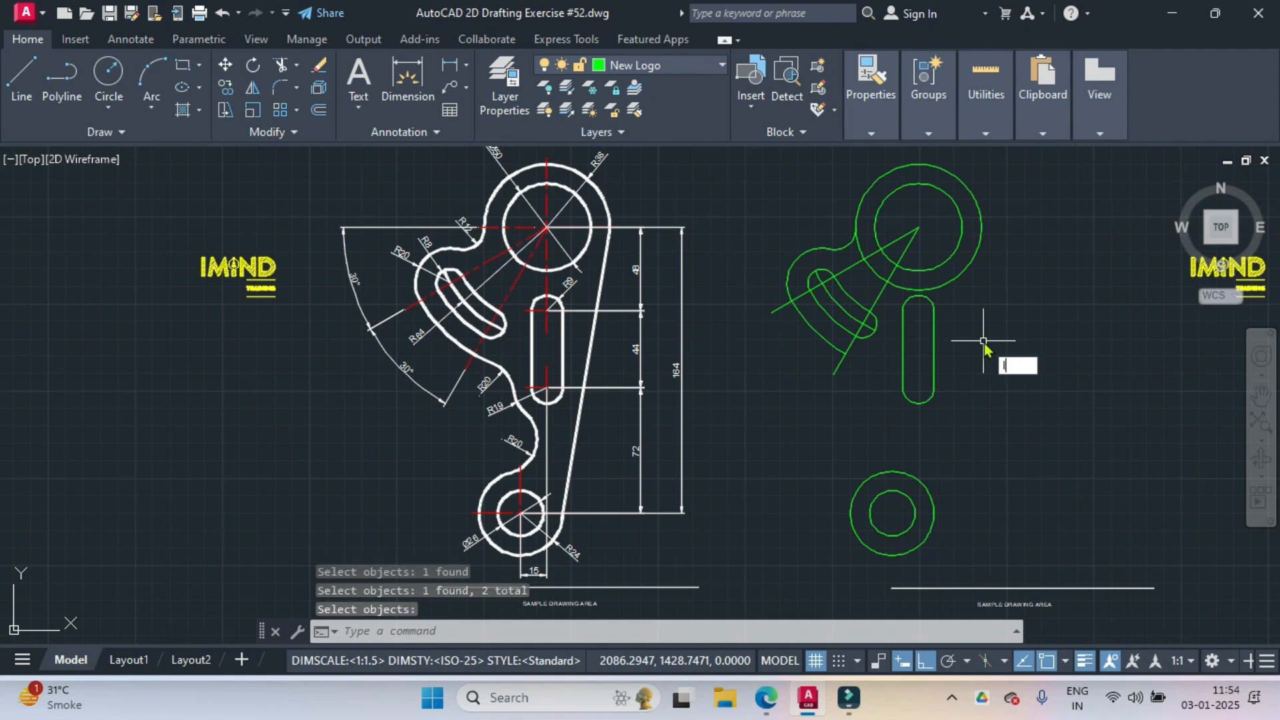
pyautogui.press('Return')
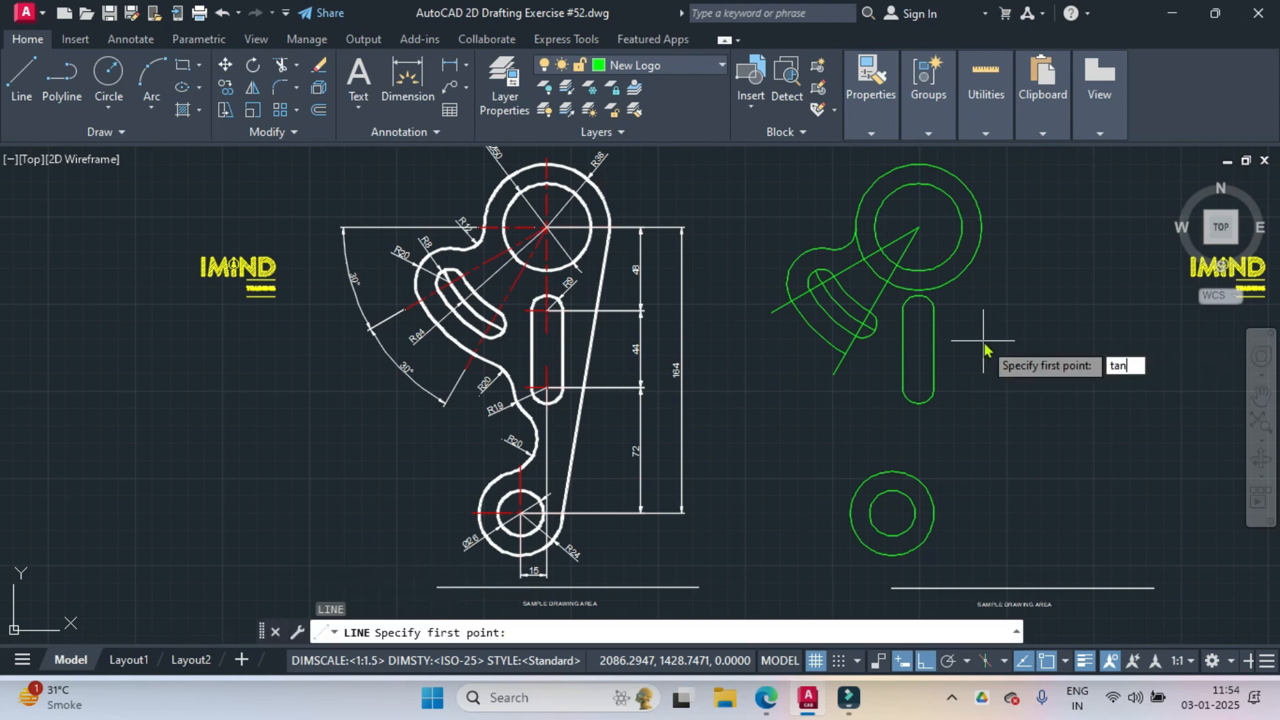
pyautogui.write('tan')
pyautogui.press('Return')
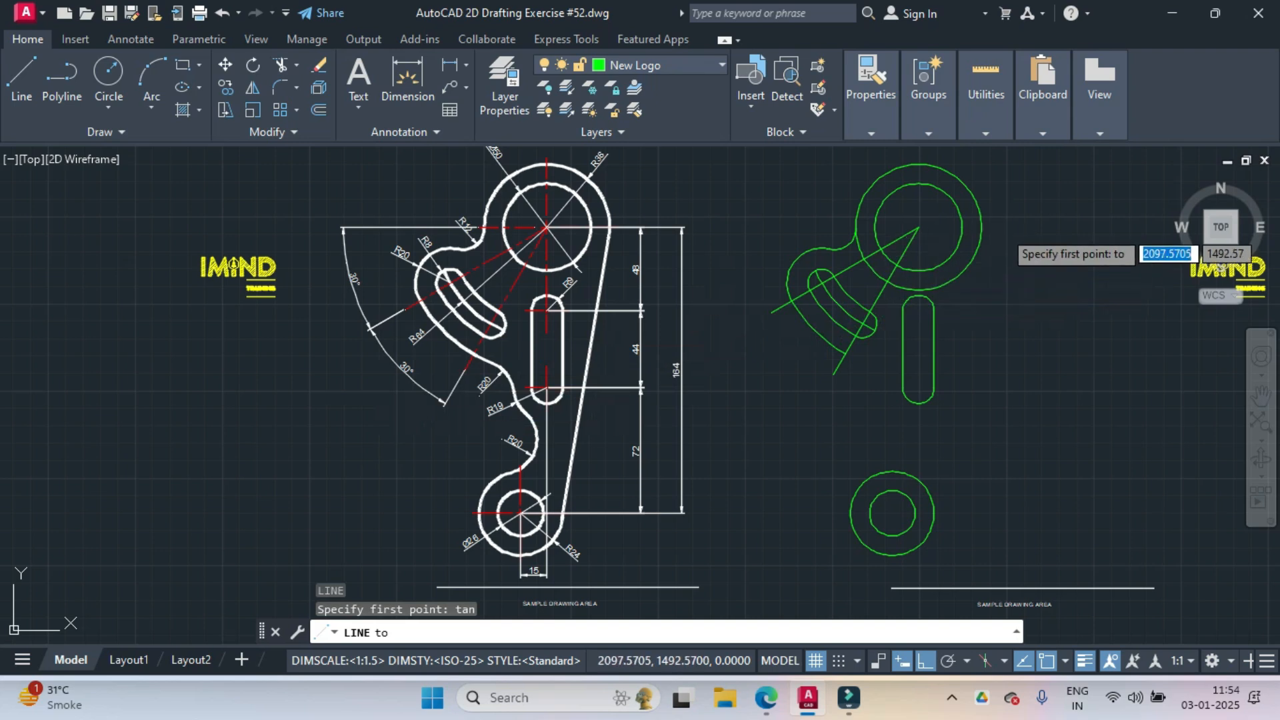
pyautogui.click(980, 246)
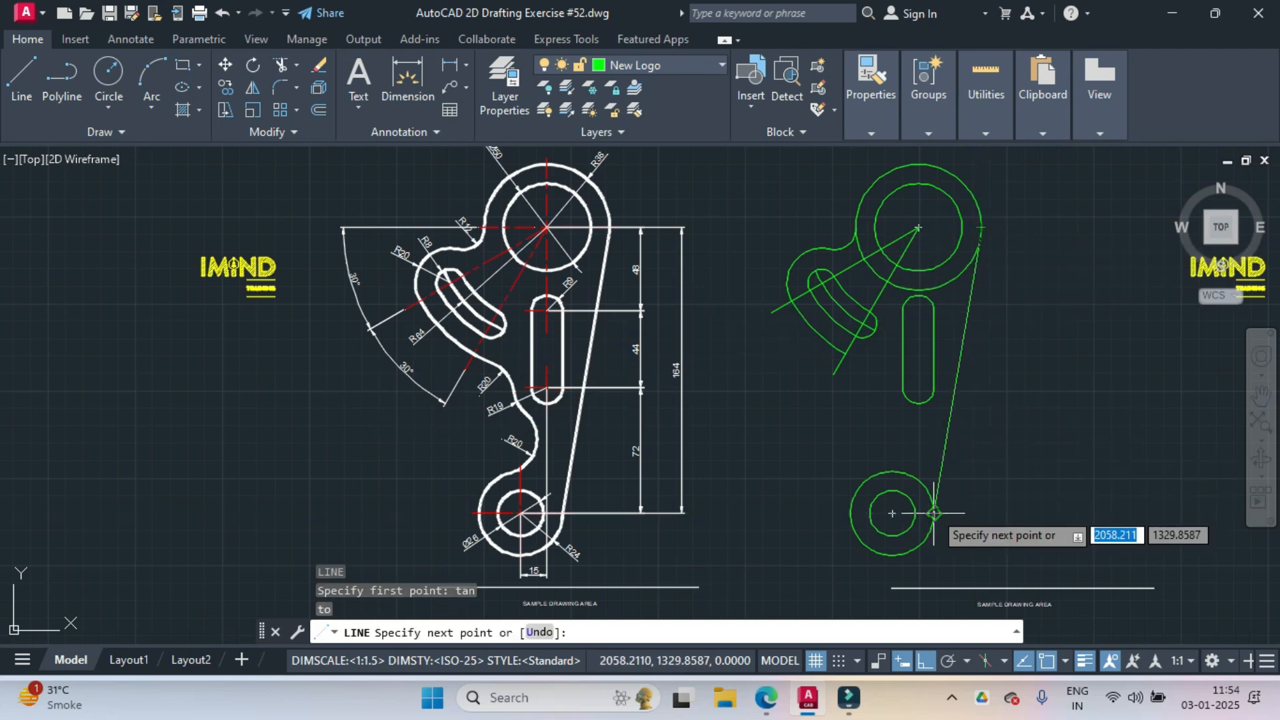
pyautogui.write('tan')
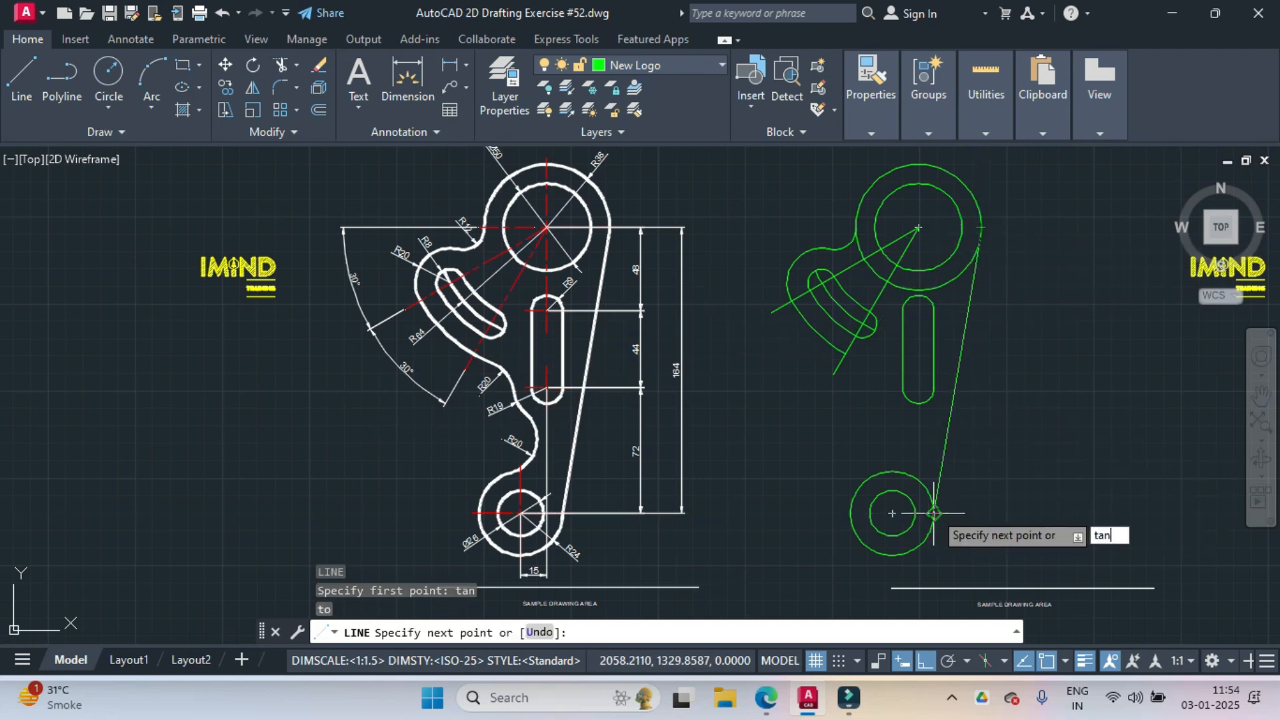
pyautogui.press('Return')
pyautogui.click(934, 510)
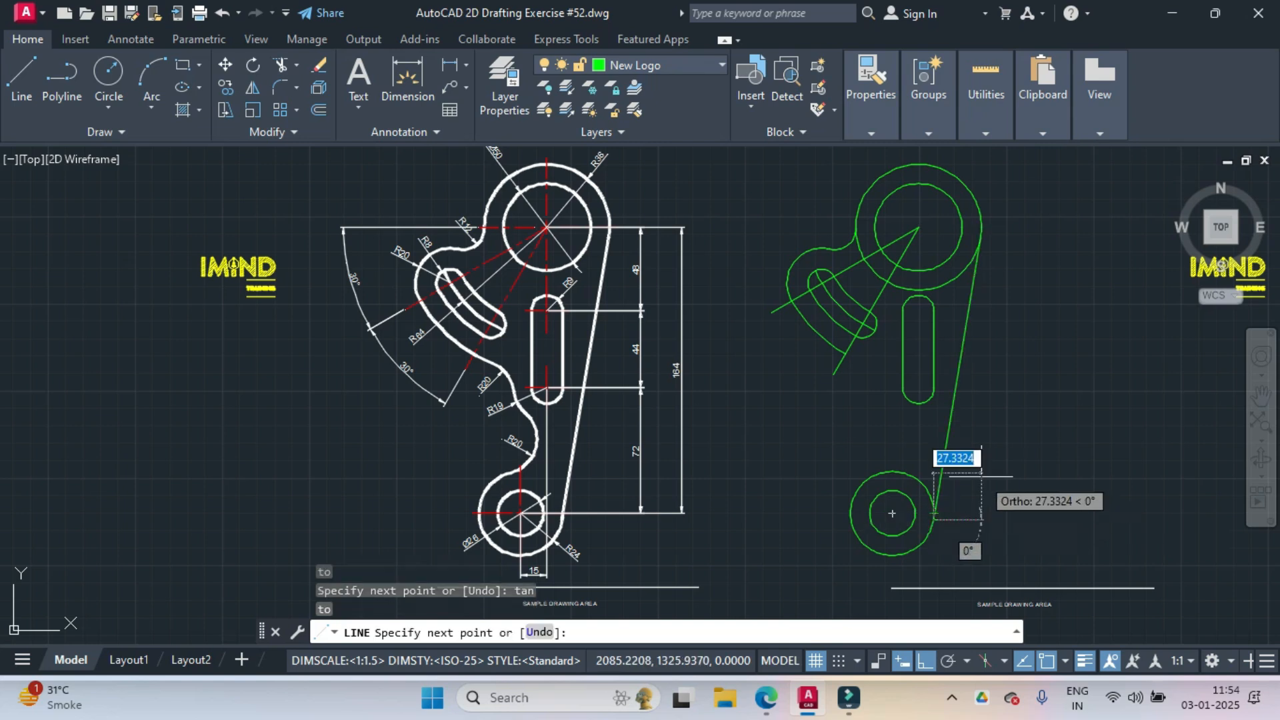
pyautogui.press('Return')
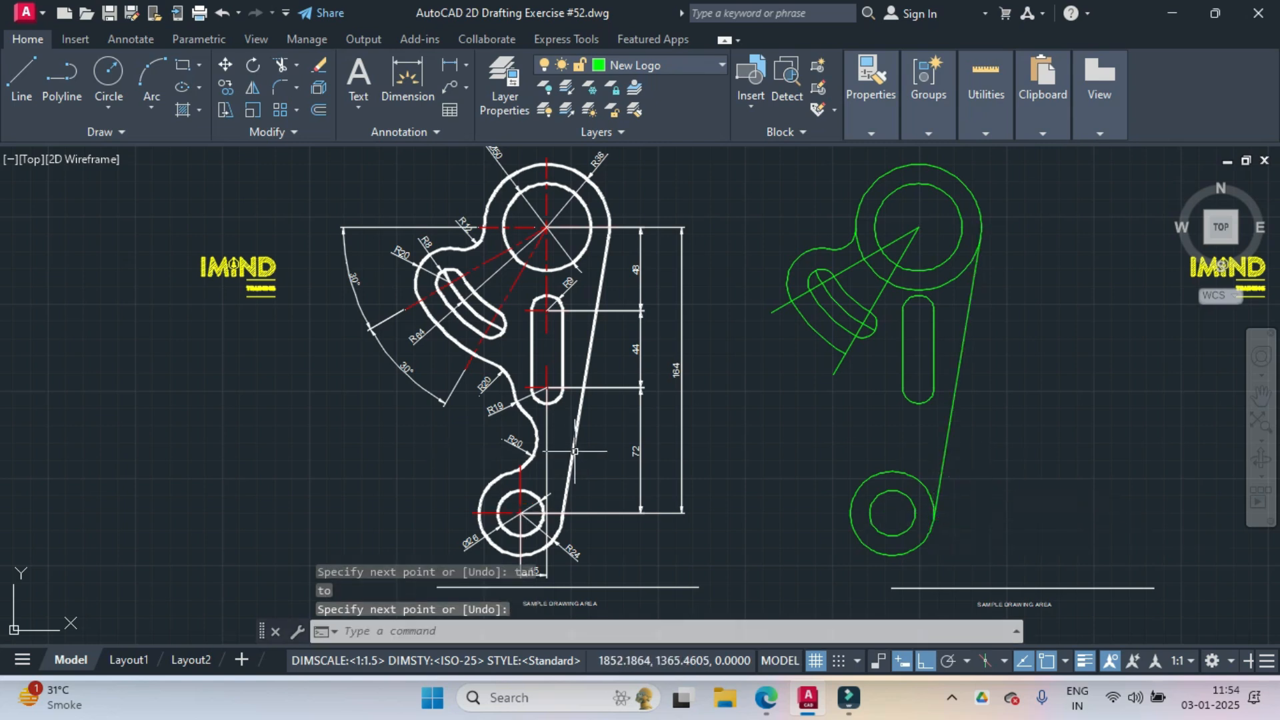
# - Draw a circle of radius 19 centred on the straight slot's lower arc
pyautogui.scroll(2, 892, 450)
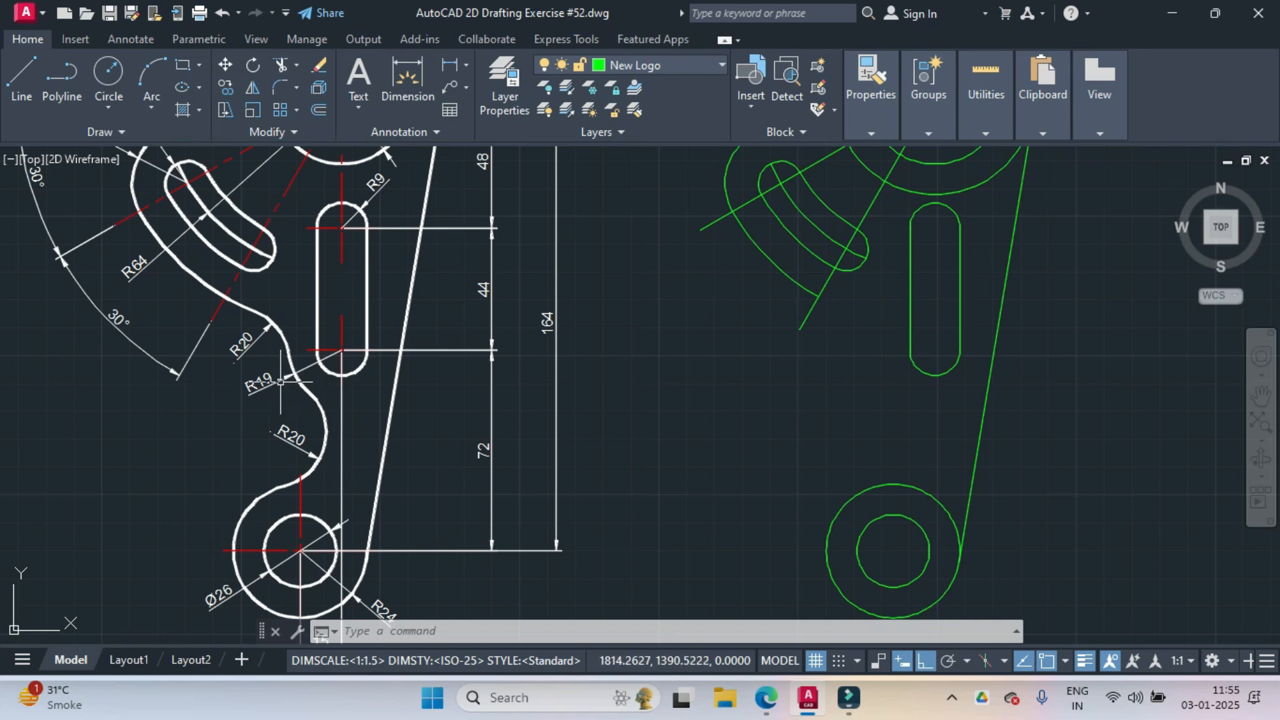
pyautogui.click(109, 116)
pyautogui.click(134, 140)
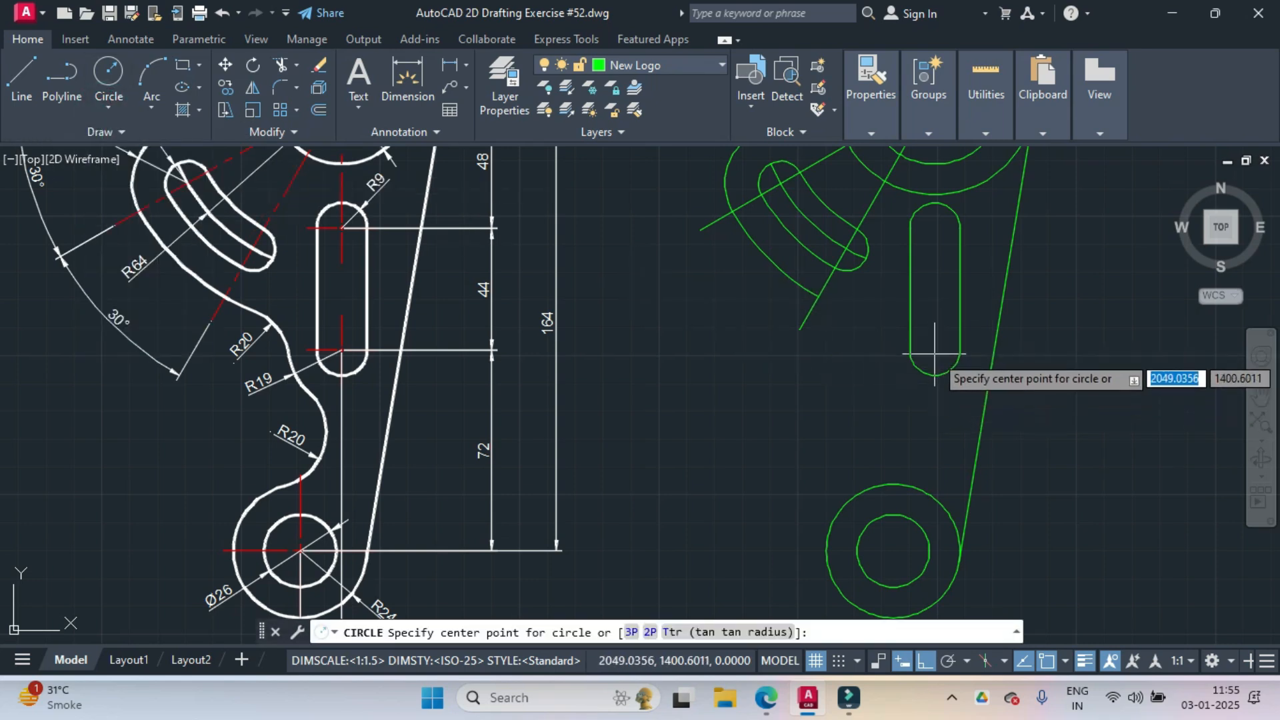
pyautogui.click(936, 349)
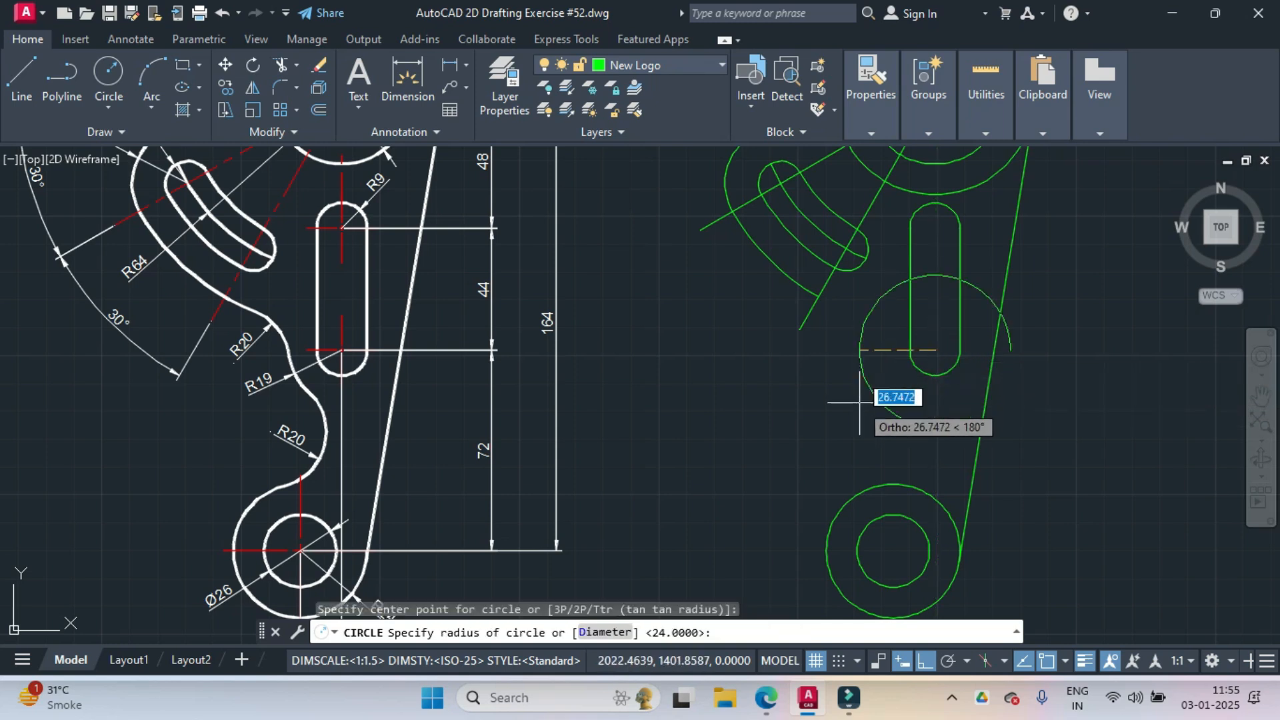
pyautogui.write('19')
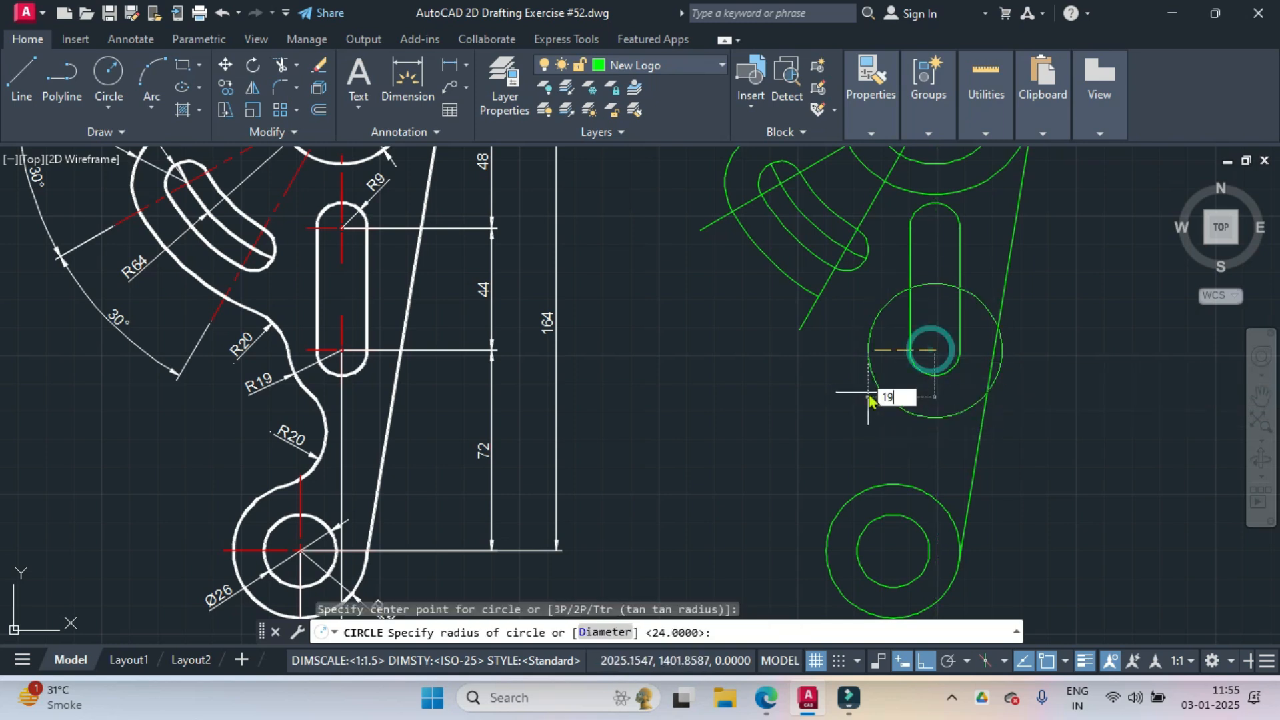
pyautogui.press('Return')
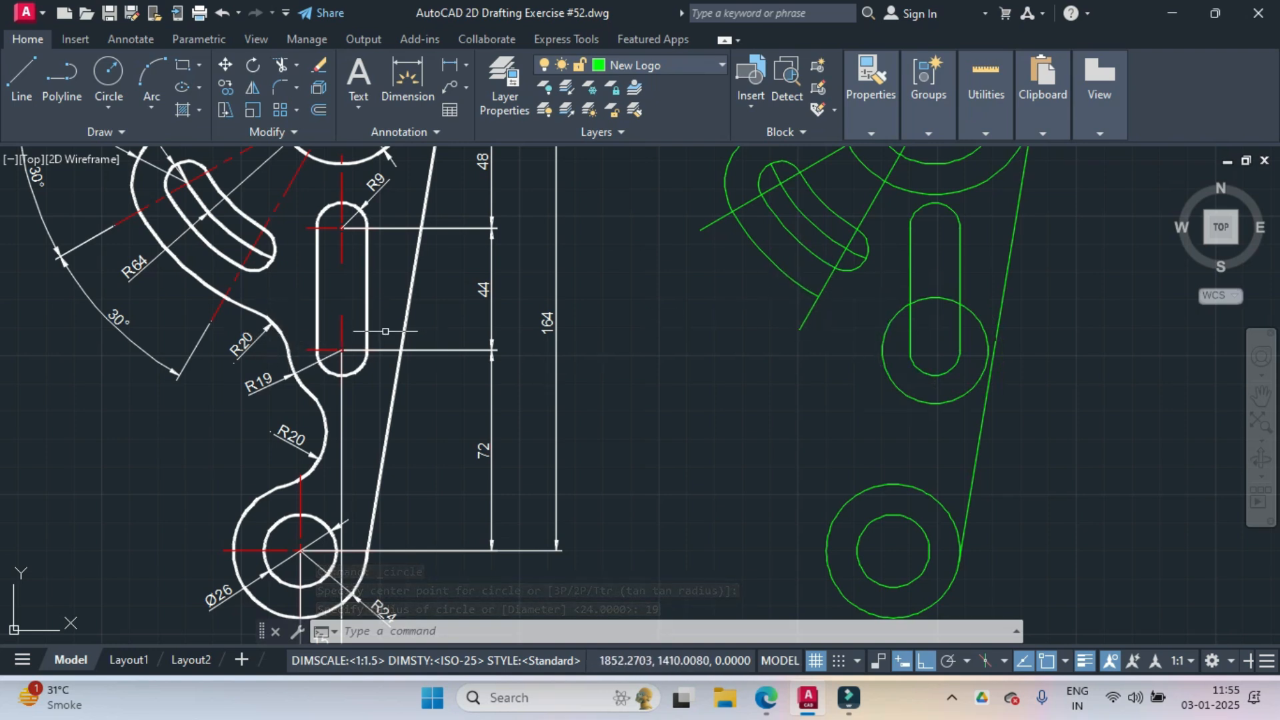
# - Fillet the outer arc around the curved slot to the radius-19 circle with a radius of 20
pyautogui.write('f')
pyautogui.press('Return')
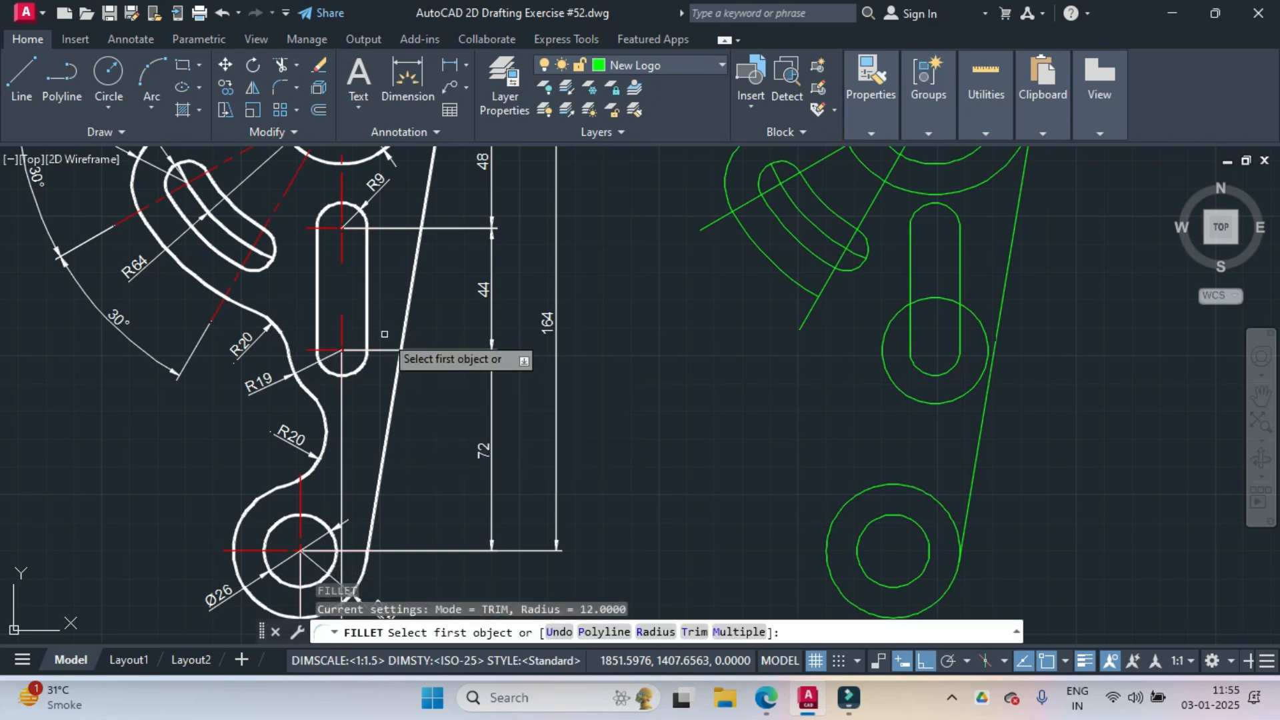
pyautogui.write('r')
pyautogui.press('Return')
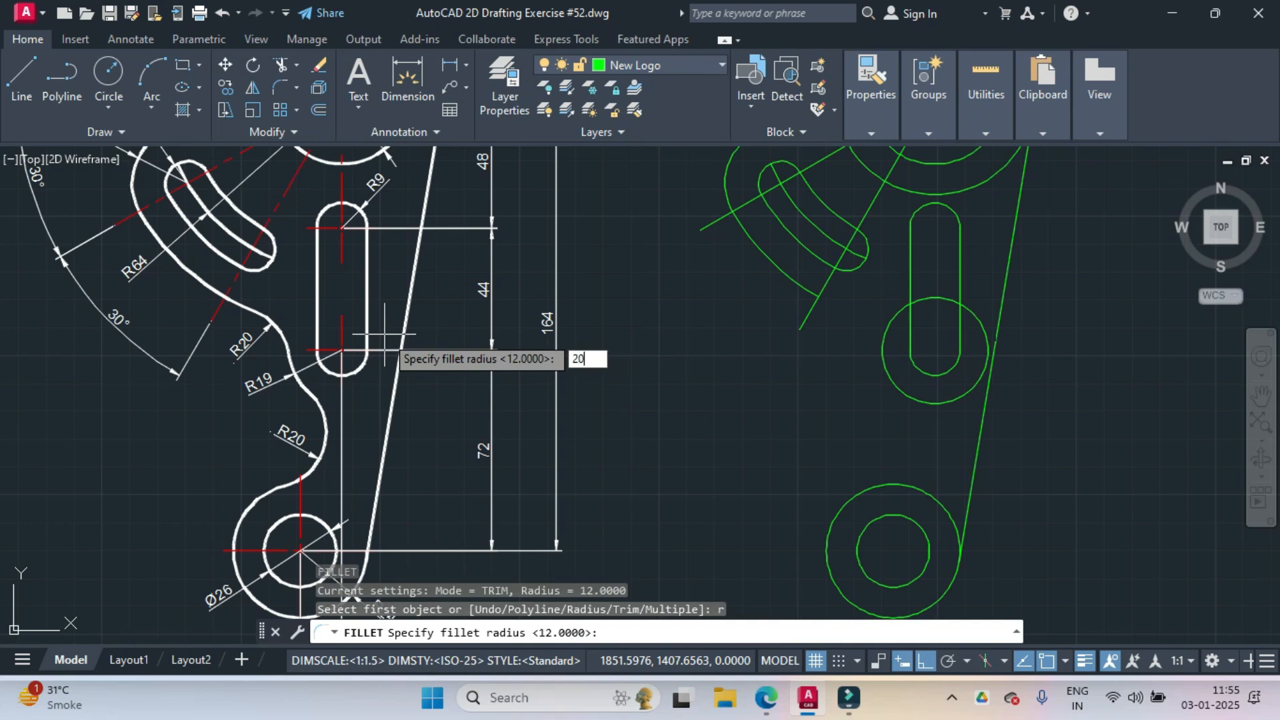
pyautogui.press('Return')
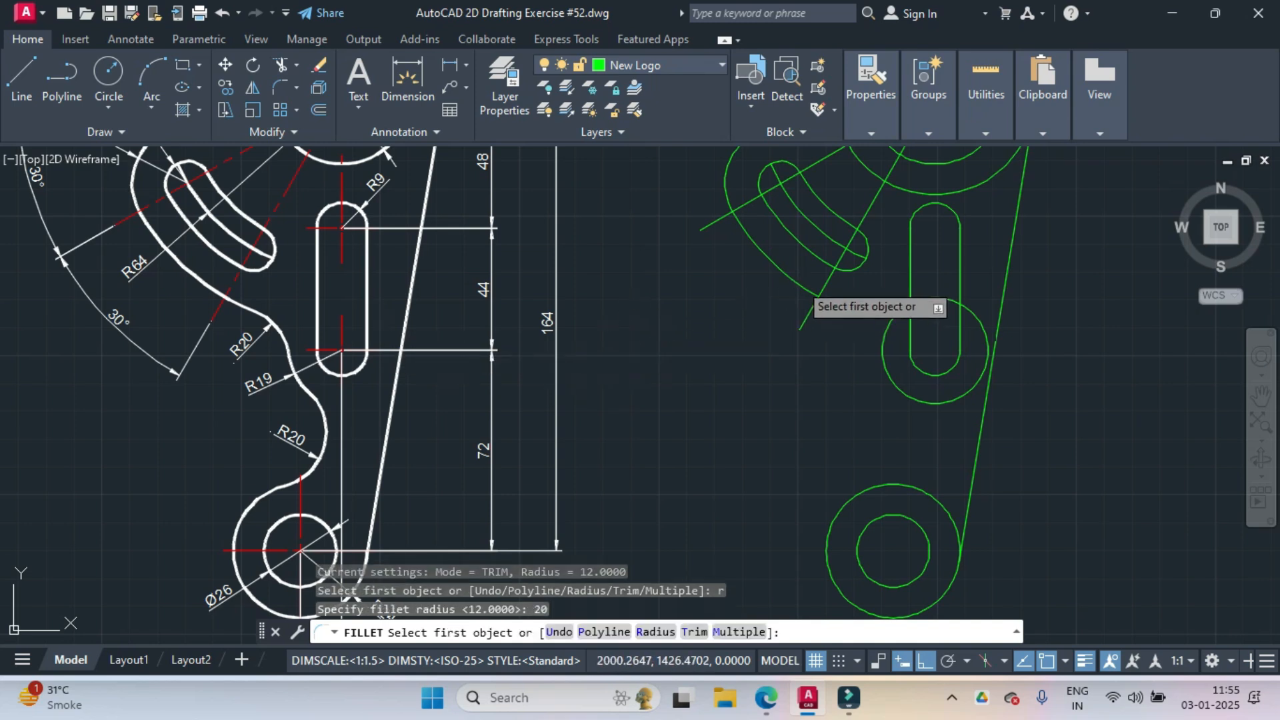
pyautogui.click(808, 297)
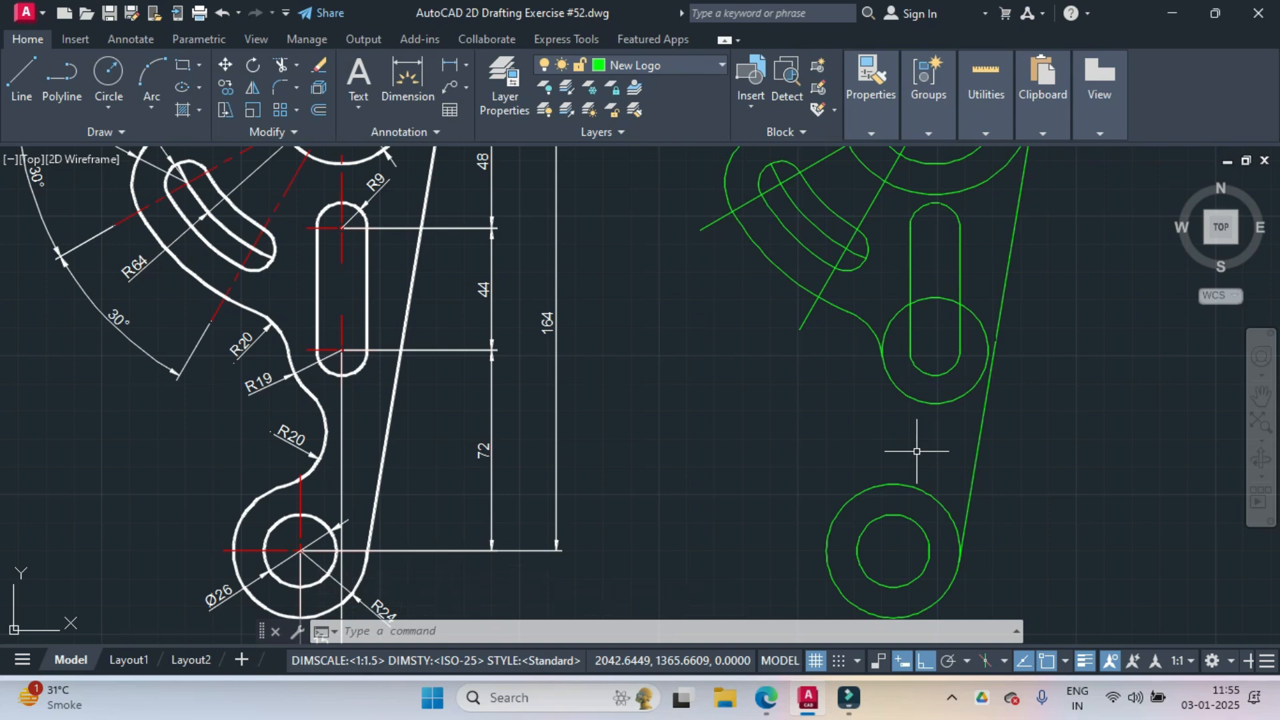
# - Fillet the lower radius-24 circle to the radius-19 circle on their left side with the same radius of 20
pyautogui.press('Return')
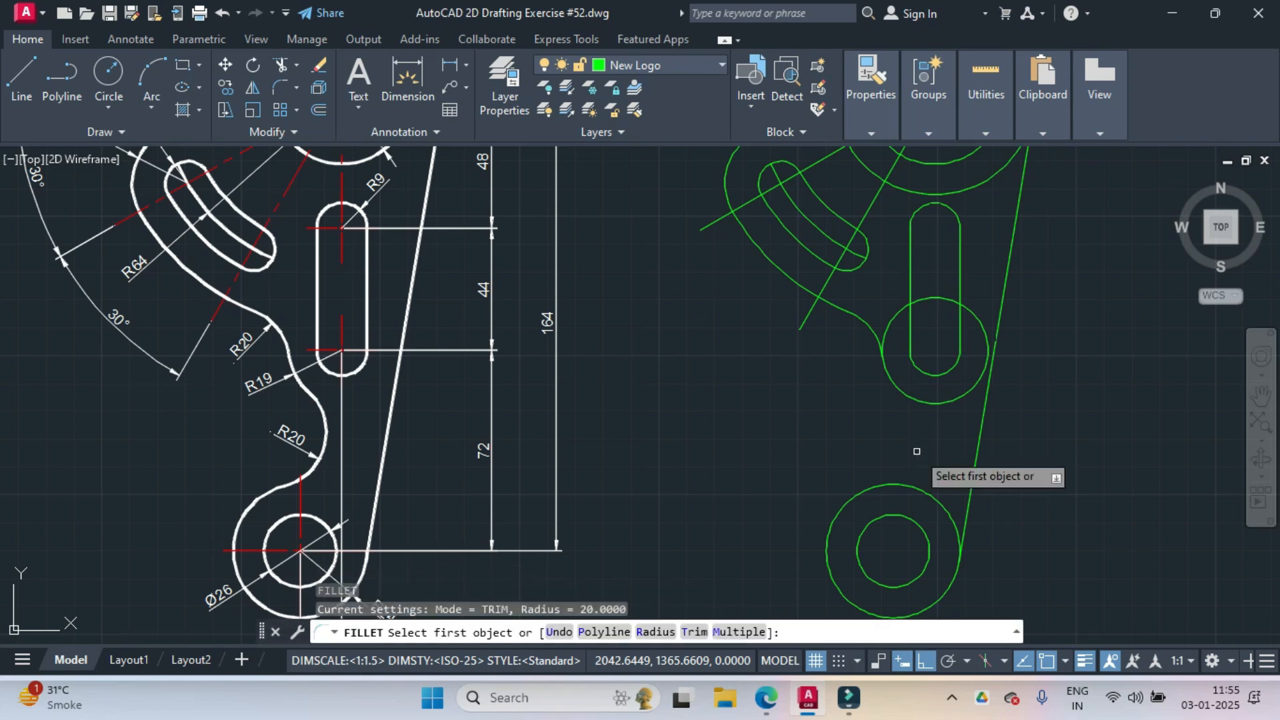
pyautogui.click(868, 491)
pyautogui.click(922, 400)
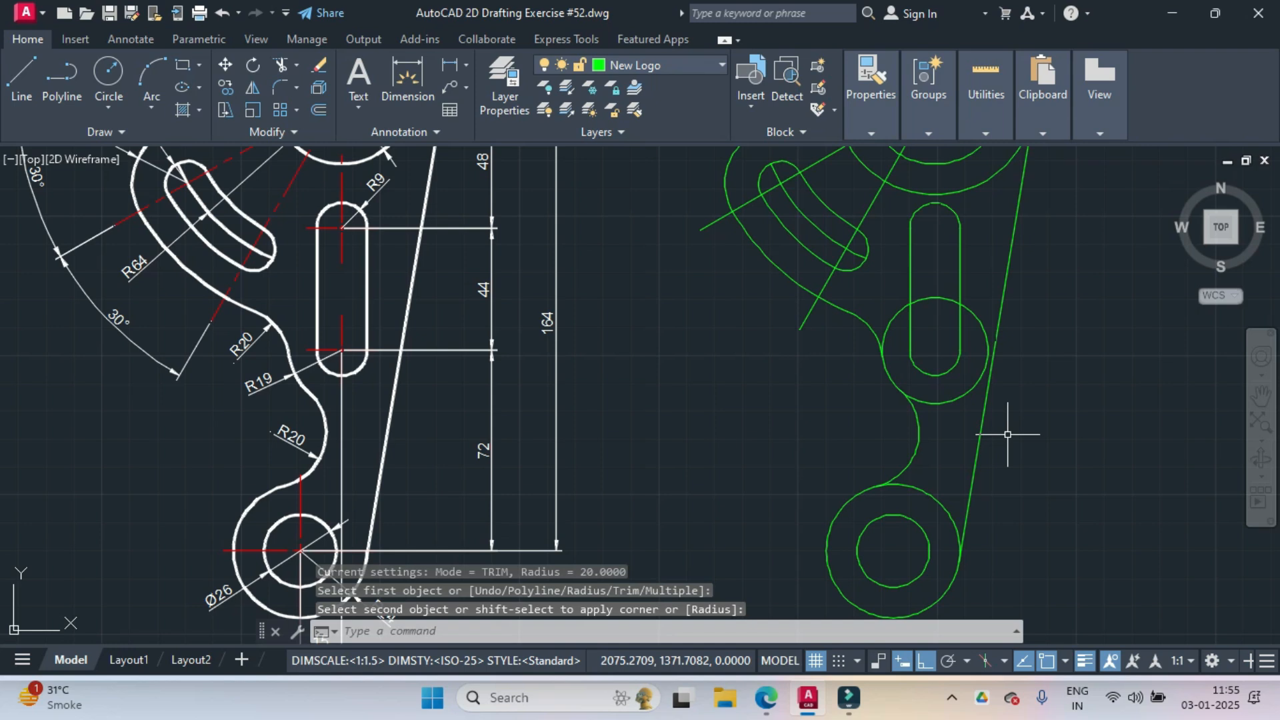
# - Trim the inner portions of the radius-24 circle, the radius-19 circle and the upper ring's outer circle to leave one continuous bracket outline
pyautogui.write('tr')
pyautogui.press('Return')
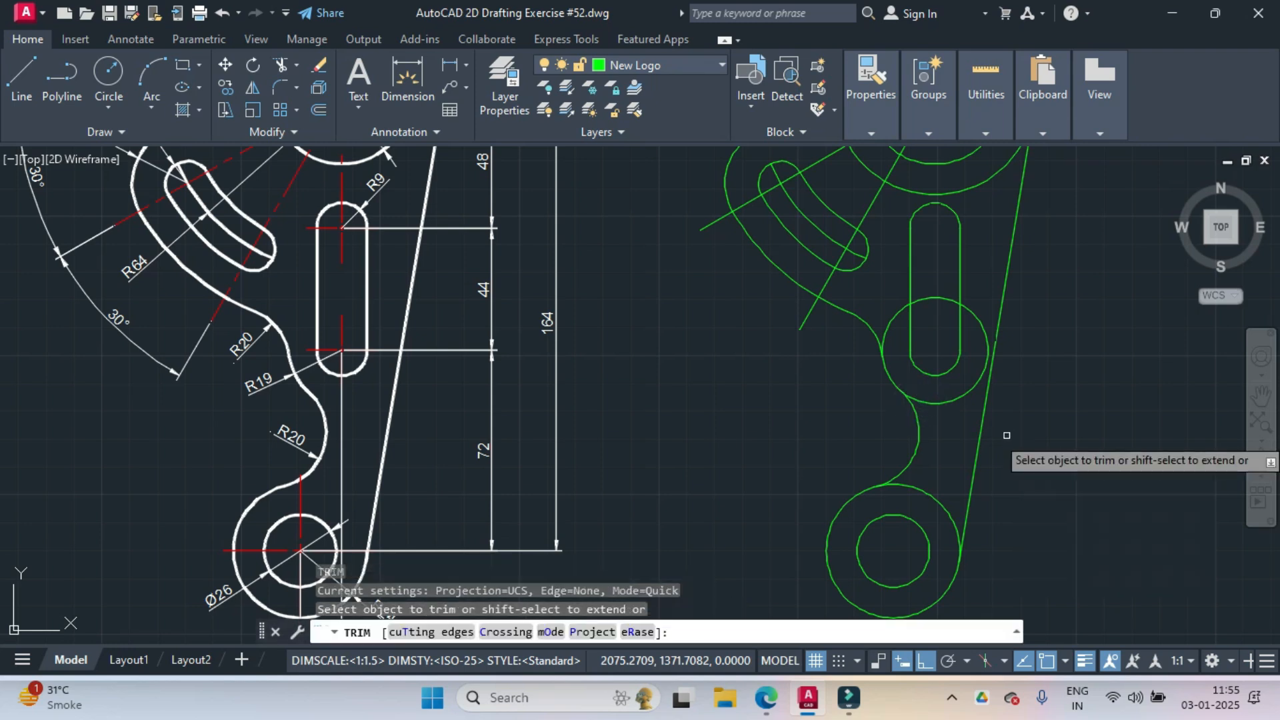
pyautogui.click(937, 502)
pyautogui.click(941, 402)
pyautogui.click(943, 303)
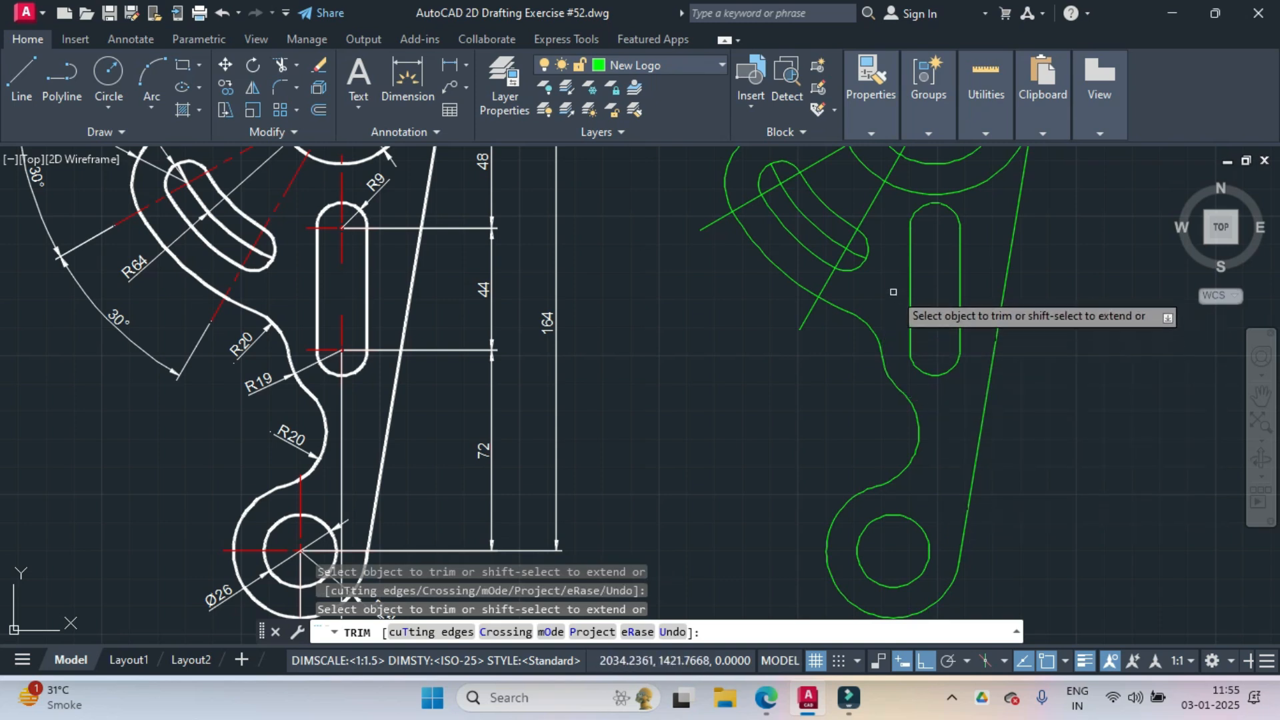
pyautogui.scroll(-2, 895, 290)
pyautogui.moveTo(874, 275); pyautogui.dragTo(862, 402, button='middle')
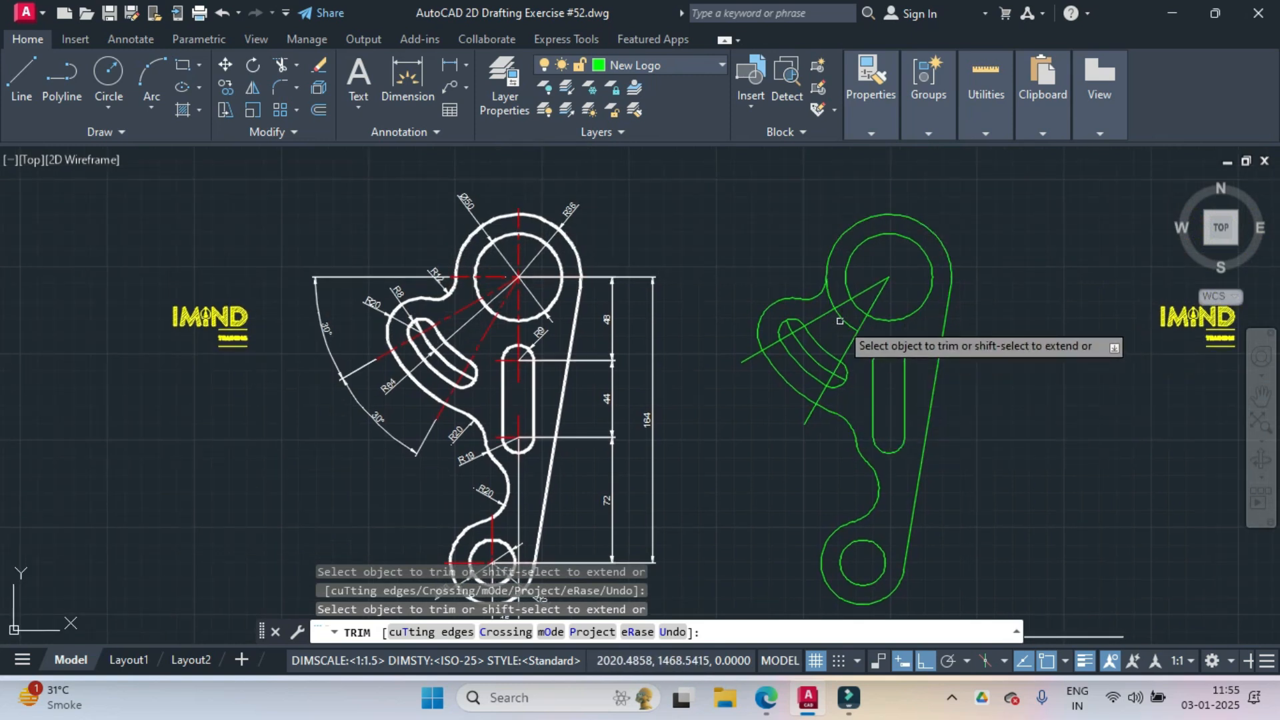
pyautogui.click(834, 298)
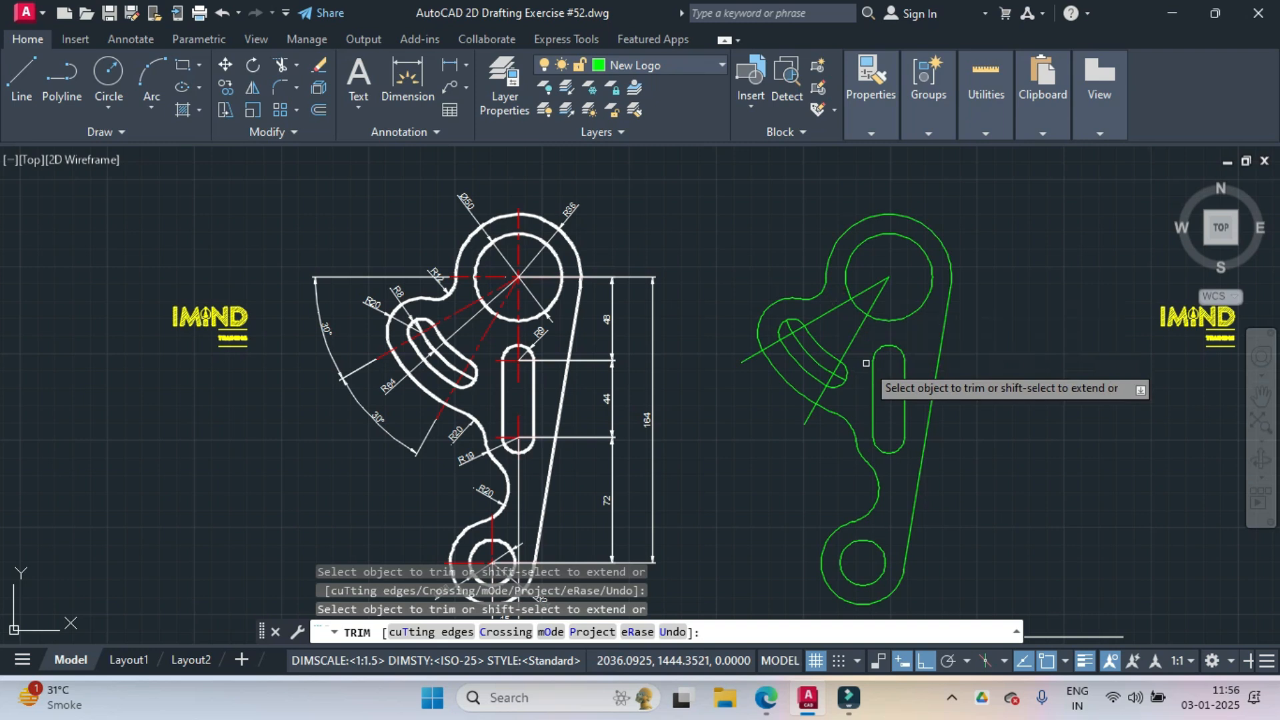
pyautogui.press('Escape')
# - Set the lineweight of the entire redrawn green bracket to 0.30 mm
pyautogui.scroll(-2, 820, 386)
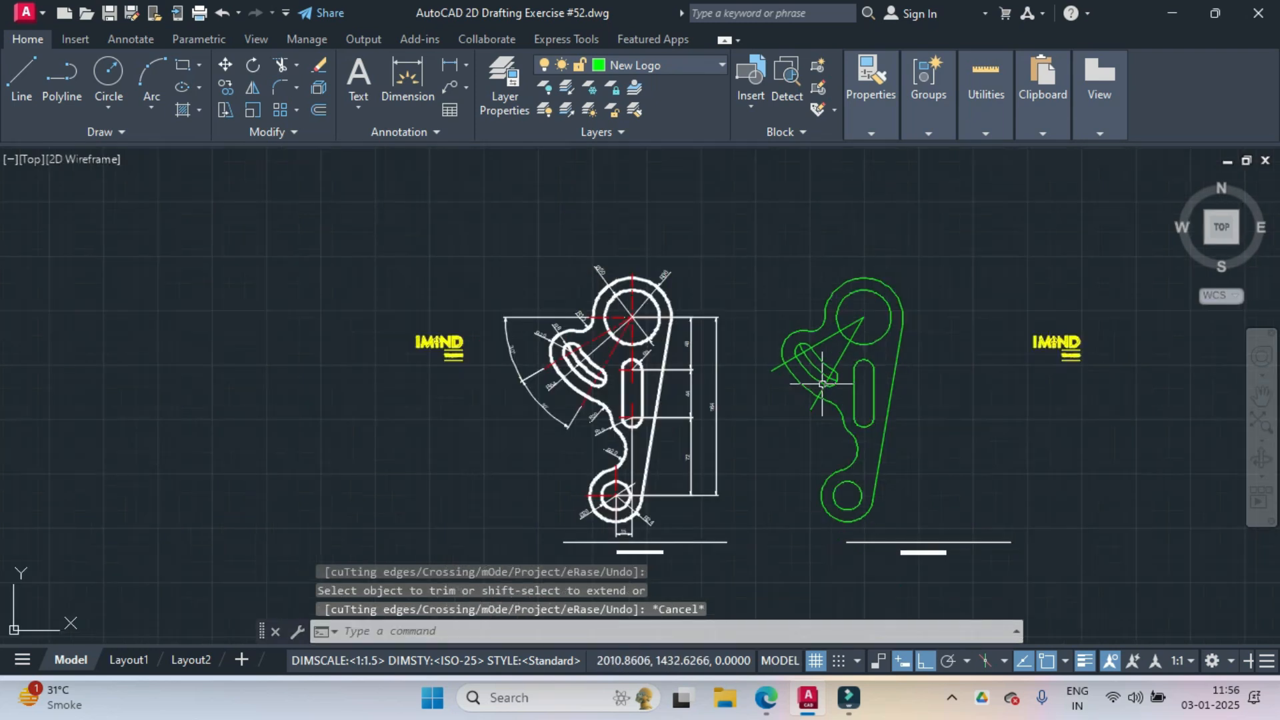
pyautogui.click(766, 266)
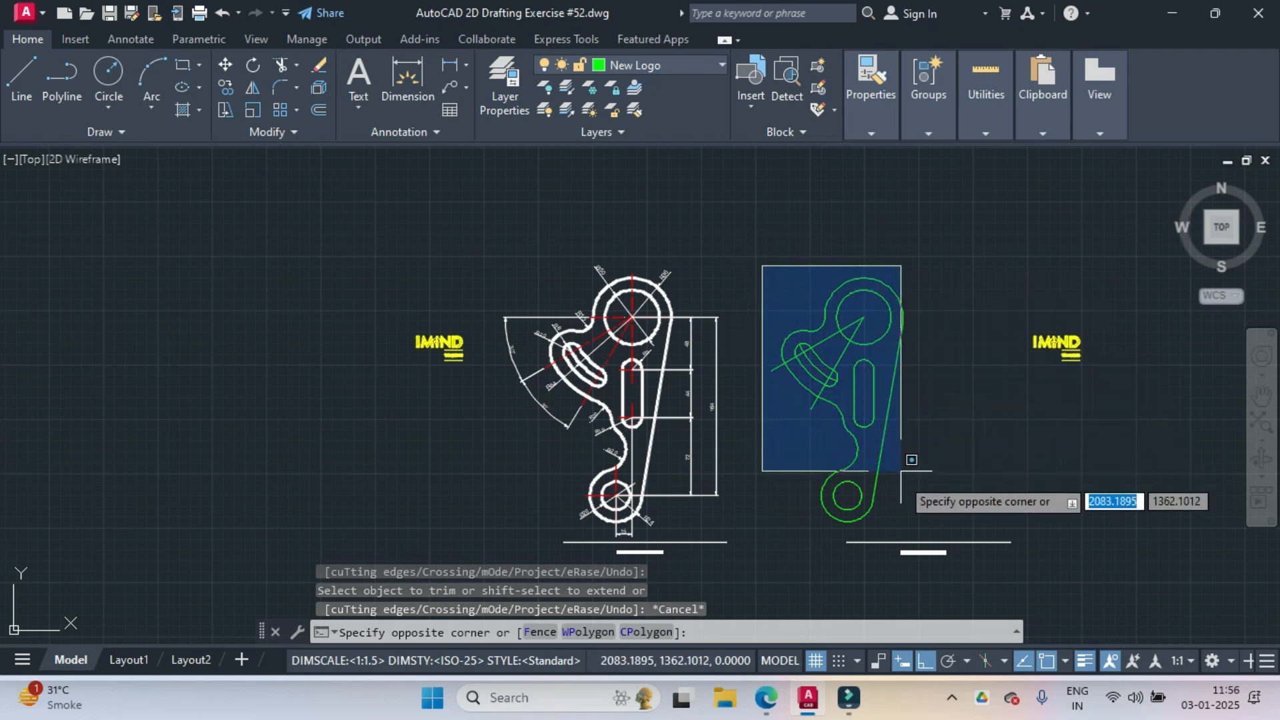
pyautogui.click(919, 529)
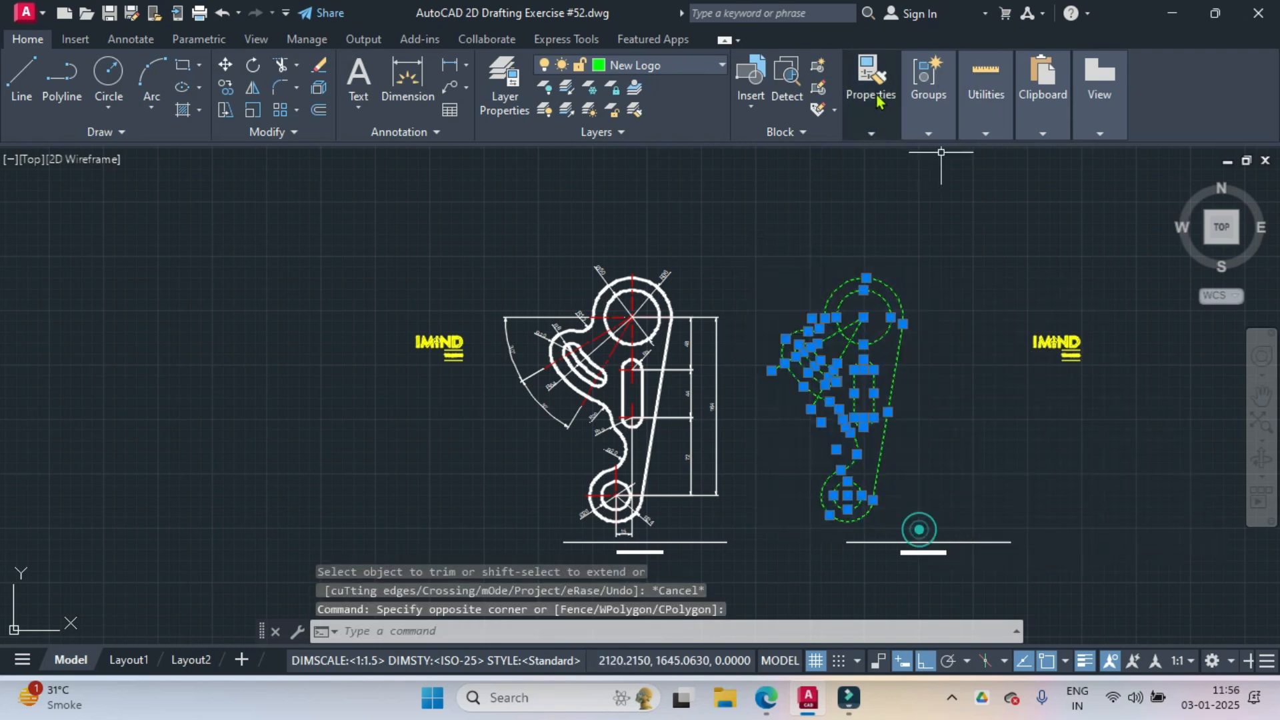
pyautogui.click(871, 130)
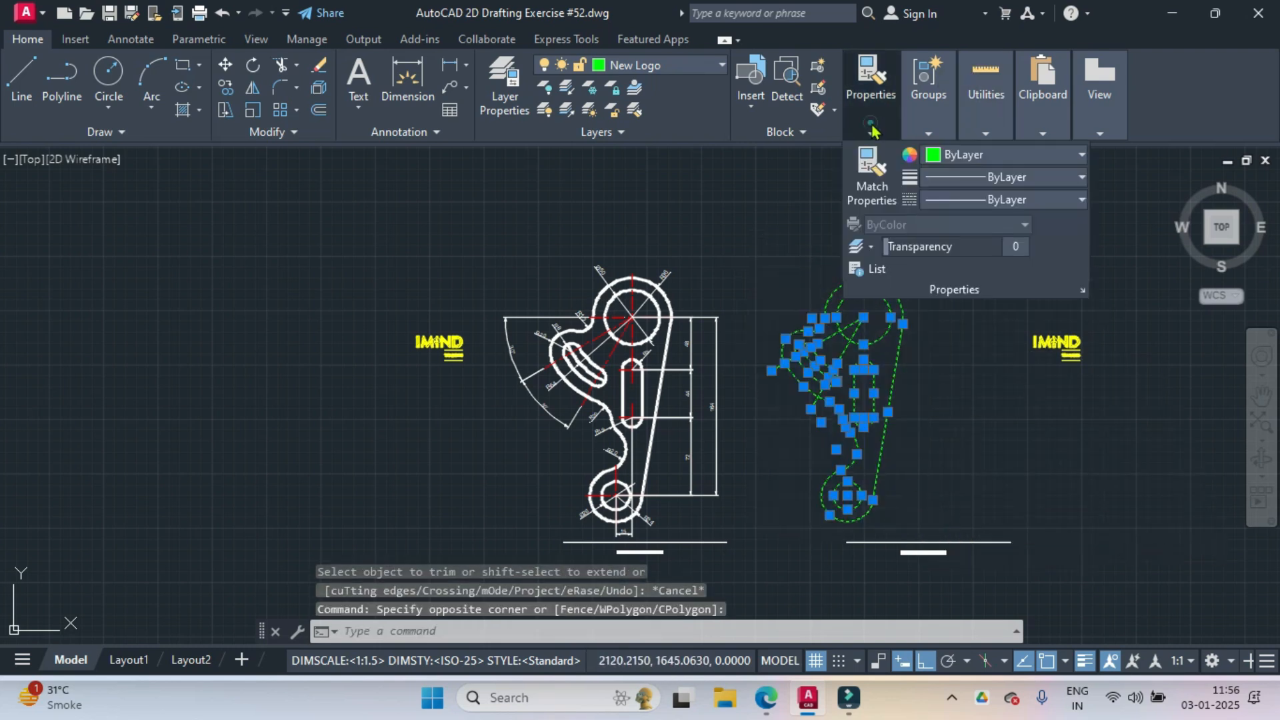
pyautogui.click(986, 180)
pyautogui.scroll(-1, 994, 401)
pyautogui.click(994, 374)
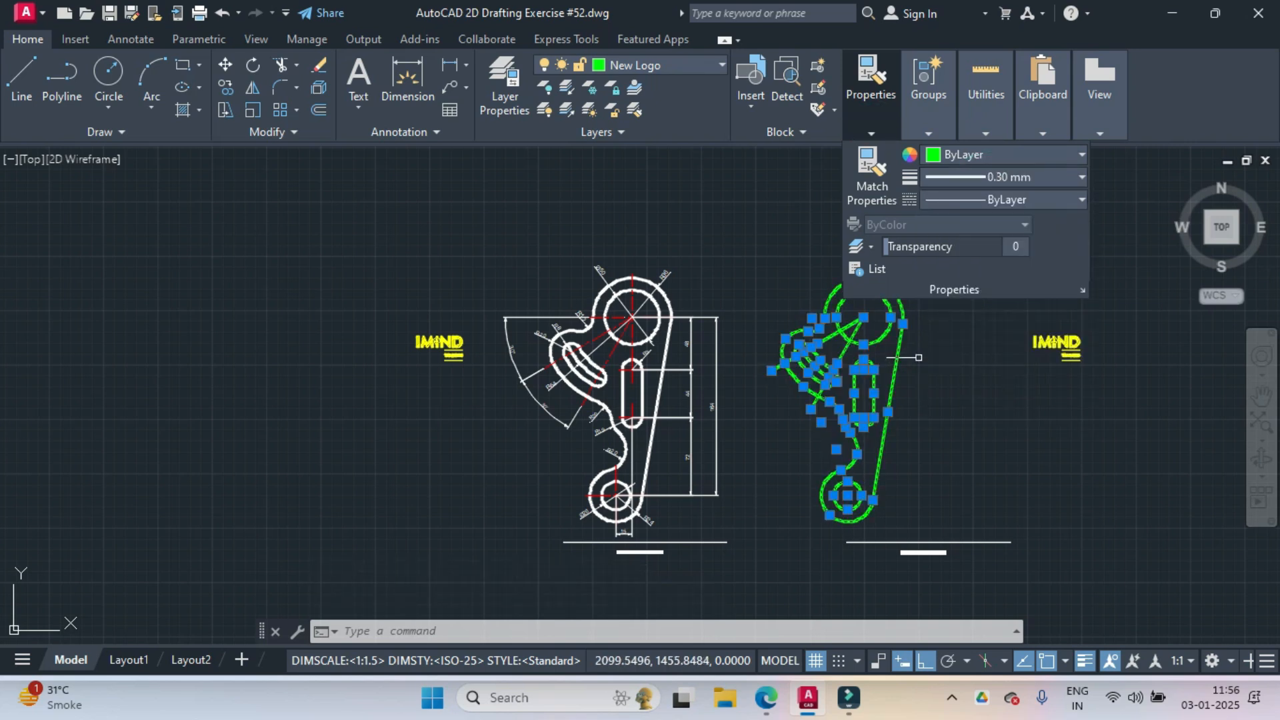
# - Add center marks to the green bracket's upper outer arc, both end arcs of the straight slot and the lower outer arc
pyautogui.scroll(2, 919, 357)
pyautogui.press('Escape')
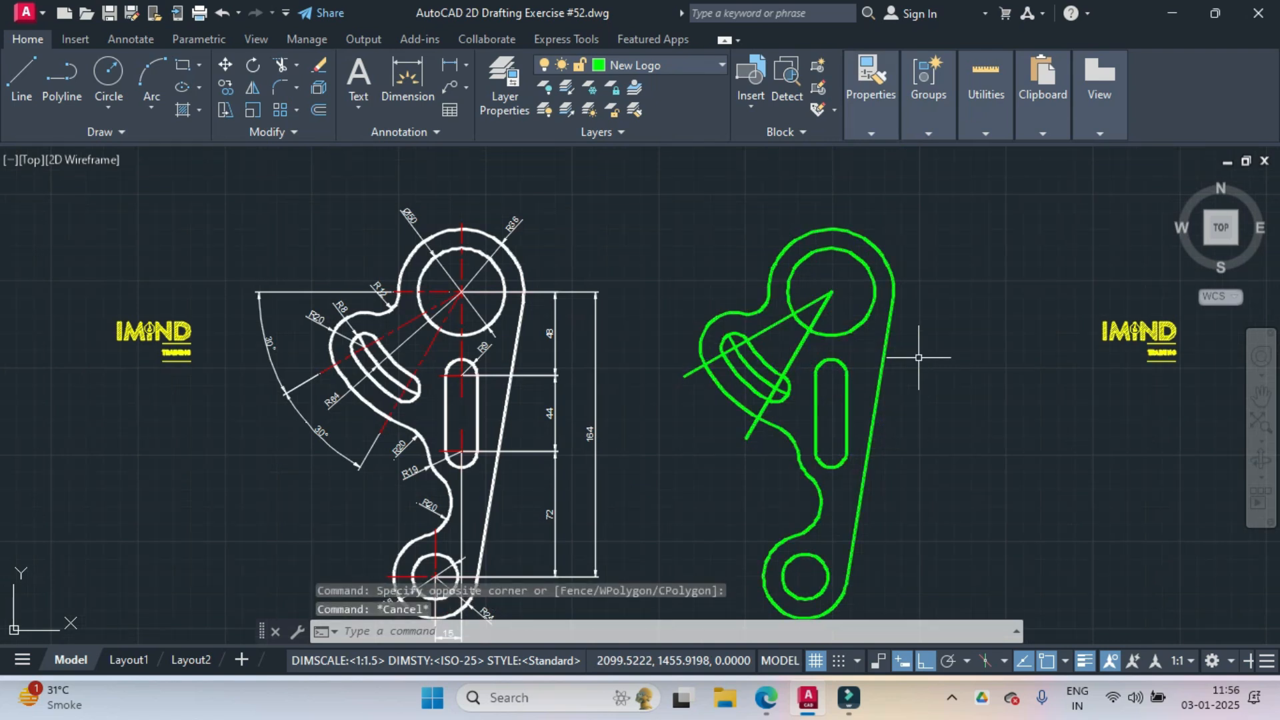
pyautogui.write('cm')
pyautogui.press('Return')
pyautogui.click(881, 261)
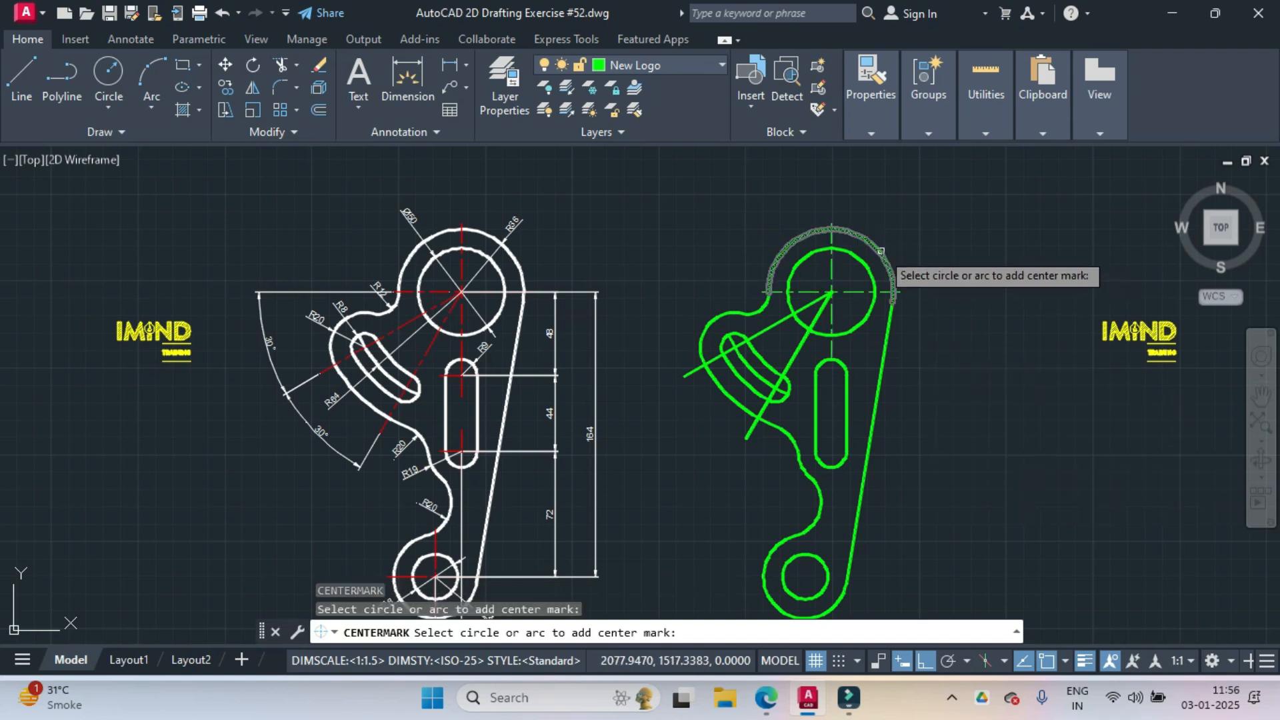
pyautogui.click(833, 467)
pyautogui.click(831, 596)
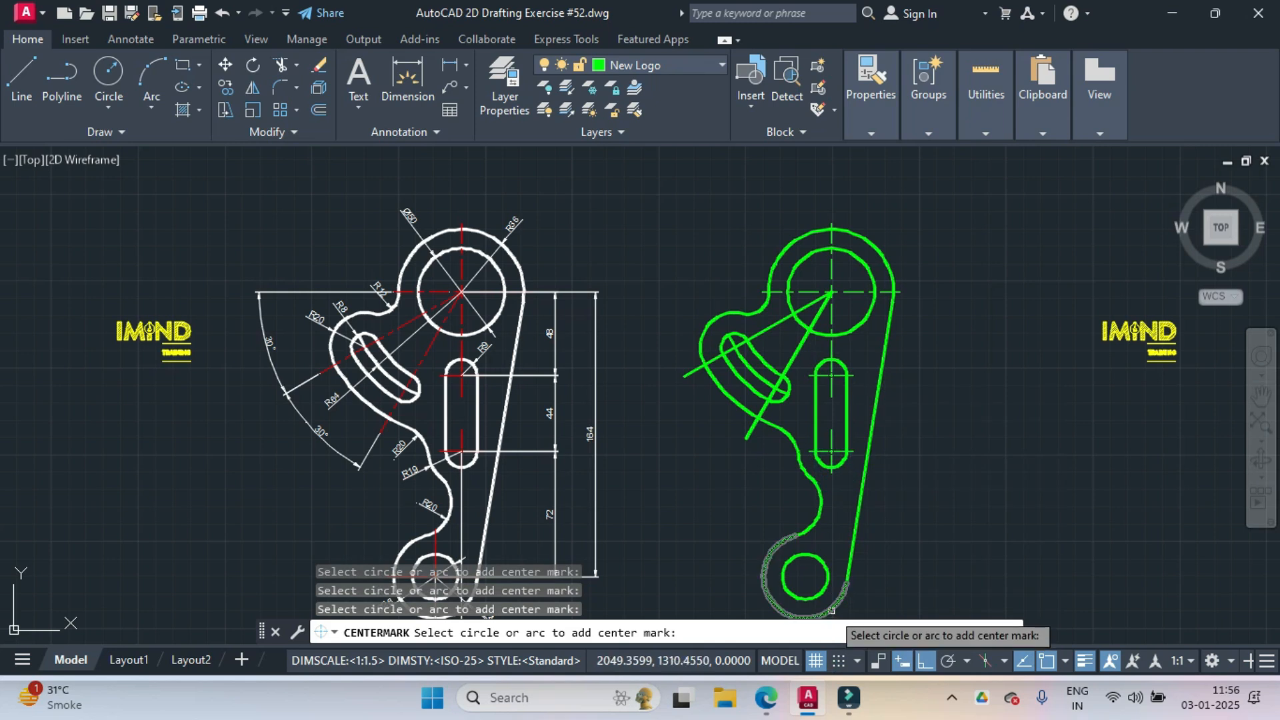
pyautogui.press('Escape')
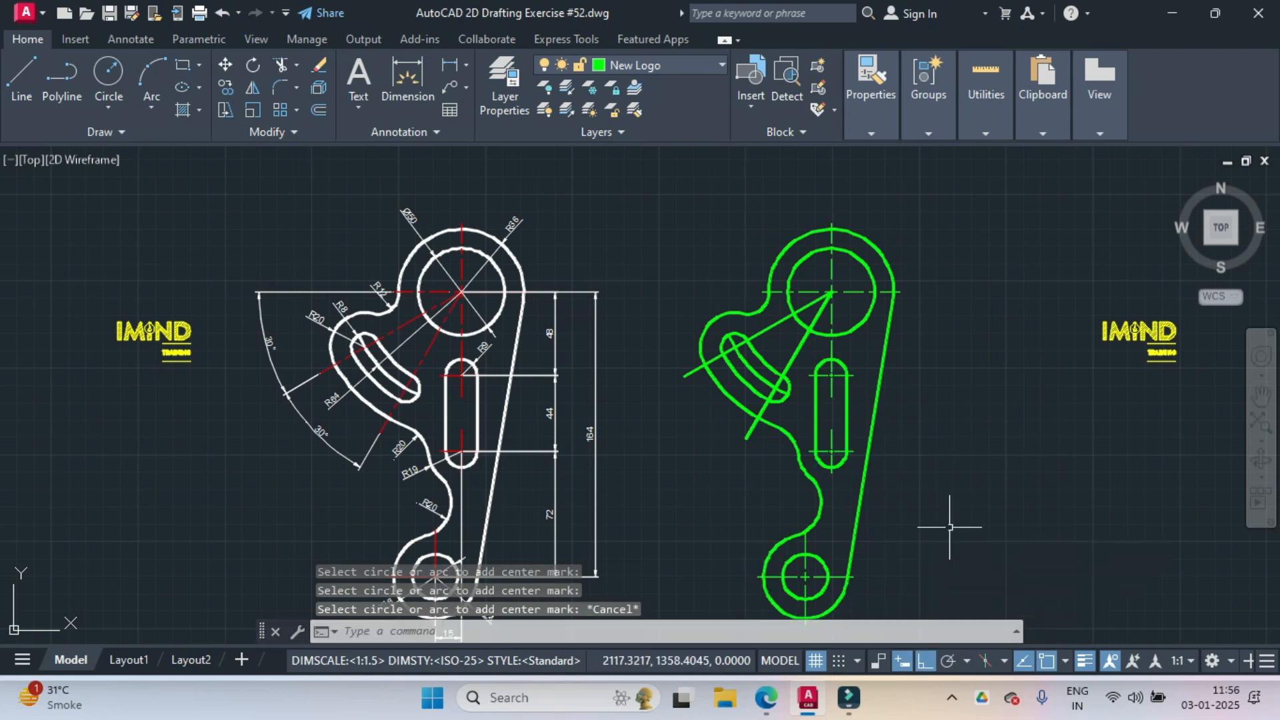
# - Change the color of the green bracket's four center marks to Red
pyautogui.click(838, 554)
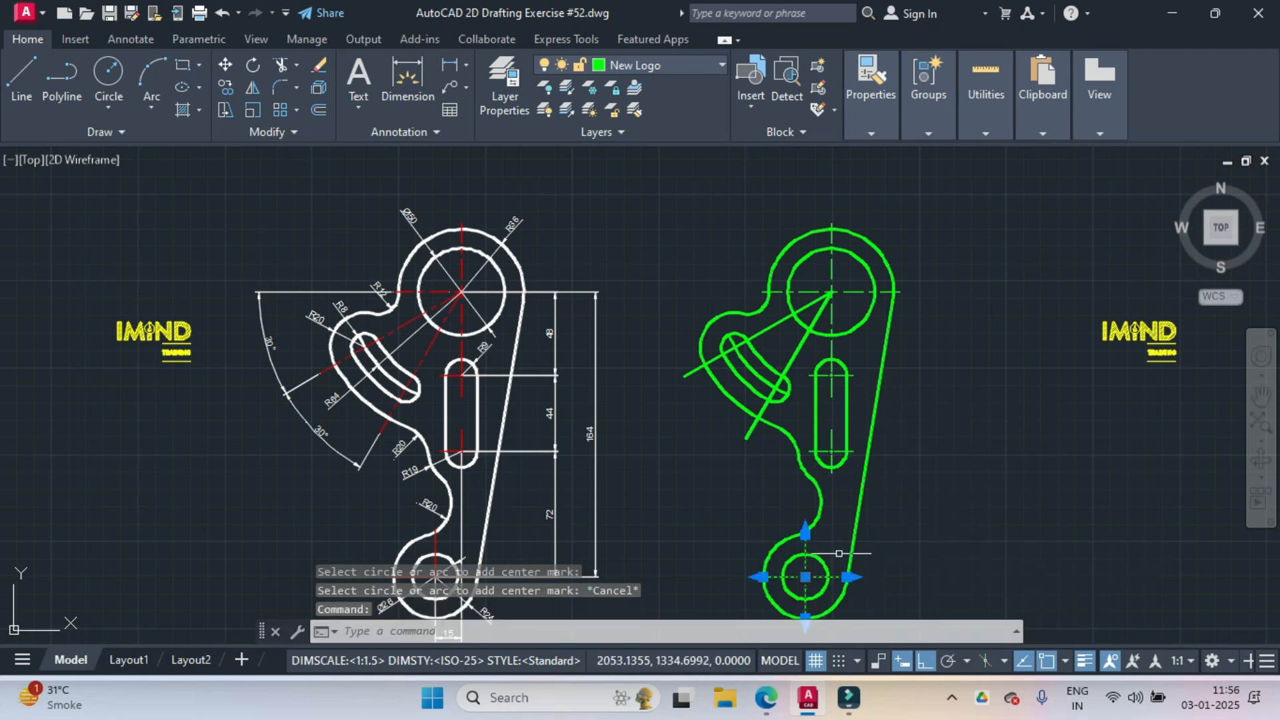
pyautogui.click(838, 450)
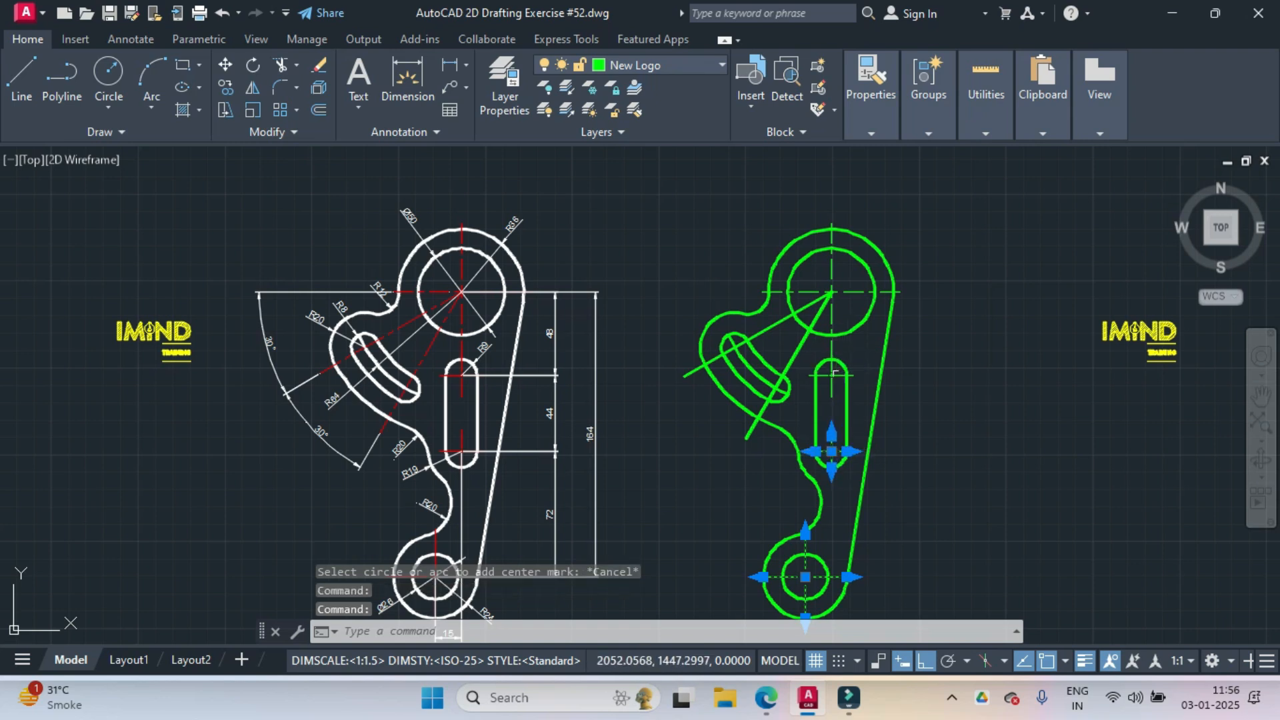
pyautogui.click(832, 376)
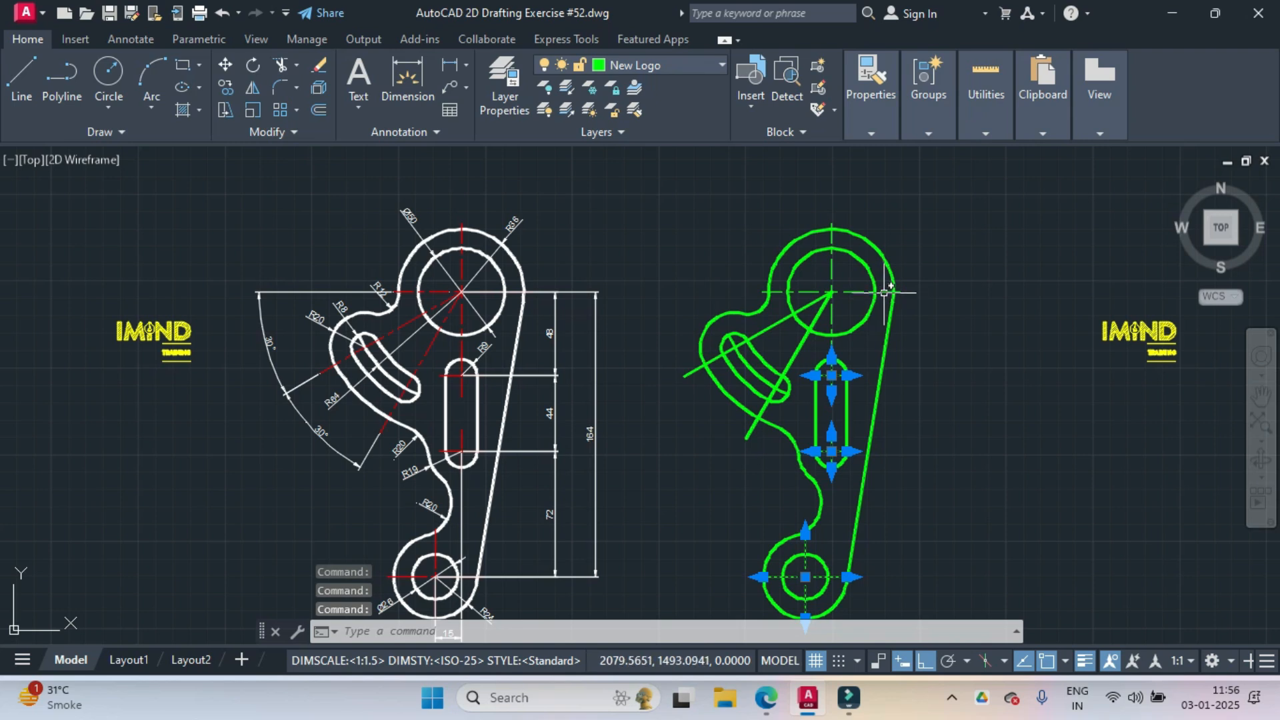
pyautogui.moveTo(879, 134)
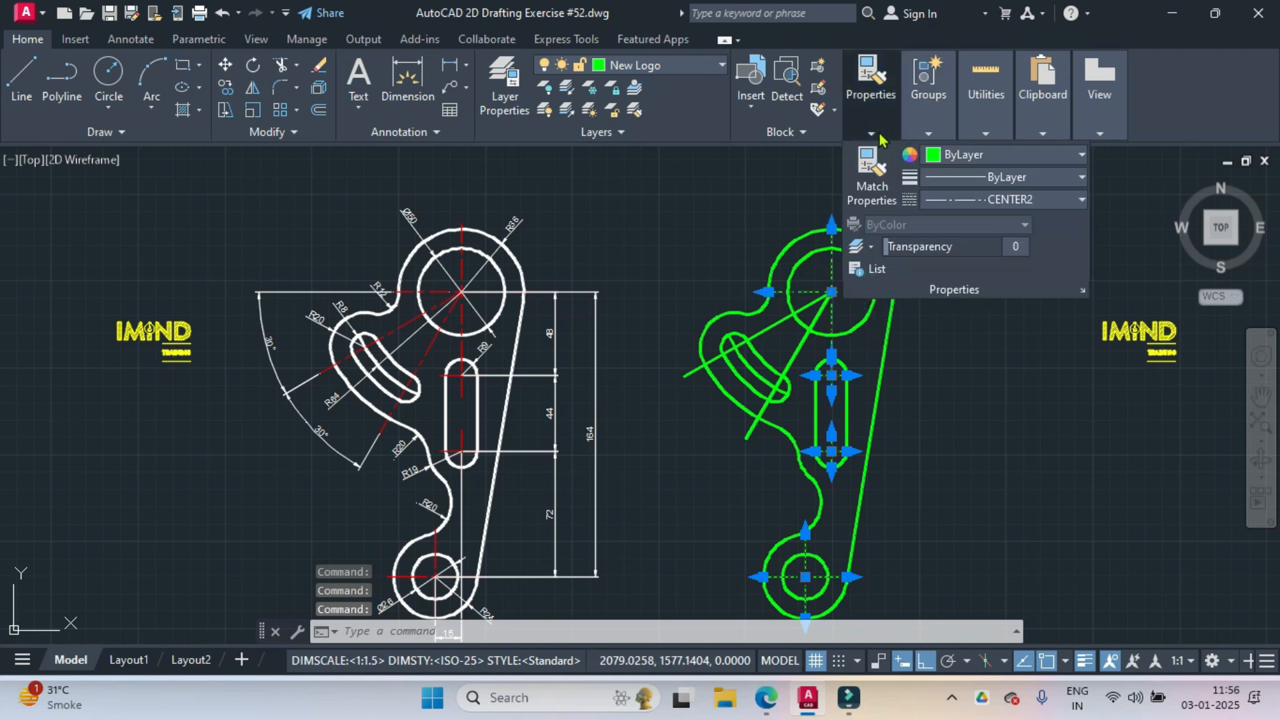
pyautogui.click(961, 166)
pyautogui.click(934, 346)
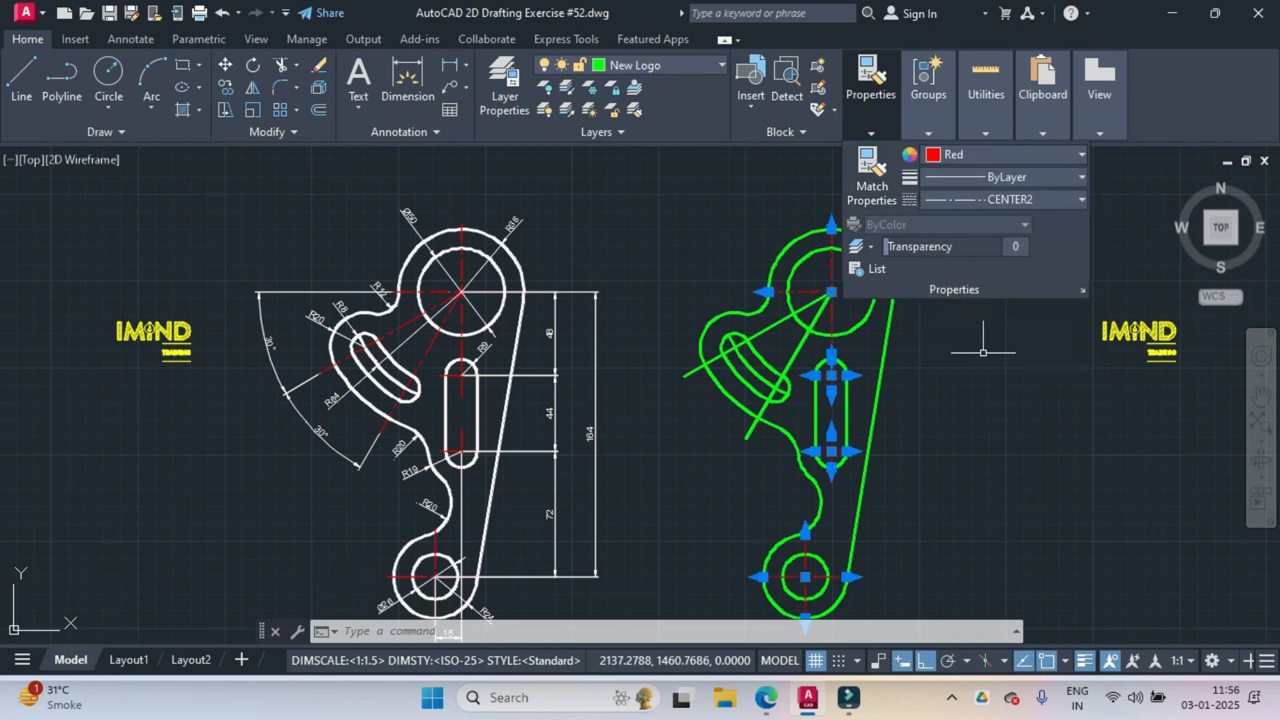
pyautogui.press('Escape')
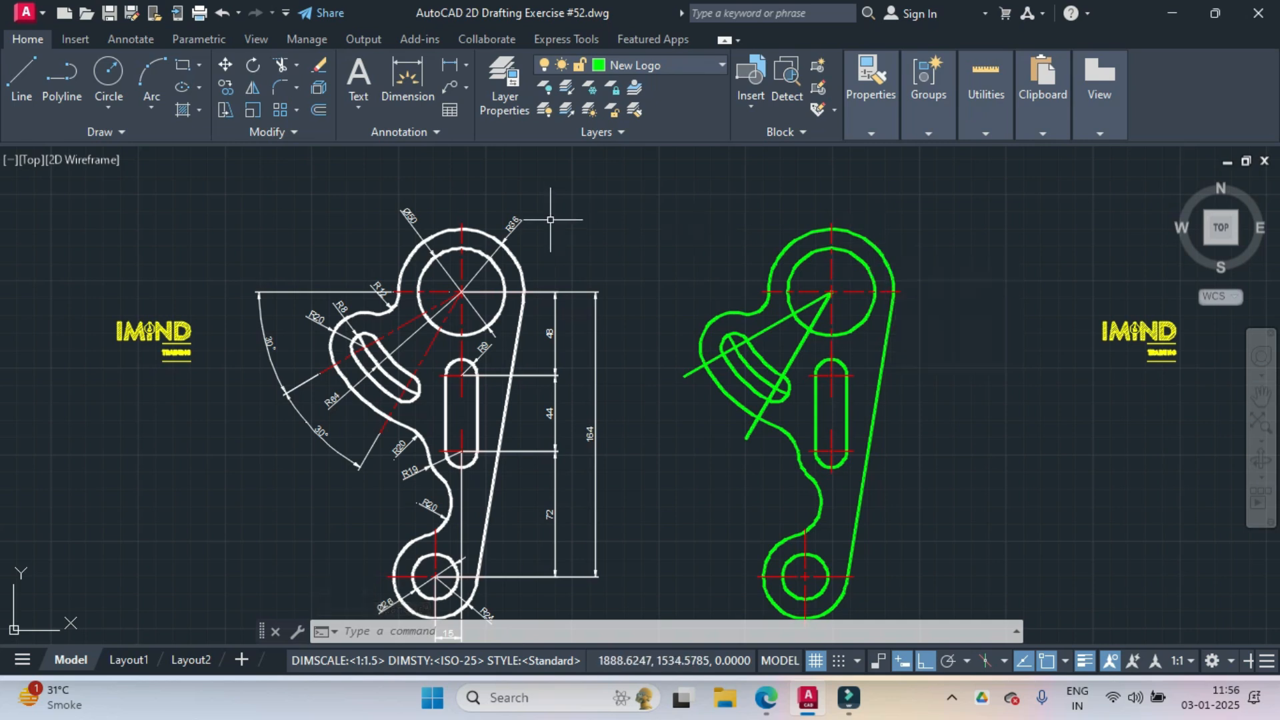
# - Add a radius dimension to the outer arc of the green bracket's upper ring, placed outside the arc at its upper right
pyautogui.scroll(4, 531, 225)
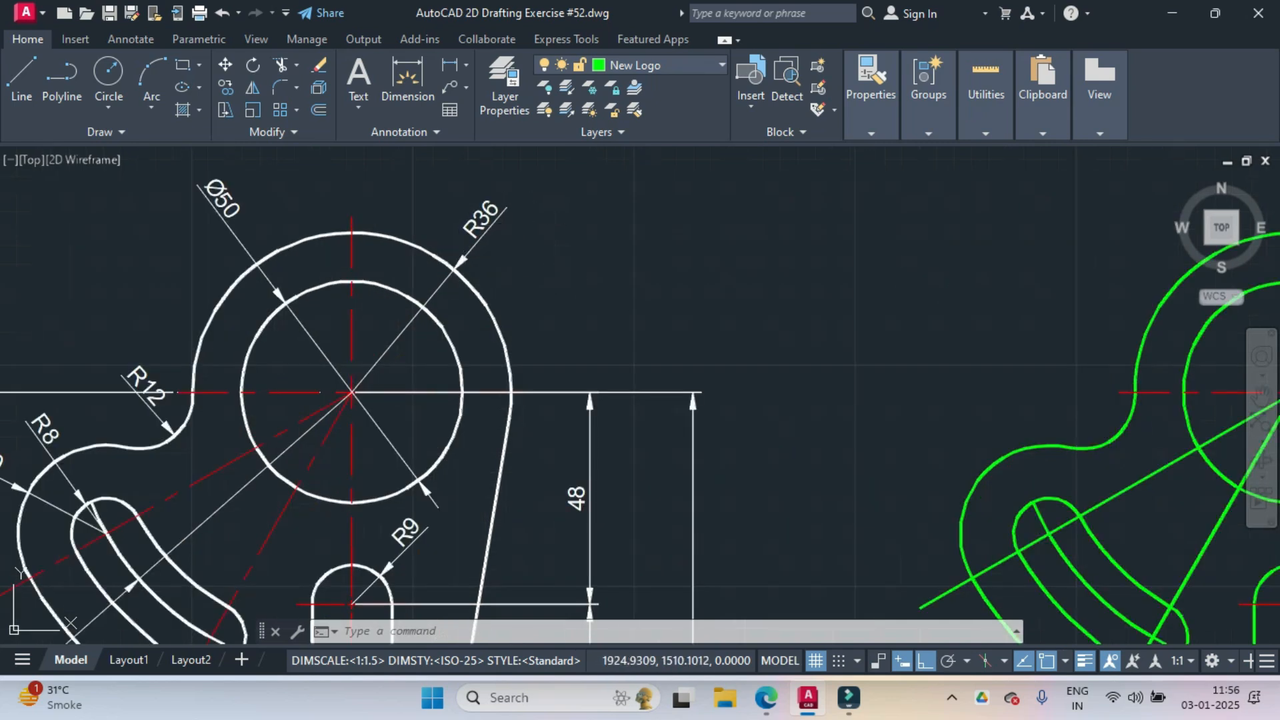
pyautogui.scroll(-2, 729, 320)
pyautogui.moveTo(1022, 342); pyautogui.dragTo(723, 351, button='middle')
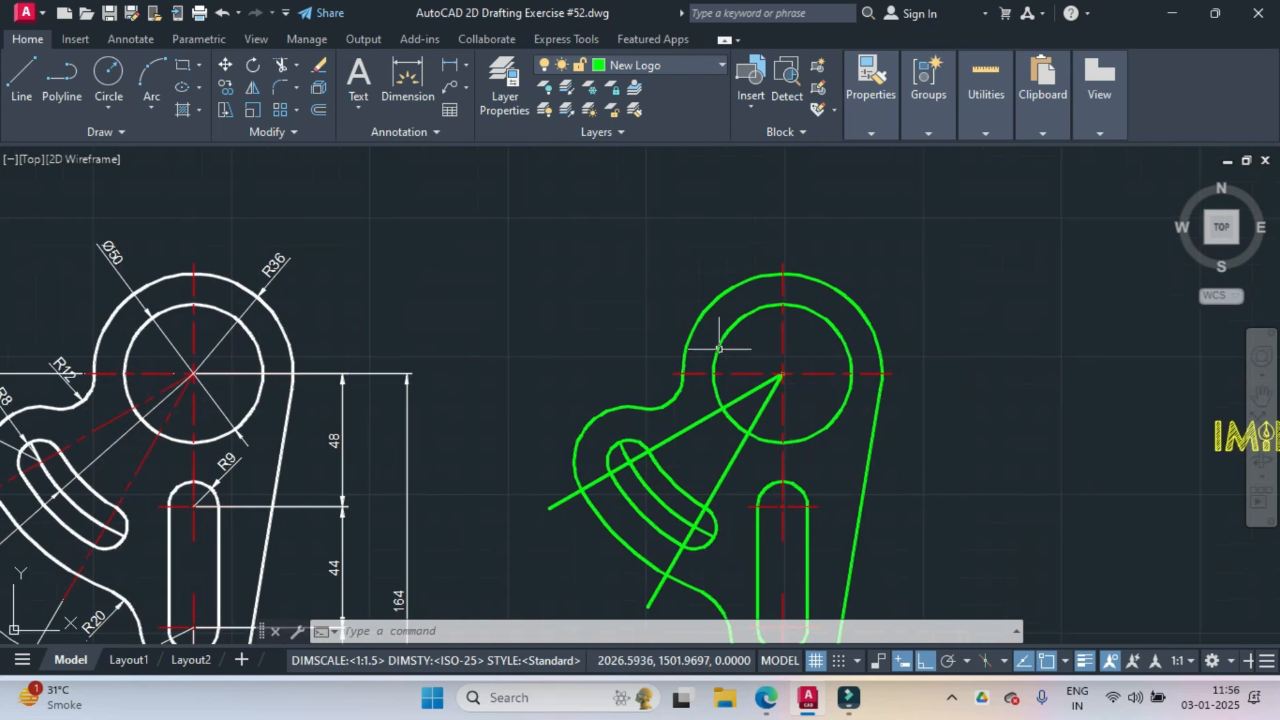
pyautogui.click(468, 67)
pyautogui.click(487, 245)
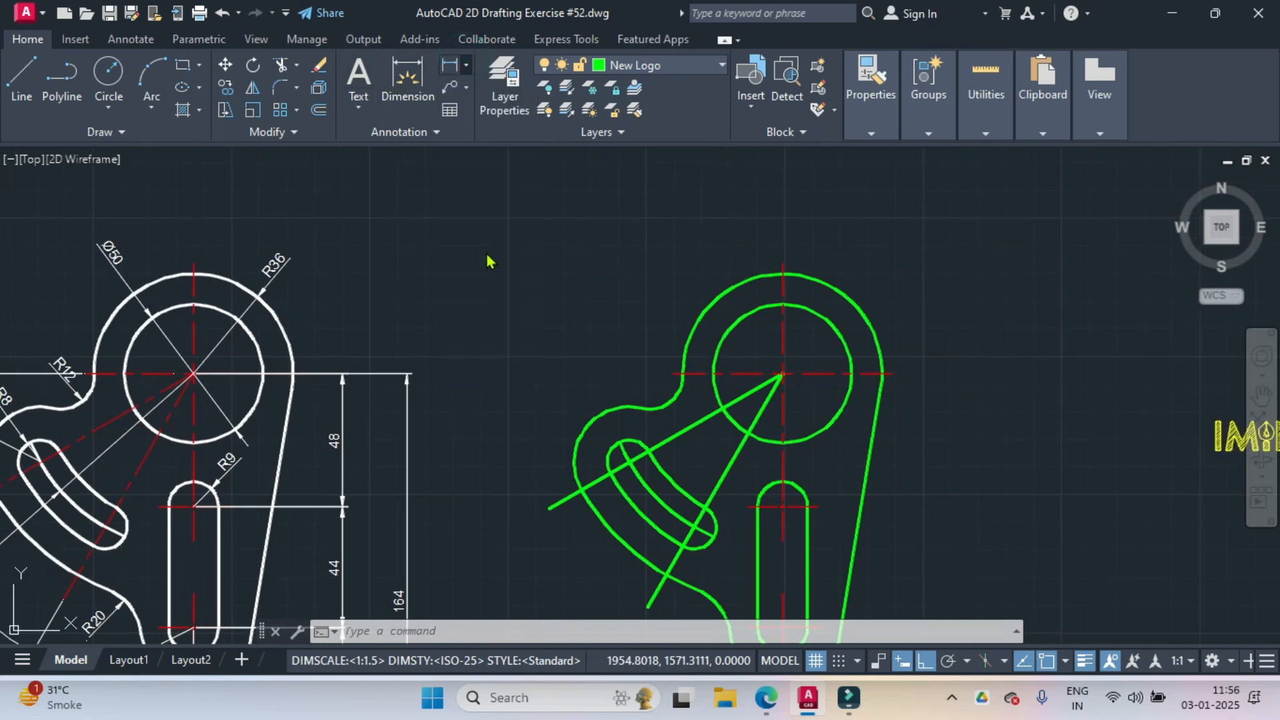
pyautogui.click(850, 298)
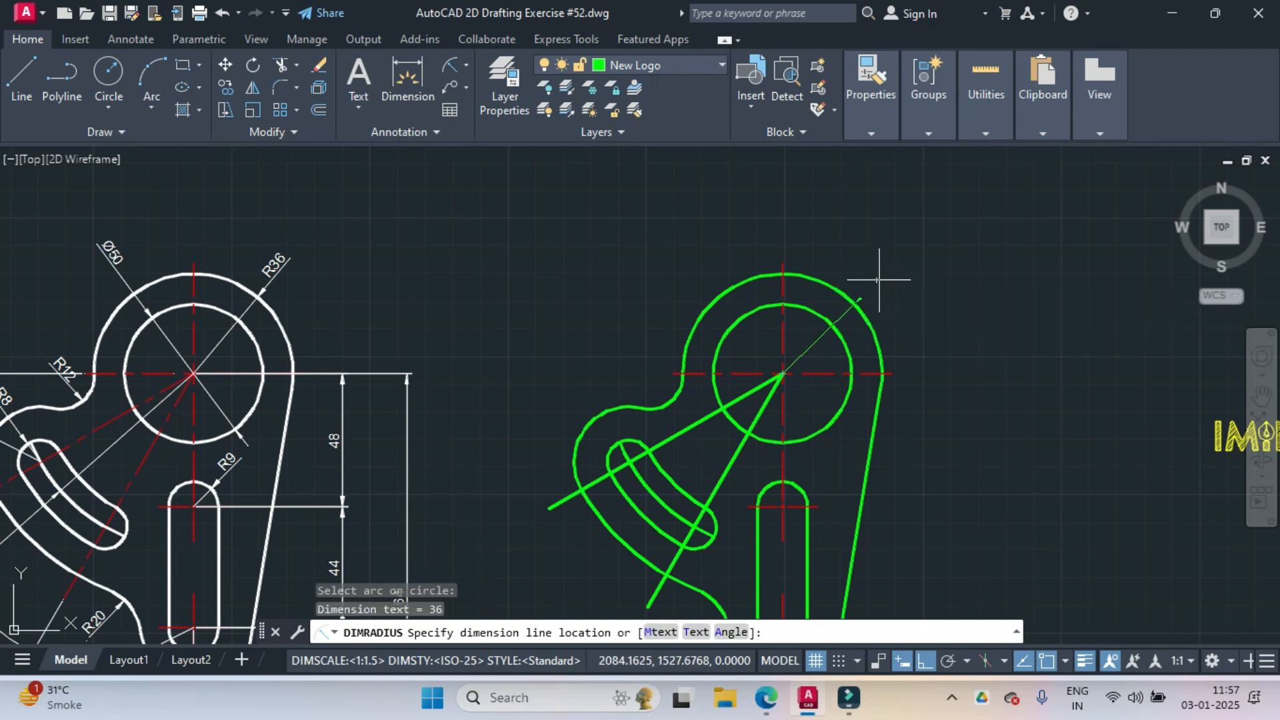
pyautogui.click(878, 277)
# - Add a diameter dimension to the inner circle of the upper ring, with its text outside the ring at the upper left
pyautogui.click(466, 66)
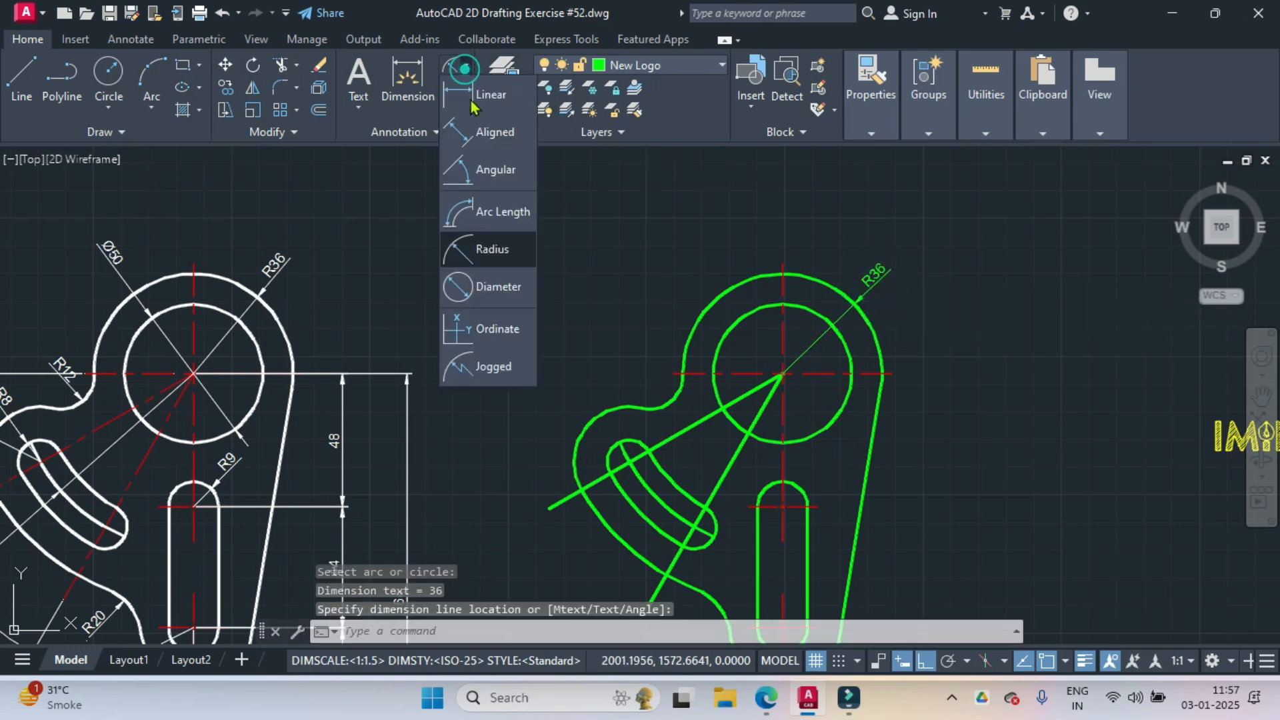
pyautogui.click(490, 285)
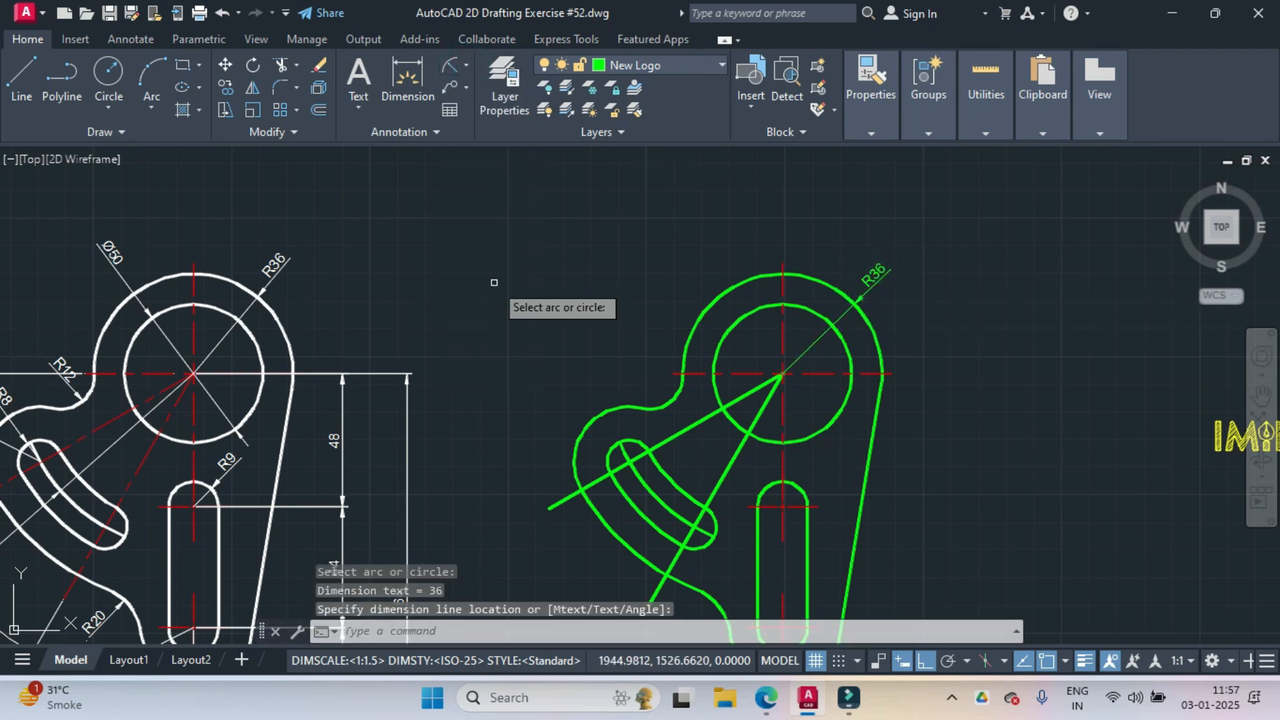
pyautogui.click(737, 318)
pyautogui.click(686, 266)
# - Add a vertical linear dimension from the upper ring's center to the straight slot's upper arc center, placed right of the bracket
pyautogui.moveTo(766, 332); pyautogui.dragTo(779, 234, button='middle')
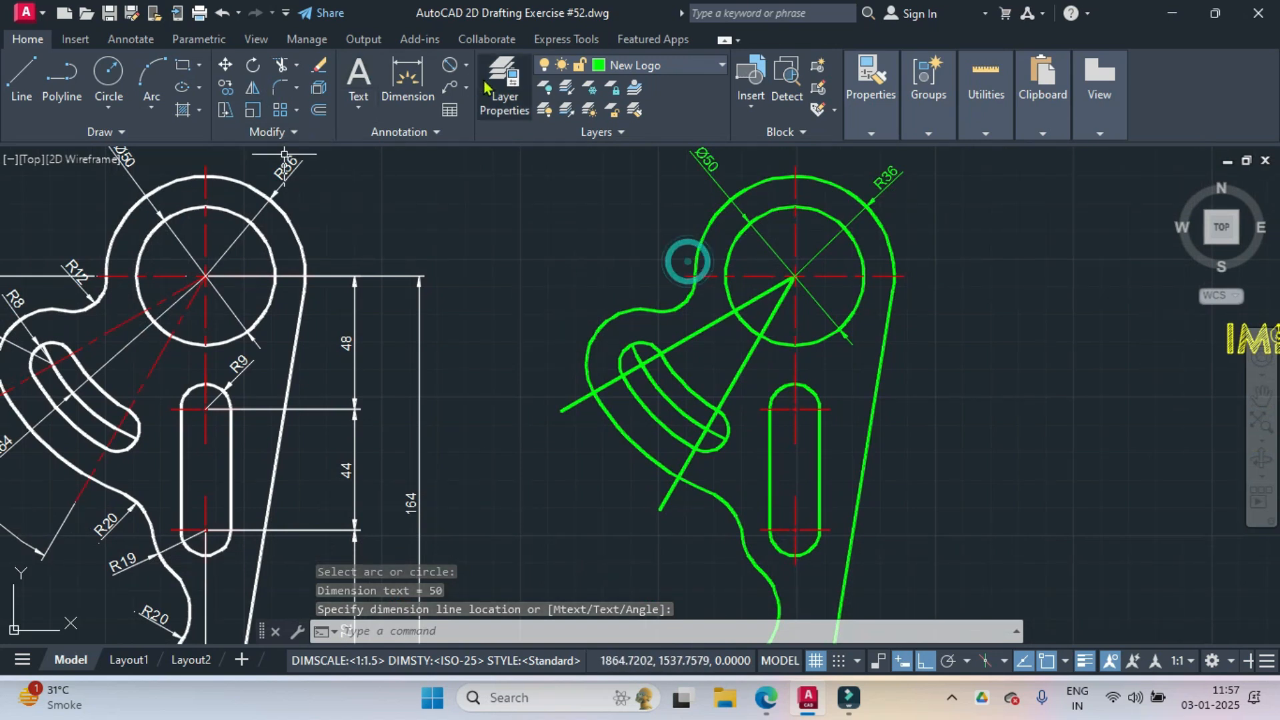
pyautogui.click(466, 65)
pyautogui.click(477, 99)
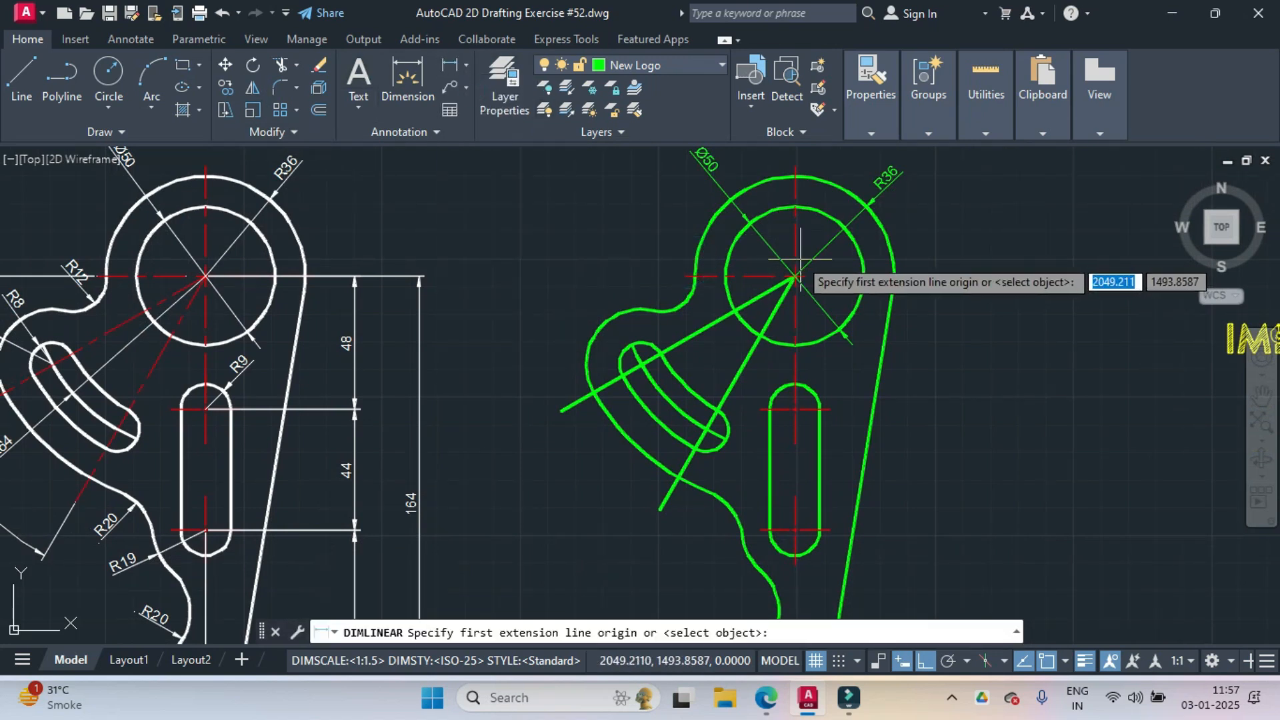
pyautogui.click(795, 275)
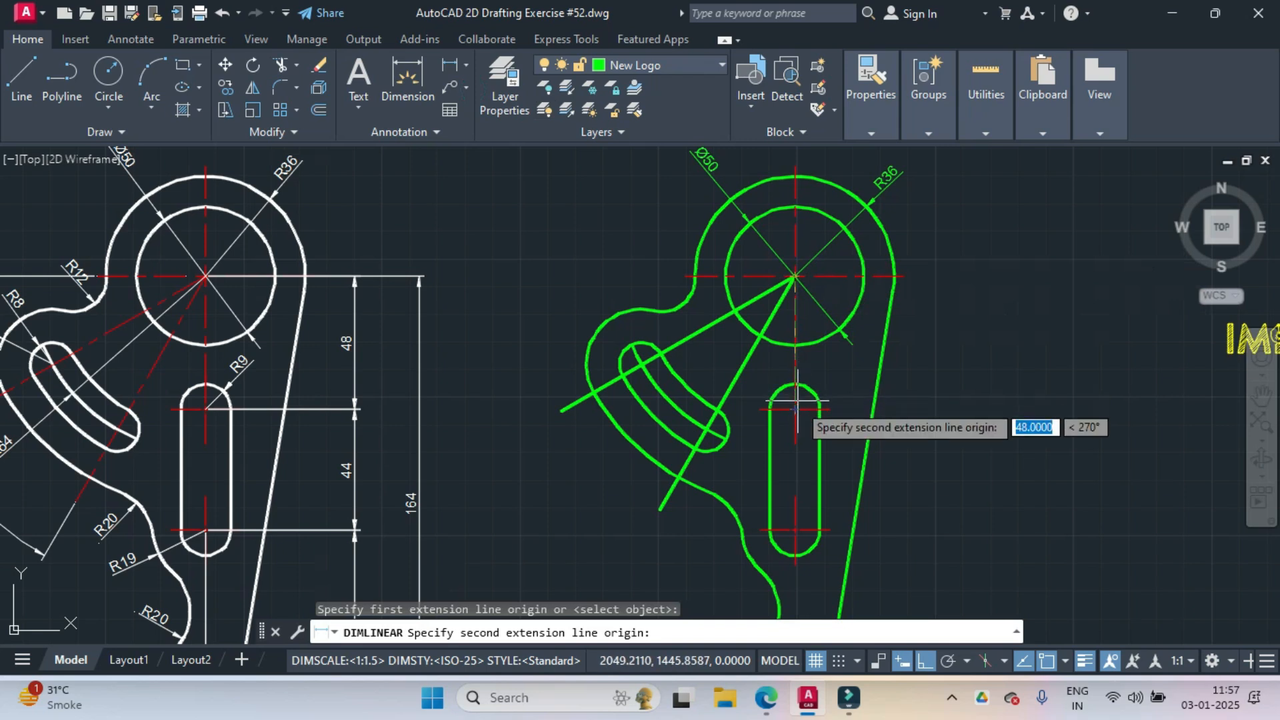
pyautogui.click(795, 409)
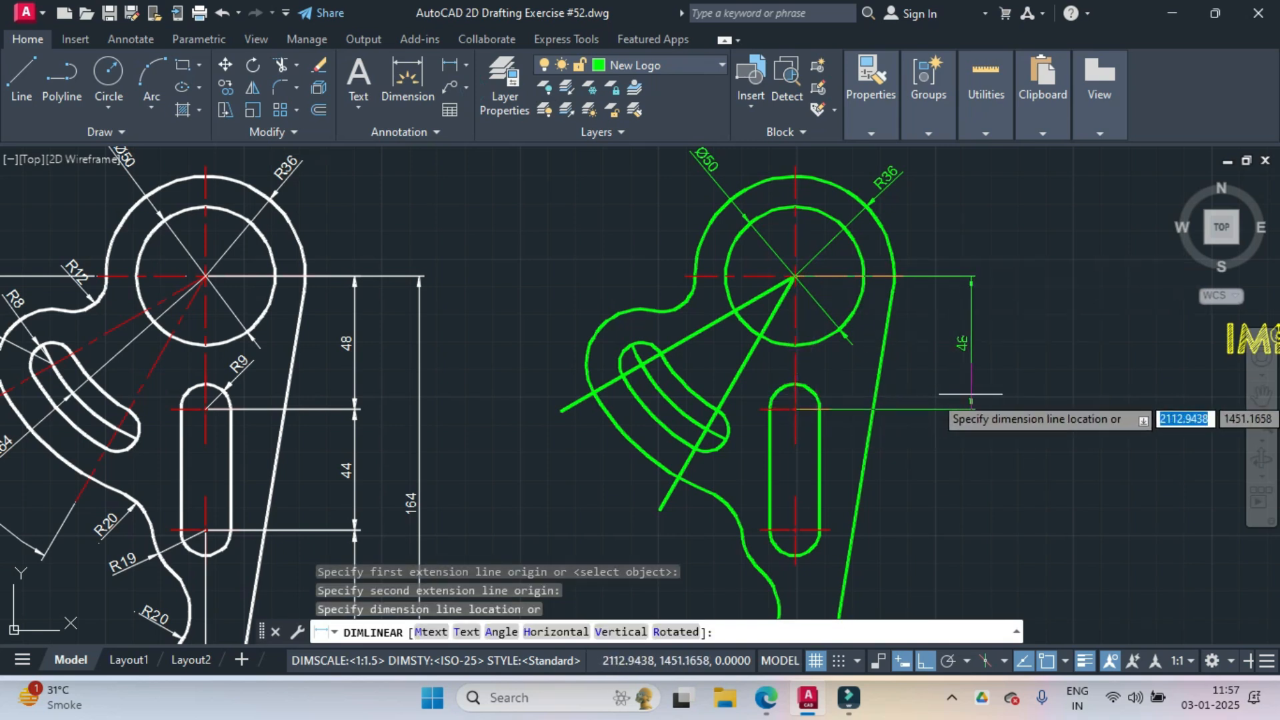
pyautogui.click(971, 371)
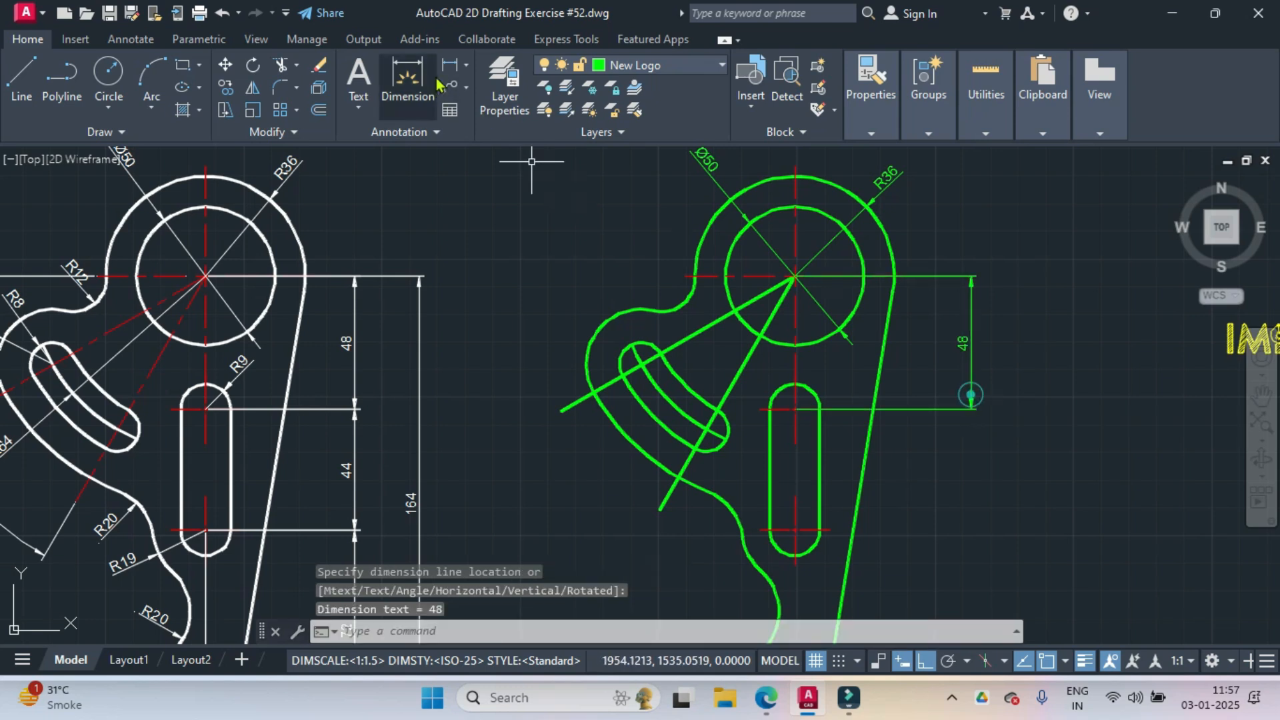
# - Add a radius dimension to the upper end arc of the green bracket's straight slot
pyautogui.click(466, 65)
pyautogui.click(492, 244)
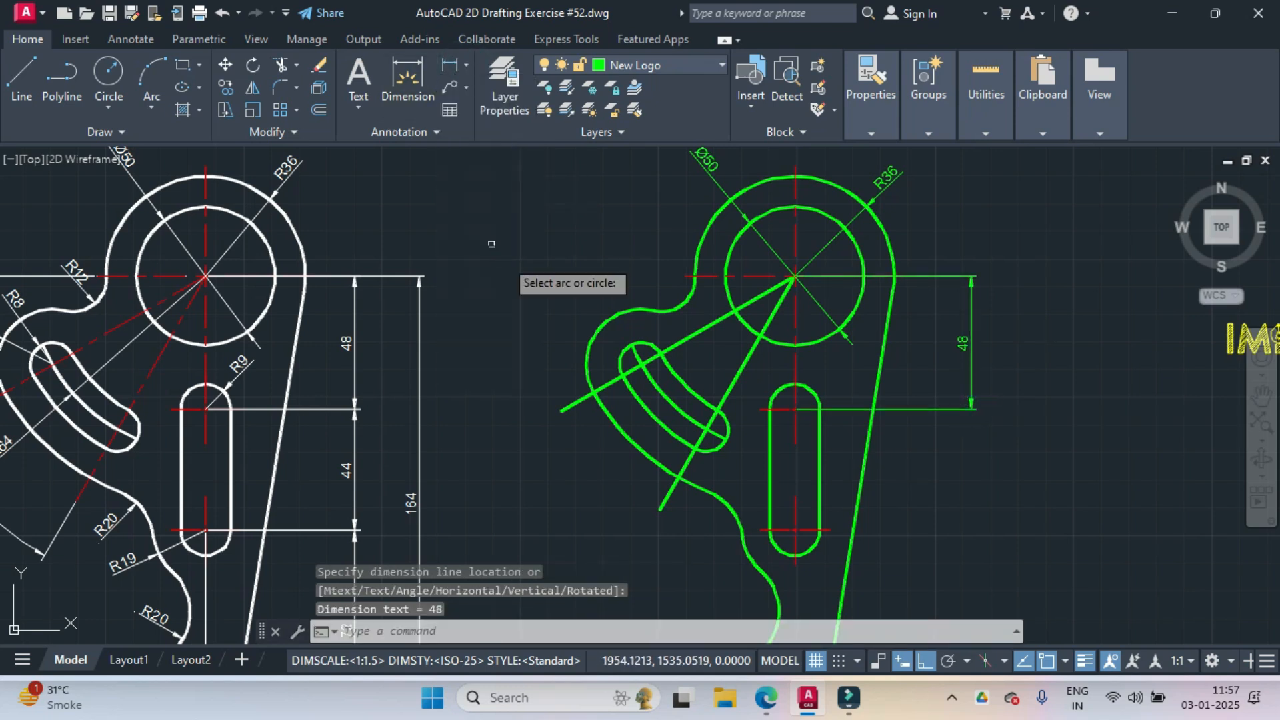
pyautogui.scroll(4, 854, 403)
pyautogui.click(770, 401)
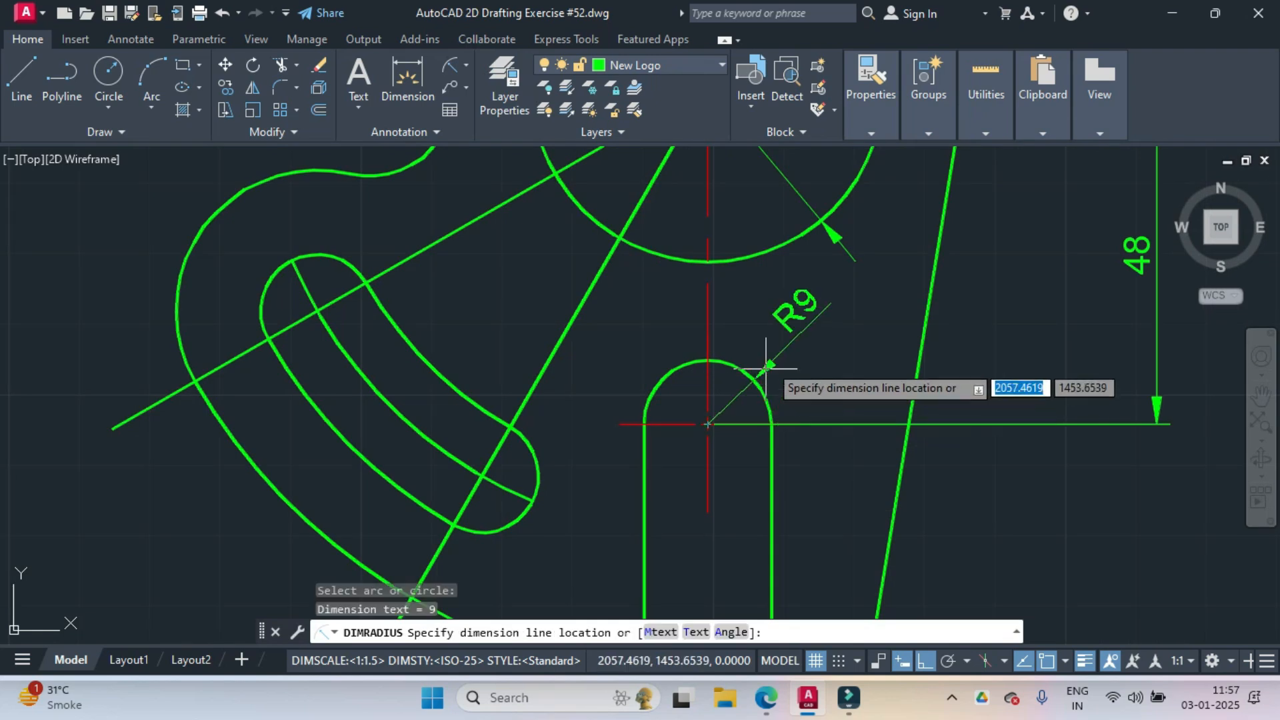
pyautogui.click(774, 356)
# - Add a vertical linear dimension between the straight slot's two arc centers, aligned below the existing 48 dimension
pyautogui.scroll(-3, 775, 356)
pyautogui.moveTo(774, 354); pyautogui.dragTo(791, 307, button='middle')
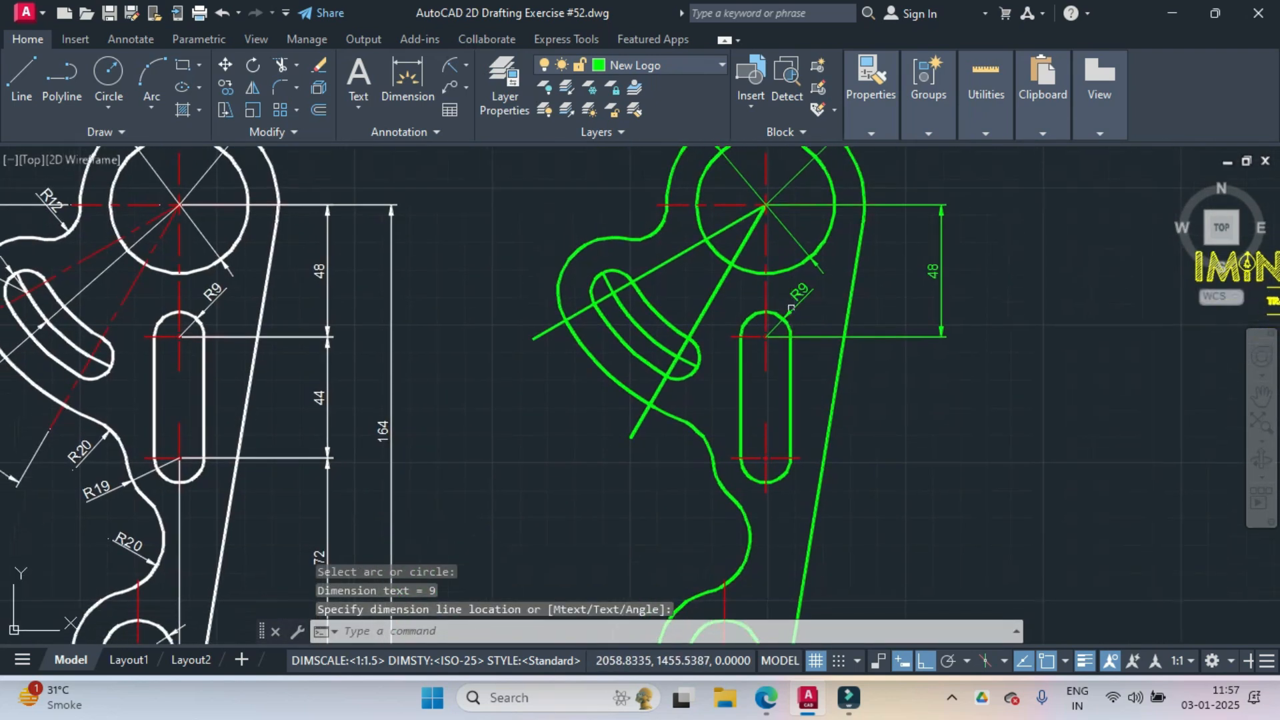
pyautogui.click(465, 65)
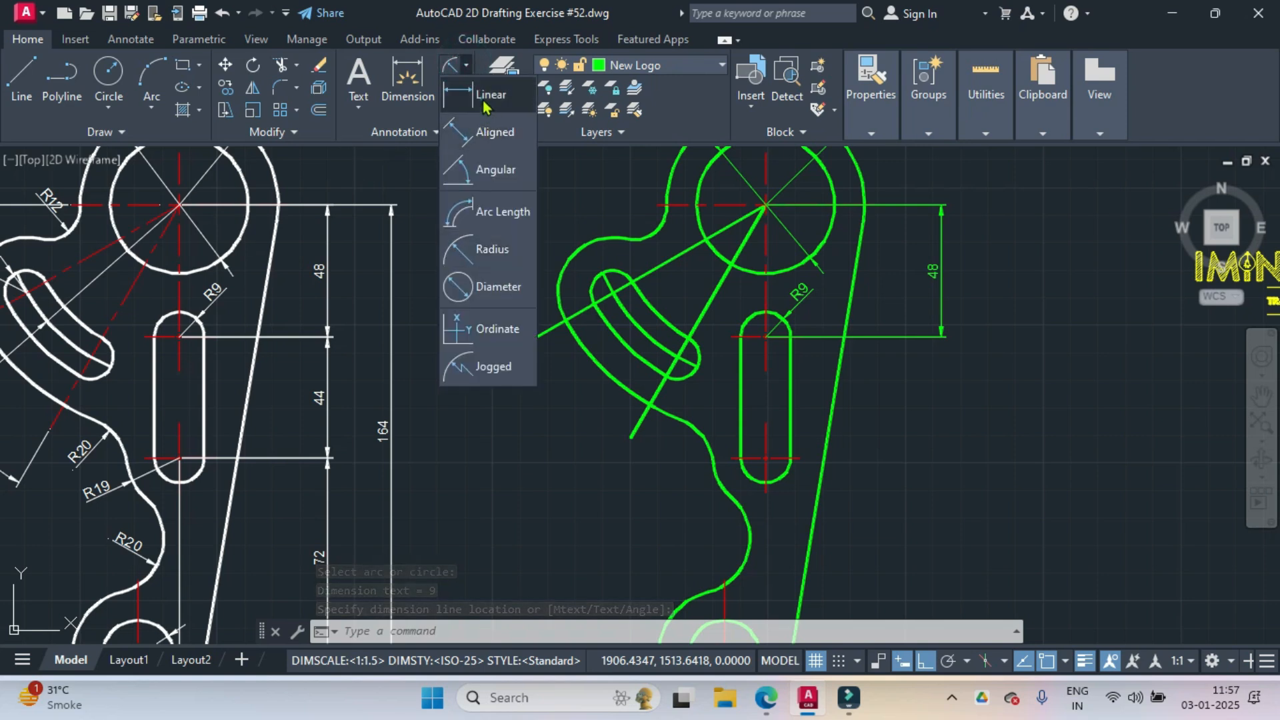
pyautogui.click(485, 107)
pyautogui.click(766, 337)
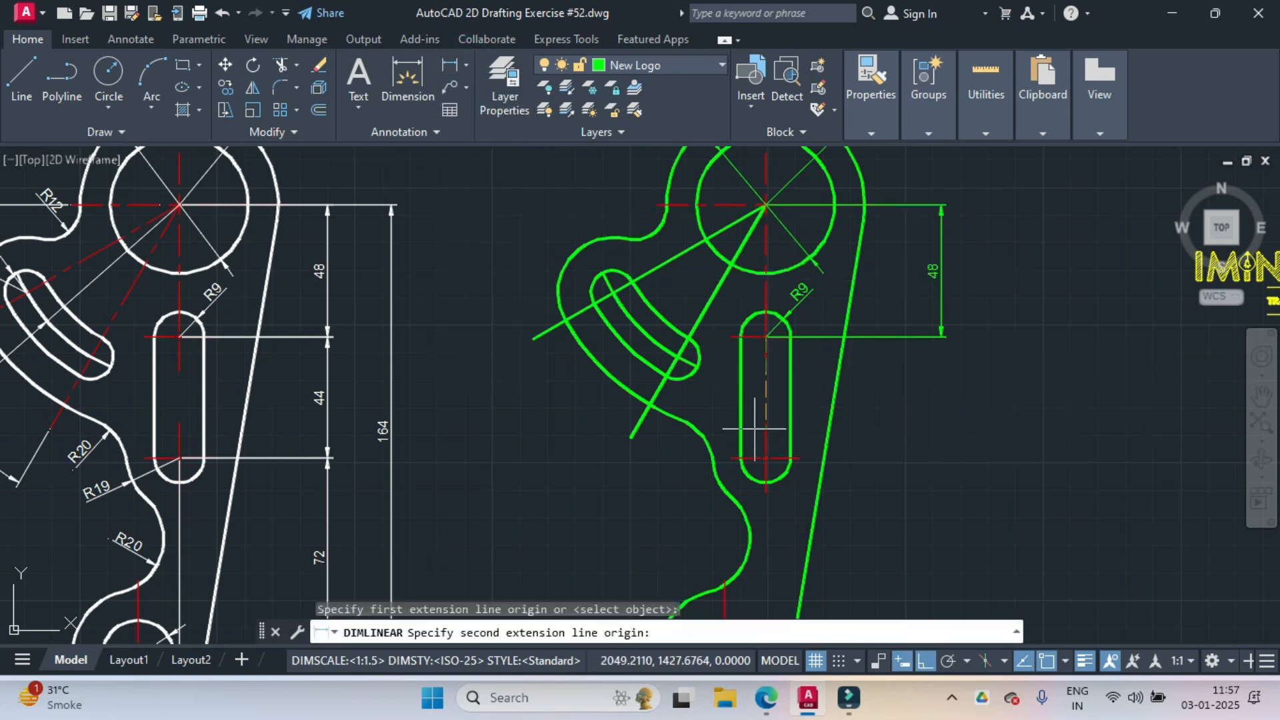
pyautogui.click(767, 458)
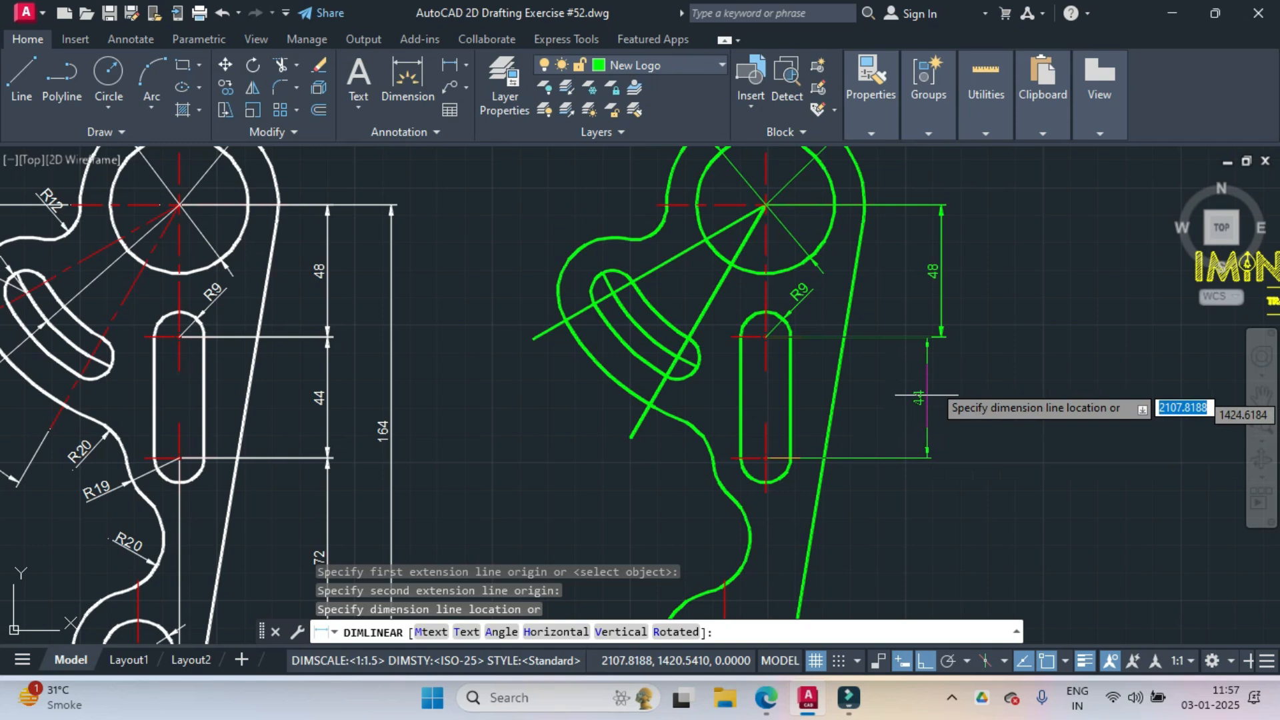
pyautogui.click(941, 349)
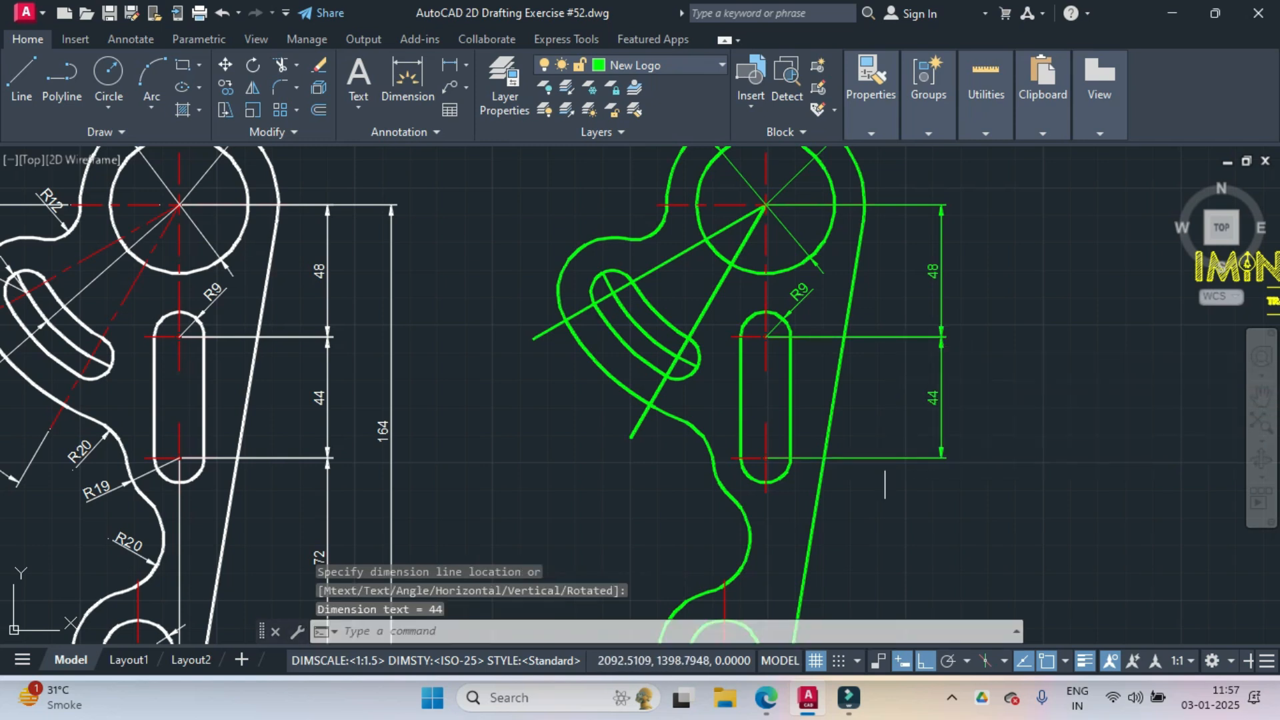
# - Add a vertical linear dimension from the slot's lower arc center to the lower ring's center, in line with the dimensions above
pyautogui.moveTo(885, 485); pyautogui.dragTo(935, 359, button='middle')
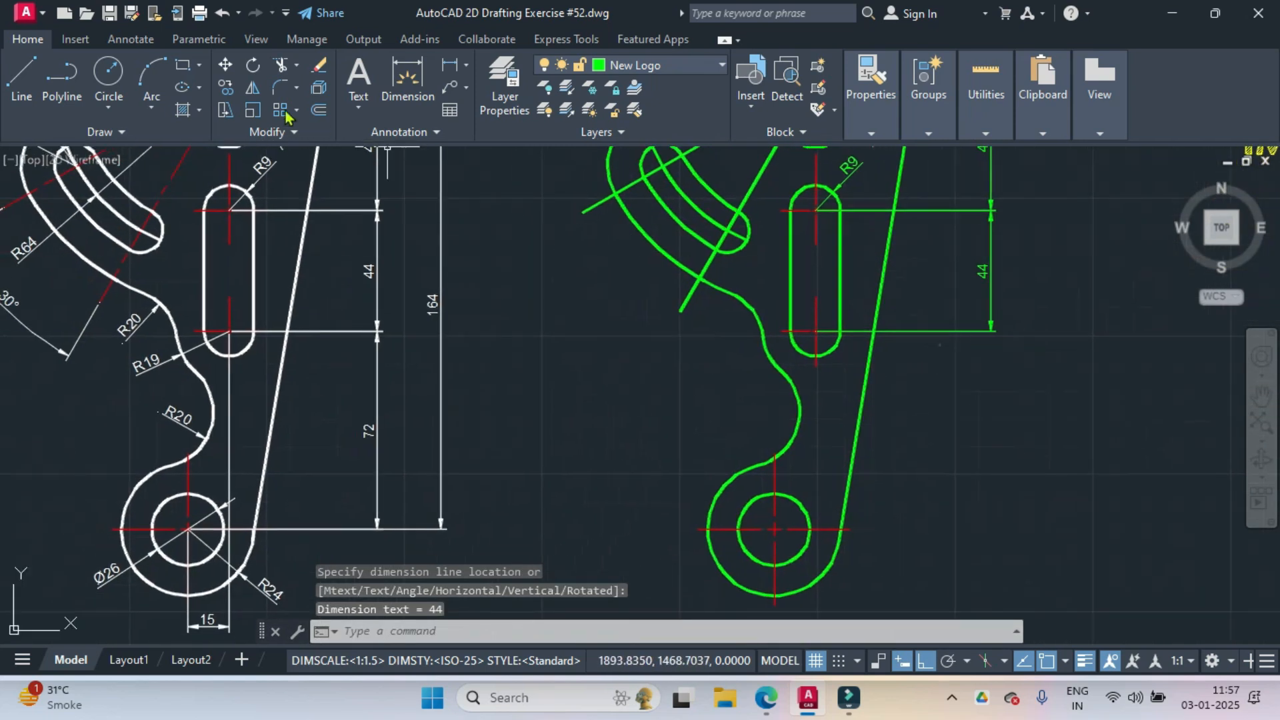
pyautogui.click(454, 72)
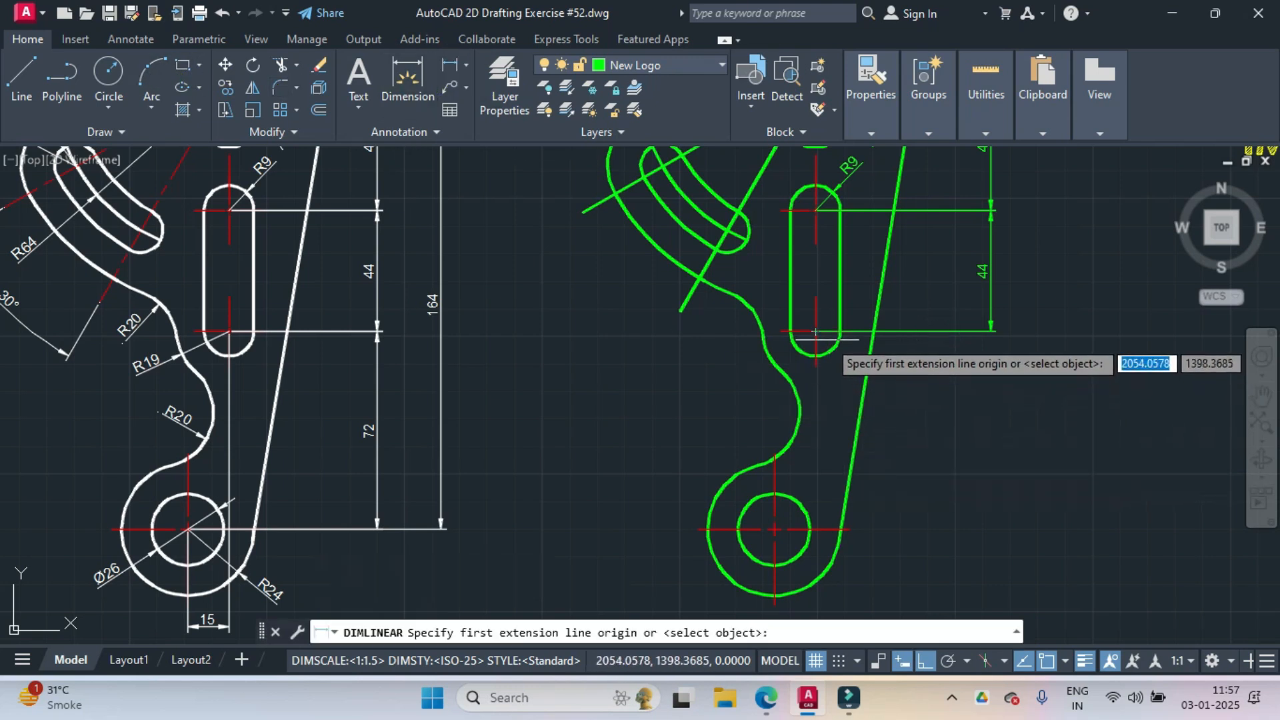
pyautogui.click(775, 529)
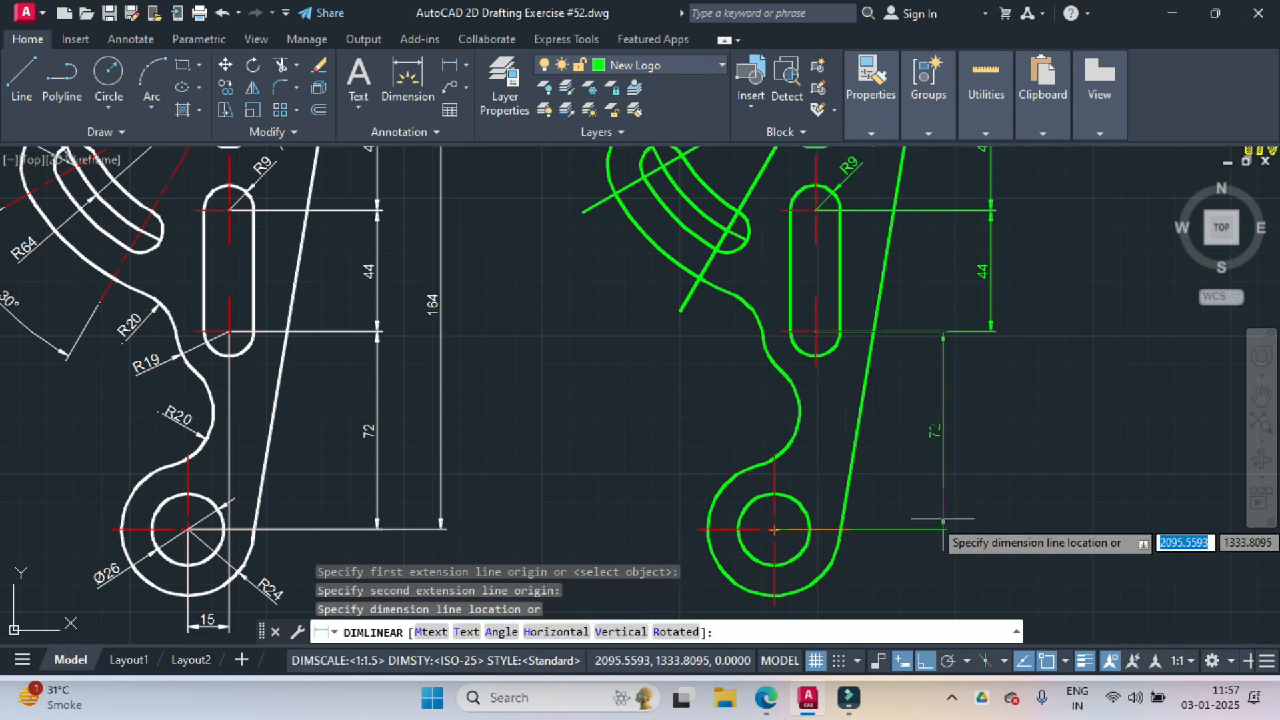
pyautogui.click(991, 331)
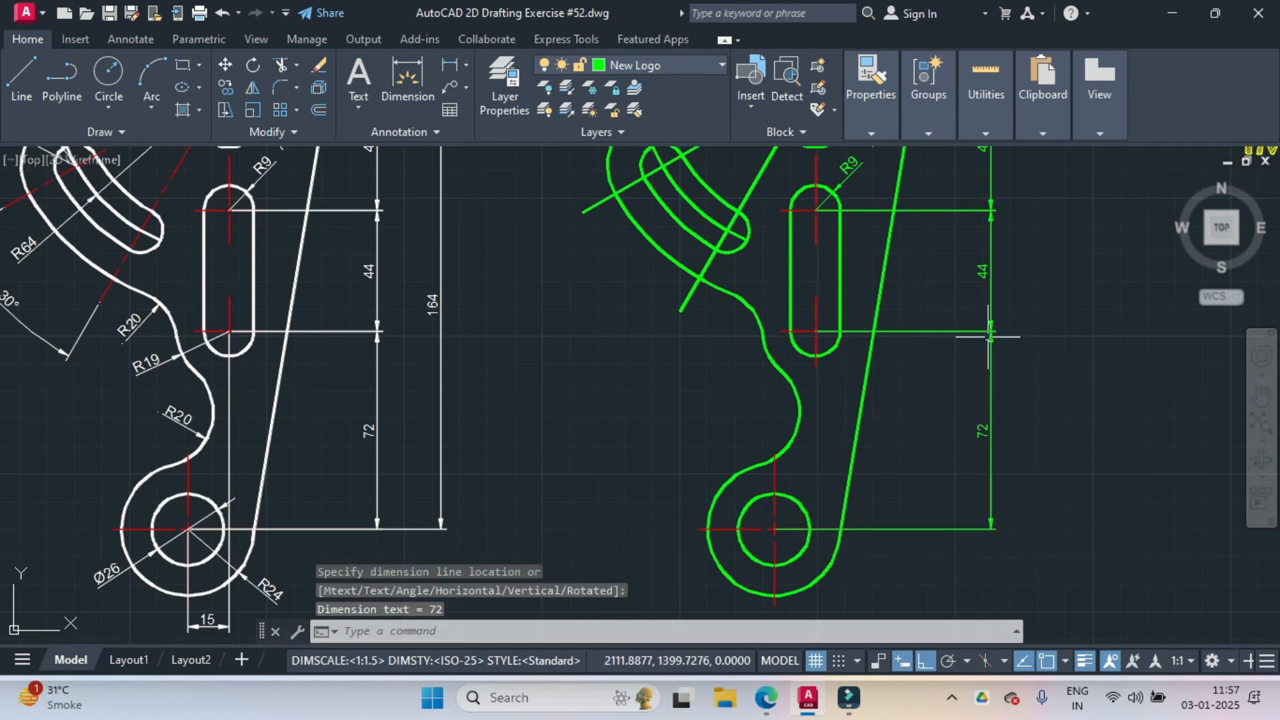
# - Add a radius dimension to the outer arc around the green bracket's lower ring, with its text at the lower right outside the outline
pyautogui.moveTo(911, 406); pyautogui.dragTo(951, 302, button='middle')
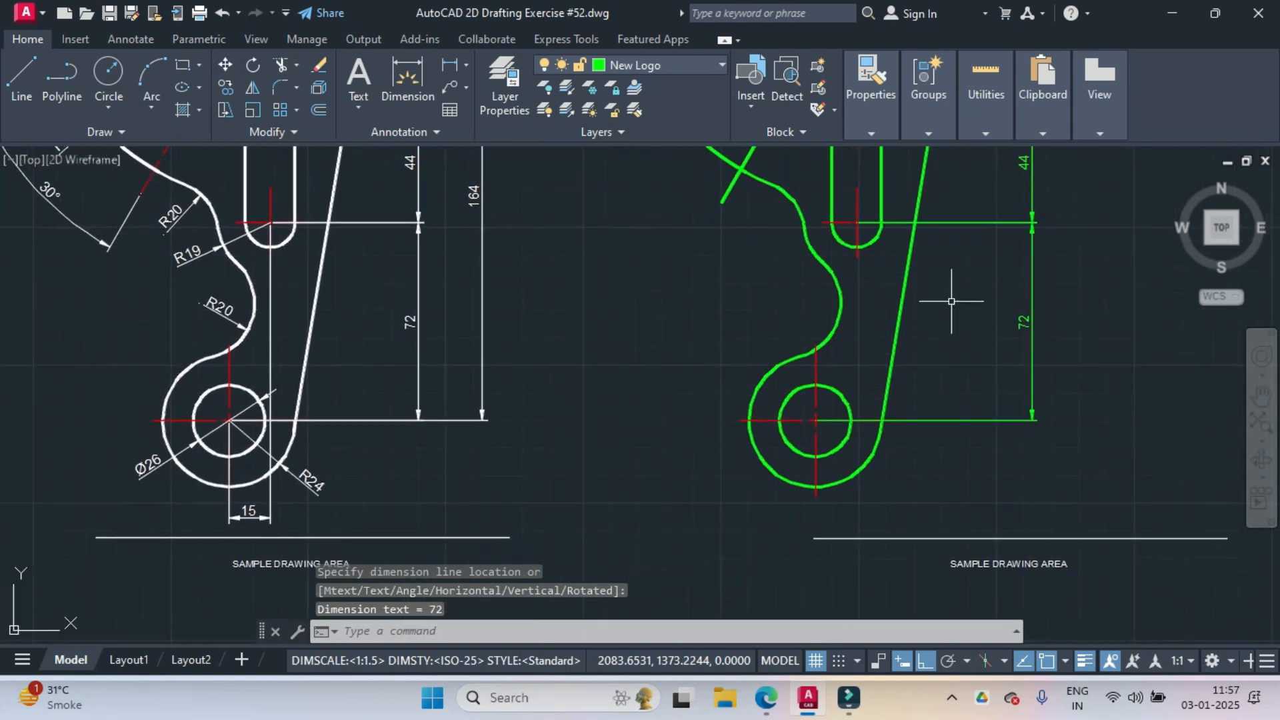
pyautogui.click(467, 64)
pyautogui.click(491, 248)
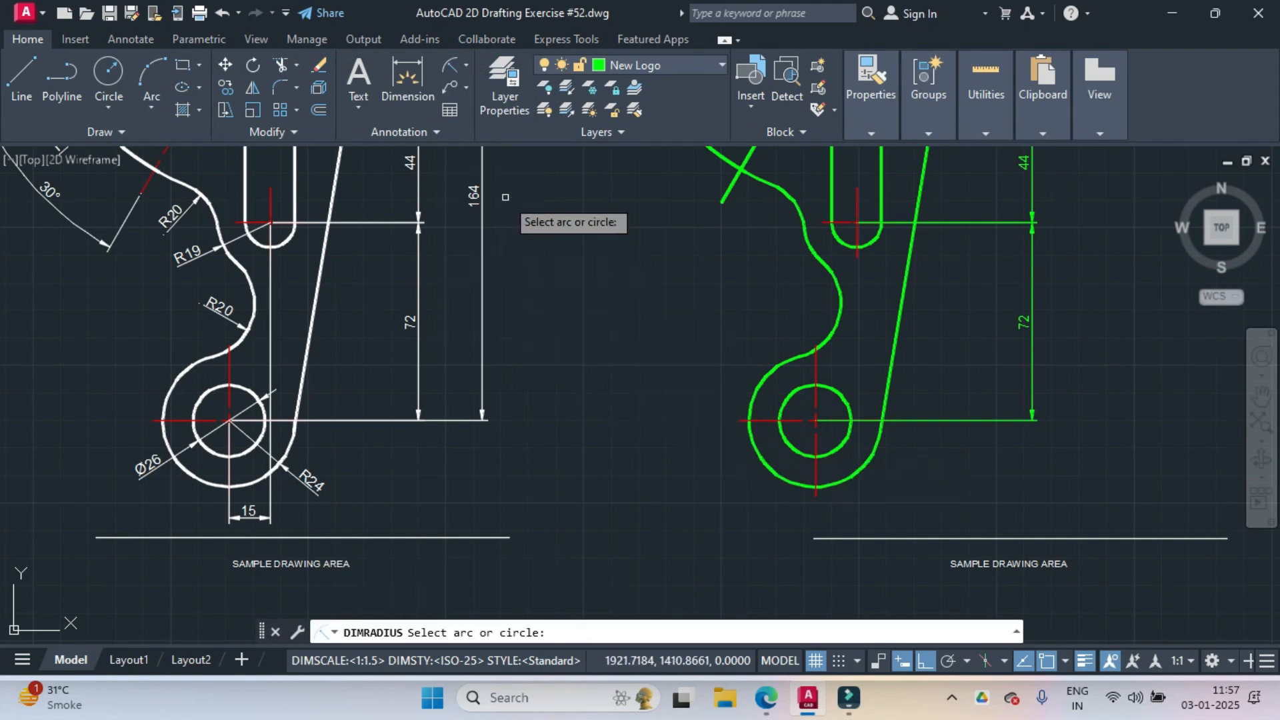
pyautogui.scroll(4, 887, 474)
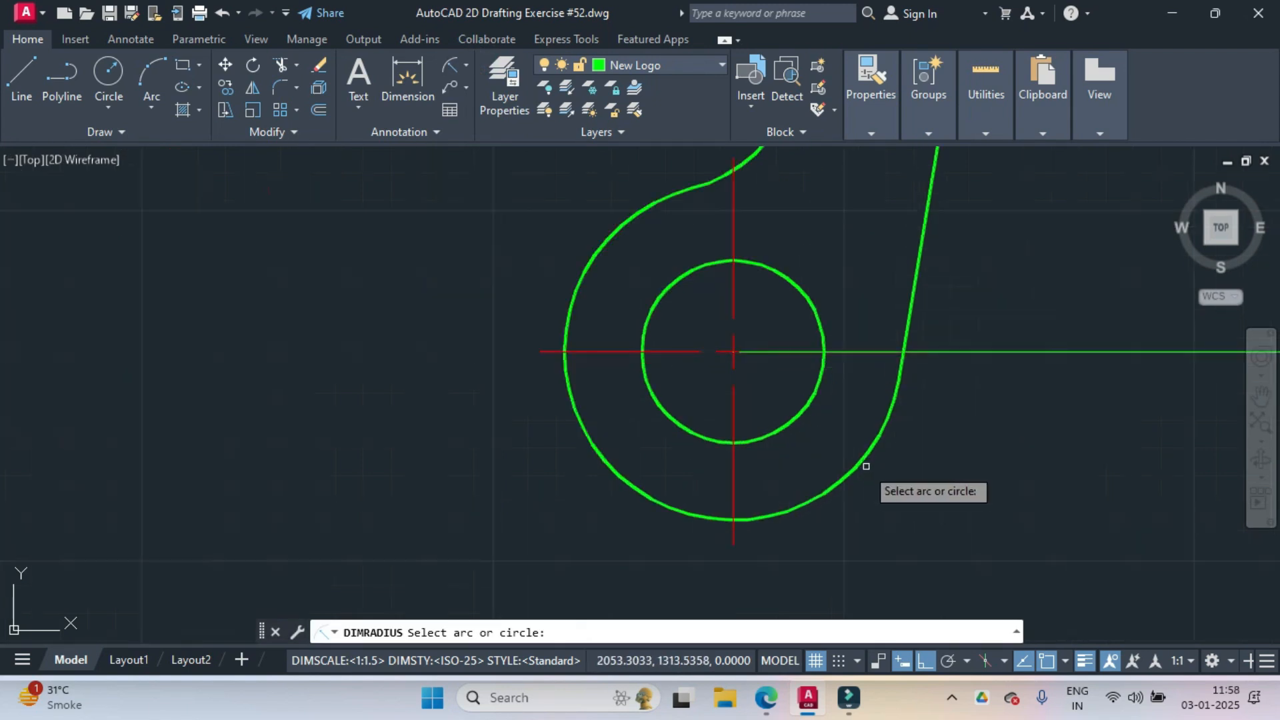
pyautogui.click(852, 468)
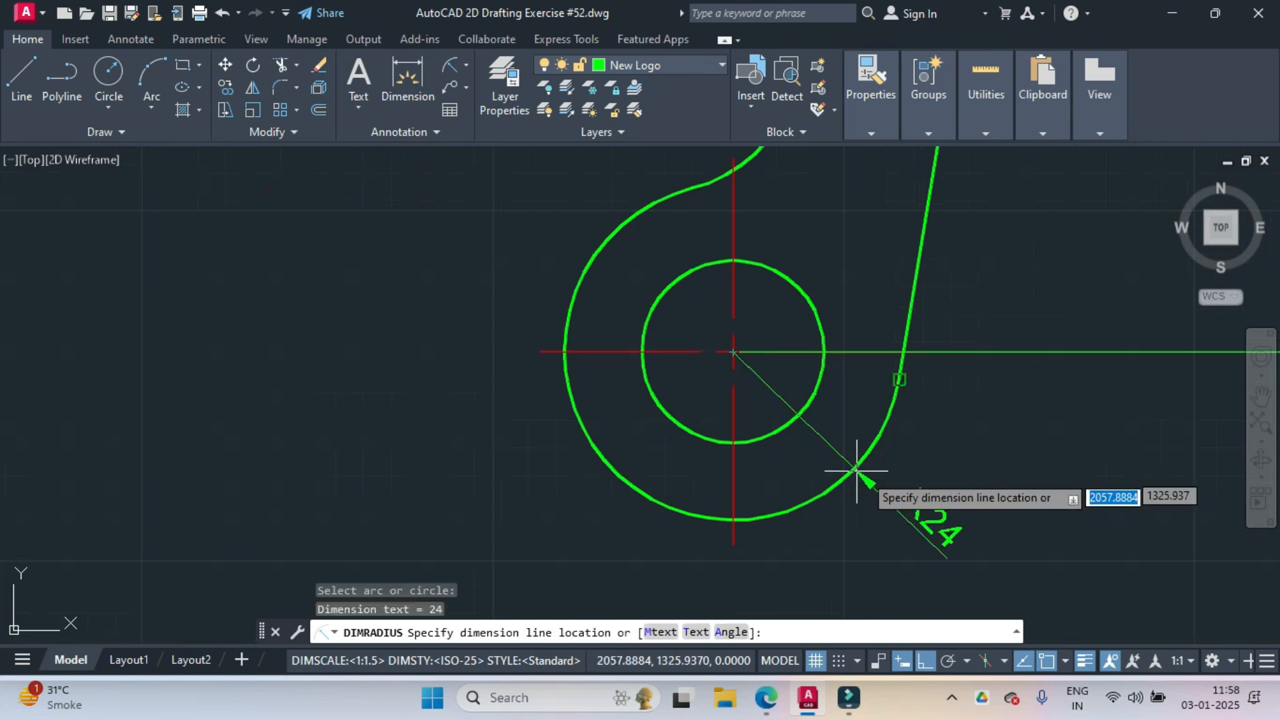
pyautogui.click(885, 489)
# - Add a horizontal linear dimension from the lower ring's center to the straight slot's lower arc center, placed below the green bracket
pyautogui.scroll(-2, 886, 488)
pyautogui.scroll(-4, 885, 489)
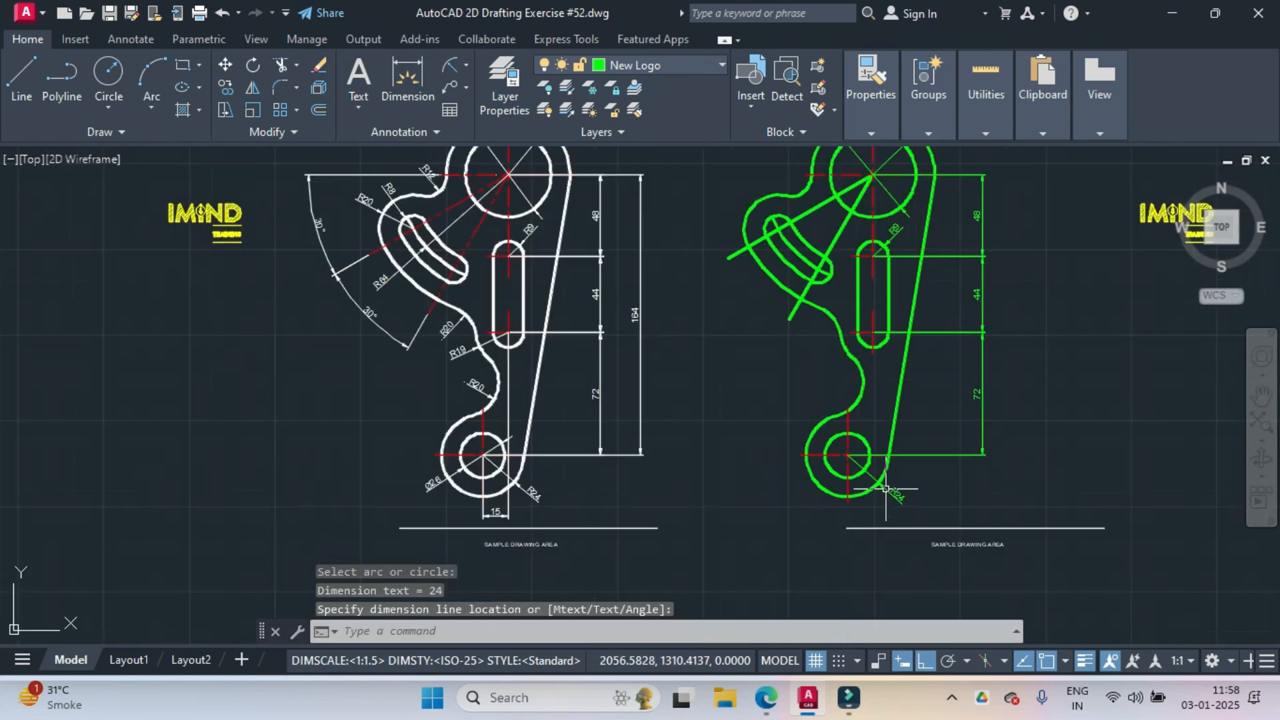
pyautogui.moveTo(885, 479); pyautogui.dragTo(869, 431, button='middle')
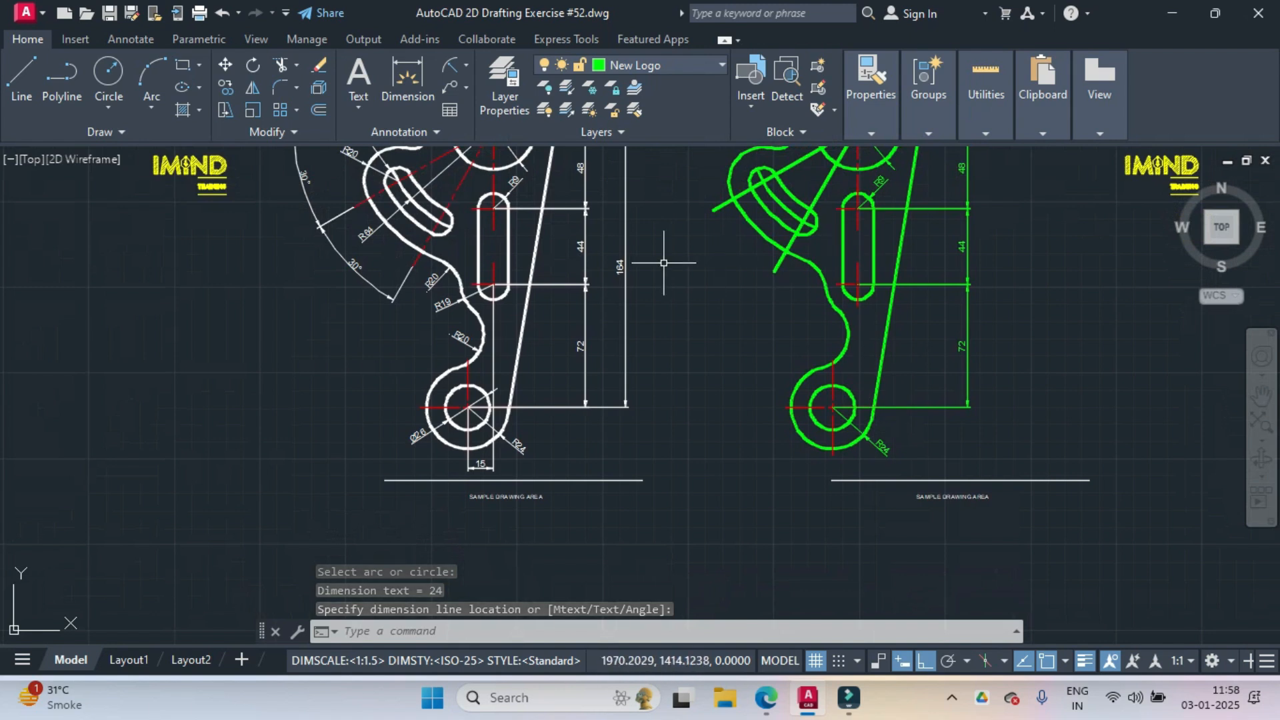
pyautogui.click(466, 65)
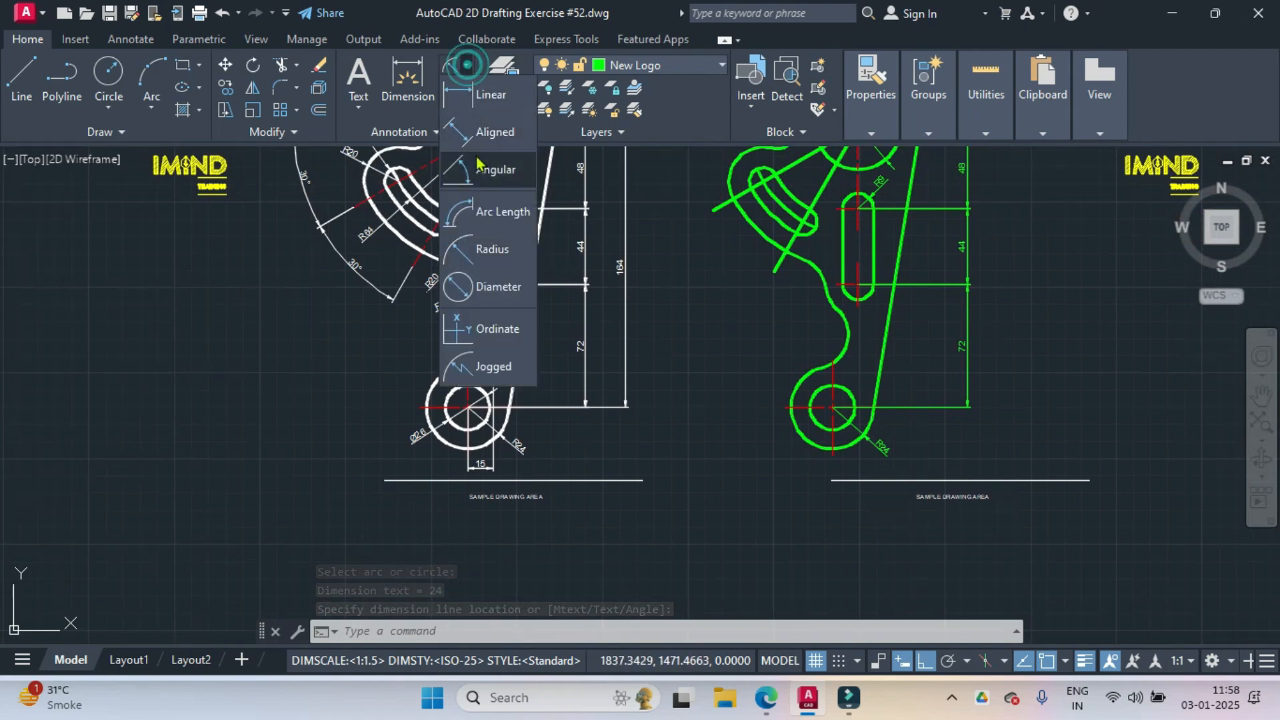
pyautogui.click(473, 100)
pyautogui.scroll(4, 902, 432)
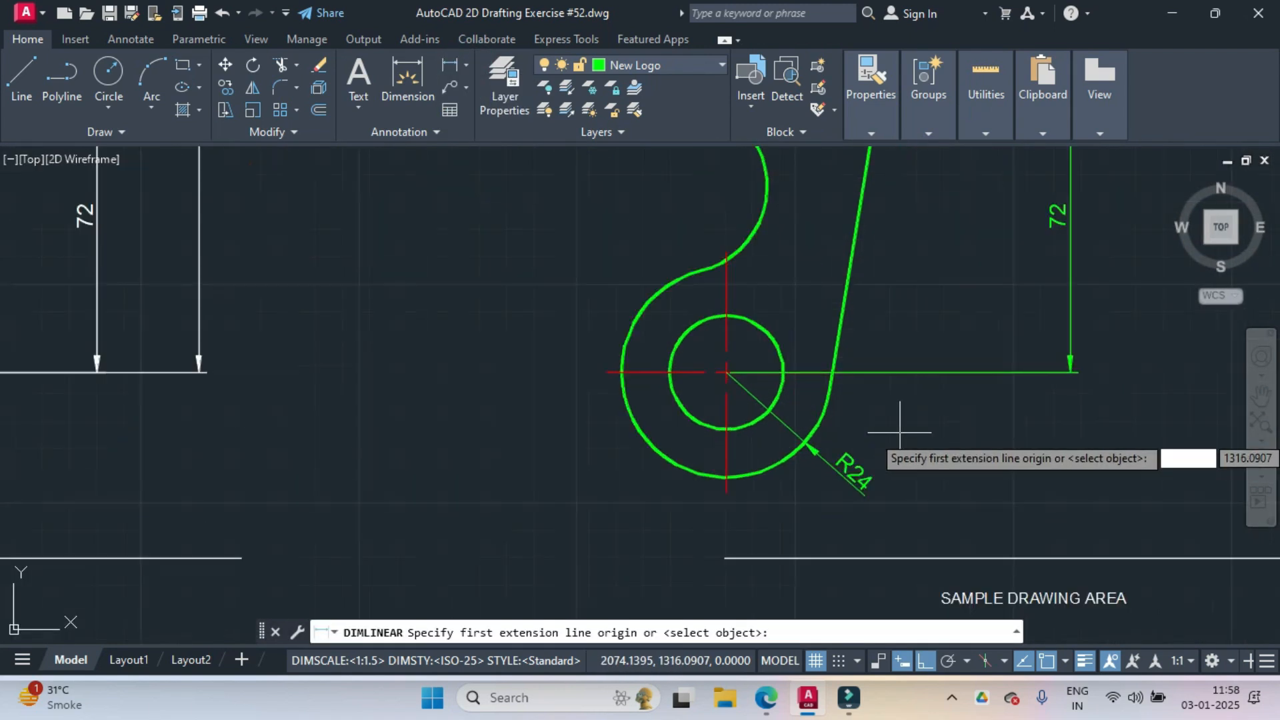
pyautogui.click(740, 377)
pyautogui.scroll(4, 812, 260)
pyautogui.scroll(-8, 827, 300)
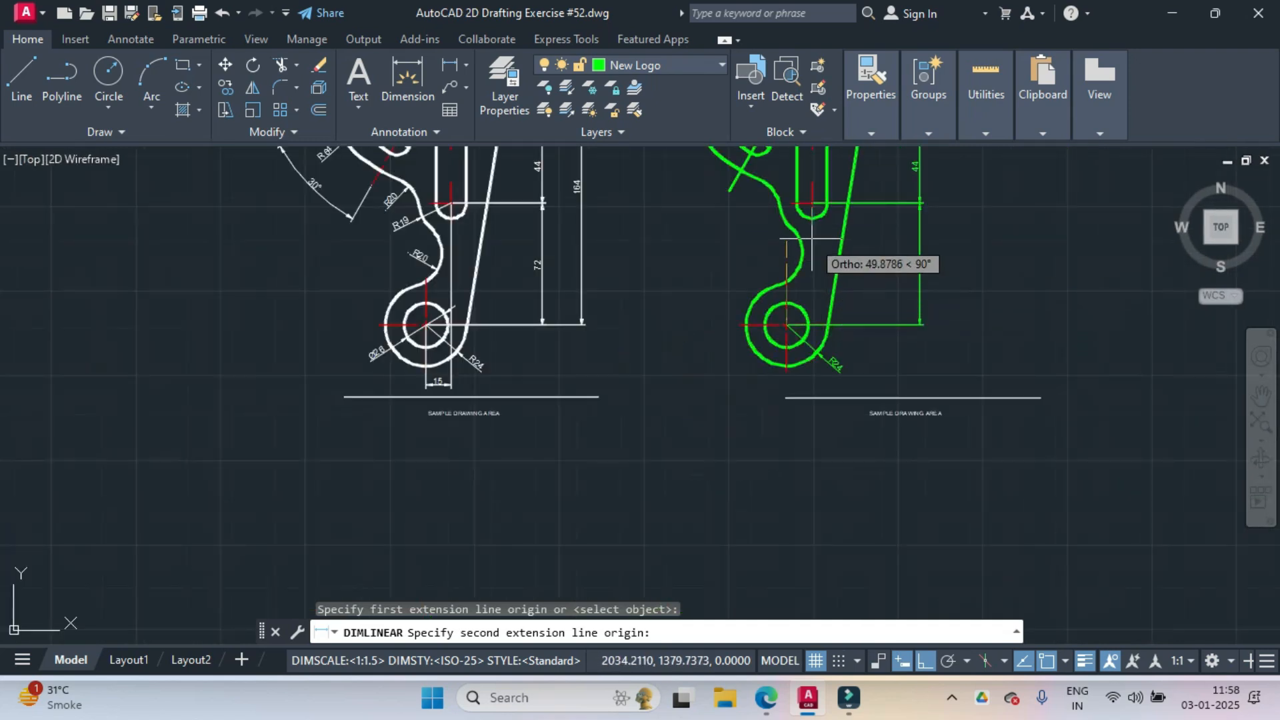
pyautogui.click(812, 203)
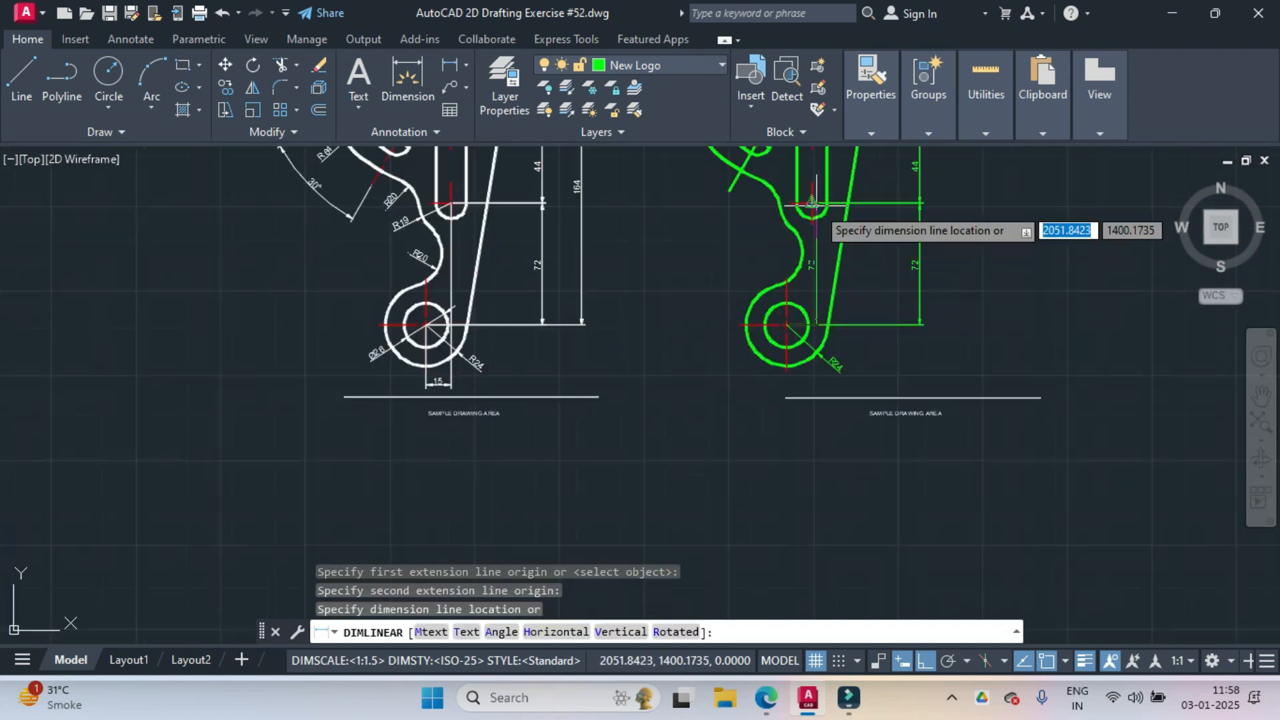
pyautogui.click(820, 398)
# - Add a diameter dimension to the inner circle of the green bracket's lower ring, with its text at the lower left outside the outline
pyautogui.scroll(2, 709, 363)
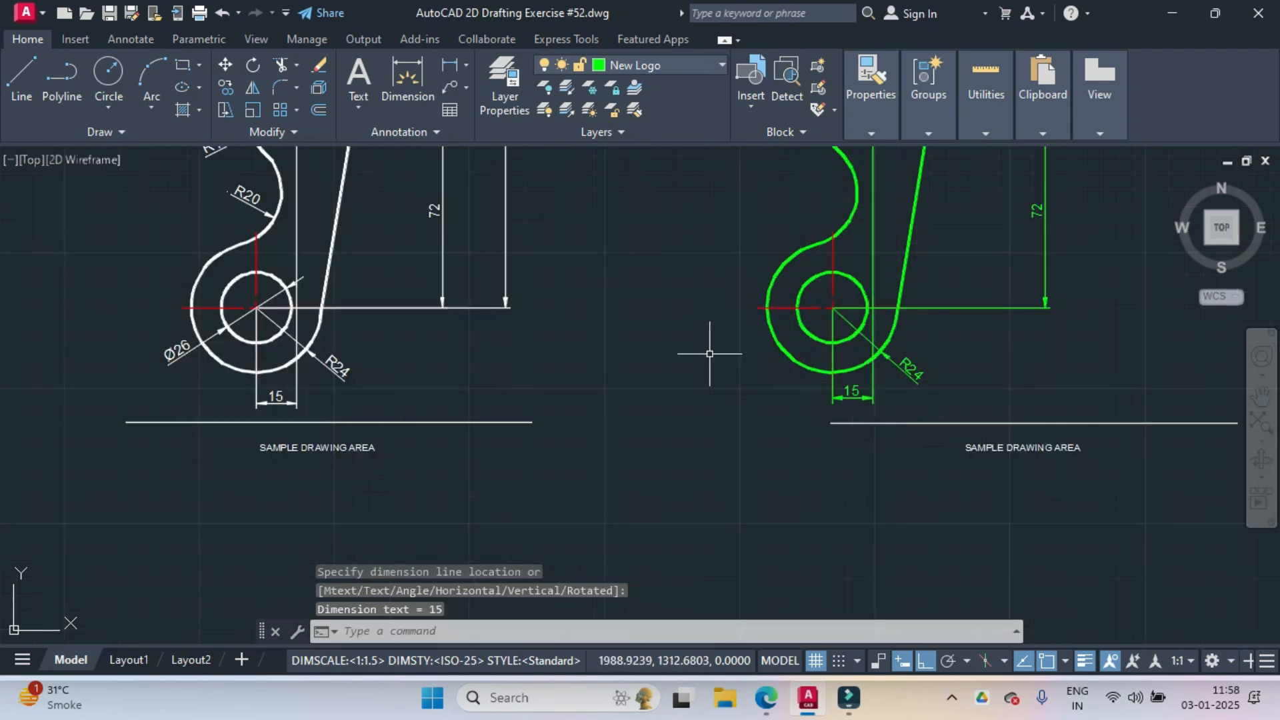
pyautogui.click(466, 64)
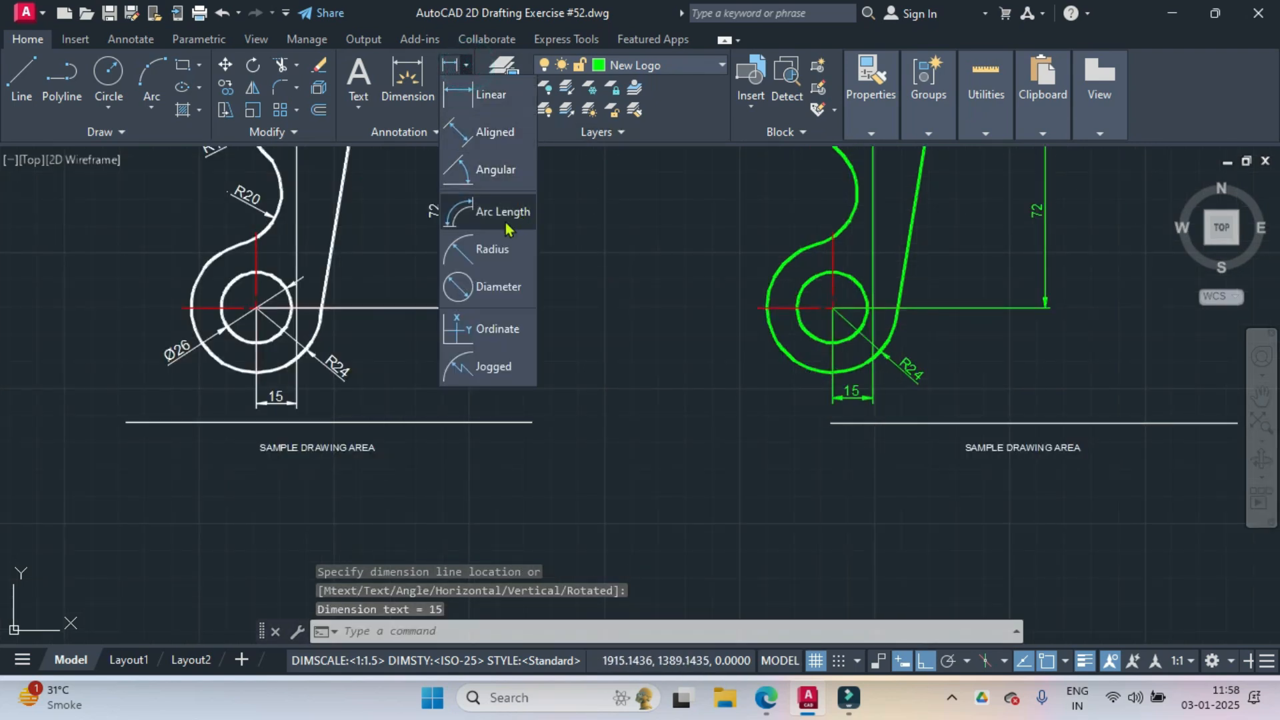
pyautogui.click(511, 287)
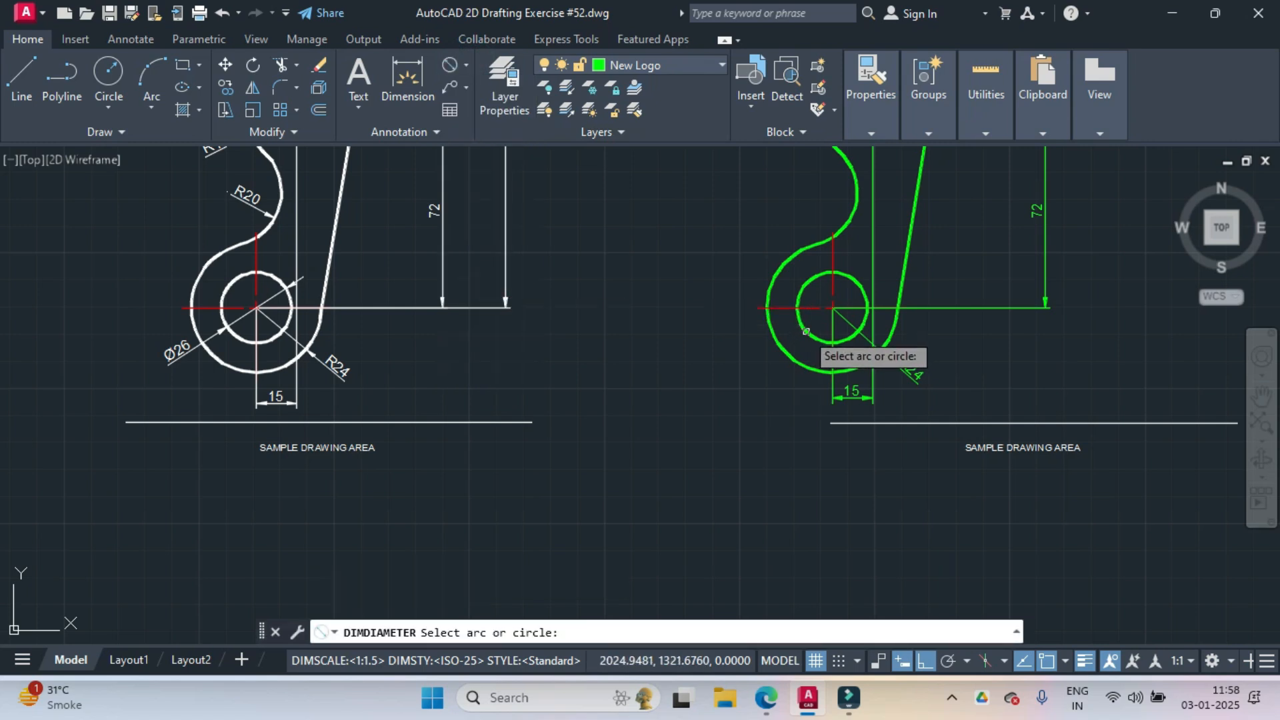
pyautogui.click(809, 336)
pyautogui.click(777, 375)
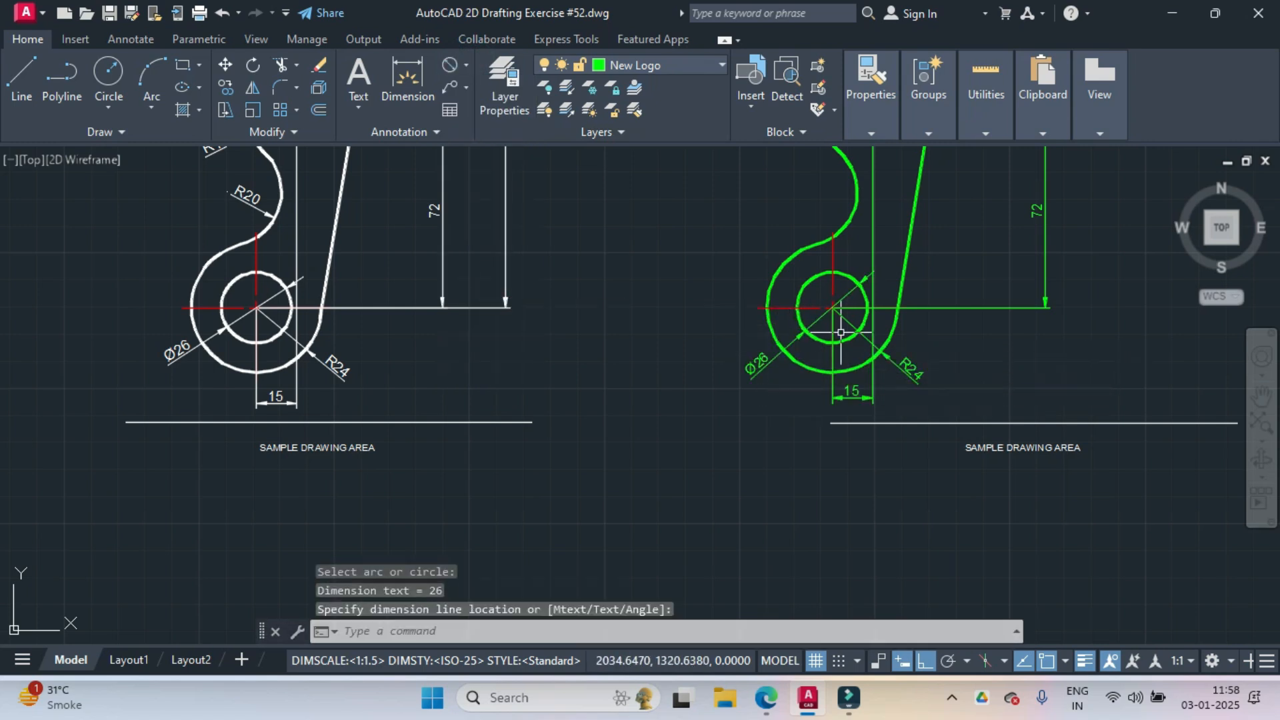
# - Add a radius dimension to the concave notch arc just above the green bracket's lower ring, with its text left of the outline
pyautogui.scroll(2, 777, 273)
pyautogui.scroll(-5, 861, 370)
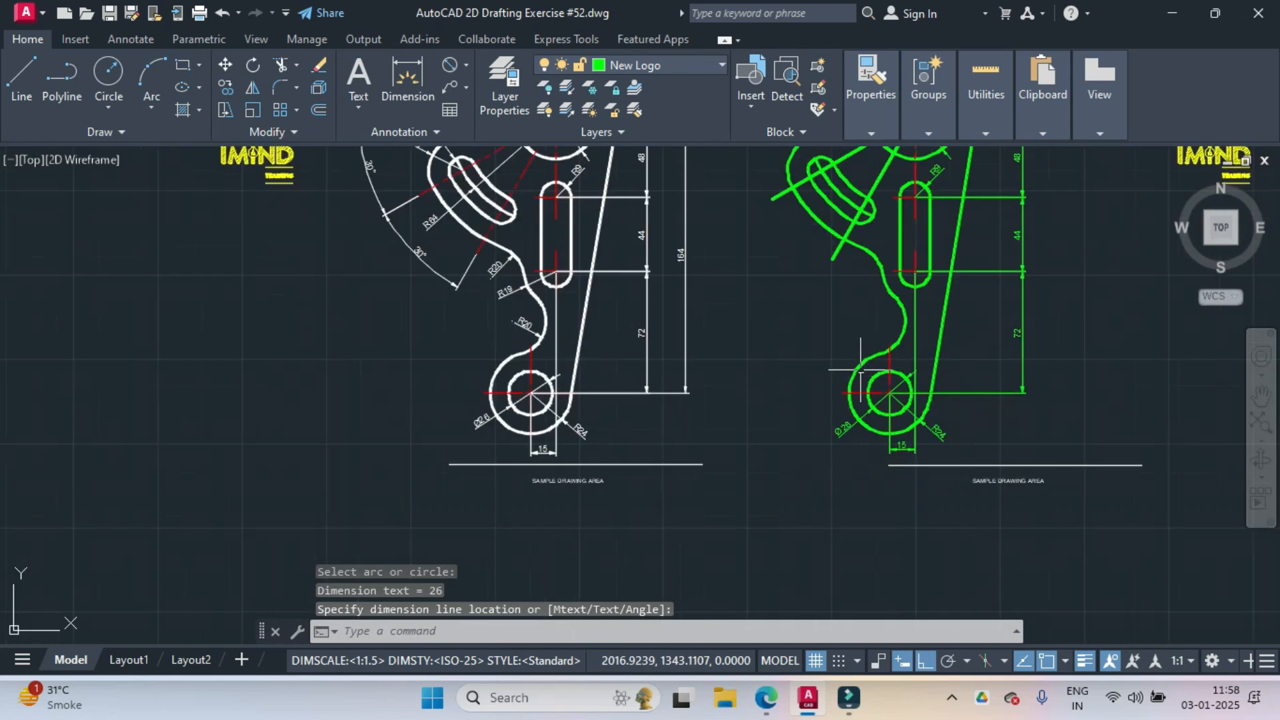
pyautogui.moveTo(861, 366); pyautogui.dragTo(849, 427, button='middle')
pyautogui.scroll(2, 874, 401)
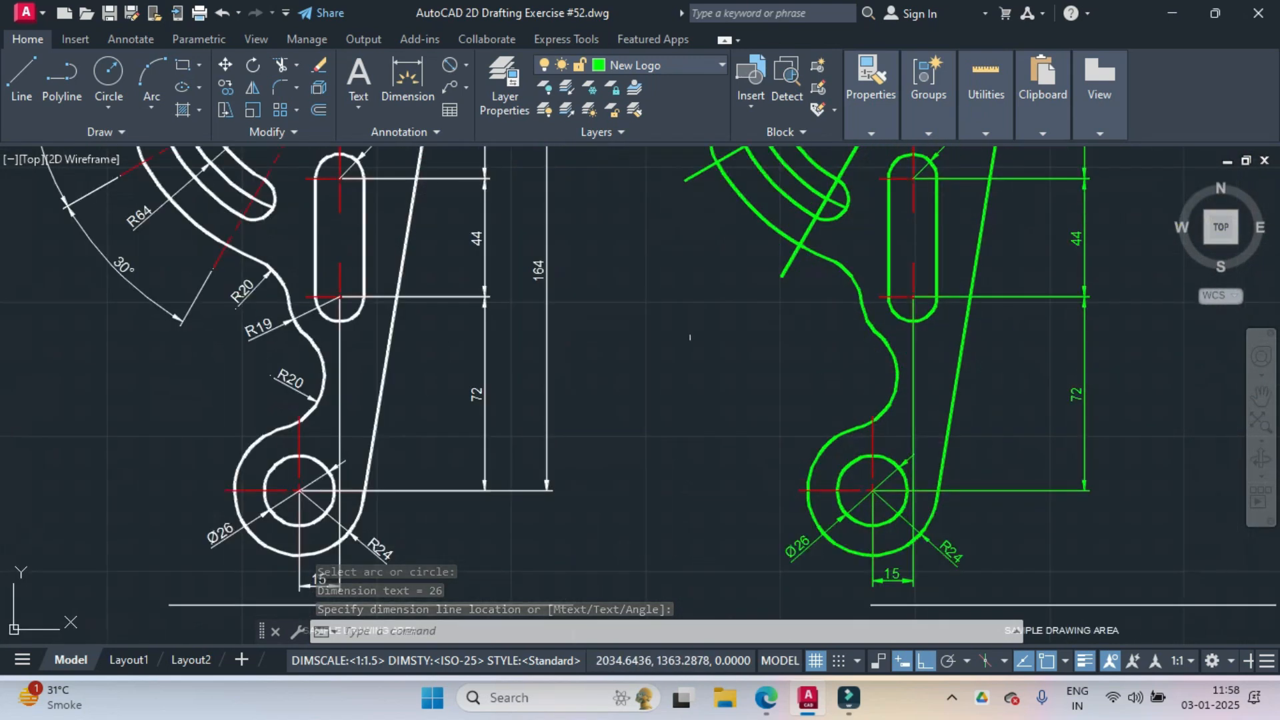
pyautogui.click(466, 65)
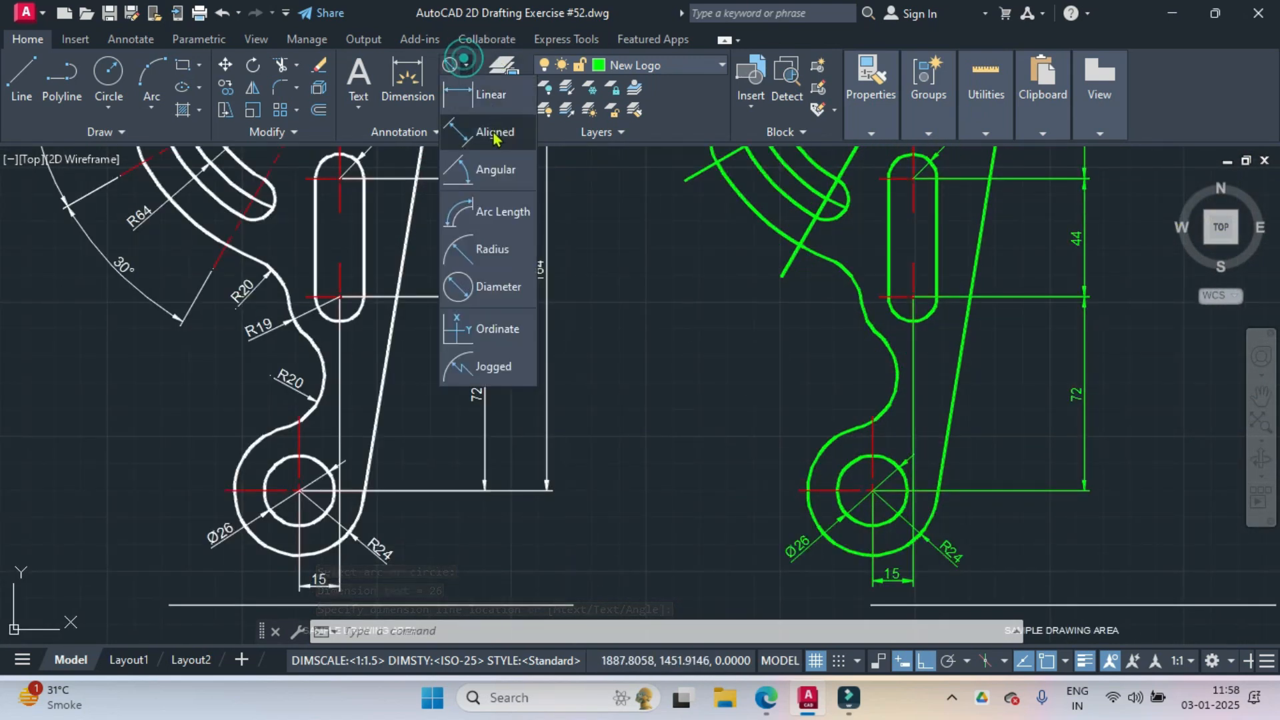
pyautogui.click(493, 250)
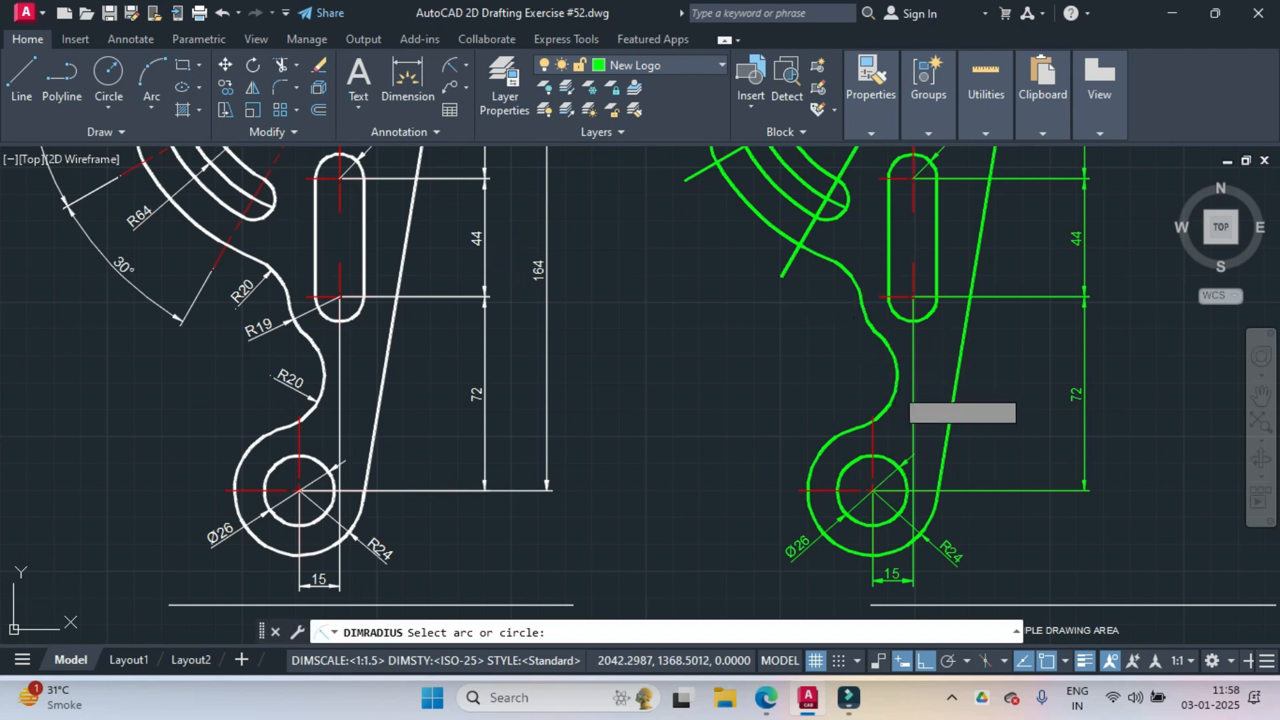
pyautogui.click(896, 388)
pyautogui.click(847, 373)
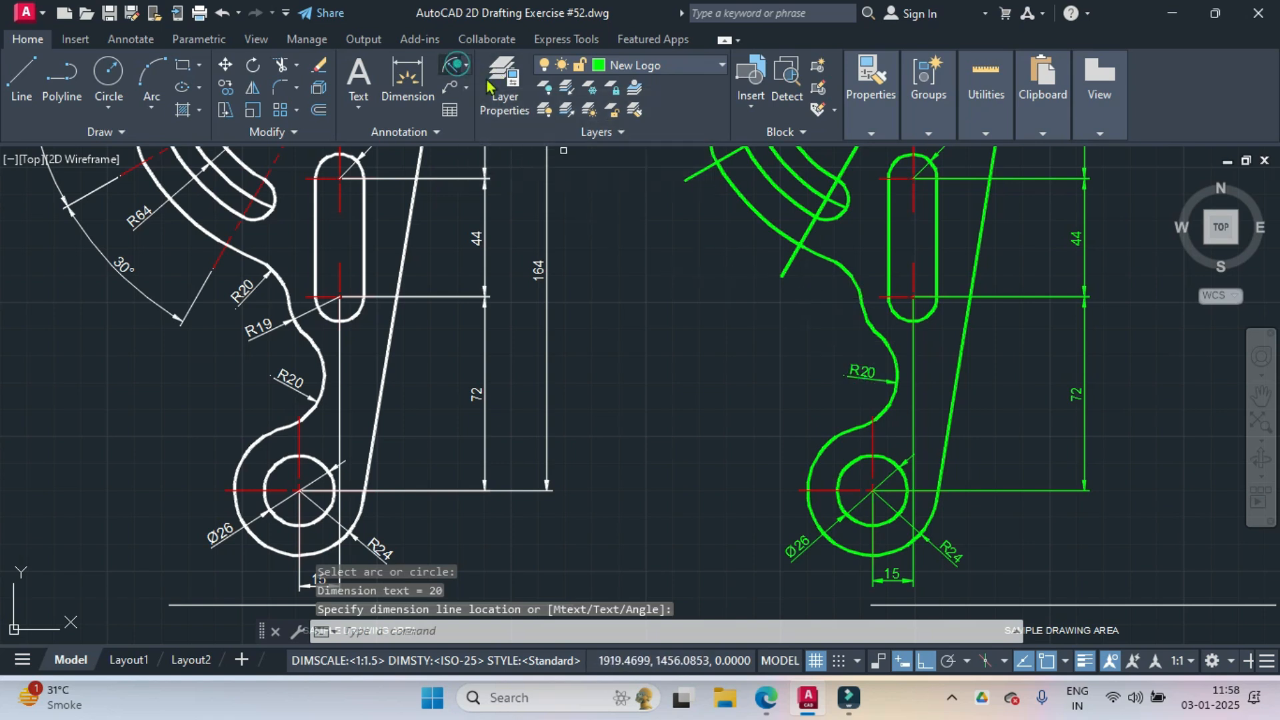
# - Add radius dimensions to the convex arc beside the straight slot's lower end and to the fillet arc above it, left of the outline
pyautogui.press('Return')
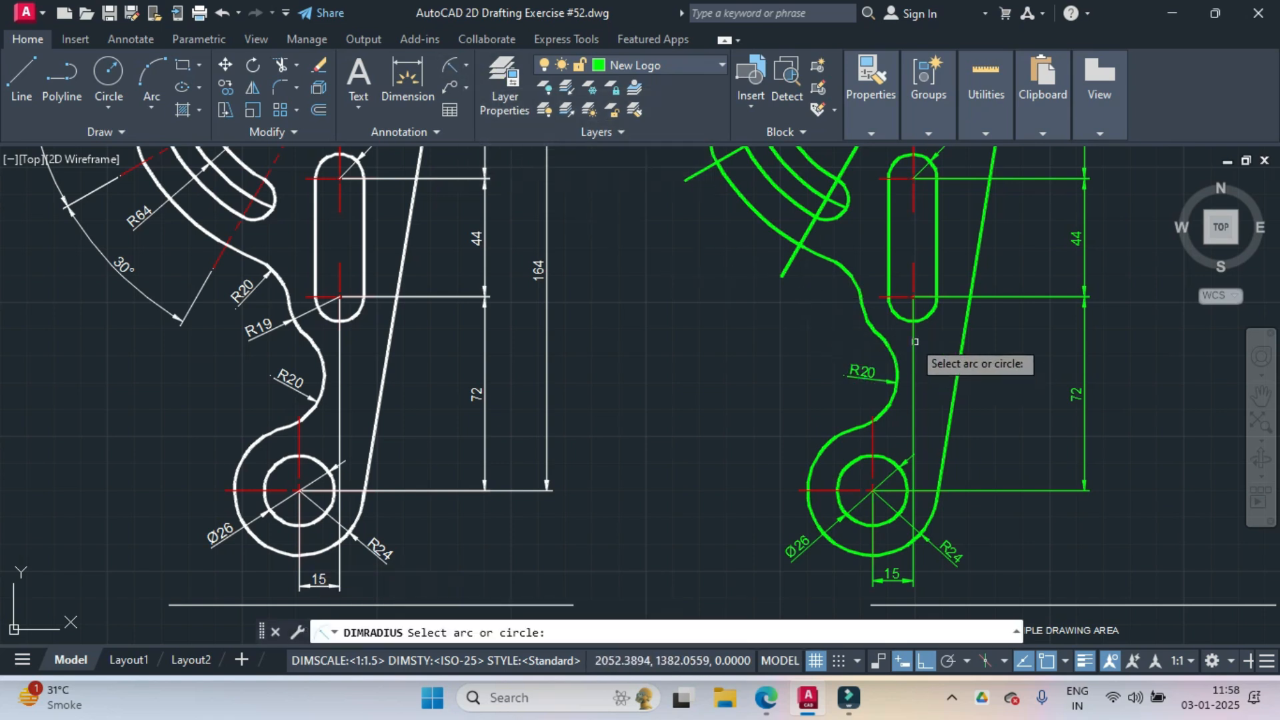
pyautogui.click(867, 321)
pyautogui.click(825, 333)
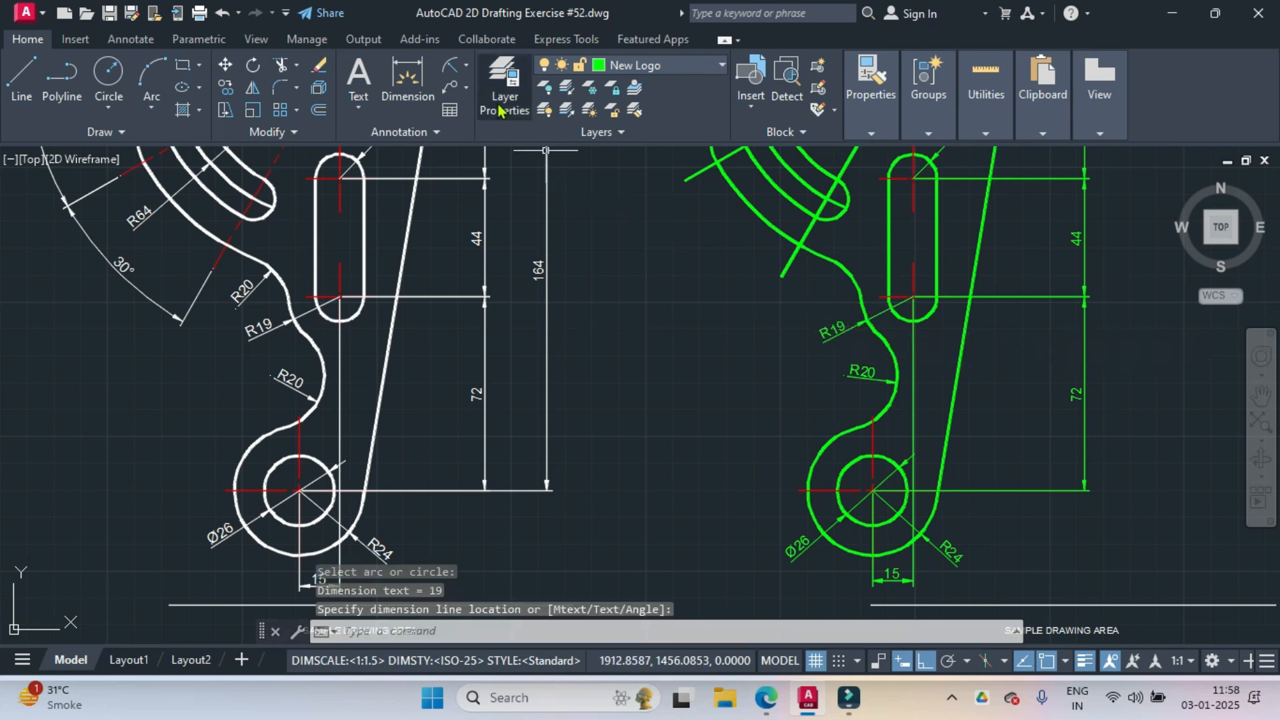
pyautogui.click(450, 70)
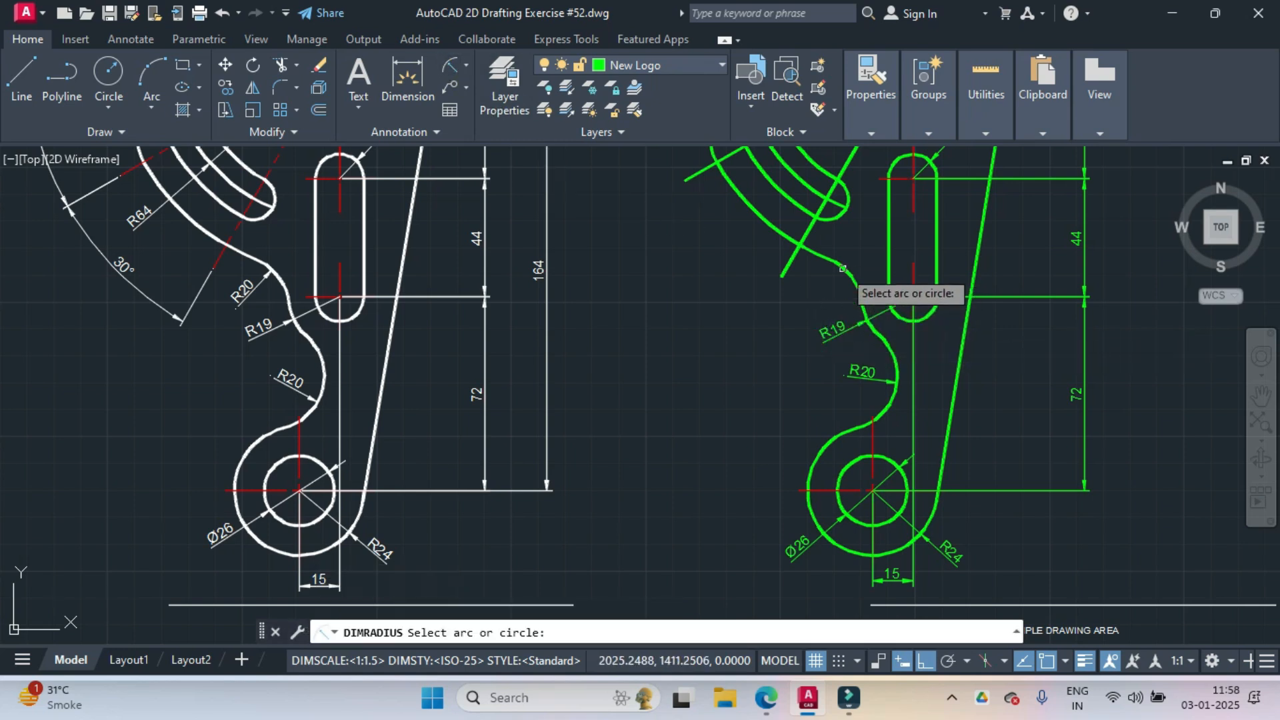
pyautogui.click(846, 278)
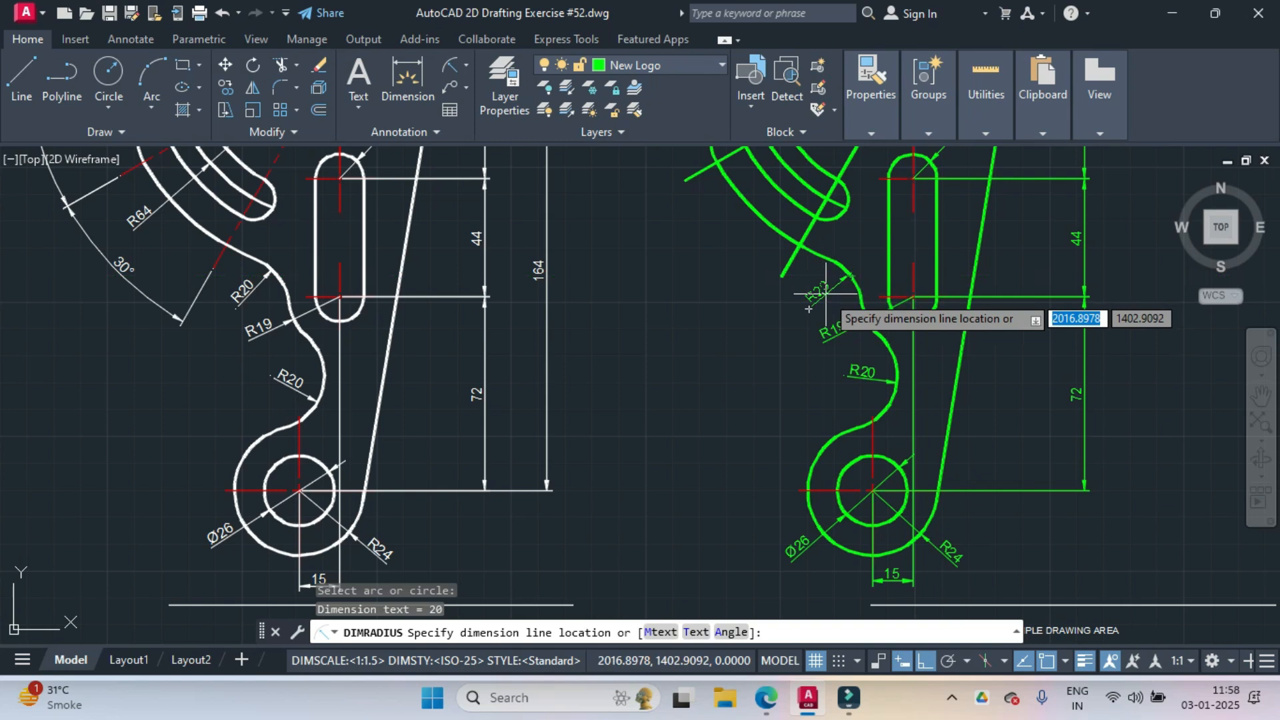
pyautogui.click(827, 292)
pyautogui.moveTo(728, 273); pyautogui.dragTo(779, 421, button='middle')
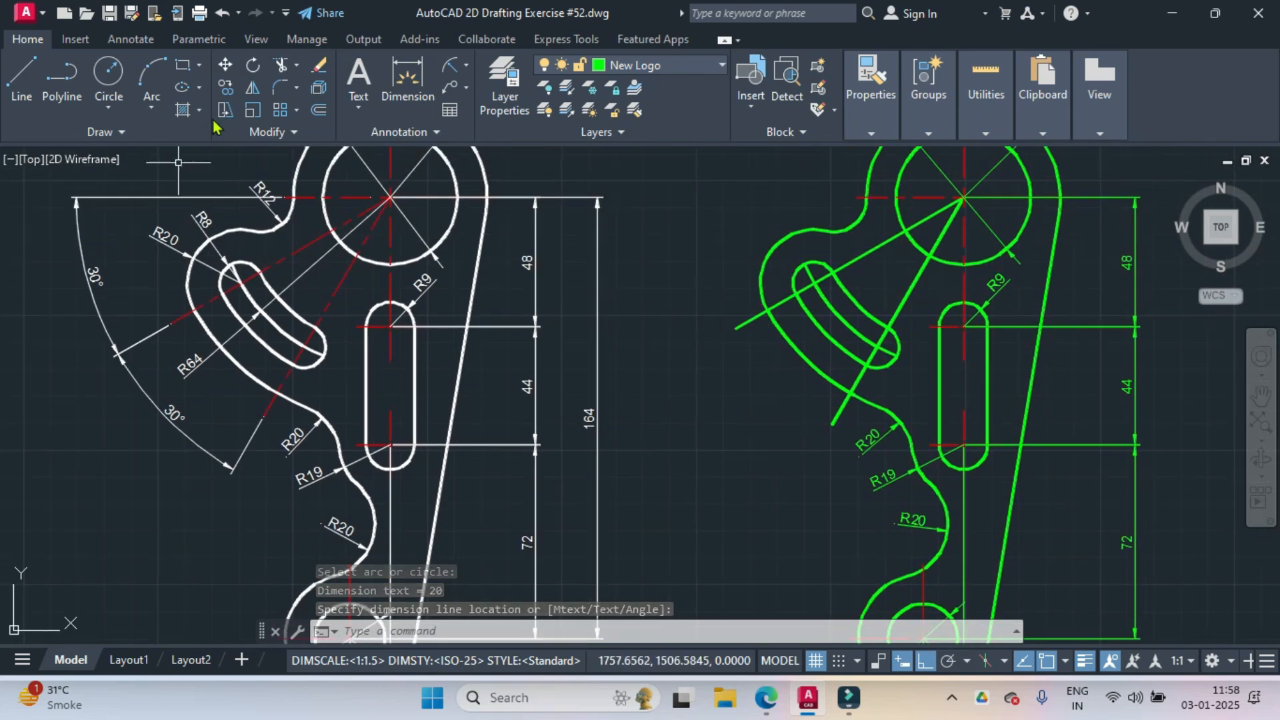
pyautogui.click(447, 68)
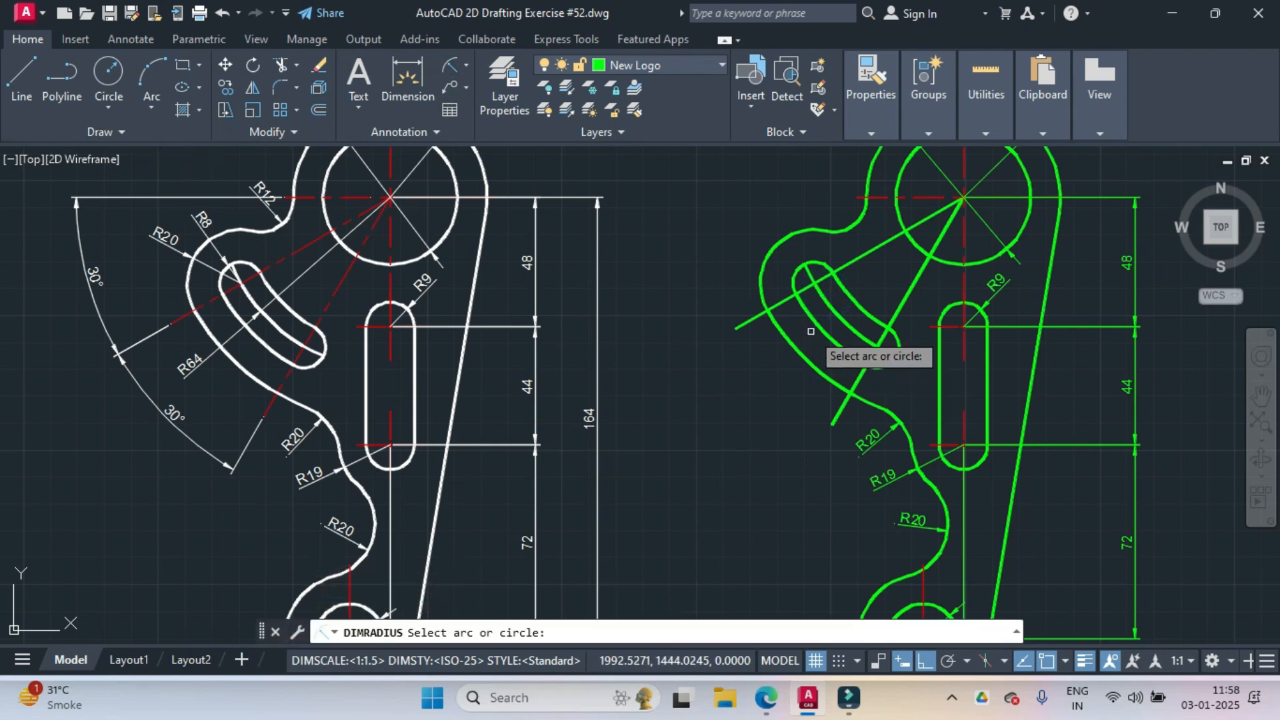
pyautogui.click(818, 327)
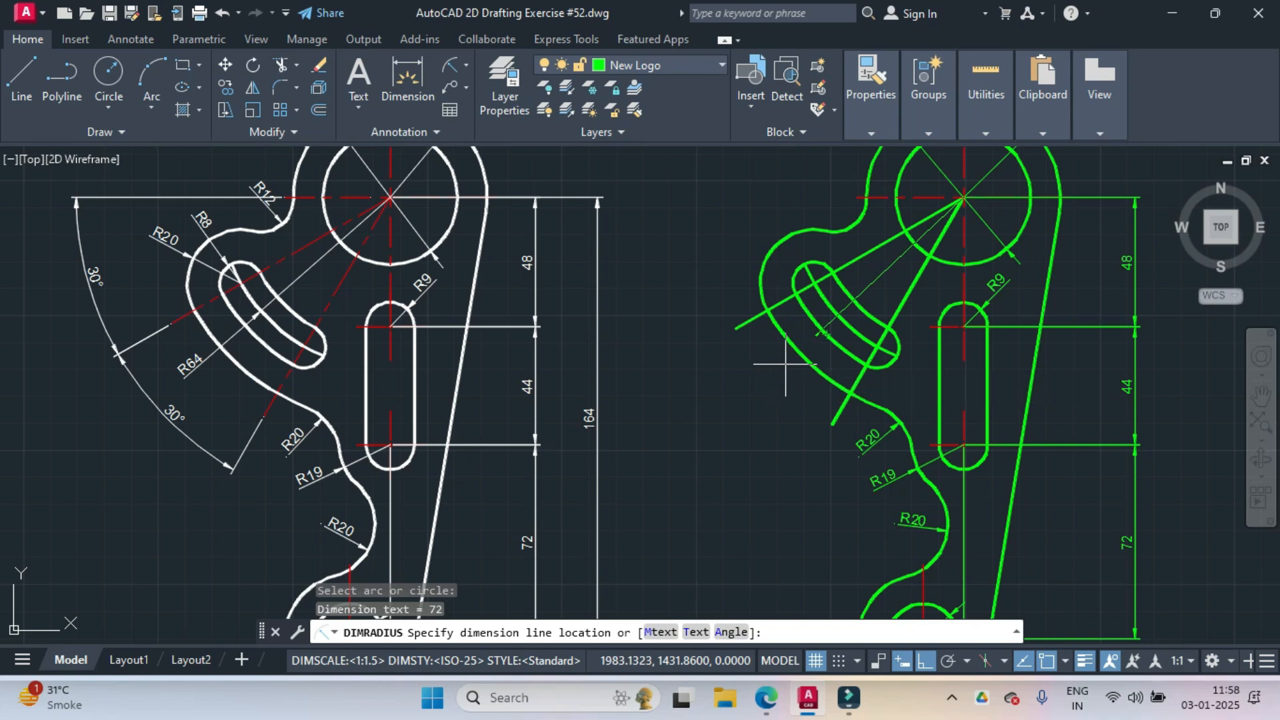
pyautogui.press('Escape')
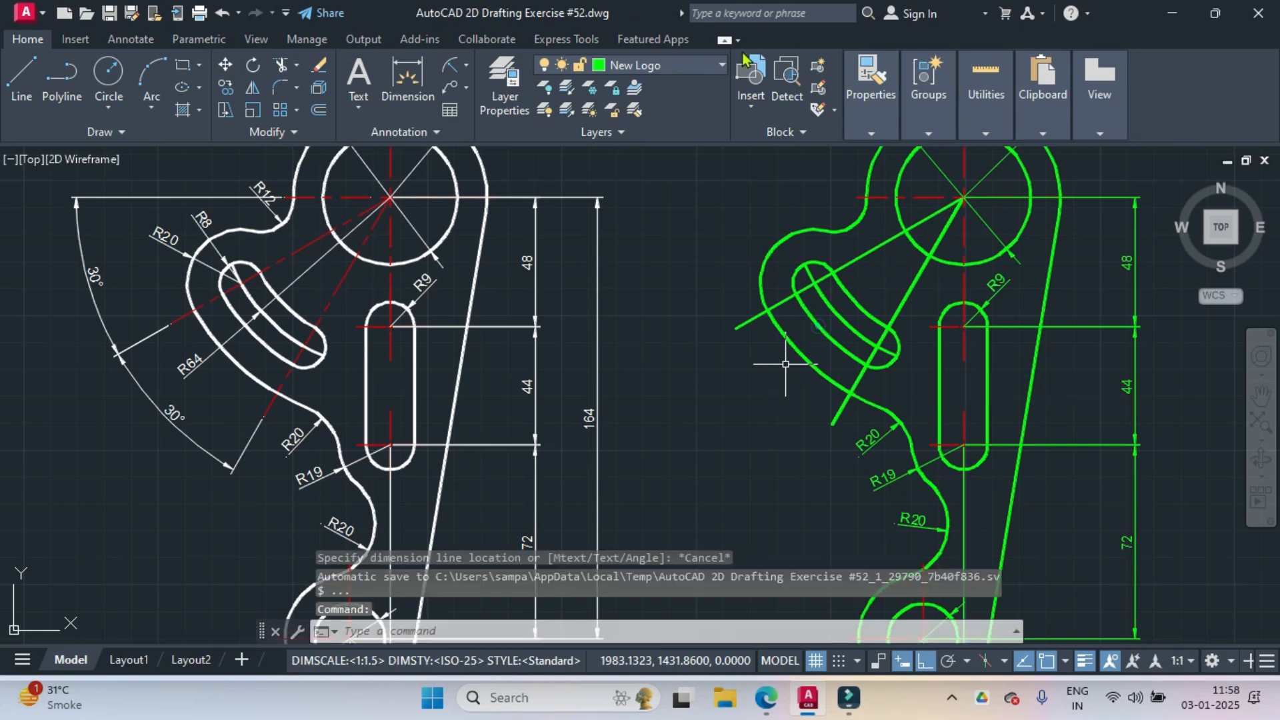
# - Add a radius dimension to the centerline arc of the green bracket's curved slot, with its text outside the outline at the lower left
pyautogui.press('Return')
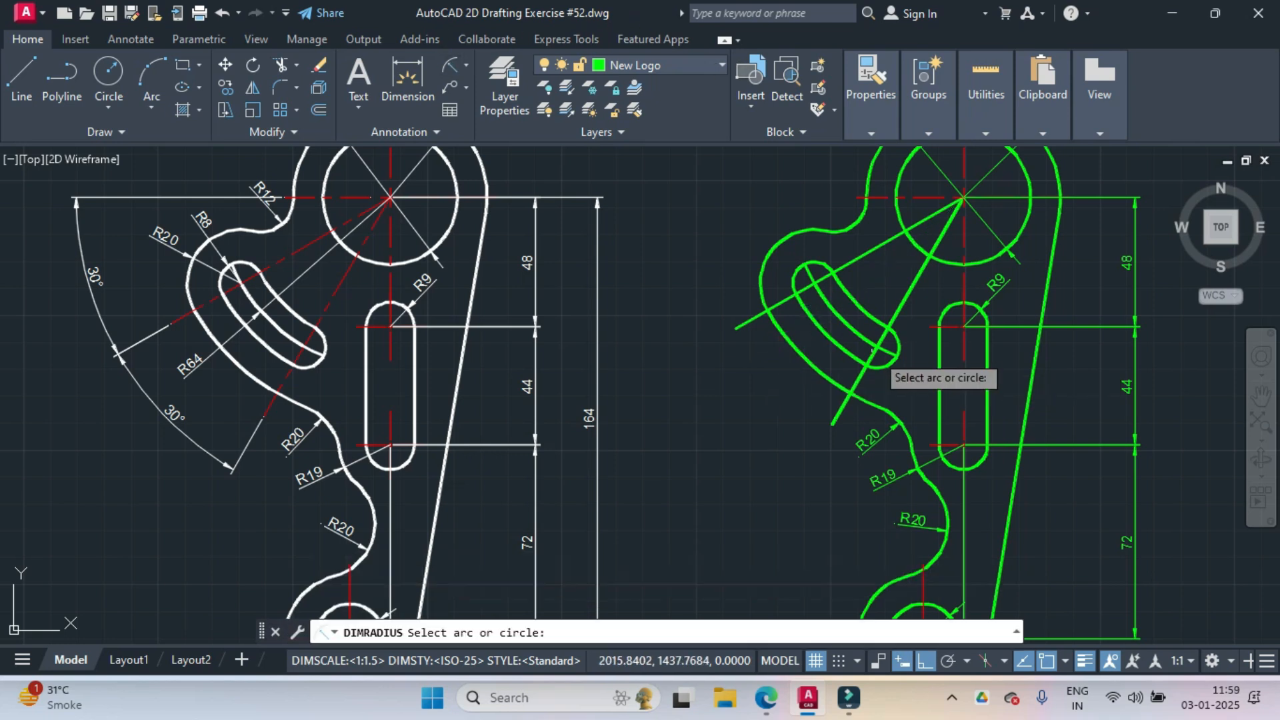
pyautogui.click(835, 315)
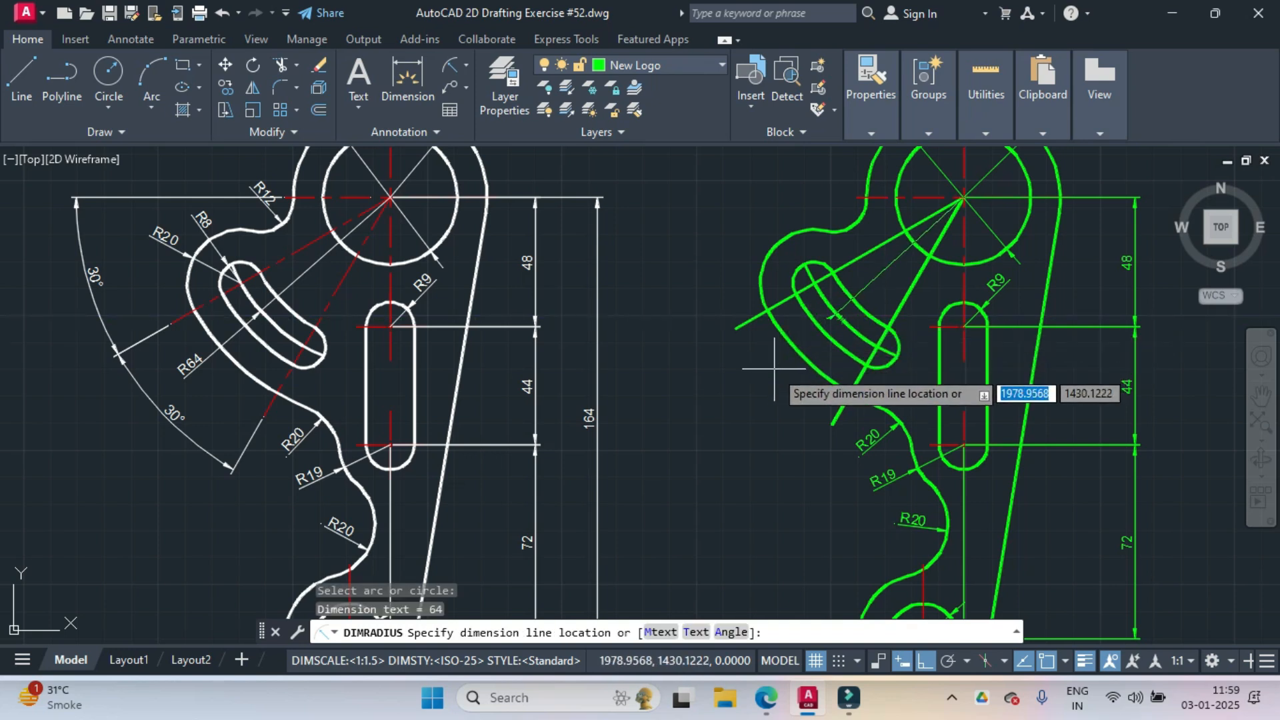
pyautogui.click(790, 346)
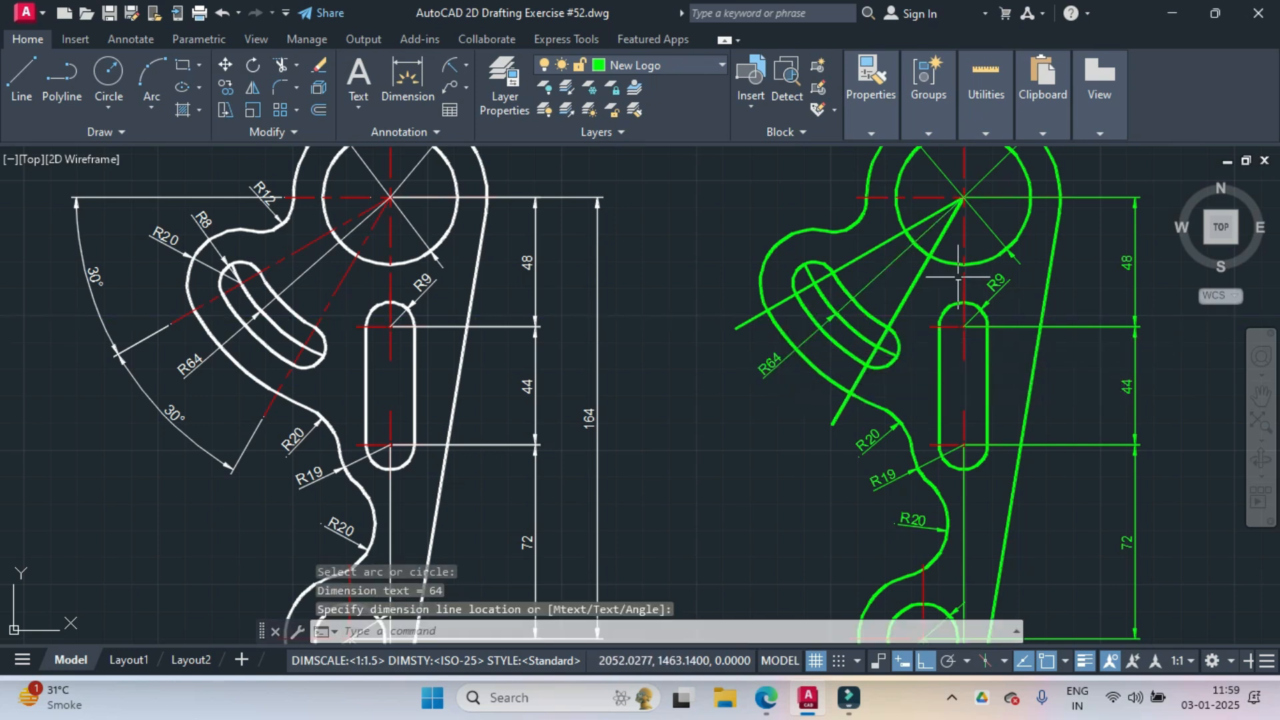
# - Add an angular dimension between the two slanted lines through the curved slot's ends, placed outside the green bracket's outline at the lower left
pyautogui.click(467, 65)
pyautogui.click(493, 163)
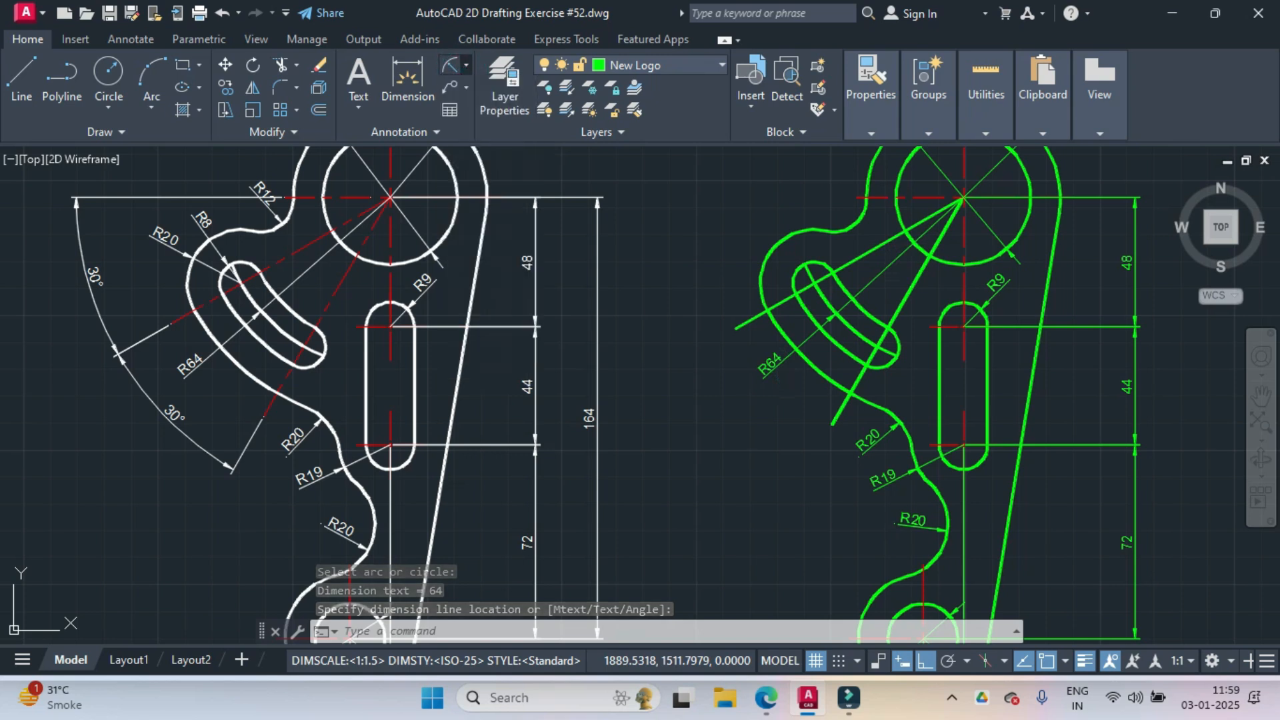
pyautogui.click(856, 258)
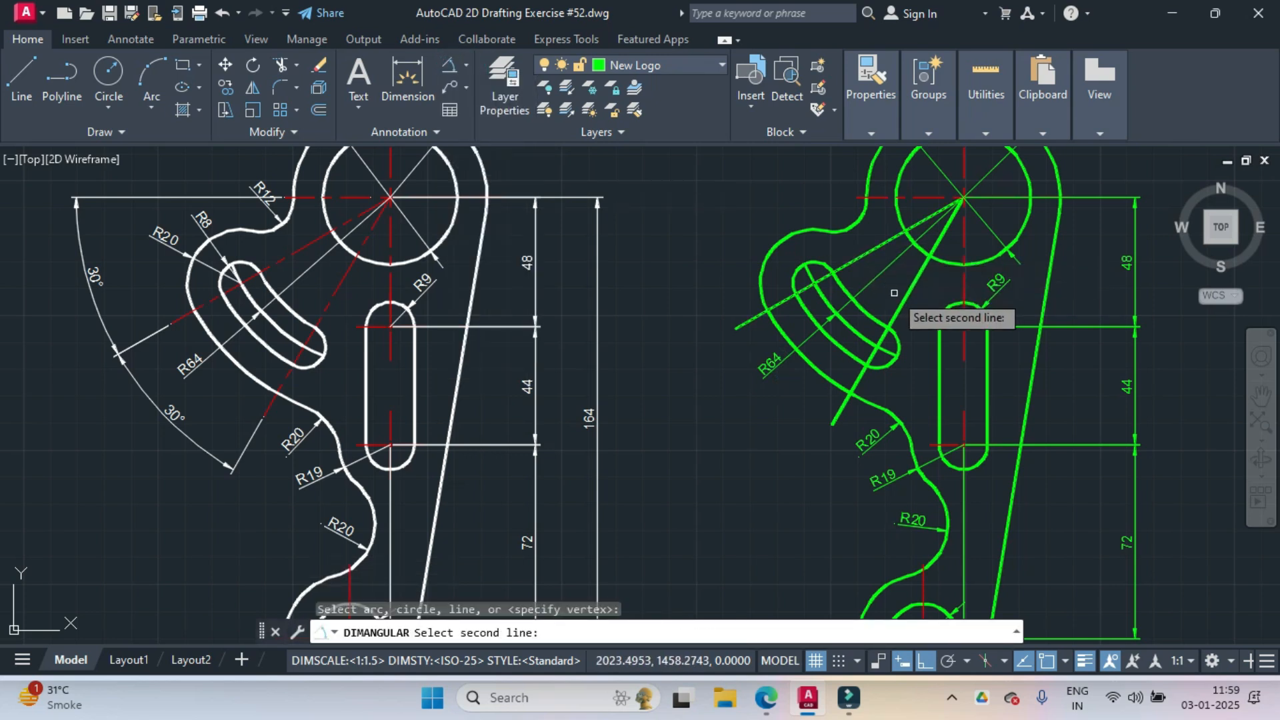
pyautogui.click(900, 308)
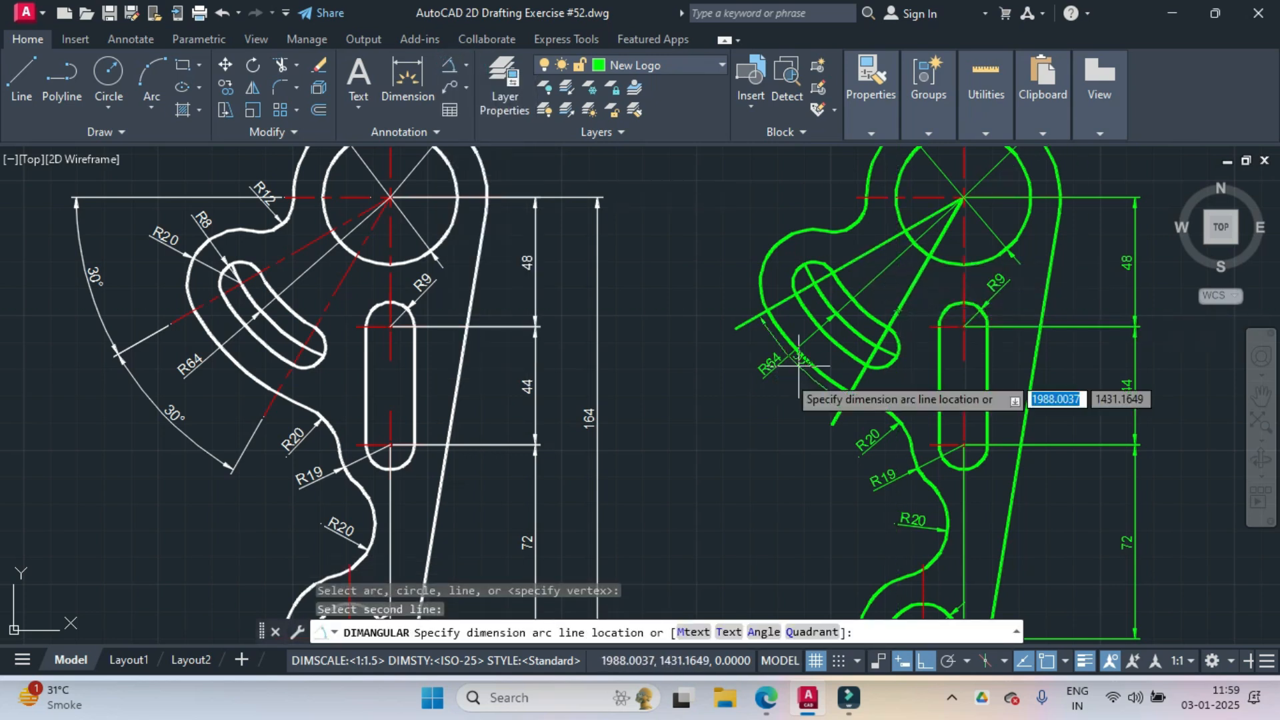
pyautogui.click(733, 422)
# - Add an angular dimension between the upper circle's horizontal centerline and the upper slanted line, placed outside the green bracket in line with the existing angular dimension
pyautogui.scroll(1, 767, 365)
pyautogui.scroll(-3, 767, 367)
pyautogui.moveTo(767, 372); pyautogui.dragTo(758, 400, button='middle')
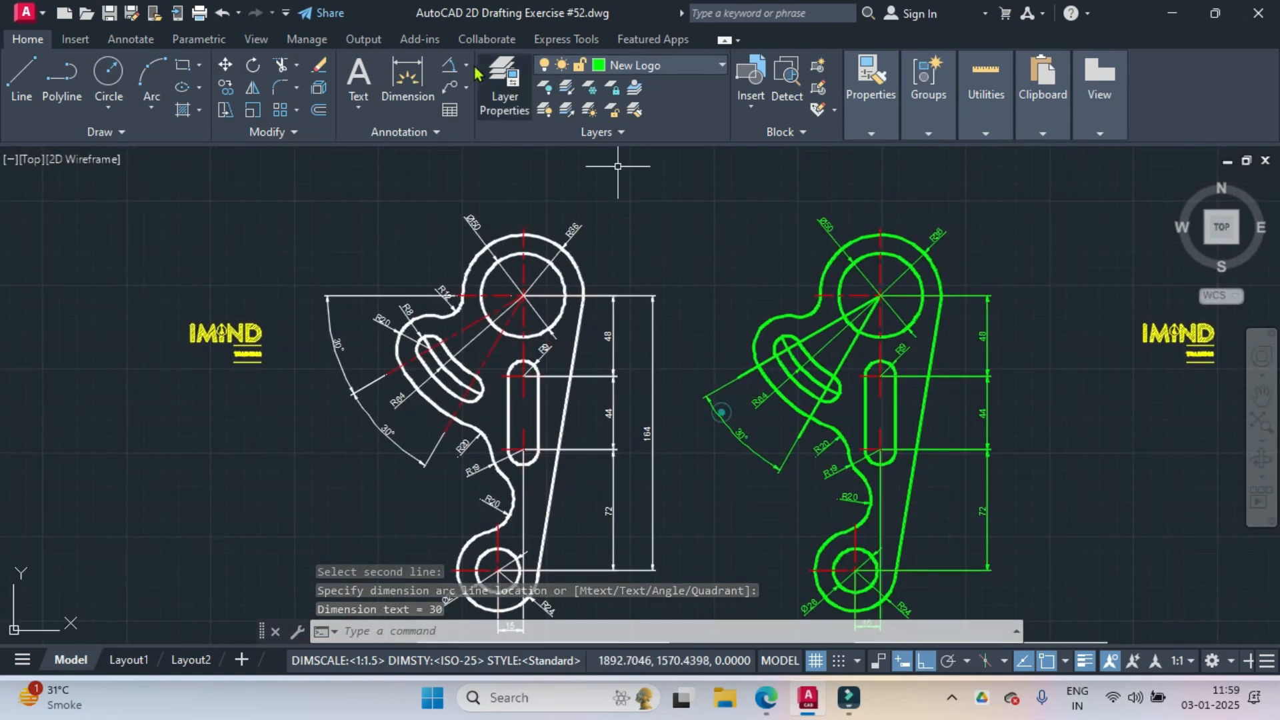
pyautogui.press('Return')
pyautogui.scroll(5, 708, 213)
pyautogui.scroll(-4, 957, 448)
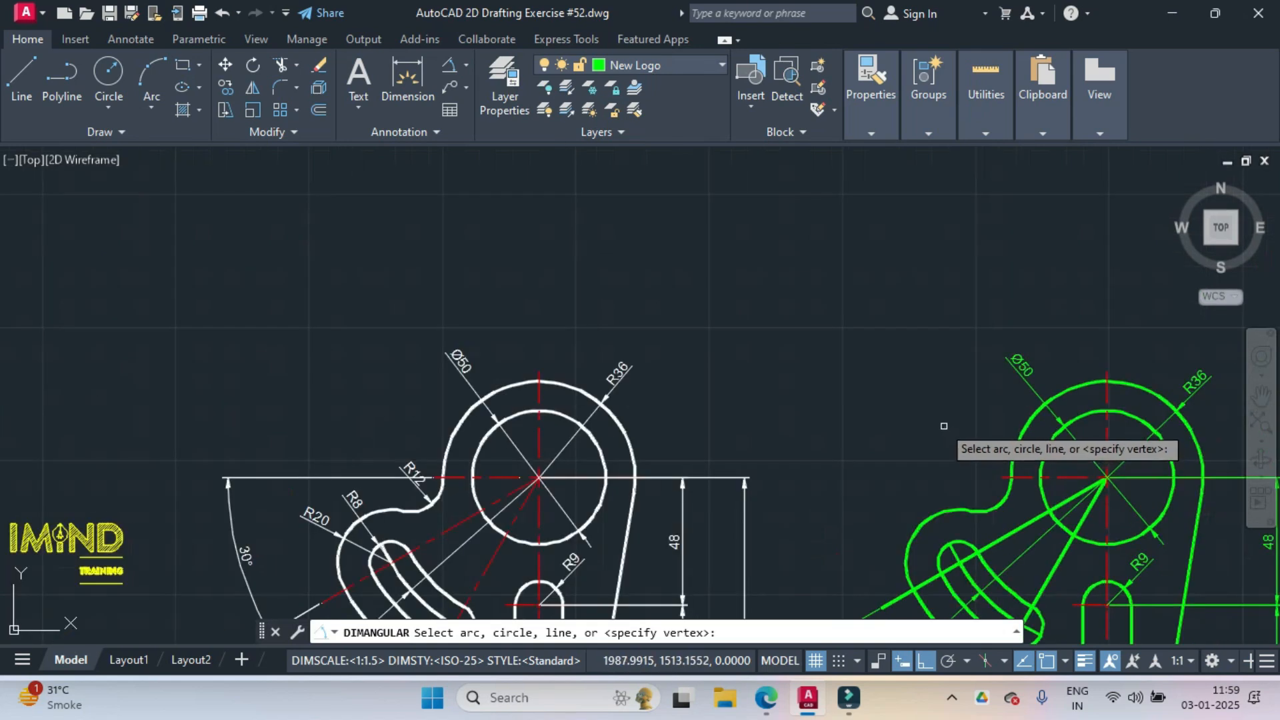
pyautogui.moveTo(972, 452); pyautogui.dragTo(934, 136, button='middle')
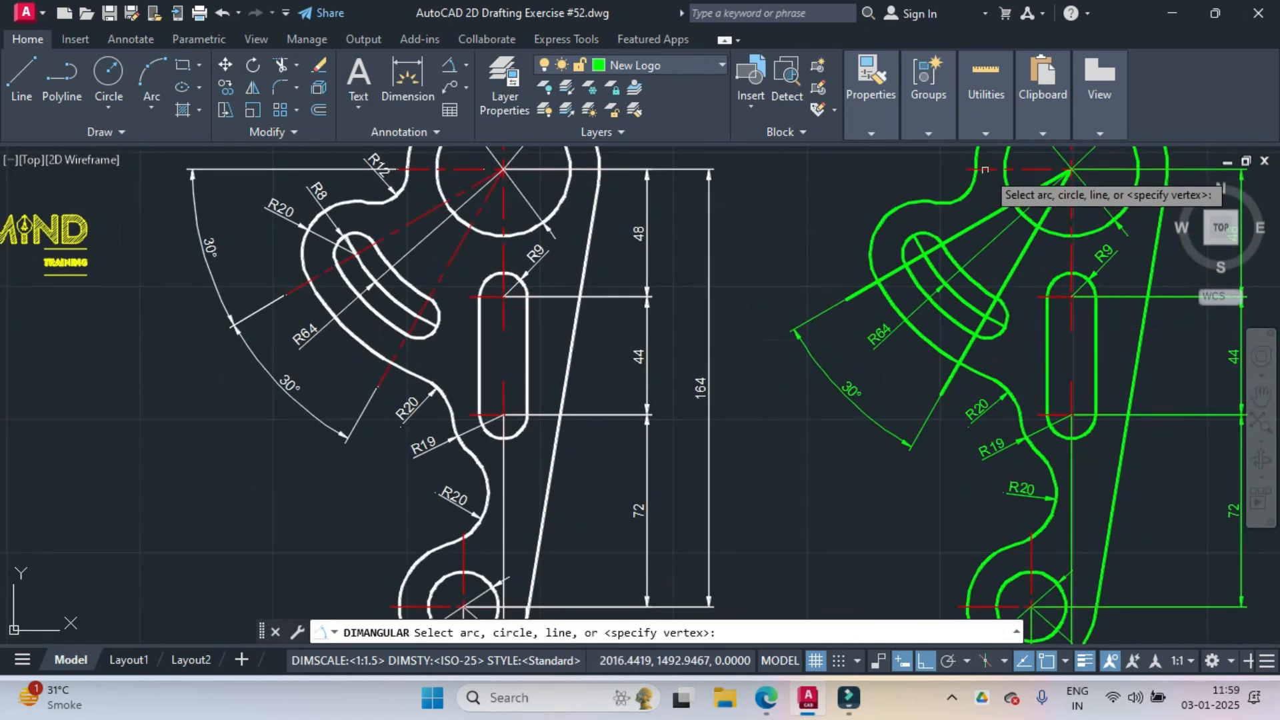
pyautogui.click(986, 172)
pyautogui.click(986, 216)
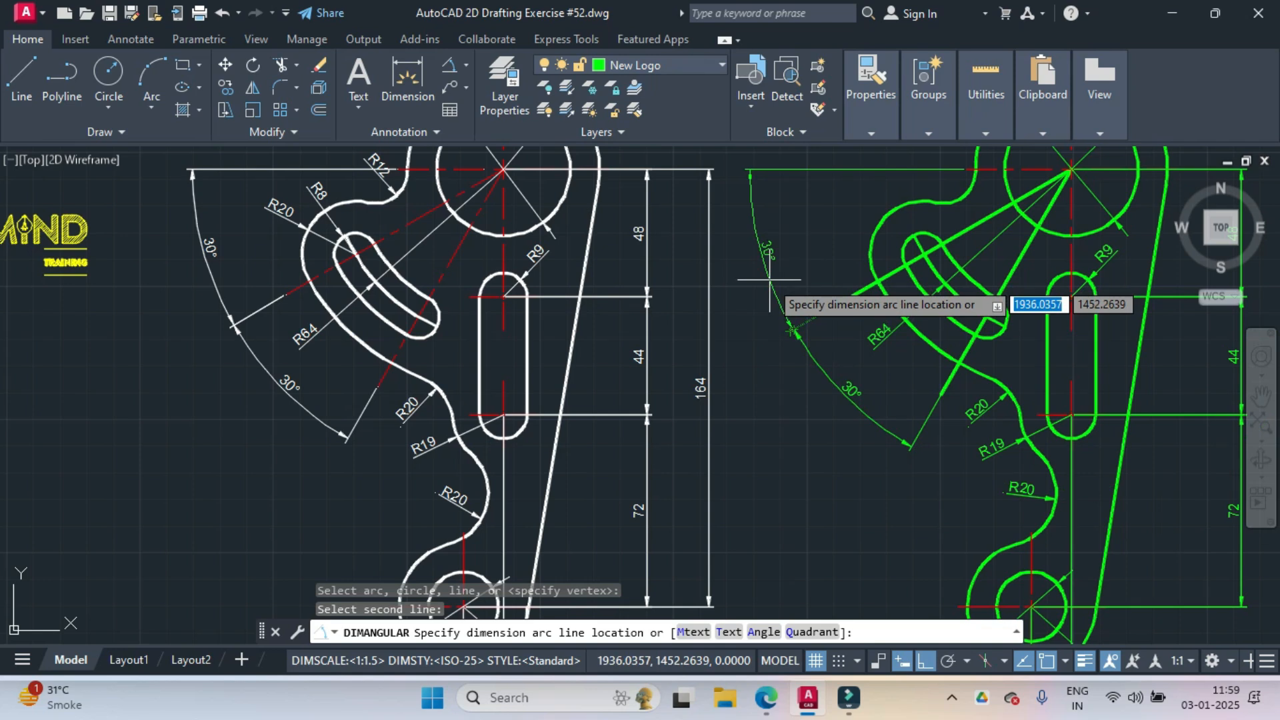
pyautogui.click(770, 280)
pyautogui.scroll(-2, 920, 304)
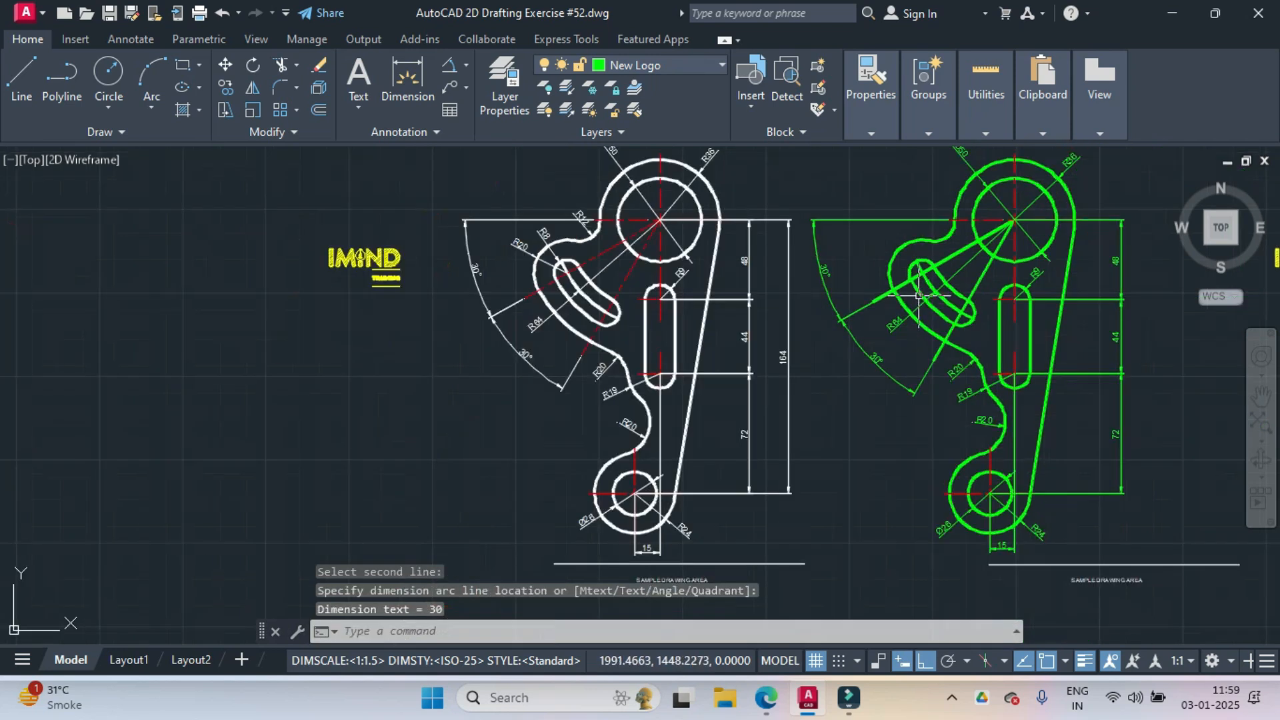
pyautogui.moveTo(921, 288); pyautogui.dragTo(856, 324, button='middle')
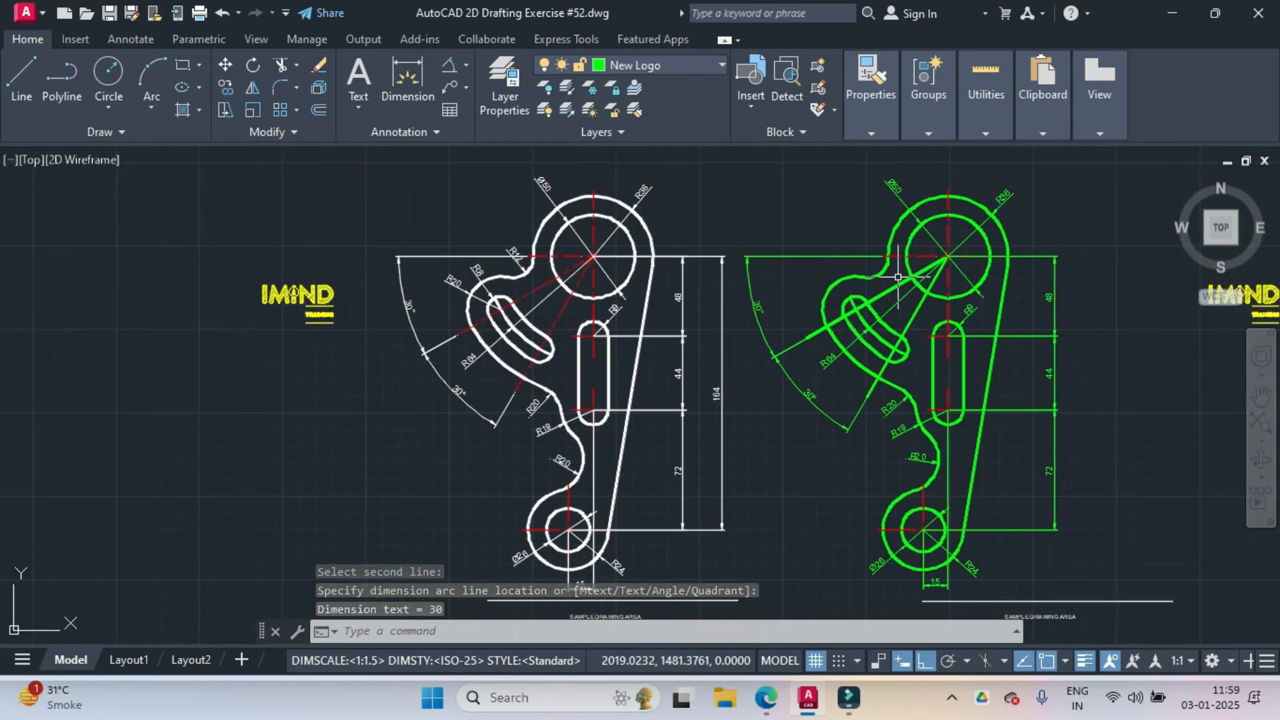
# - Add radius dimensions to the upper end arc of the green bracket's curved slot and to the outline arc around it, with text outside the outline
pyautogui.scroll(2, 898, 277)
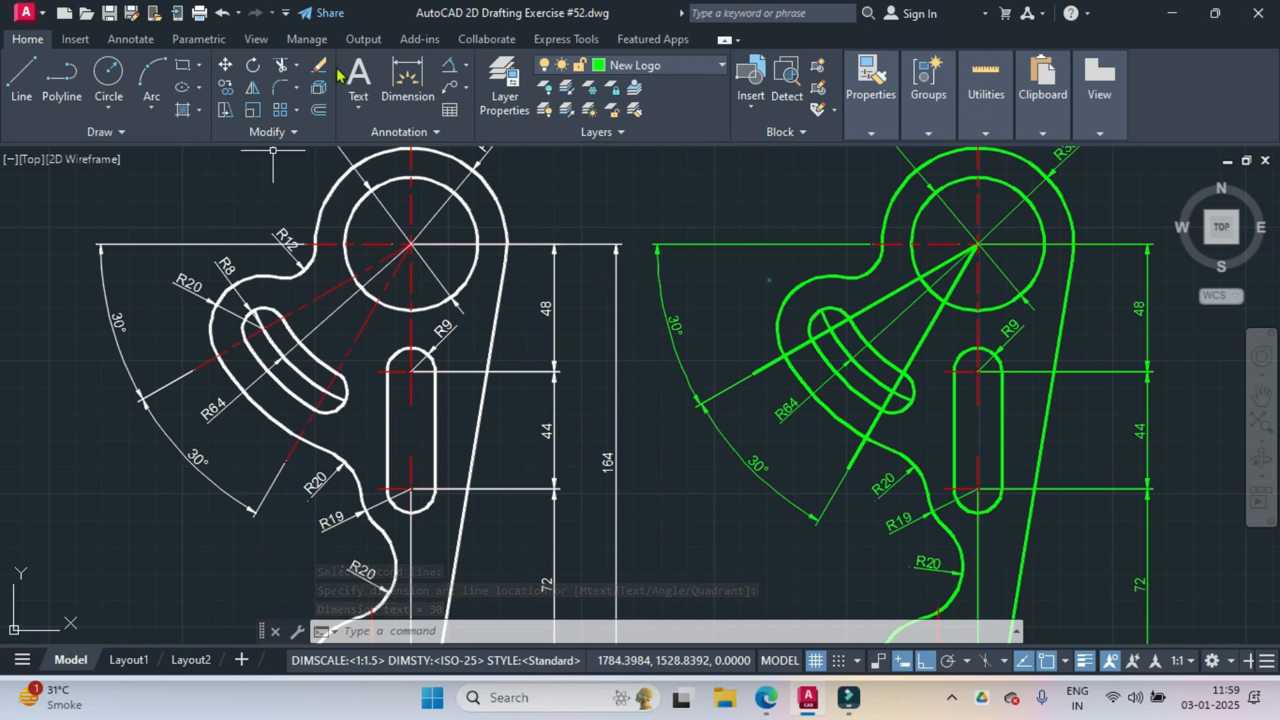
pyautogui.click(466, 65)
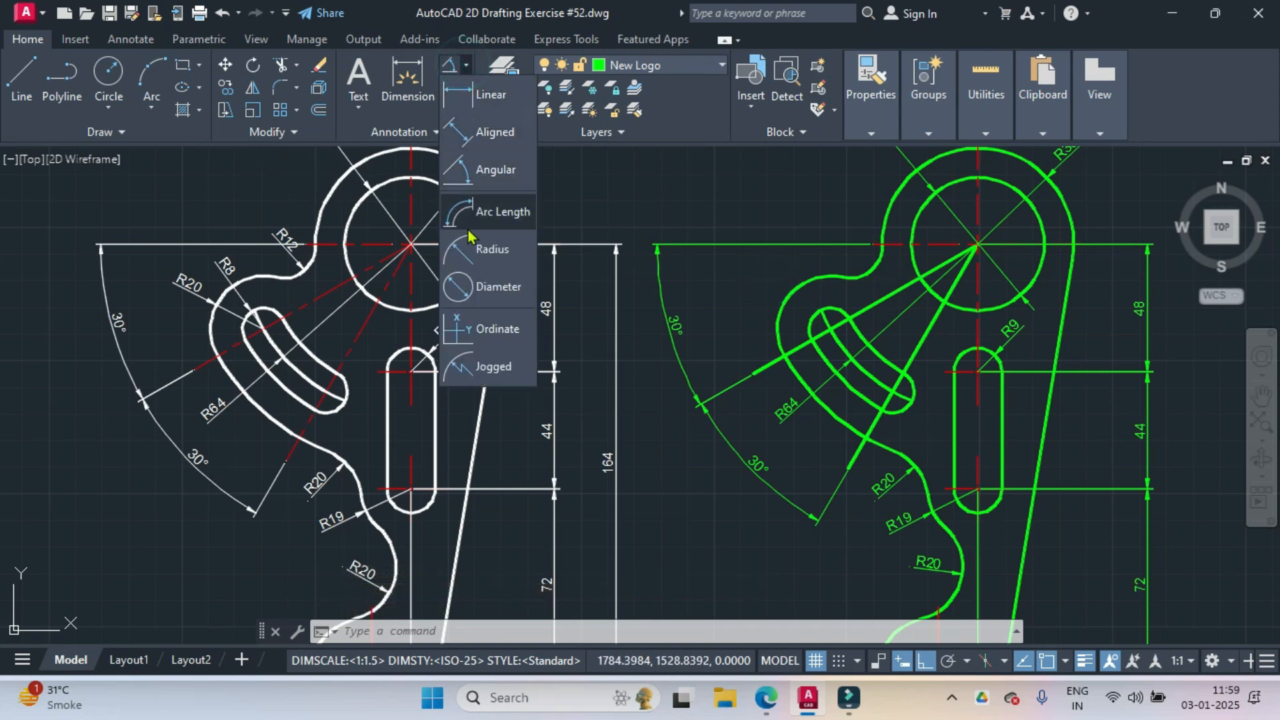
pyautogui.click(474, 248)
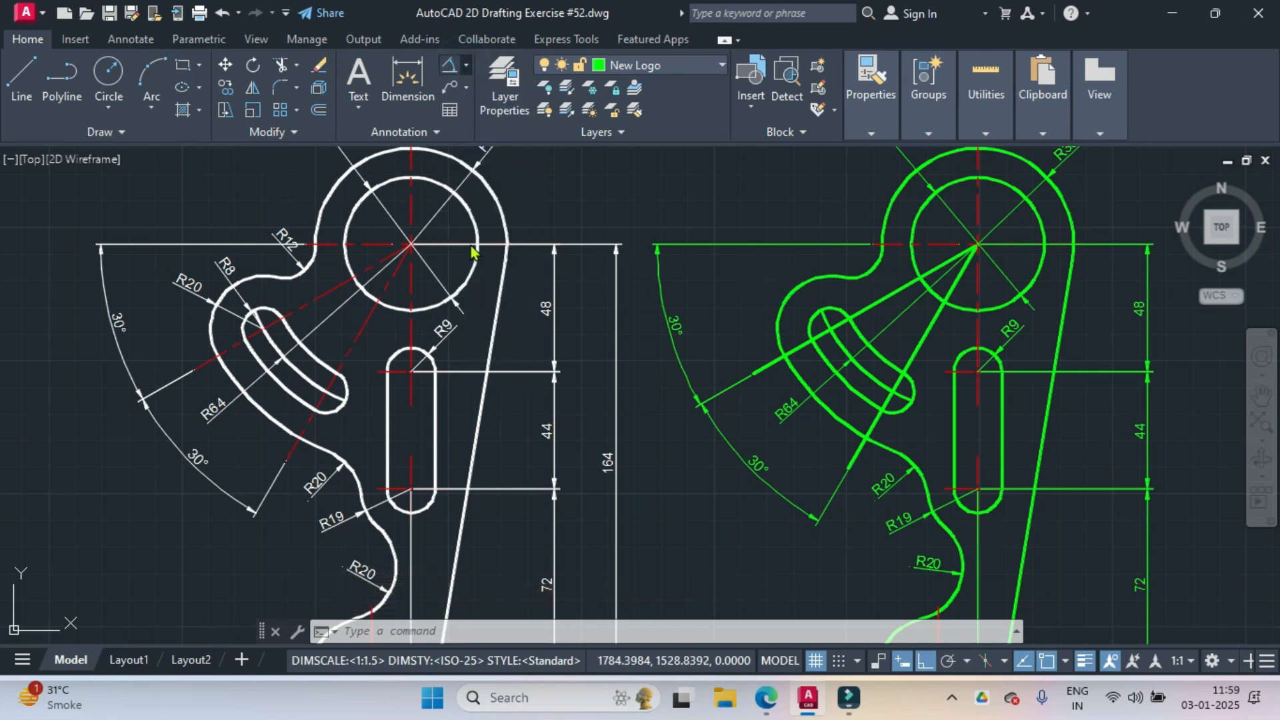
pyautogui.click(833, 308)
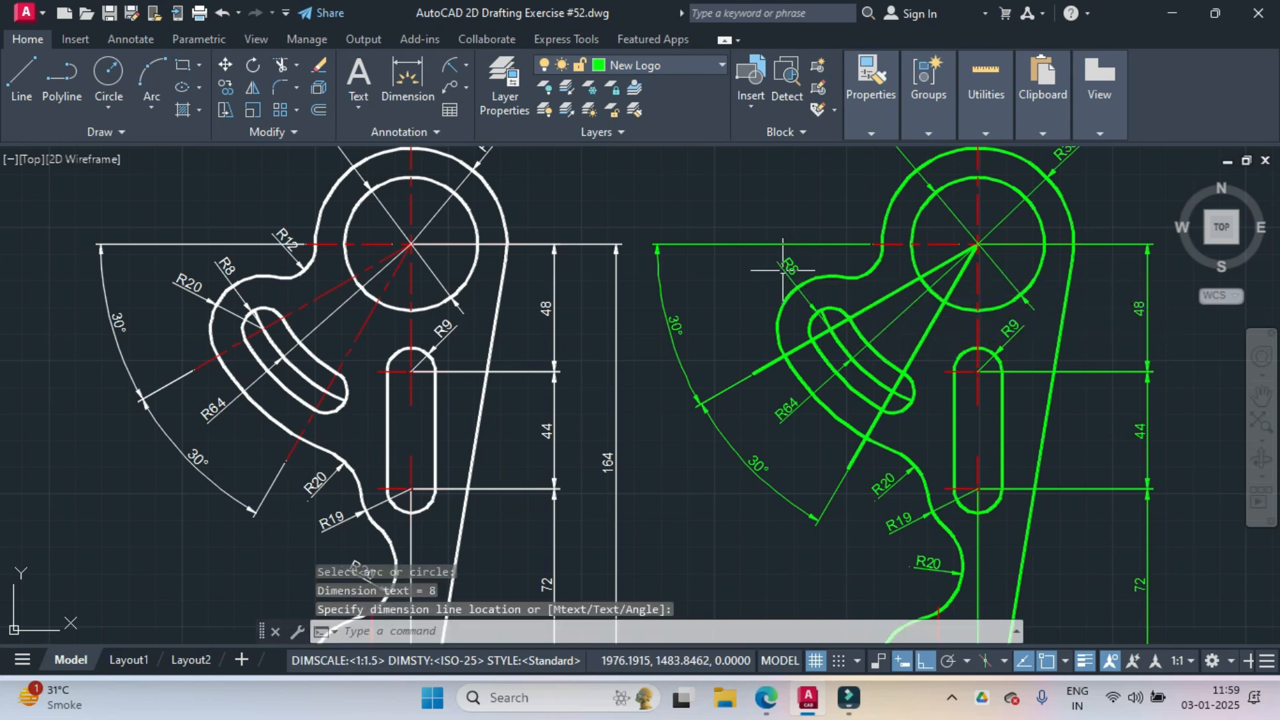
pyautogui.click(450, 68)
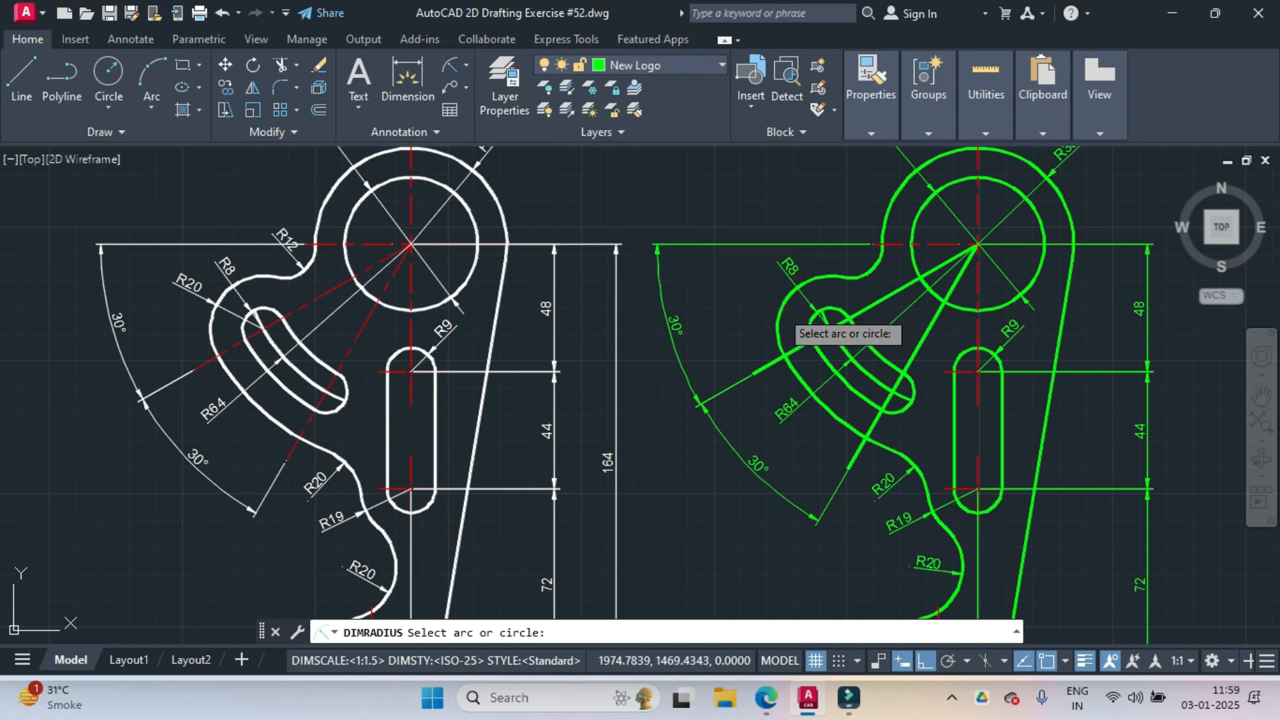
pyautogui.click(780, 317)
pyautogui.click(353, 565)
# - Add a radius dimension to the concave fillet between the green bracket's large upper arc and the curved slot's lobe, with its text outside the outline
pyautogui.press('Return')
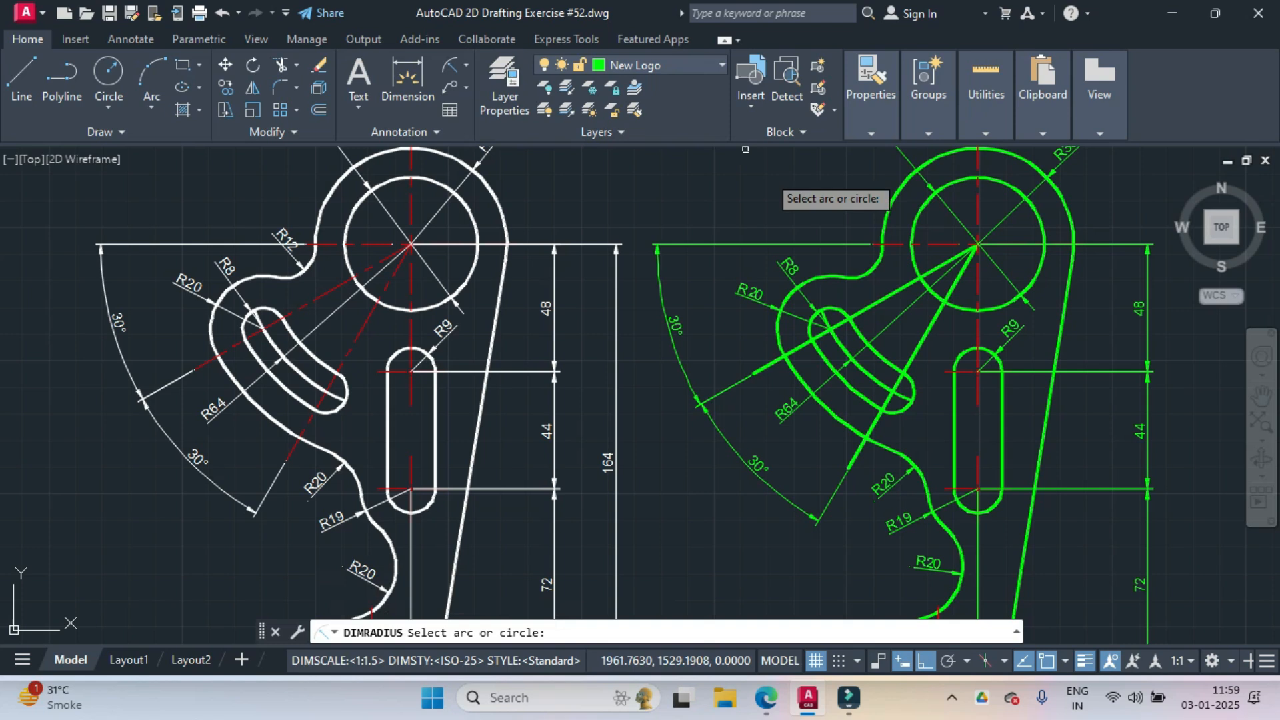
pyautogui.click(870, 271)
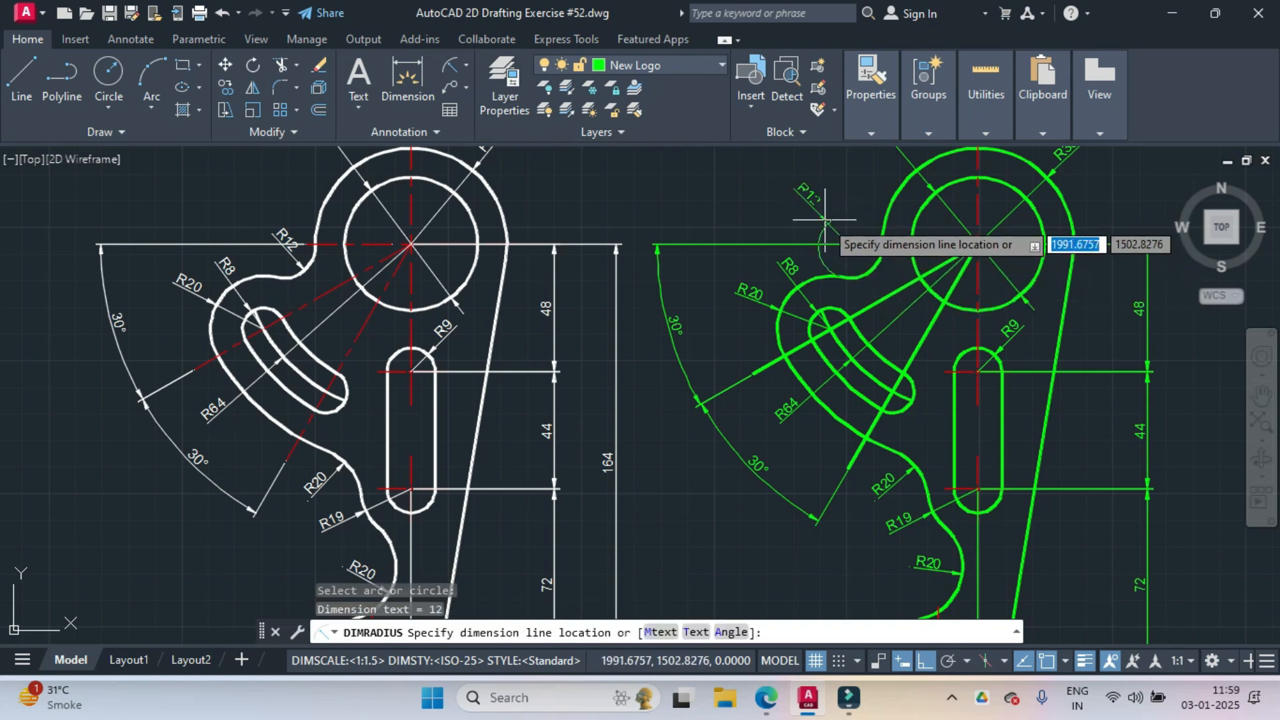
pyautogui.scroll(5, 830, 220)
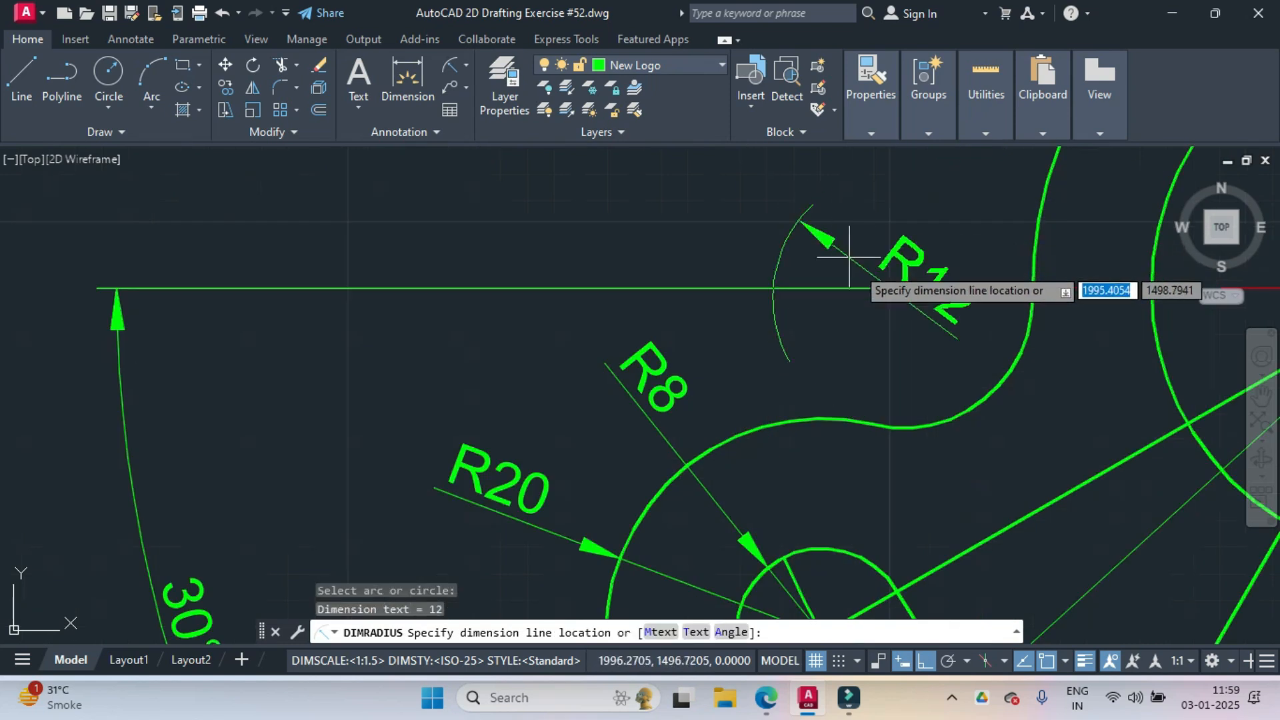
pyautogui.click(923, 325)
pyautogui.scroll(-6, 922, 325)
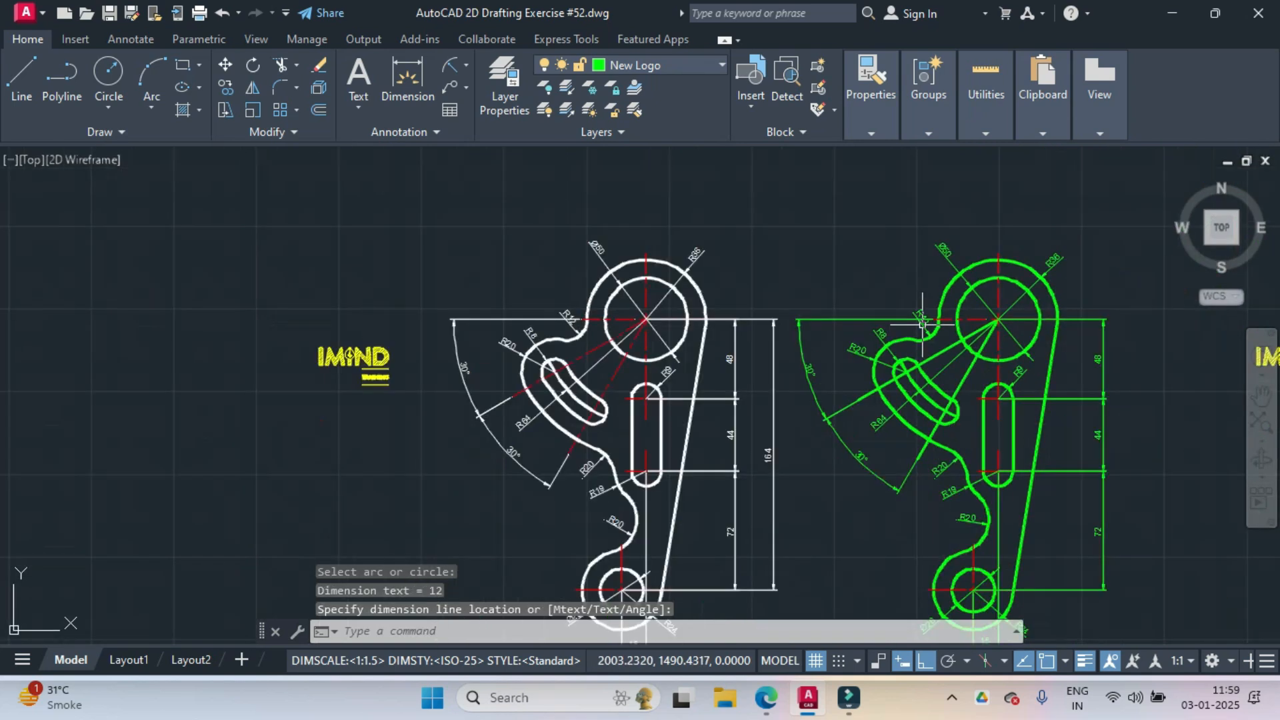
pyautogui.moveTo(929, 334); pyautogui.dragTo(903, 268, button='middle')
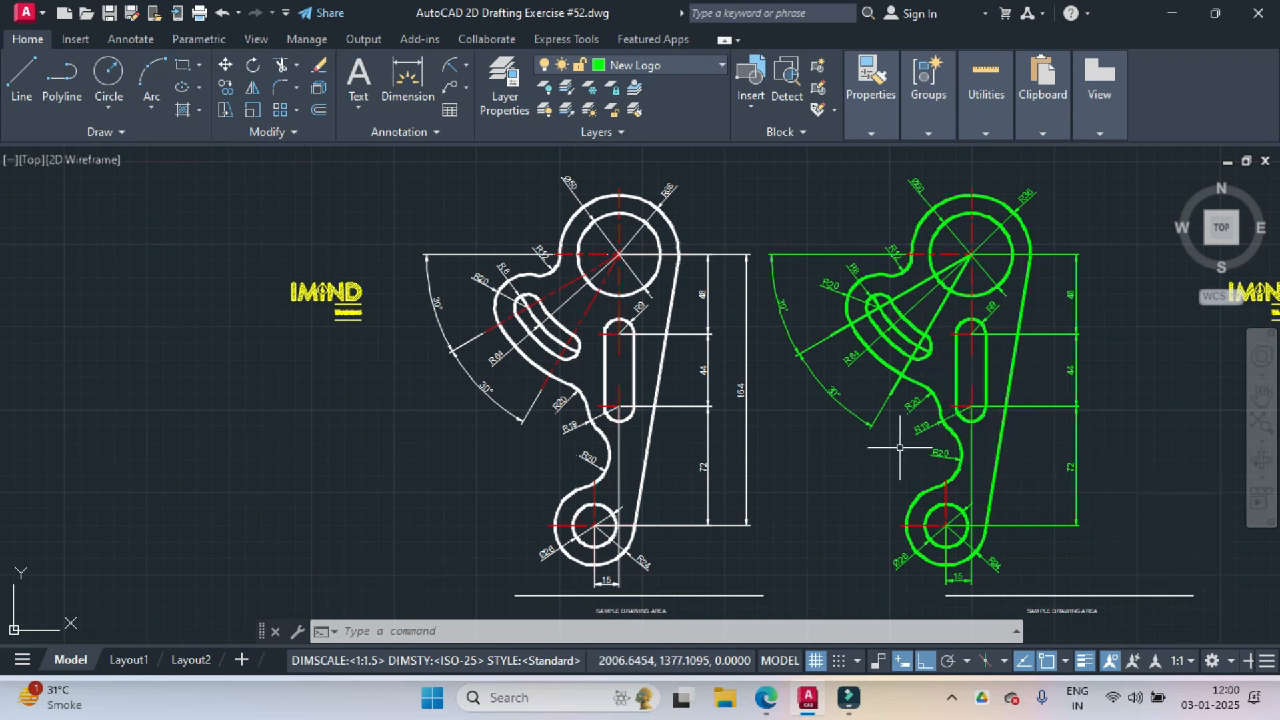
pyautogui.scroll(2, 857, 466)
pyautogui.scroll(-2, 854, 470)
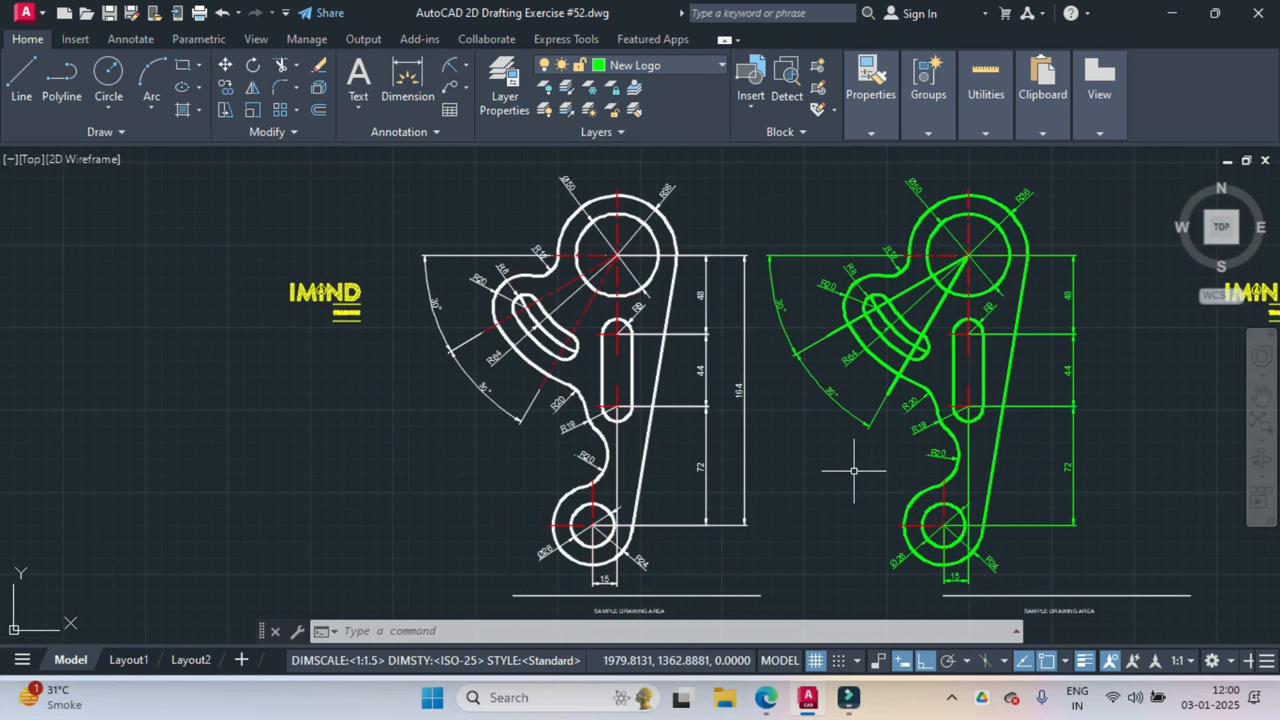